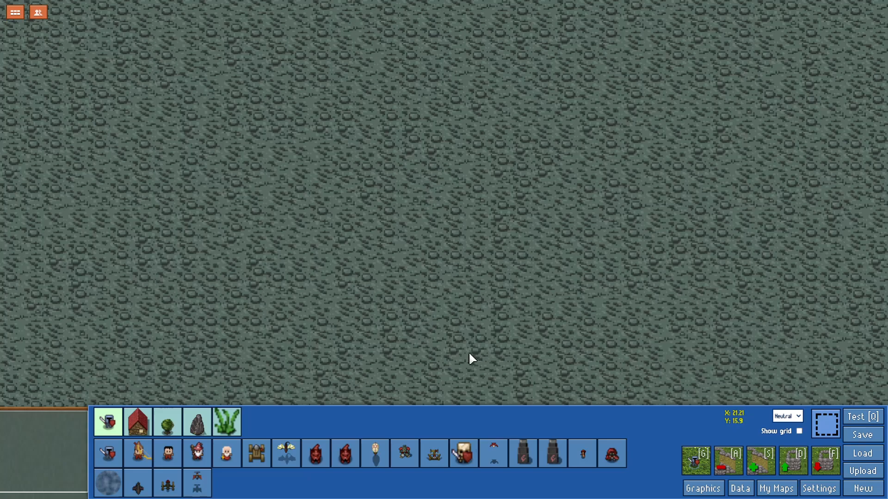
# Place three Soldier units in a vertical column near the middle of the map.
pyautogui.click(108, 453)
pyautogui.click(401, 187)
pyautogui.click(393, 210)
pyautogui.click(398, 238)
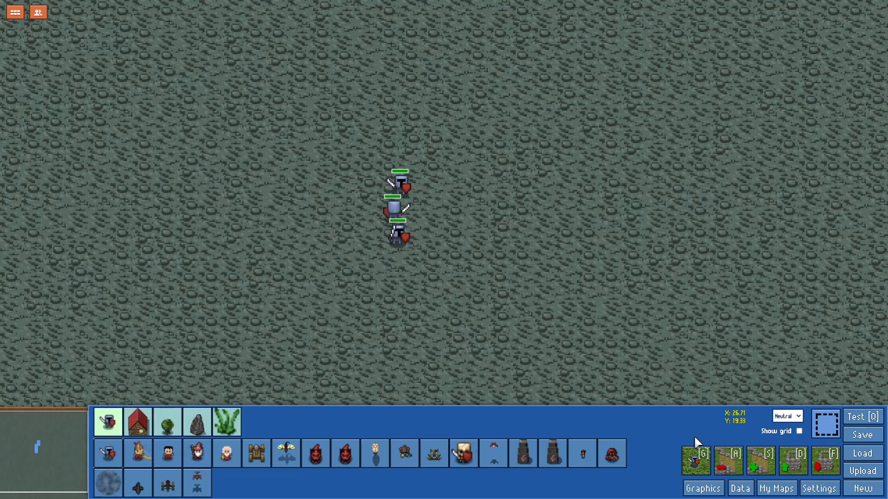
# Set the unit owner to Player 2 and place three Soldiers in a column to the right of the first group.
pyautogui.click(787, 417)
pyautogui.click(787, 441)
pyautogui.click(500, 186)
pyautogui.click(502, 213)
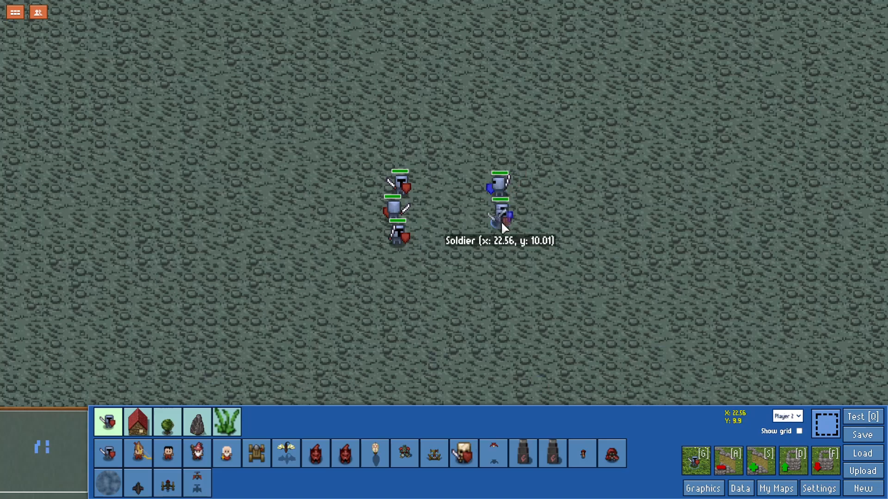
pyautogui.click(508, 239)
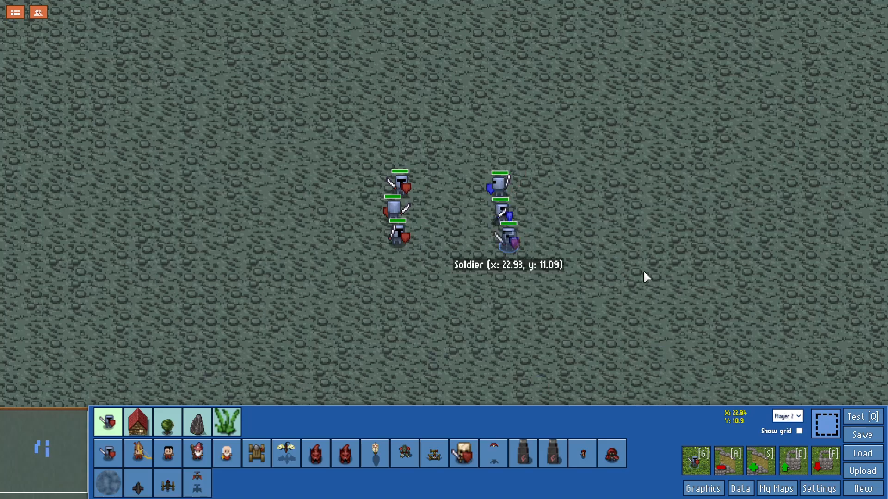
# Test the map and inspect the stats of individual fighting Soldiers from both sides.
pyautogui.click(862, 418)
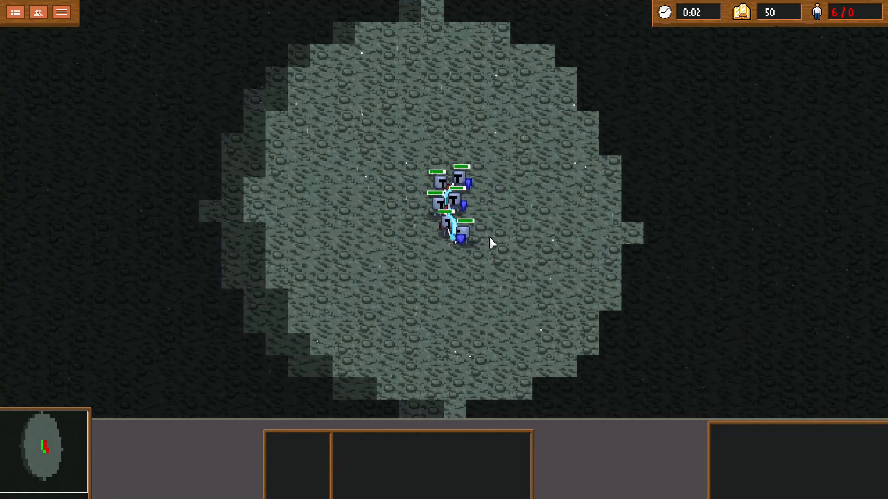
pyautogui.click(469, 204)
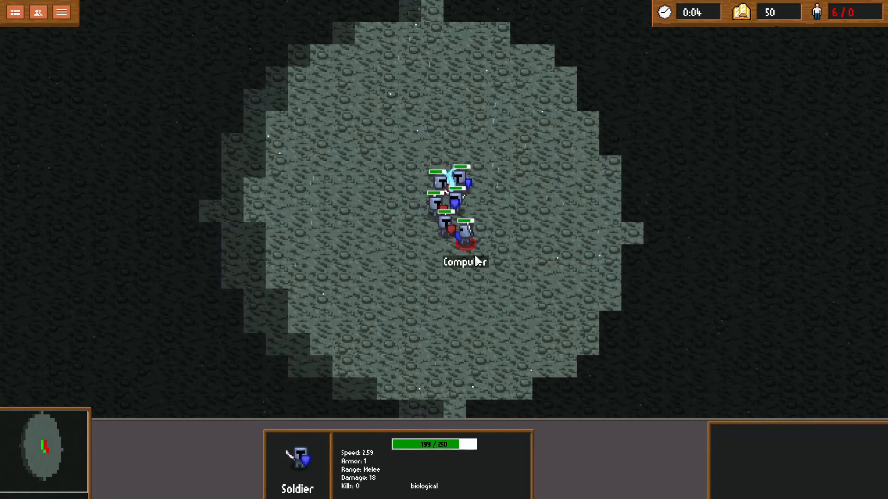
pyautogui.click(455, 206)
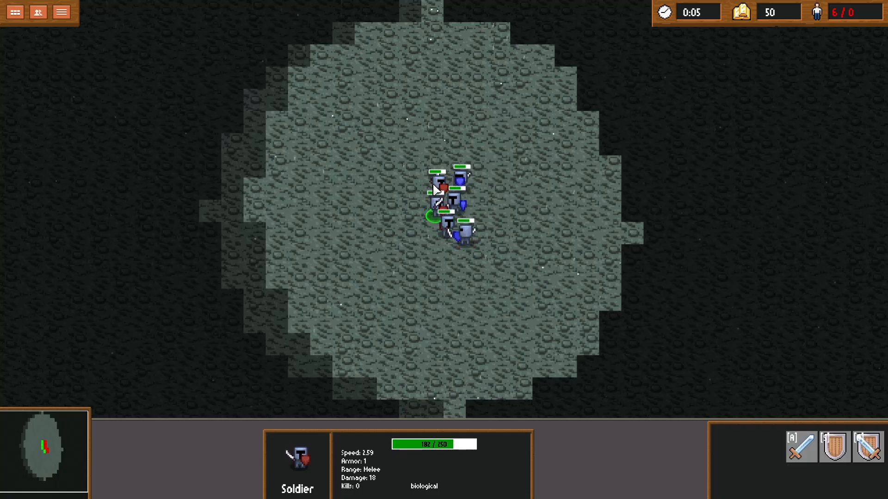
pyautogui.click(432, 230)
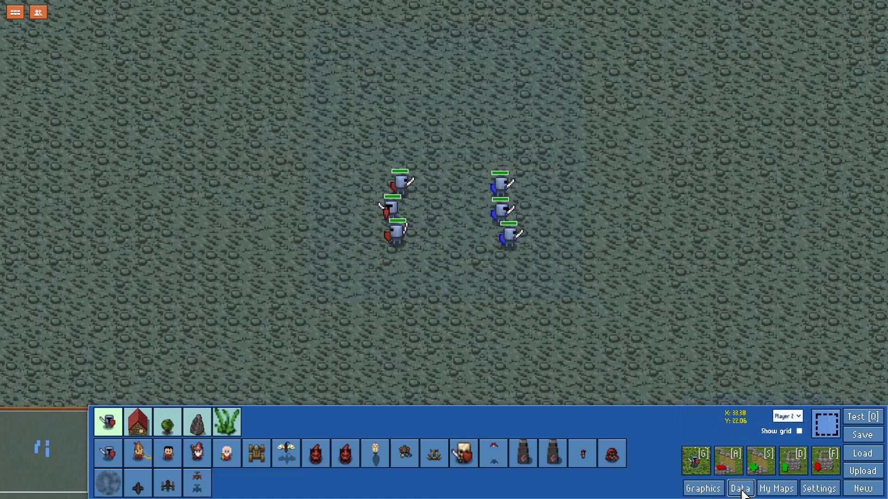
# Open the data editor and examine the descriptions of unit properties such as hp, startHp and mana.
pyautogui.click(739, 488)
pyautogui.click(435, 177)
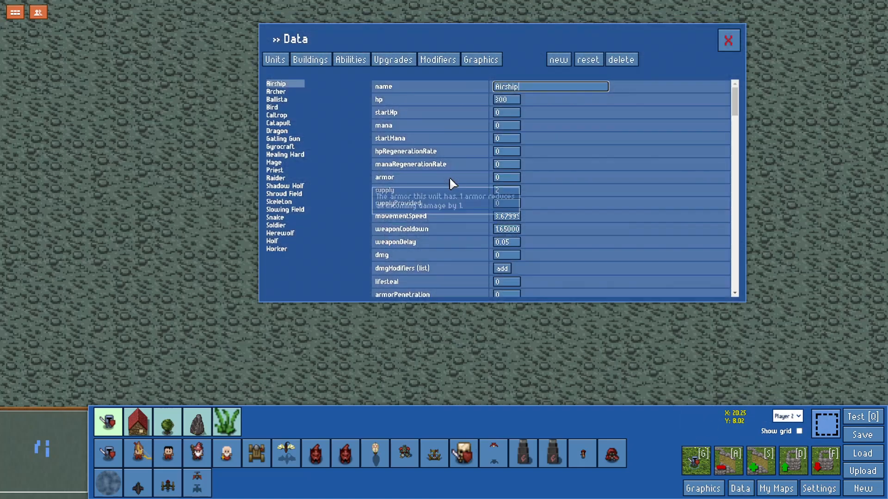
pyautogui.click(398, 110)
pyautogui.moveTo(421, 133)
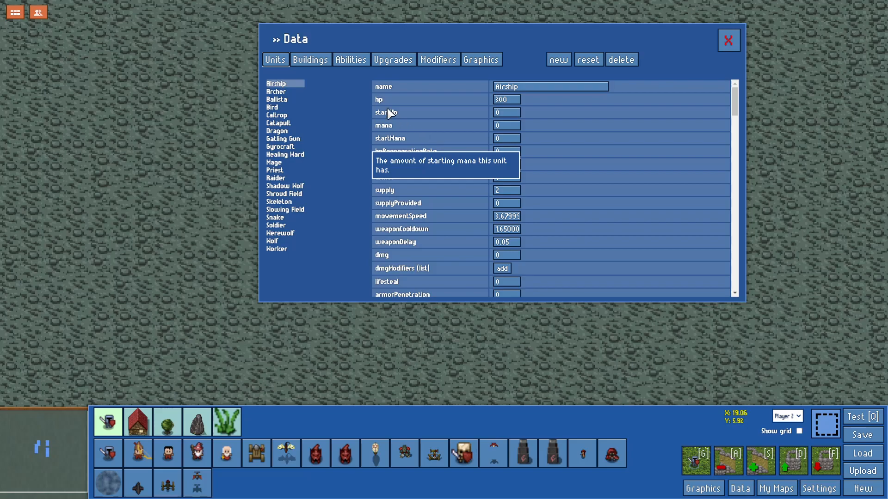
pyautogui.moveTo(382, 101)
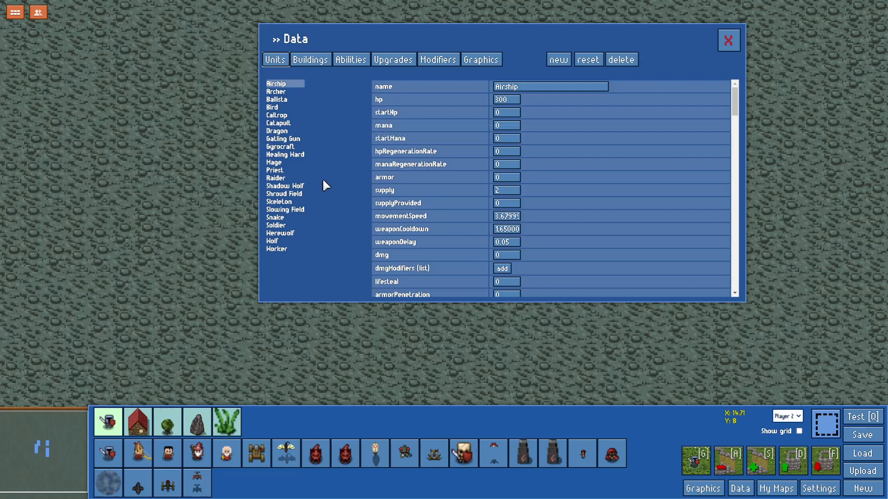
# Create a new unit with the ID string heroone and the name zHero One.
pyautogui.click(557, 62)
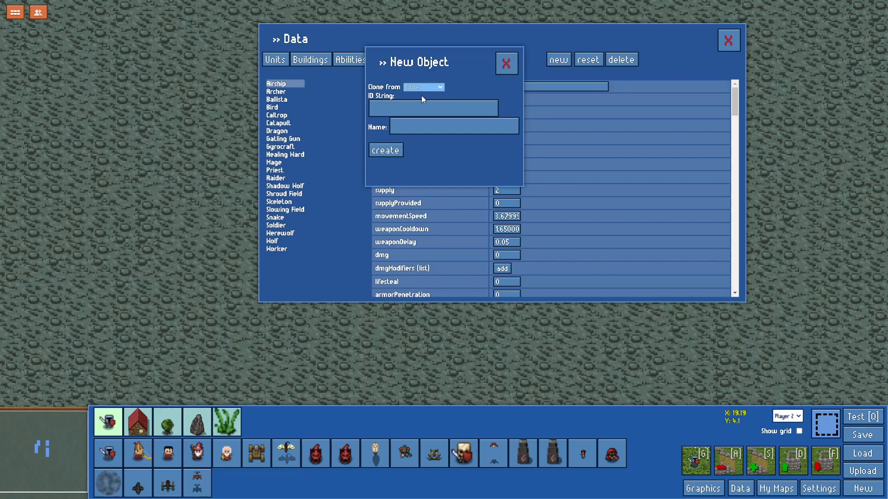
pyautogui.click(418, 110)
pyautogui.write('heroone')
pyautogui.press('Tab')
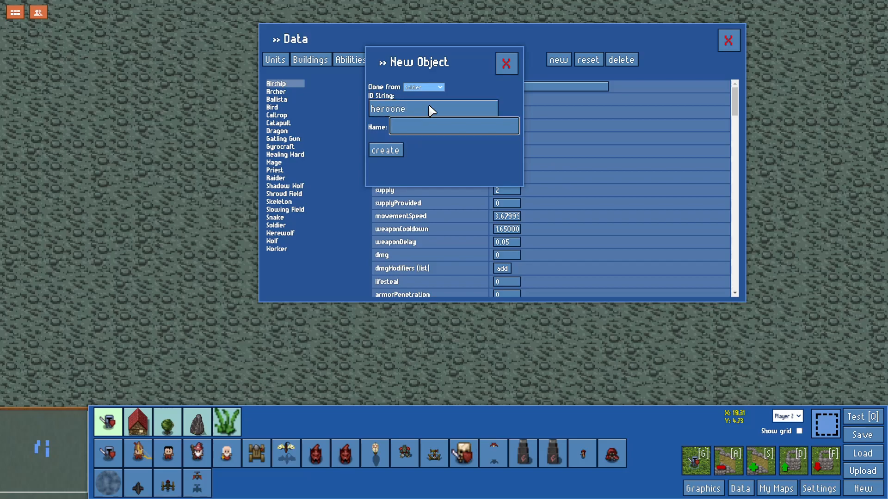
pyautogui.write('.')
pyautogui.write('2')
pyautogui.write('Hero One')
pyautogui.click(401, 150)
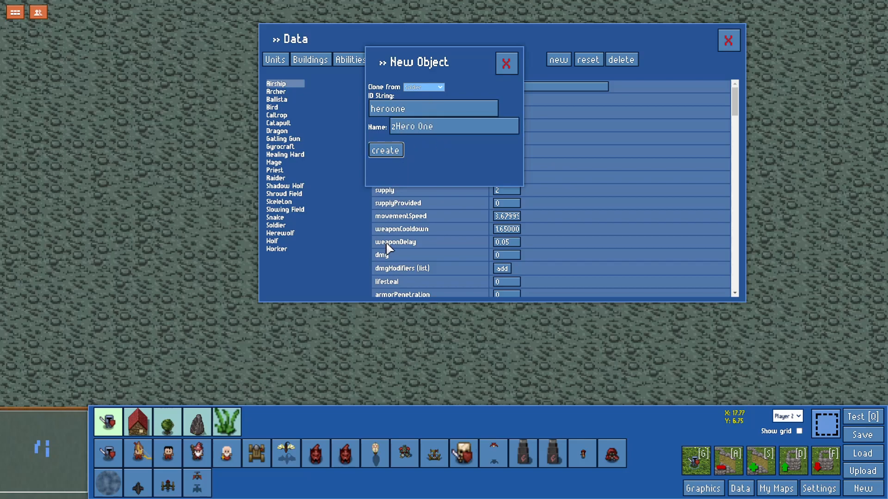
# Review the properties of the new zHero One unit and close the data editor.
pyautogui.moveTo(296, 259)
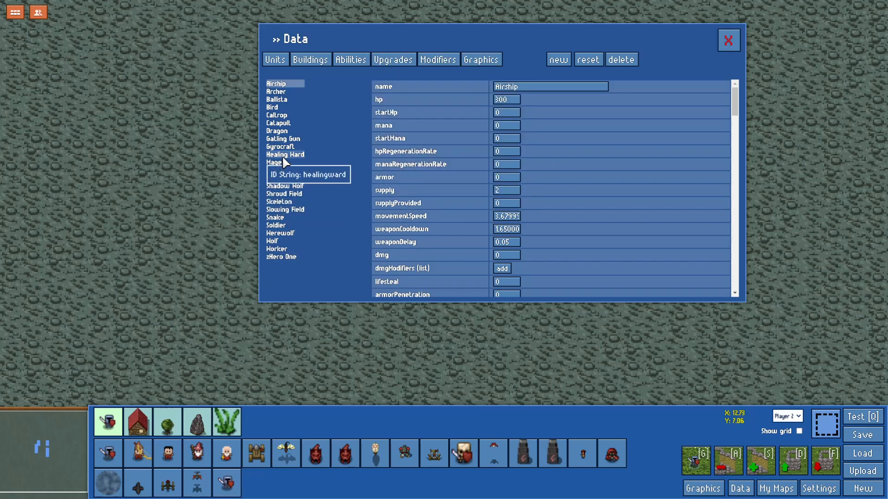
pyautogui.moveTo(286, 166)
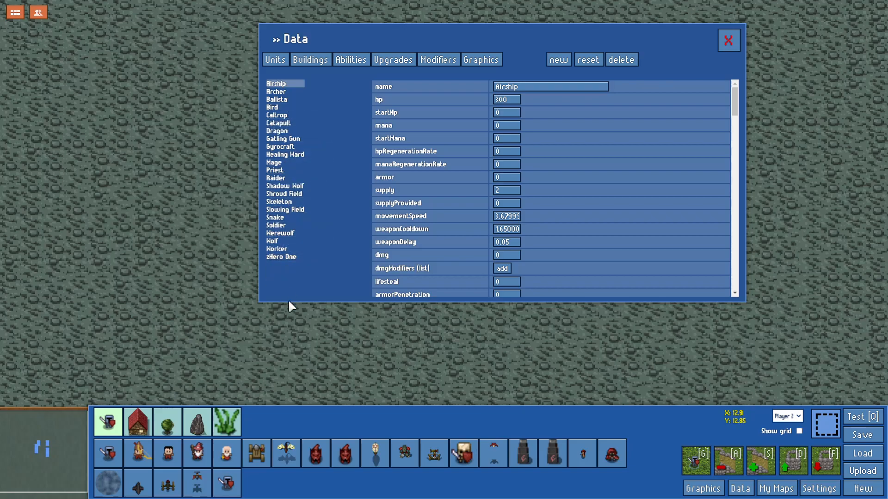
pyautogui.click(290, 257)
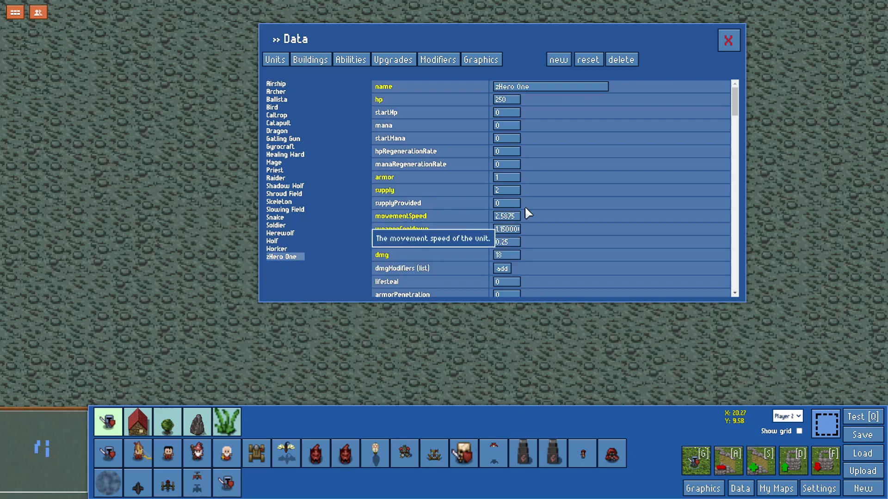
pyautogui.click(729, 41)
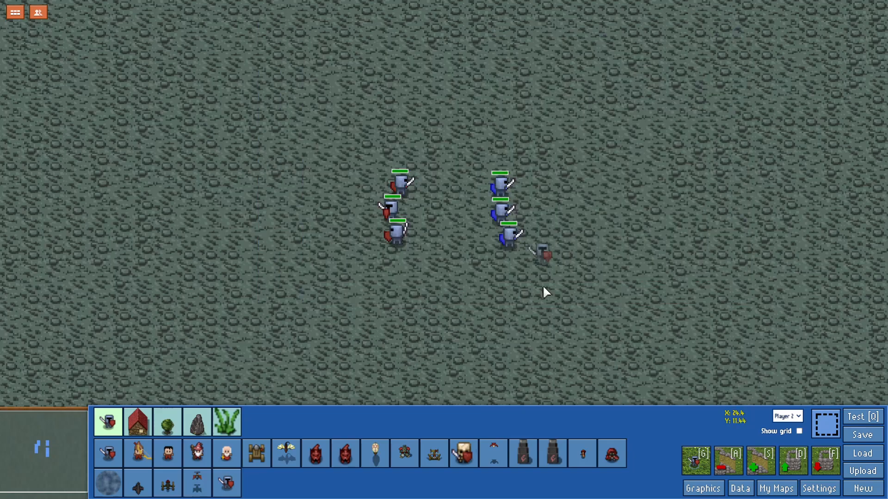
# Delete all placed Soldiers and place two zHero One units for Player 1.
pyautogui.moveTo(326, 151); pyautogui.dragTo(520, 286)
pyautogui.press('Delete')
pyautogui.click(227, 483)
pyautogui.click(305, 174)
pyautogui.click(311, 209)
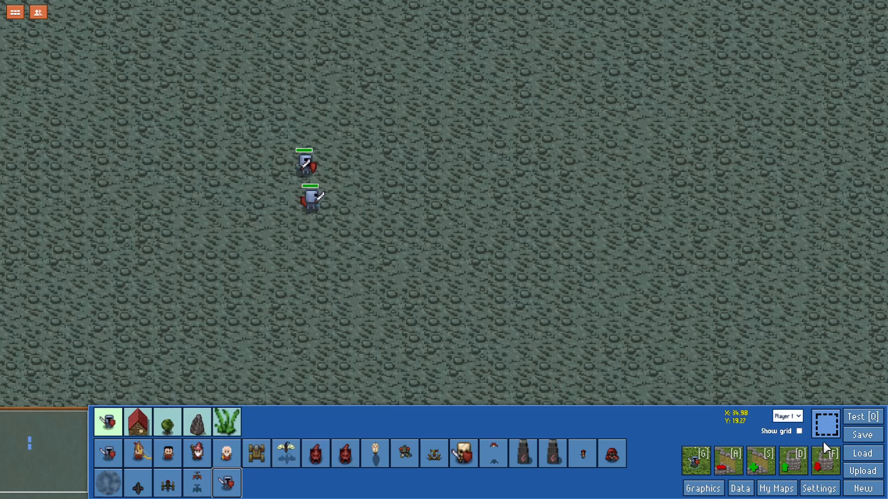
# Place three zHero One units for Player 2 to the right of the first two and test the map.
pyautogui.click(791, 418)
pyautogui.click(788, 442)
pyautogui.click(409, 193)
pyautogui.click(414, 221)
pyautogui.click(859, 417)
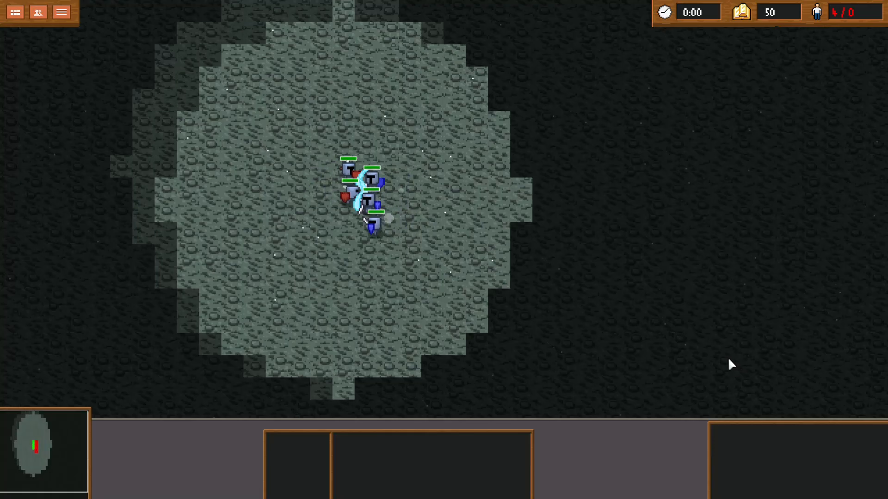
pyautogui.click(370, 190)
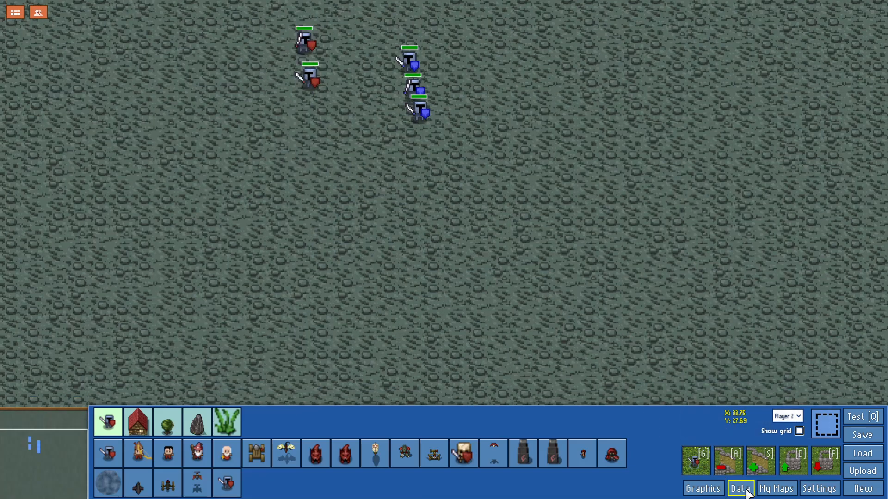
# Set zHero One's hp to 350, armor to 2 and dmg to 22 in the unit data.
pyautogui.click(738, 490)
pyautogui.moveTo(378, 47); pyautogui.dragTo(526, 47)
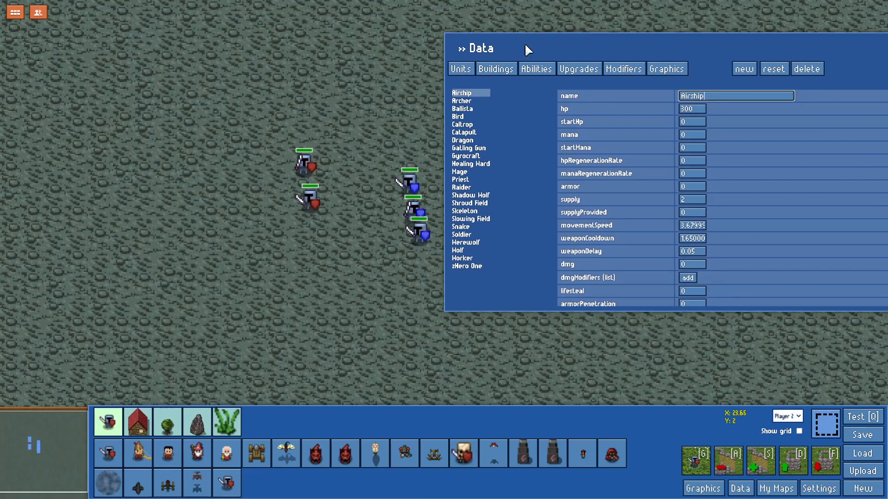
pyautogui.click(468, 266)
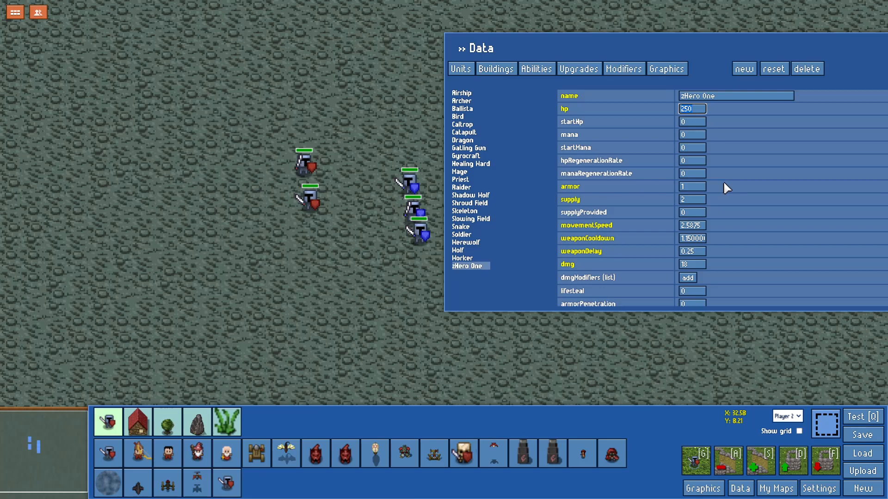
pyautogui.write('350')
pyautogui.click(688, 186)
pyautogui.write('2')
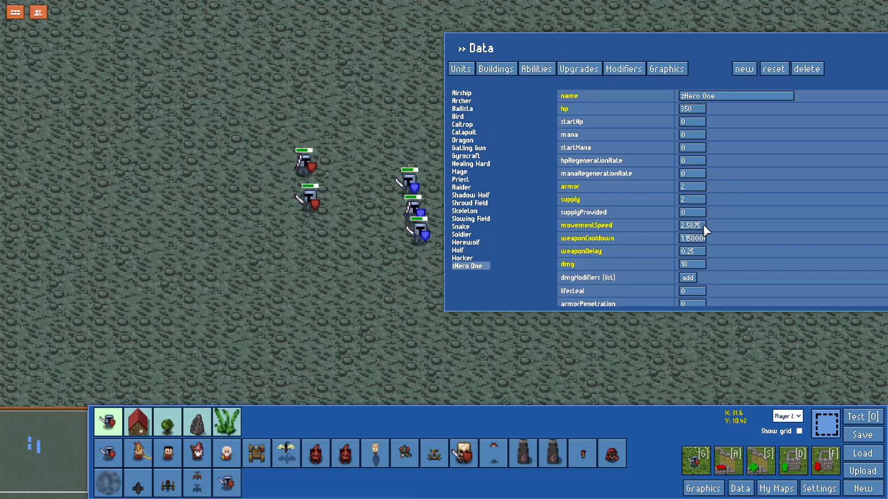
pyautogui.click(690, 266)
pyautogui.write('22')
pyautogui.click(813, 56)
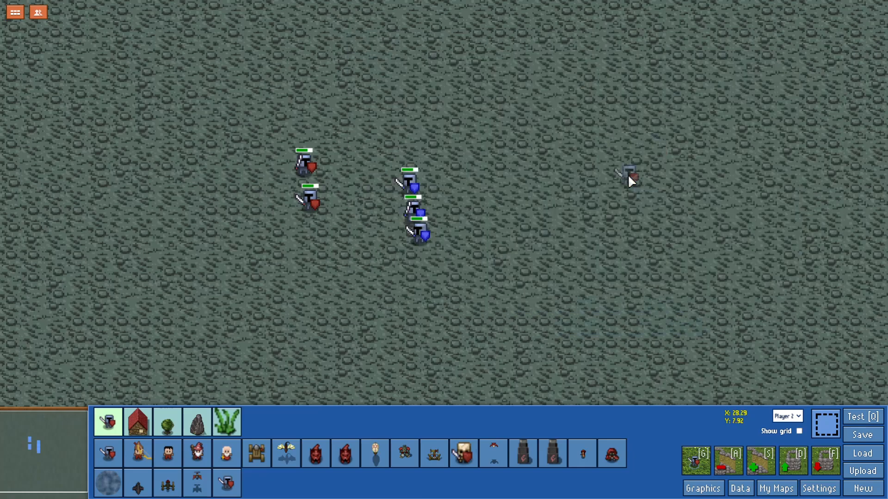
# Delete all units on the map and place a single zHero One unit for Player 1.
pyautogui.click(825, 422)
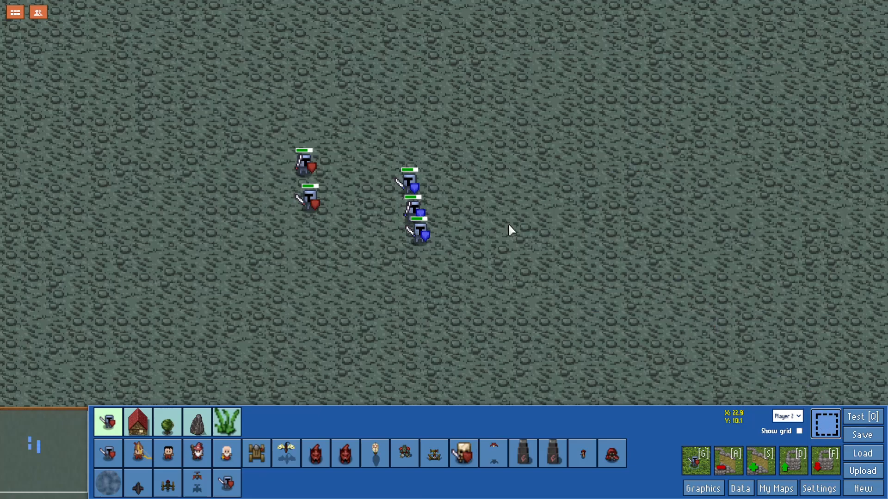
pyautogui.moveTo(240, 125); pyautogui.dragTo(453, 257)
pyautogui.press('Delete')
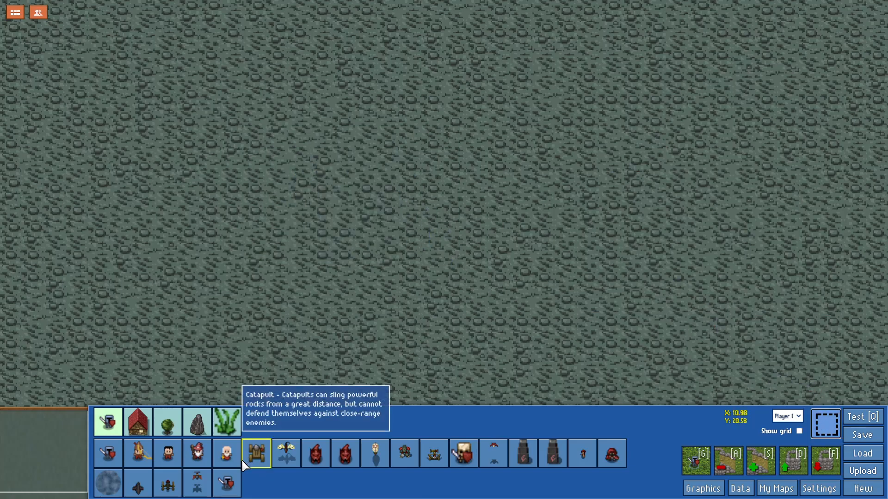
pyautogui.click(227, 483)
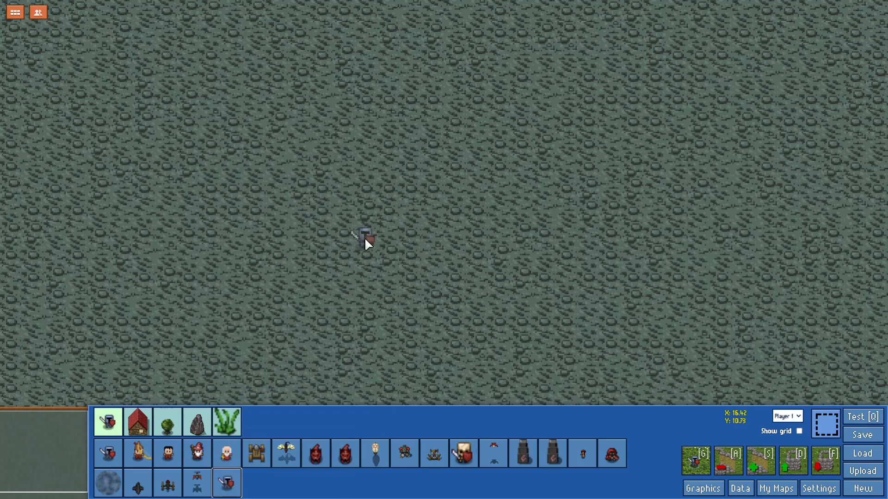
pyautogui.click(390, 175)
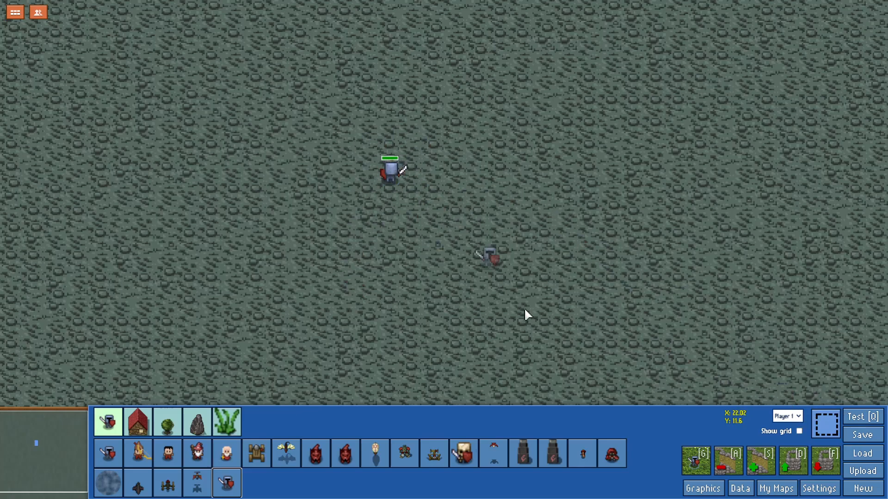
# Place three Soldiers for Player 1 below the hero and move them into a column to its right.
pyautogui.click(816, 416)
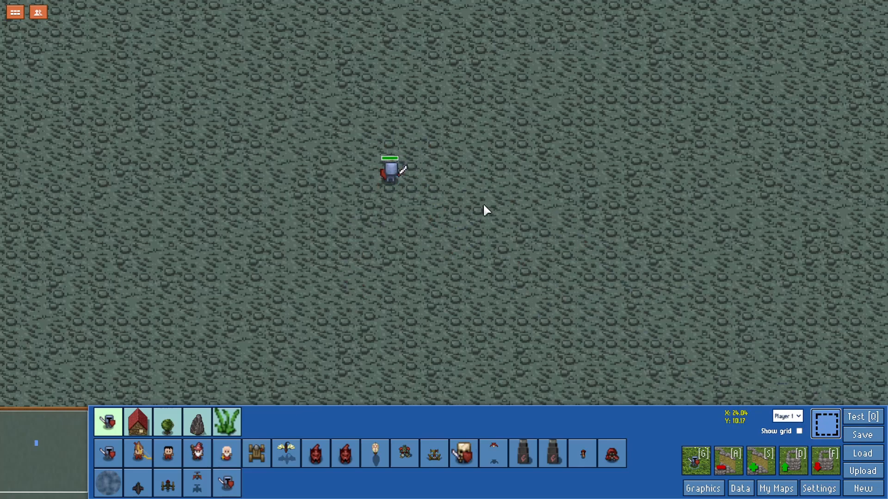
pyautogui.click(396, 189)
pyautogui.click(104, 450)
pyautogui.click(385, 210)
pyautogui.click(381, 249)
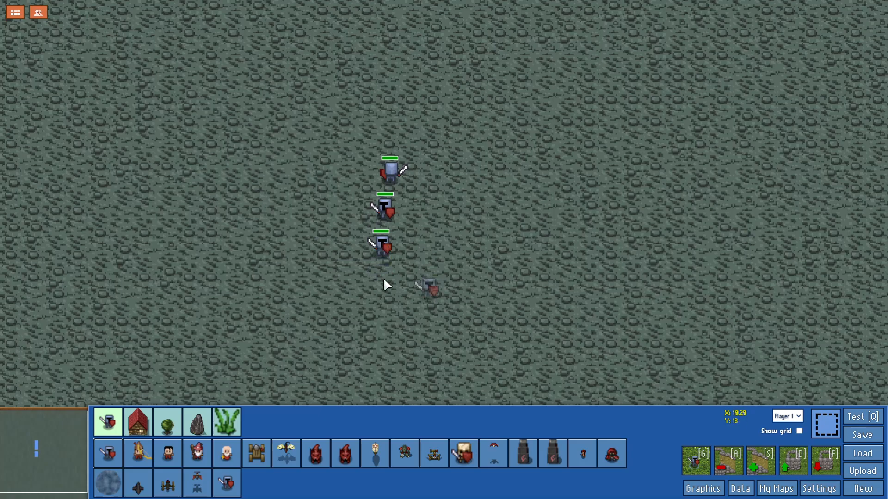
pyautogui.click(425, 257)
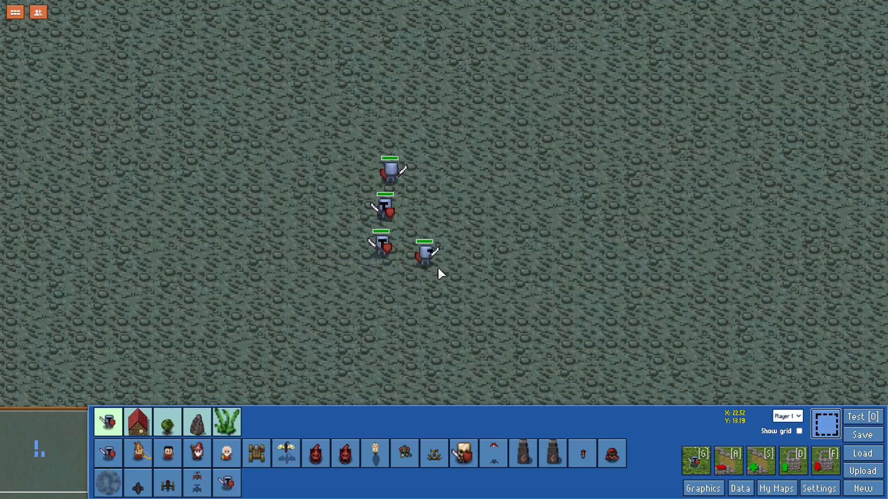
pyautogui.moveTo(368, 225); pyautogui.dragTo(446, 221)
pyautogui.click(366, 205)
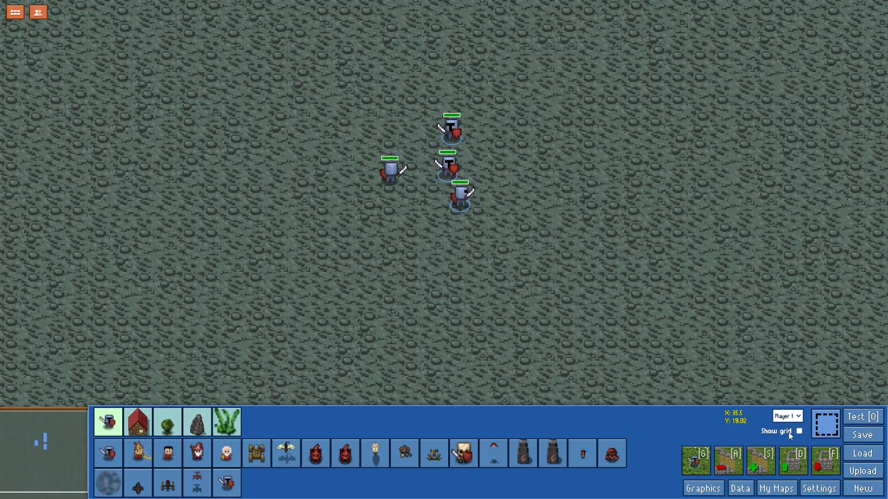
# Place three more Player 1 Soldiers in a column to the right of the existing Soldier group.
pyautogui.press('Down')
pyautogui.click(782, 420)
pyautogui.press('Up')
pyautogui.click(122, 451)
pyautogui.click(559, 140)
pyautogui.click(556, 170)
pyautogui.click(561, 209)
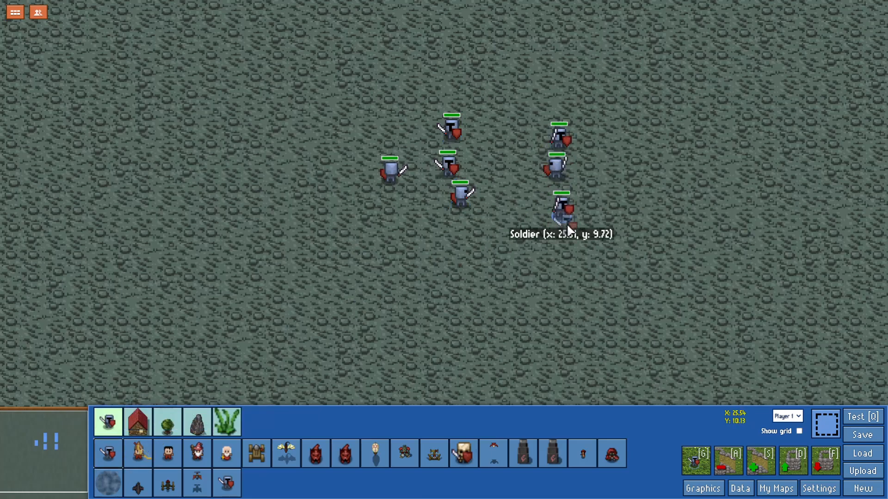
# Select the three Soldiers in the easternmost column and reassign them to Player 2.
pyautogui.click(826, 423)
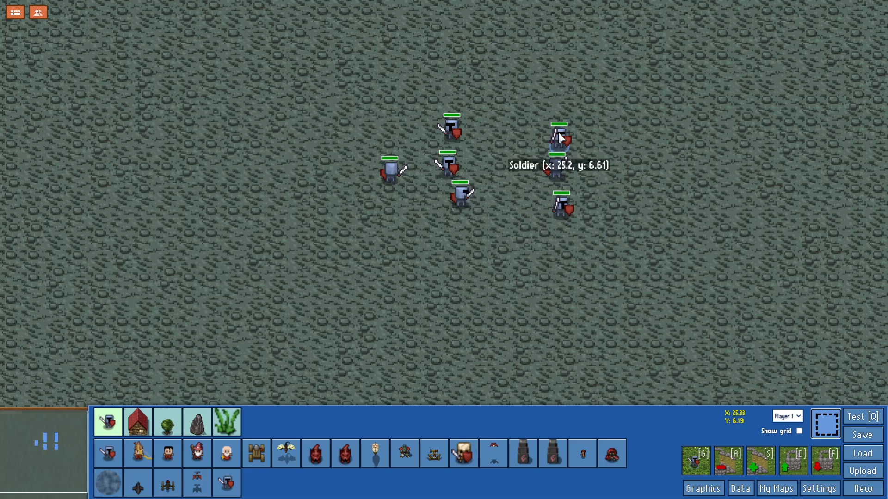
pyautogui.moveTo(531, 111); pyautogui.dragTo(596, 234)
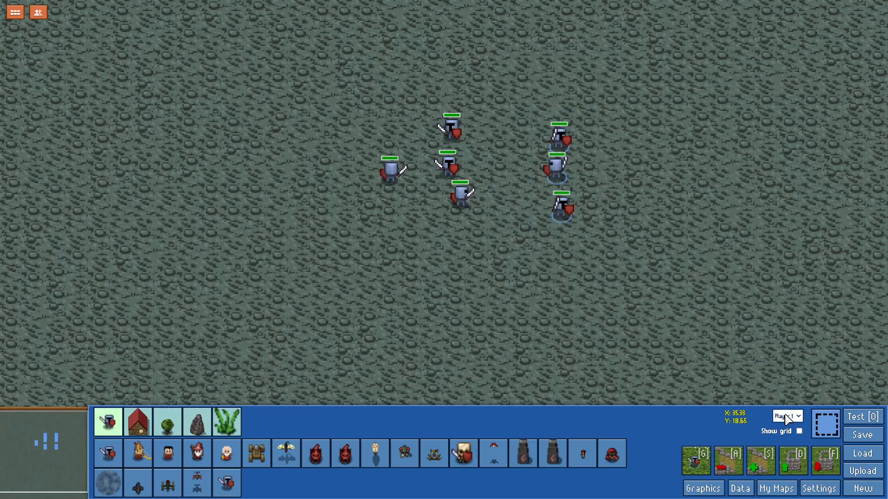
pyautogui.click(784, 440)
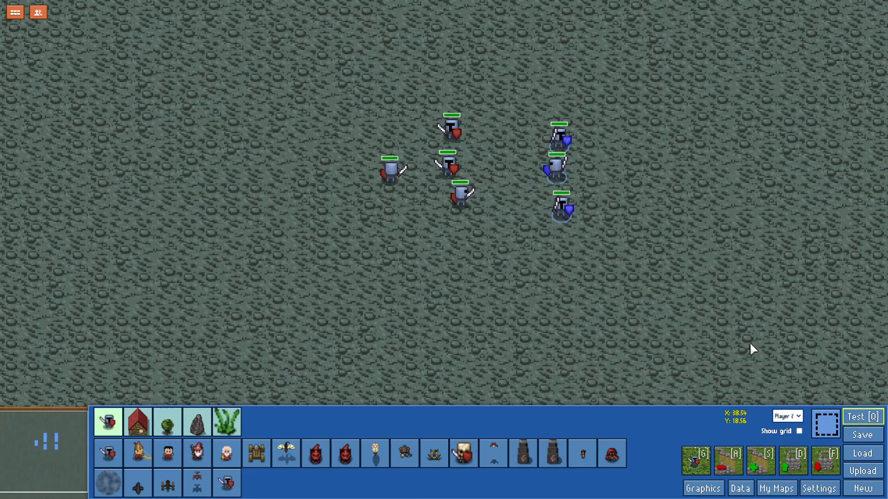
pyautogui.click(391, 175)
pyautogui.keyDown('shift'); pyautogui.click(449, 174); pyautogui.keyUp('shift')
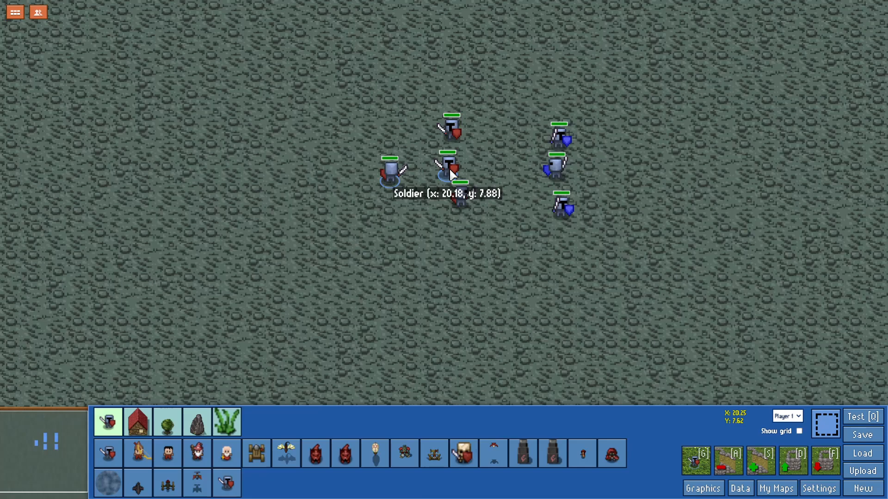
pyautogui.moveTo(532, 111); pyautogui.dragTo(620, 242)
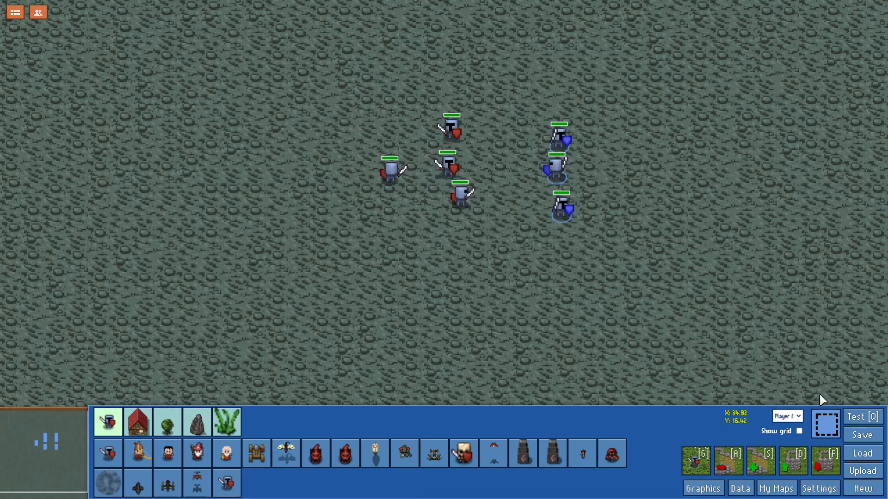
# Test the map and inspect the stats of the Player 1 Soldiers while they fight the Player 2 group.
pyautogui.click(862, 417)
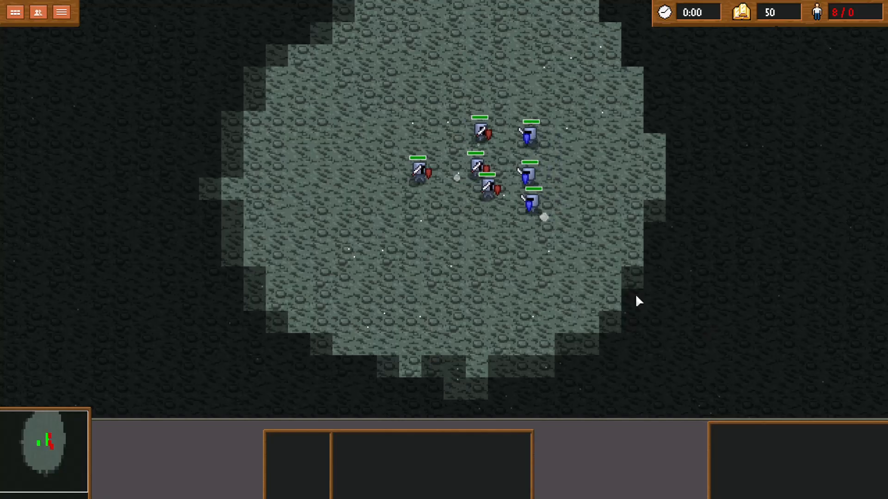
pyautogui.click(476, 189)
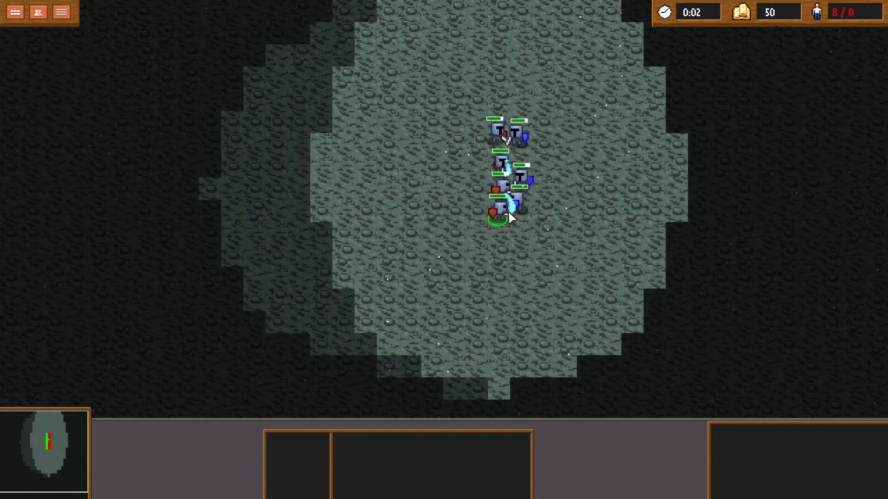
pyautogui.click(502, 208)
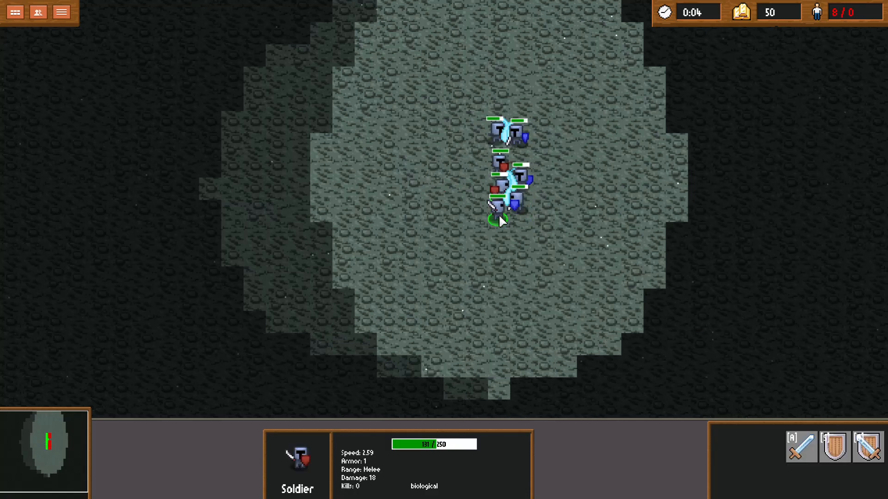
pyautogui.click(498, 214)
pyautogui.click(495, 204)
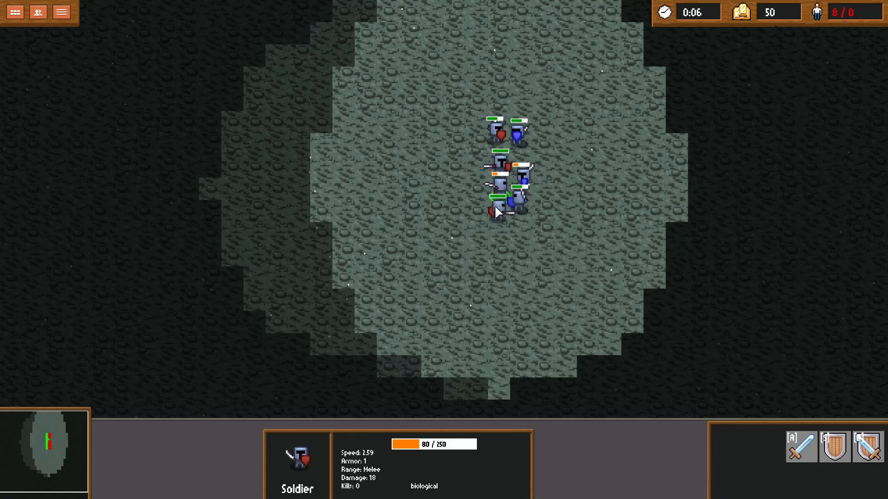
pyautogui.click(501, 218)
pyautogui.click(501, 223)
pyautogui.click(502, 224)
pyautogui.click(459, 199)
pyautogui.click(475, 147)
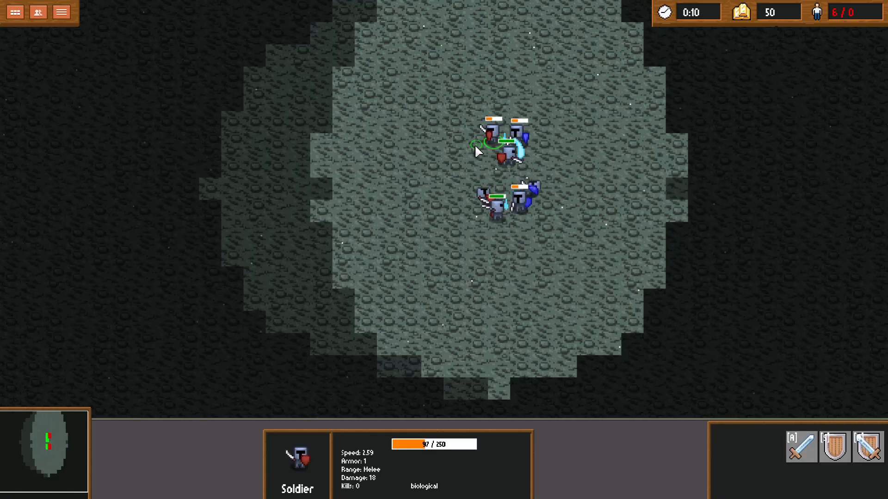
pyautogui.click(510, 168)
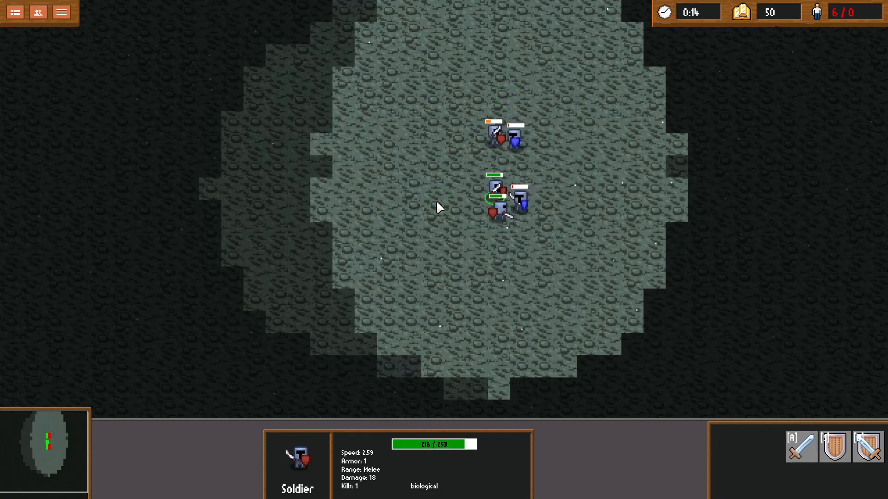
# Pull the surviving Player 1 Soldiers back from the fight, inspect zHero One's stats and end the test.
pyautogui.moveTo(464, 119); pyautogui.dragTo(435, 134)
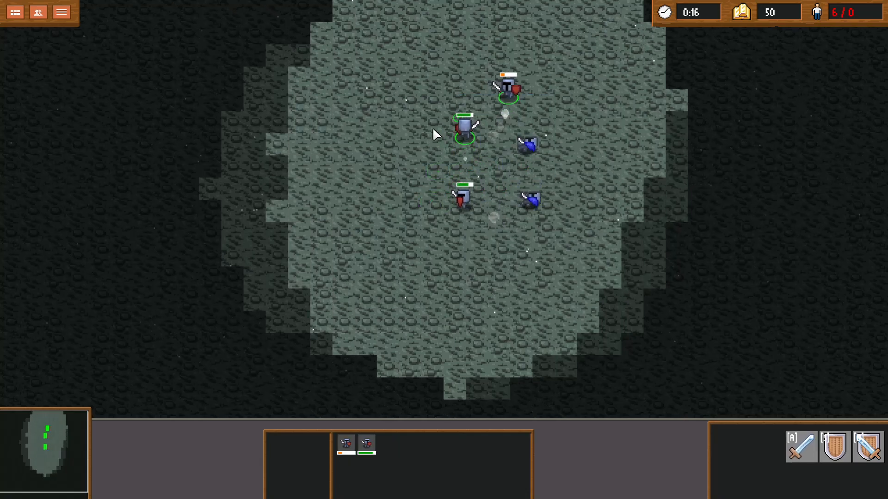
pyautogui.click(434, 199)
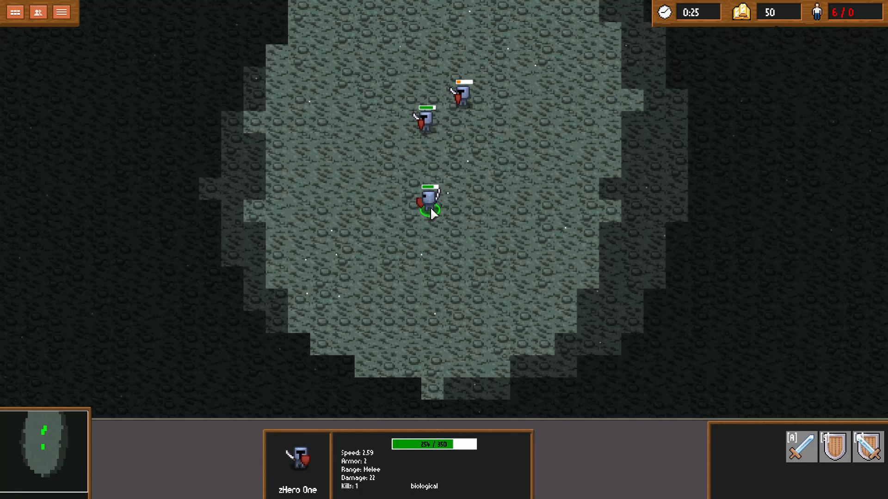
pyautogui.rightClick(438, 189)
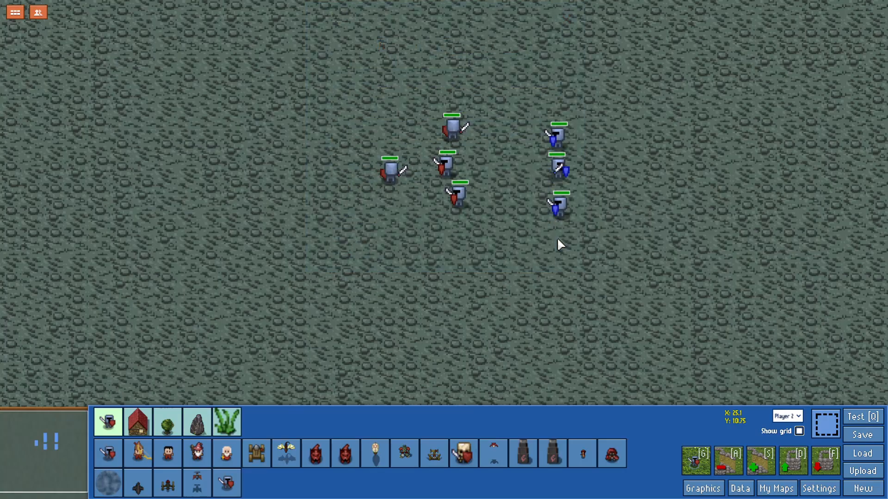
# Review zHero One's properties in the unit data, move the data window aside and close it.
pyautogui.click(740, 489)
pyautogui.click(284, 256)
pyautogui.scroll(-10, 563, 184)
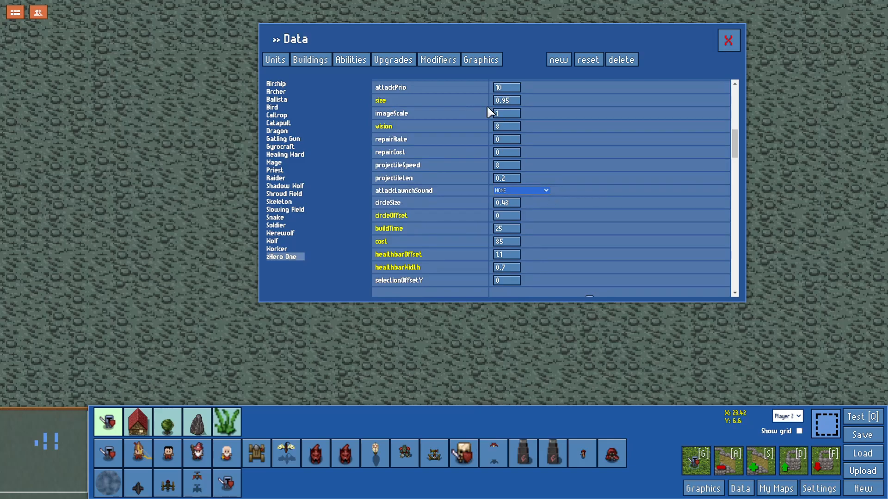
pyautogui.scroll(5, 531, 168)
pyautogui.scroll(3, 531, 168)
pyautogui.moveTo(687, 51); pyautogui.dragTo(840, 68)
pyautogui.moveTo(785, 190); pyautogui.dragTo(775, 207)
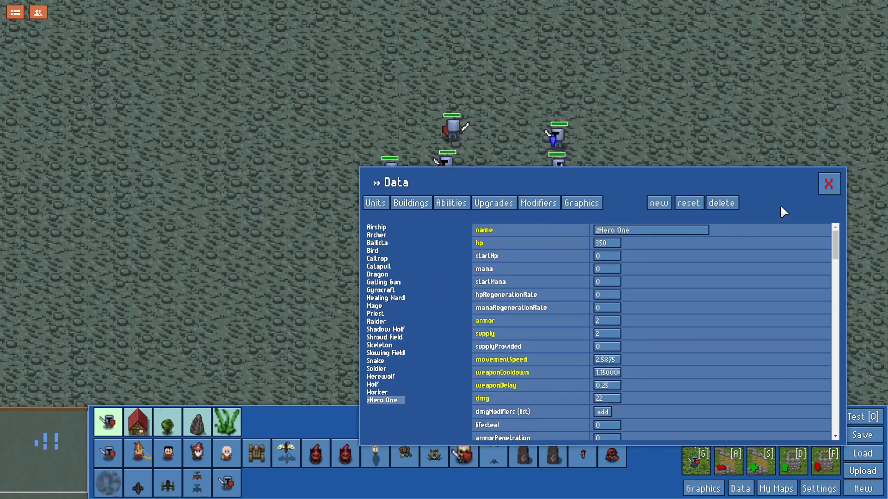
pyautogui.click(828, 184)
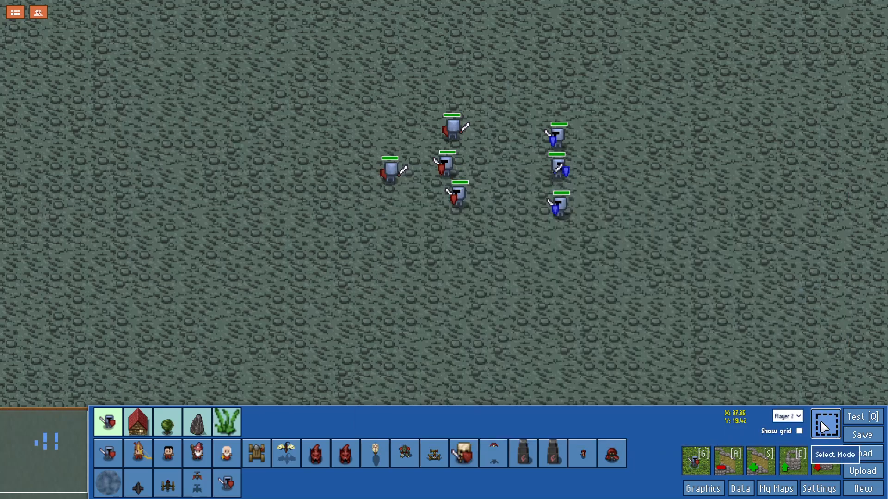
# Select all seven units and move them together to the western side of the map.
pyautogui.moveTo(365, 95); pyautogui.dragTo(622, 225)
pyautogui.moveTo(554, 162); pyautogui.dragTo(263, 160)
# Examine the full list of zHero One's properties in the unit data, from combat stats to image and experience settings.
pyautogui.click(740, 488)
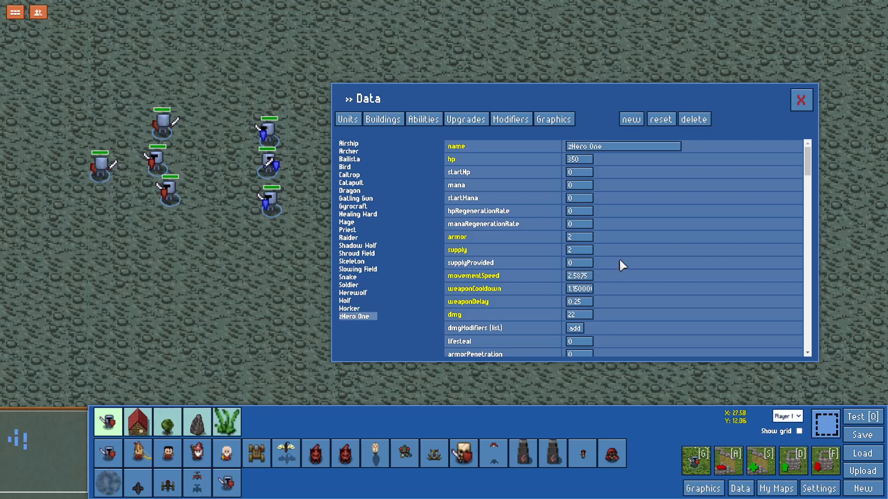
pyautogui.click(368, 314)
pyautogui.scroll(-1, 664, 257)
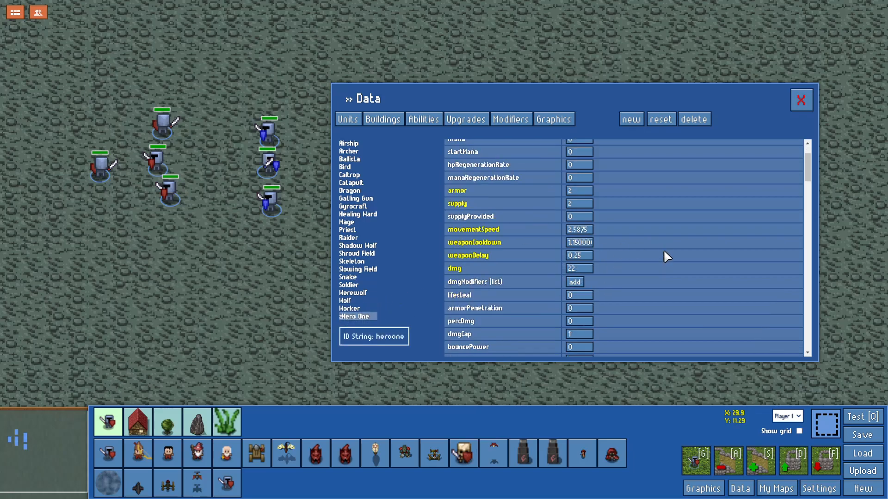
pyautogui.scroll(-2, 675, 251)
pyautogui.scroll(-2, 673, 251)
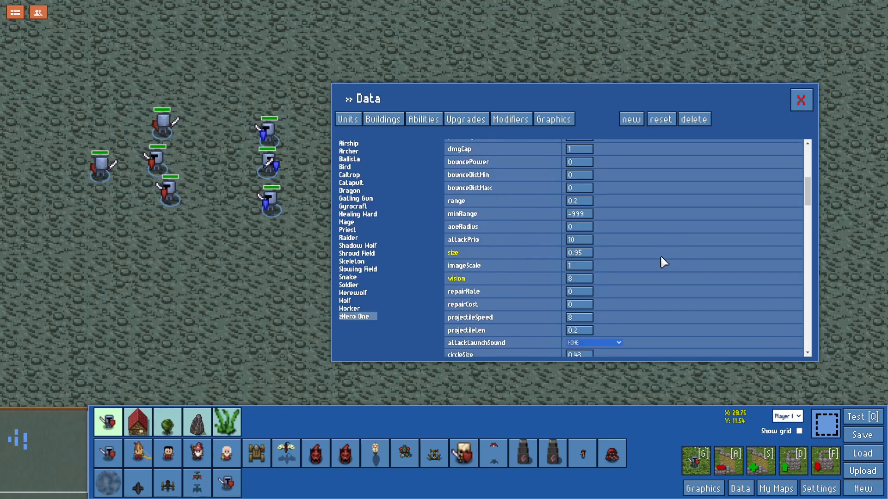
pyautogui.scroll(-1, 661, 256)
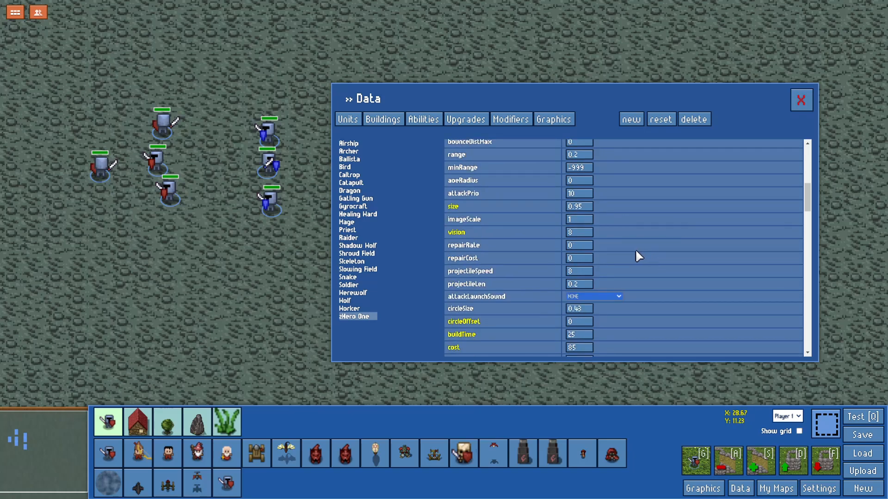
pyautogui.scroll(-1, 634, 252)
pyautogui.scroll(-1, 629, 252)
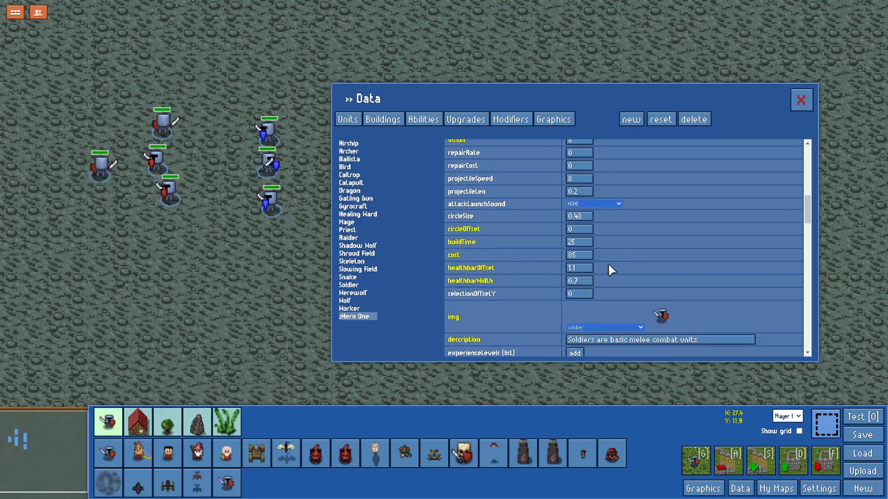
pyautogui.scroll(-1, 608, 262)
pyautogui.scroll(-1, 606, 262)
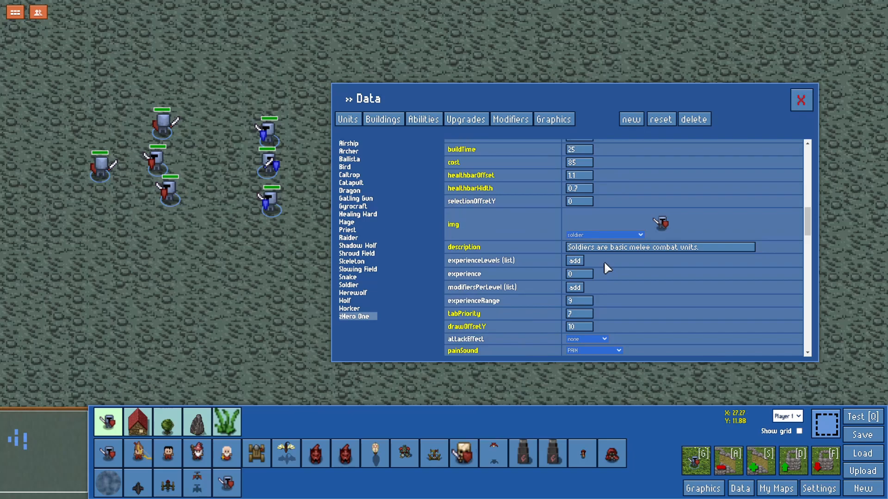
pyautogui.scroll(-1, 605, 263)
pyautogui.scroll(-1, 605, 262)
pyautogui.scroll(8, 604, 263)
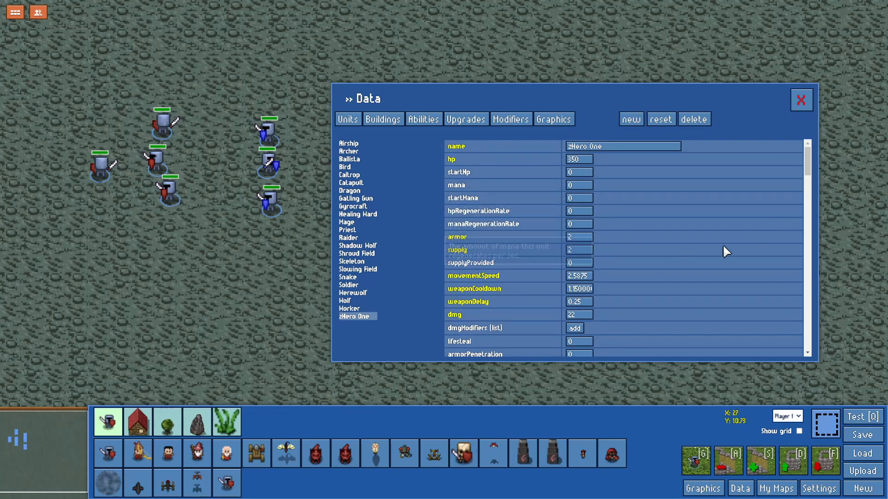
# Set zHero One's imageScale to 2 in the unit data.
pyautogui.moveTo(806, 167); pyautogui.dragTo(807, 192)
pyautogui.moveTo(470, 290)
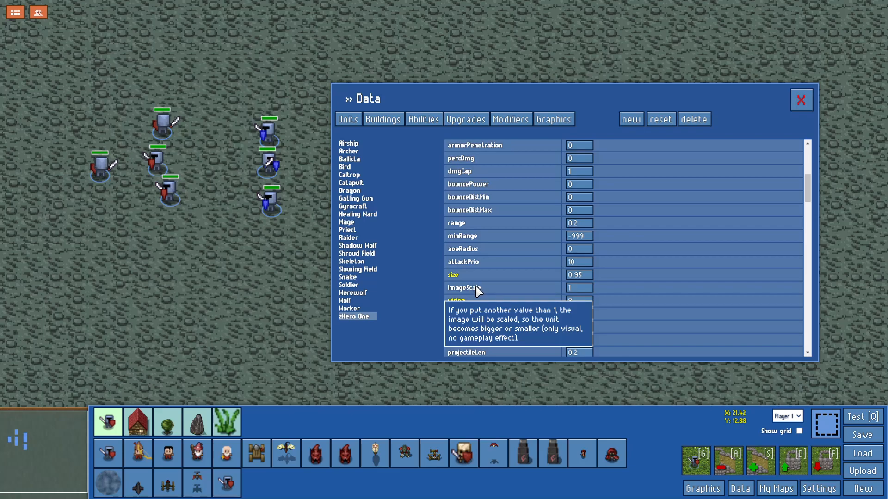
pyautogui.click(578, 287)
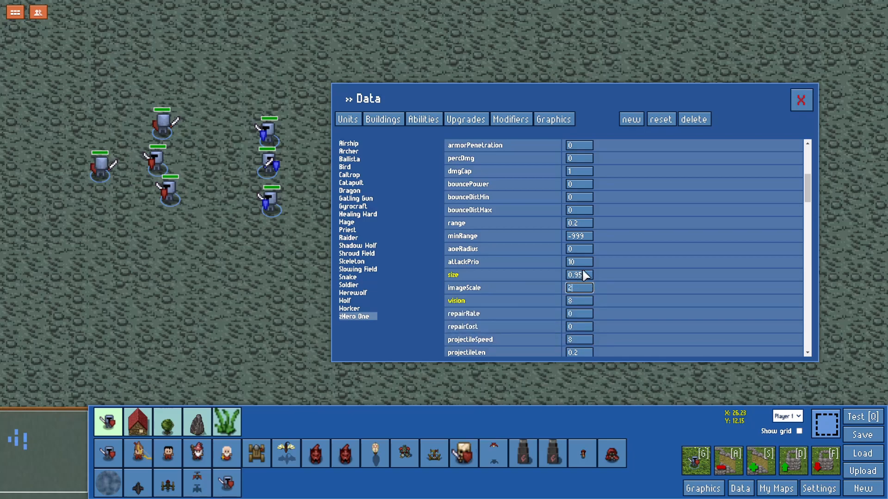
pyautogui.click(585, 275)
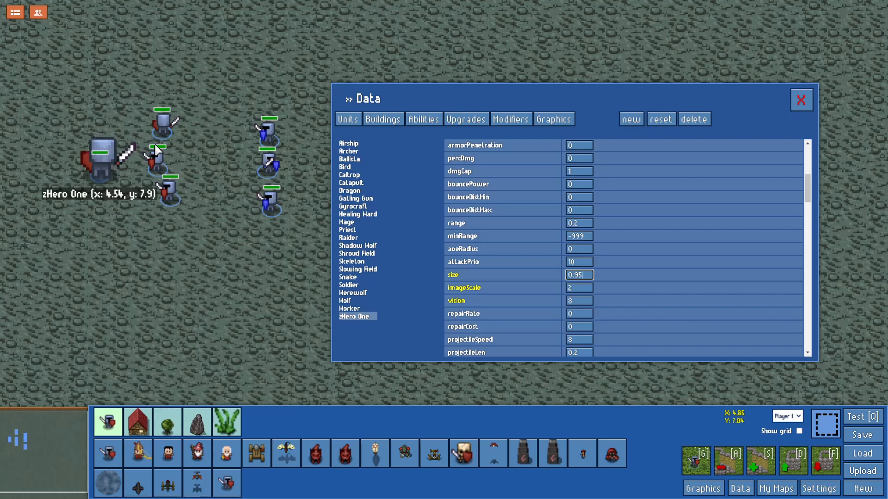
# Set zHero One's healthbarOffset to 2 to raise the health bar above the enlarged sprite.
pyautogui.scroll(2, 622, 262)
pyautogui.scroll(-4, 634, 266)
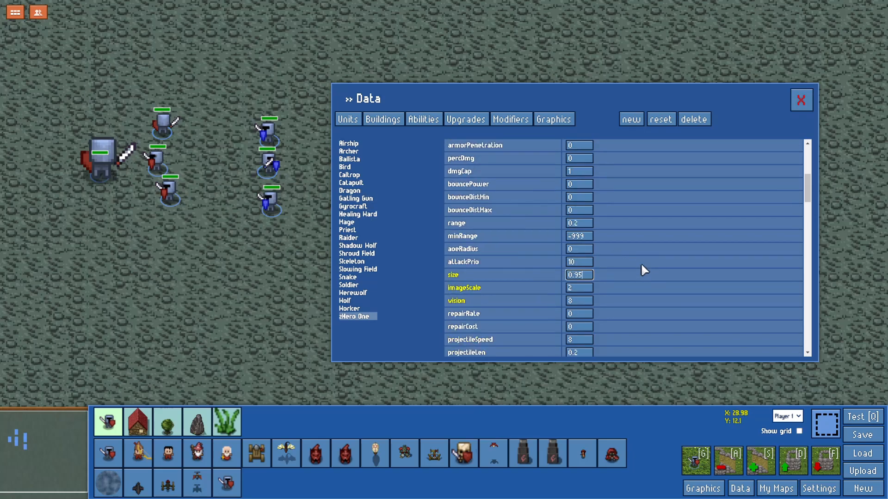
pyautogui.scroll(-2, 639, 259)
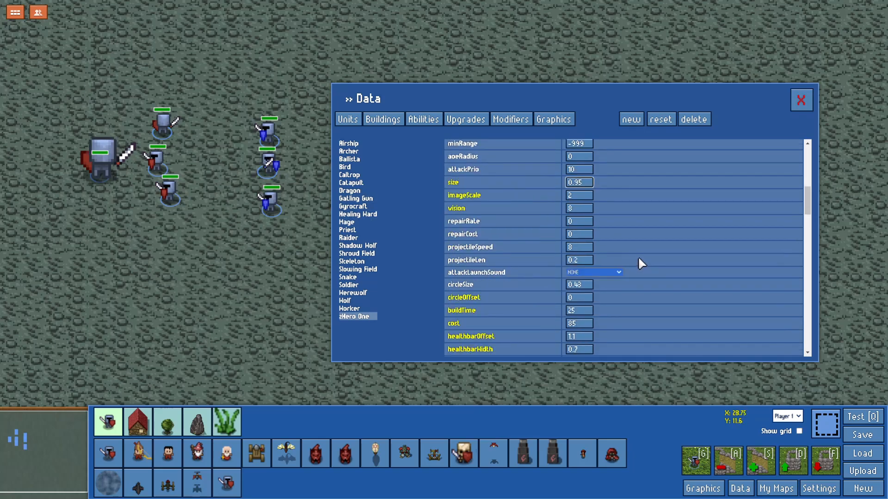
pyautogui.scroll(-2, 637, 257)
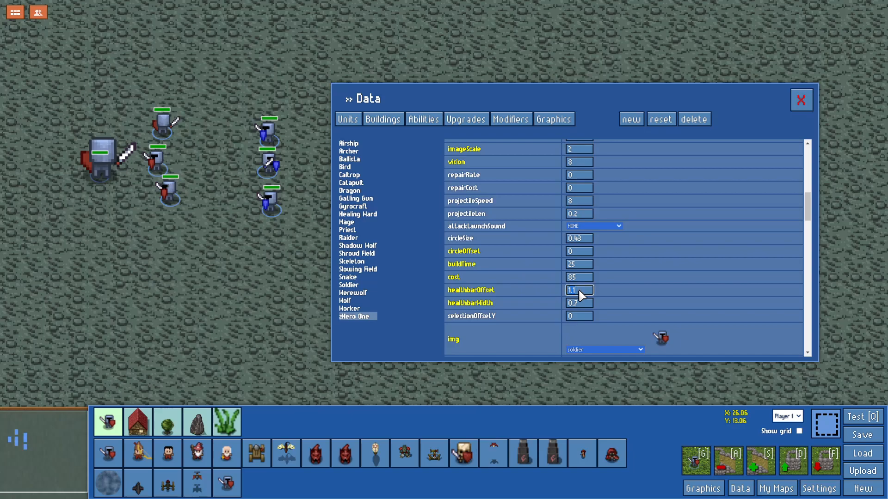
pyautogui.write('2')
pyautogui.press('Return')
pyautogui.click(585, 303)
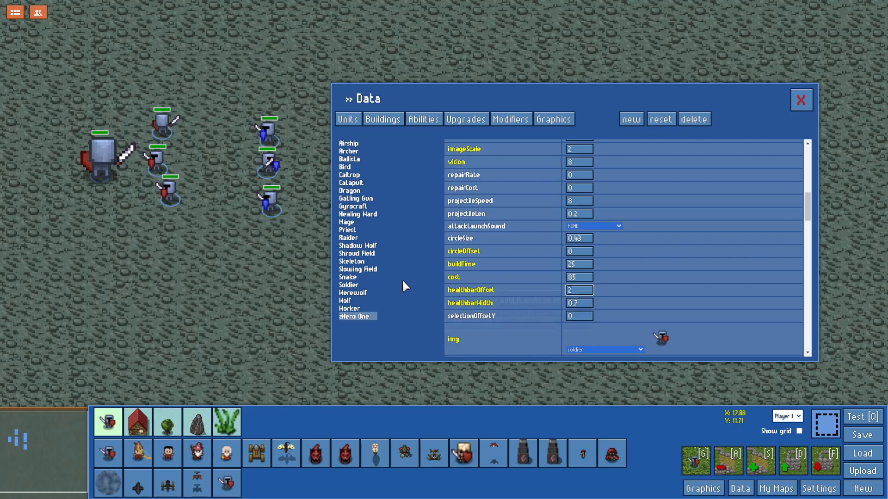
# Set zHero One's healthbarOffset back to 1.1 to compare the health bar's position.
pyautogui.click(566, 291)
pyautogui.write('1.1')
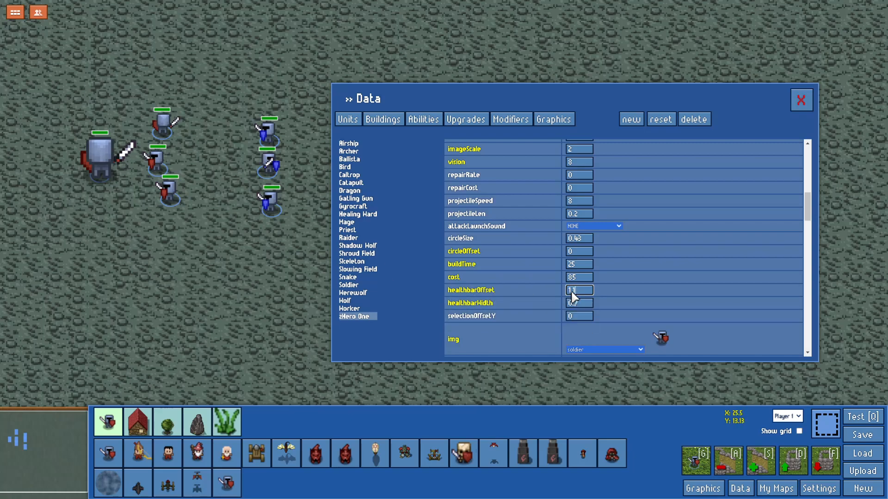
pyautogui.press('Return')
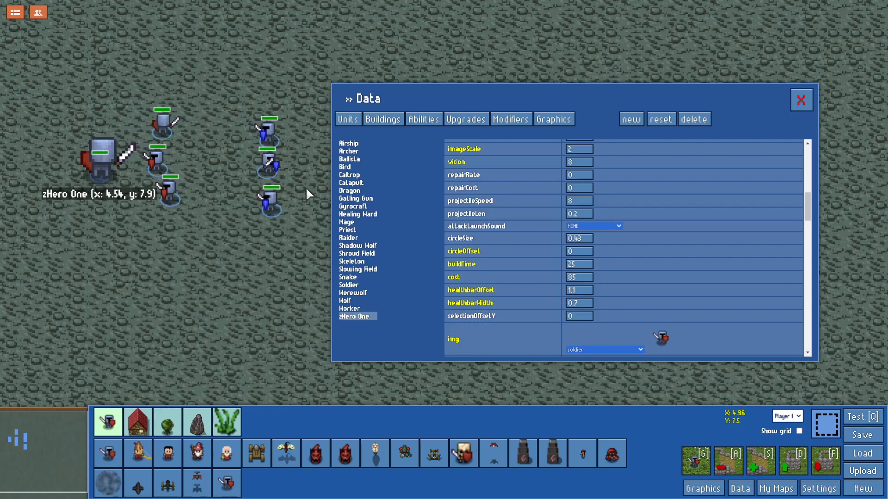
# Set zHero One's healthbarOffset to 2.2.
pyautogui.click(583, 292)
pyautogui.write('2')
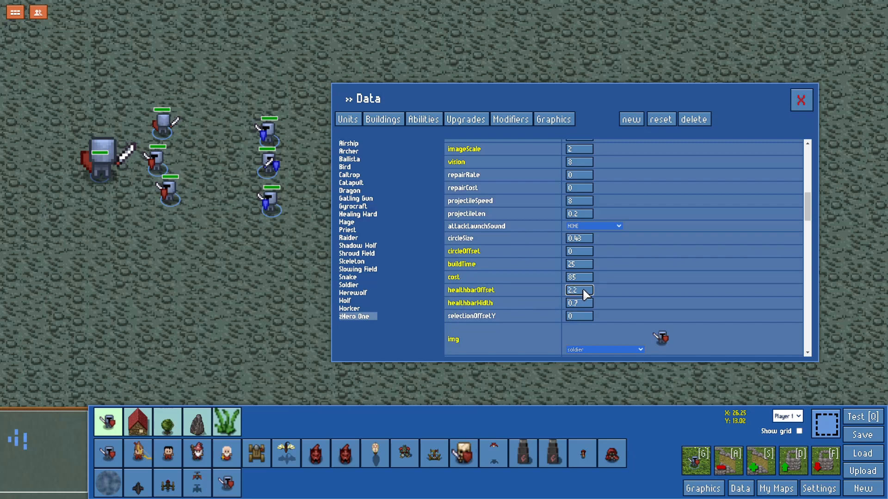
pyautogui.write('.2')
pyautogui.press('Return')
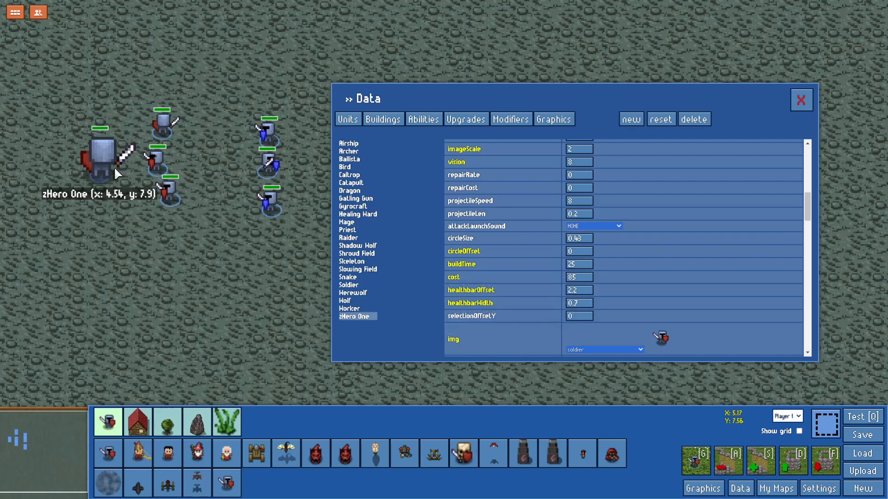
# Set zHero One's healthbarOffset to 2.1 and then 2, and move the placed hero slightly down the map.
pyautogui.click(588, 292)
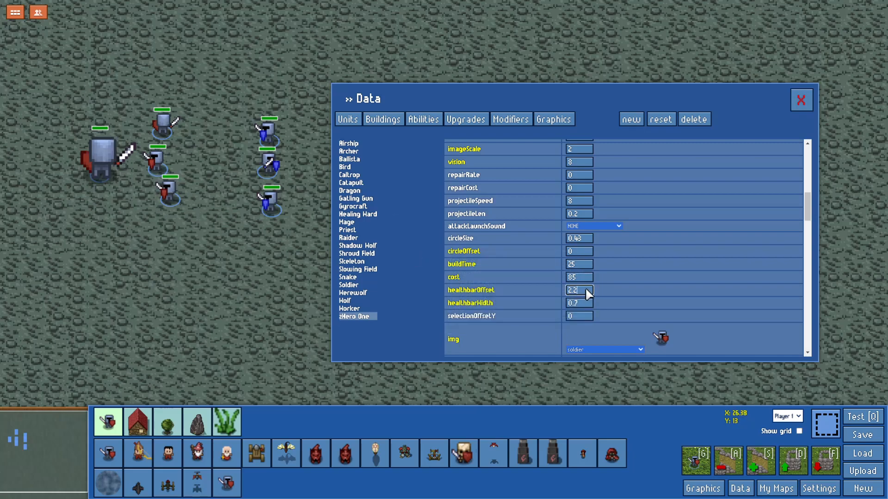
pyautogui.click(587, 304)
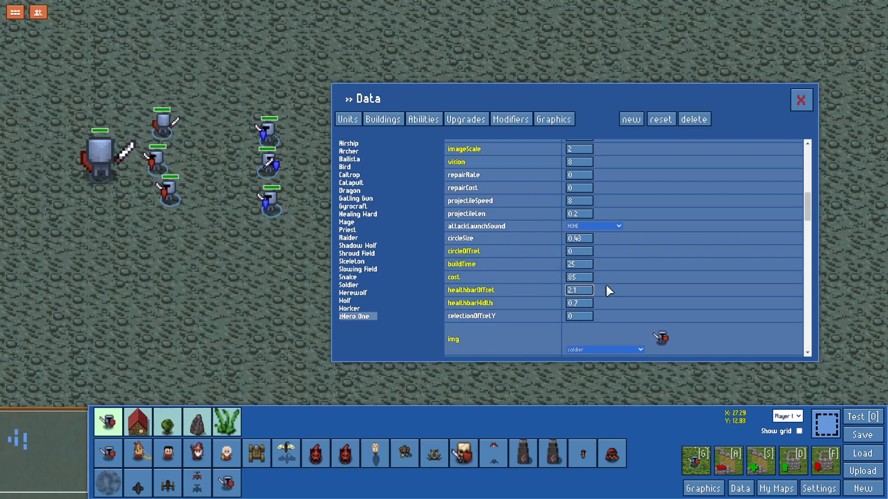
pyautogui.press('BackSpace')
pyautogui.press('BackSpace')
pyautogui.click(541, 286)
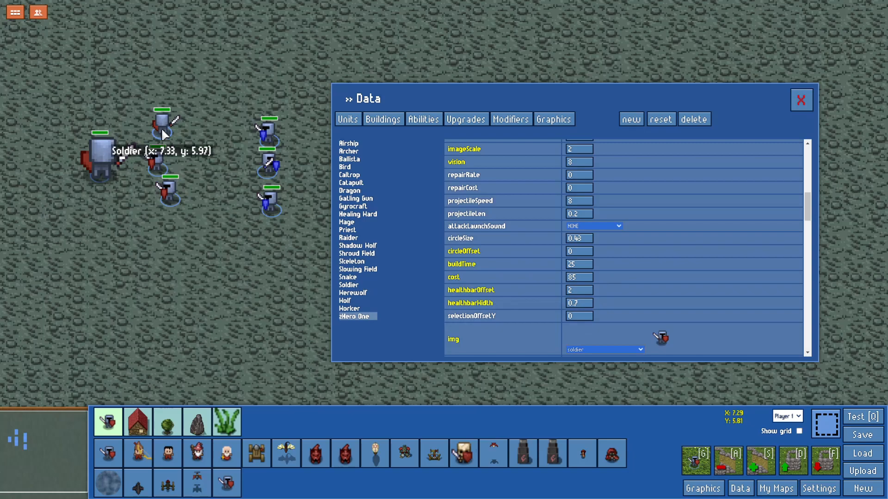
pyautogui.click(826, 424)
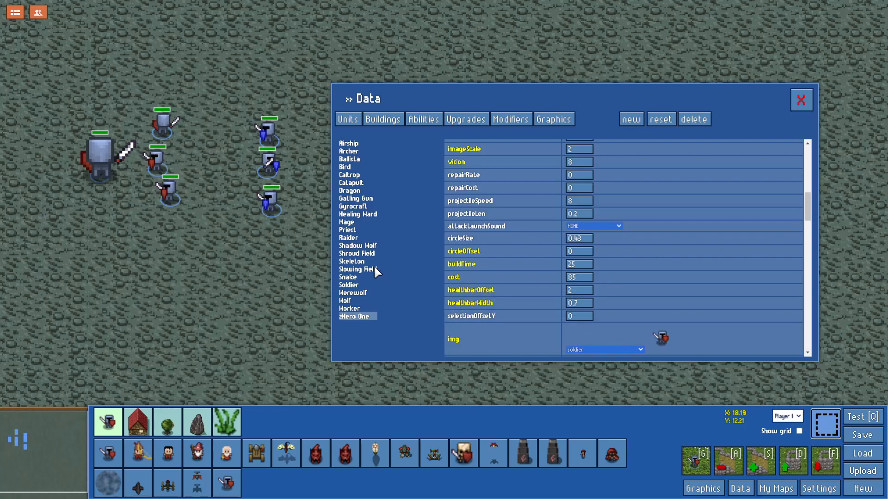
pyautogui.moveTo(98, 161); pyautogui.dragTo(106, 194)
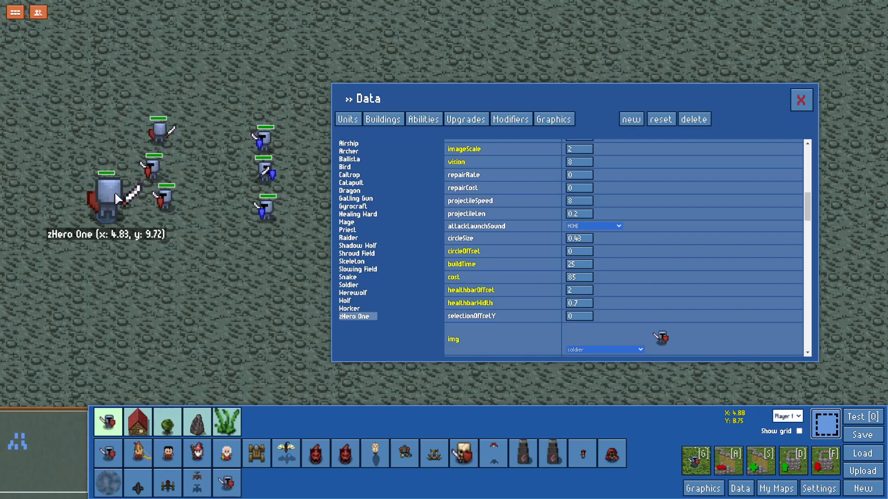
# Set zHero One's healthbarWidth to 1.05 and shift the placed hero slightly to the west.
pyautogui.doubleClick(577, 303)
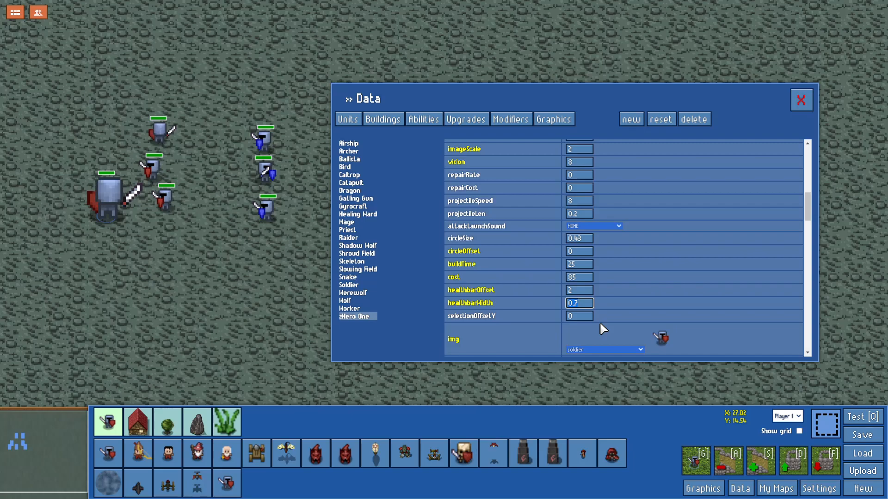
pyautogui.write('1.05')
pyautogui.press('Return')
pyautogui.moveTo(105, 199)
pyautogui.mouseDown()
pyautogui.moveTo(165, 220)
pyautogui.moveTo(90, 195)
pyautogui.mouseUp()
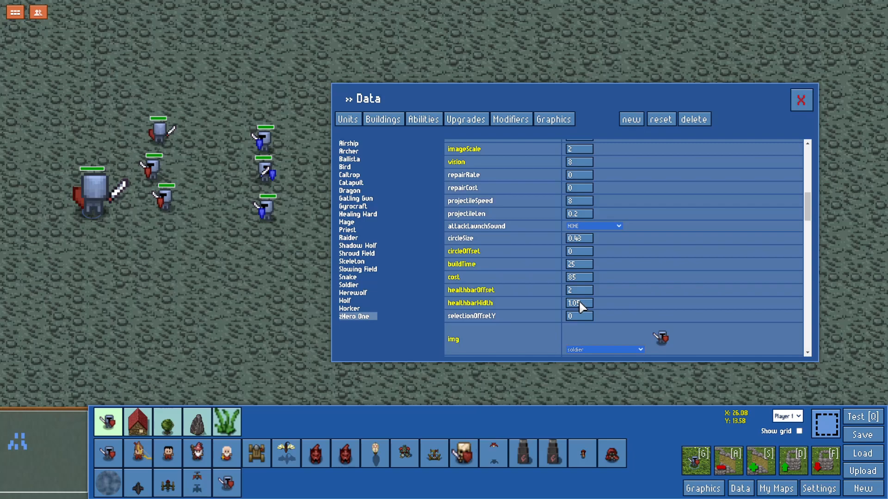
# Set zHero One's hp to 3500 and move the placed hero around near the red soldiers to check its health bar.
pyautogui.scroll(8, 580, 305)
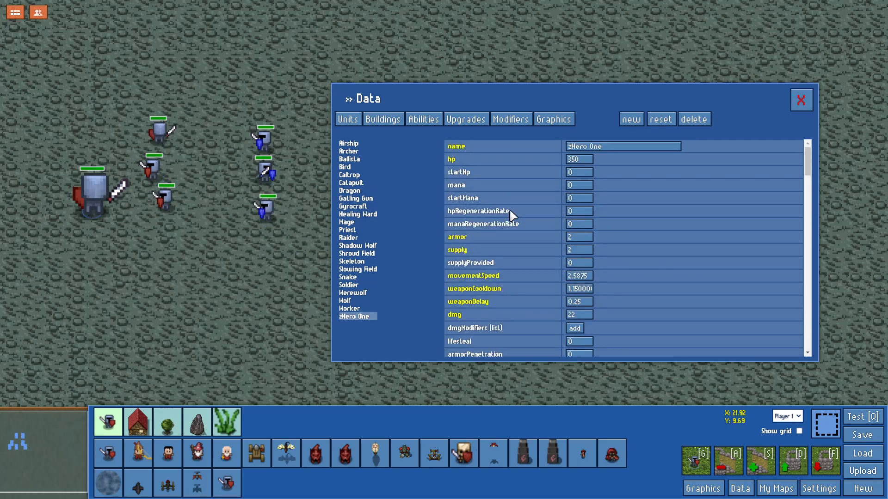
pyautogui.click(584, 159)
pyautogui.write('0')
pyautogui.click(575, 171)
pyautogui.moveTo(96, 204); pyautogui.dragTo(108, 202)
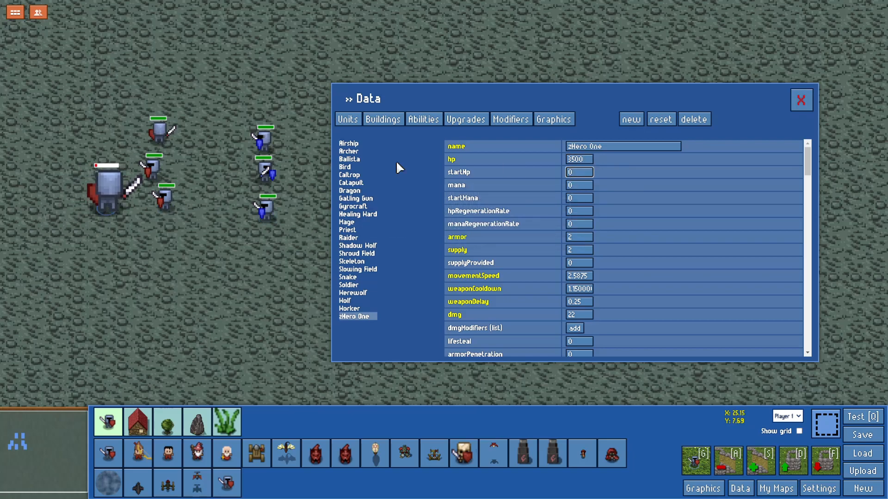
pyautogui.click(347, 119)
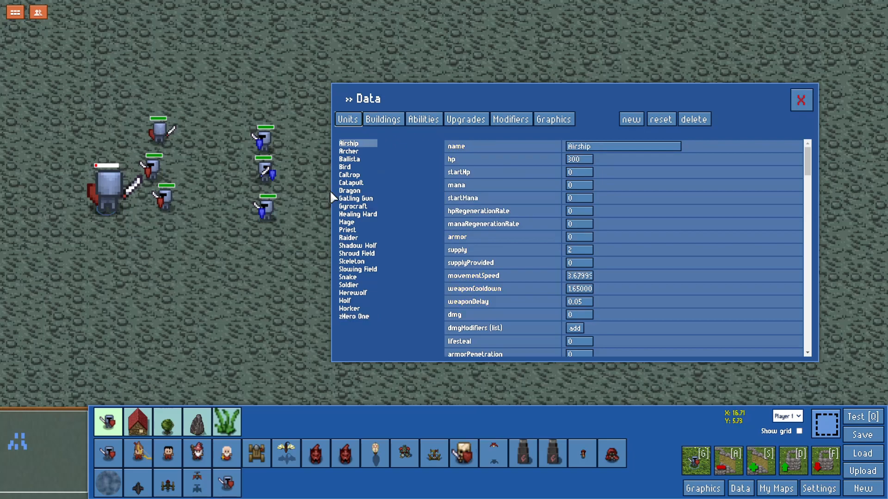
pyautogui.click(354, 317)
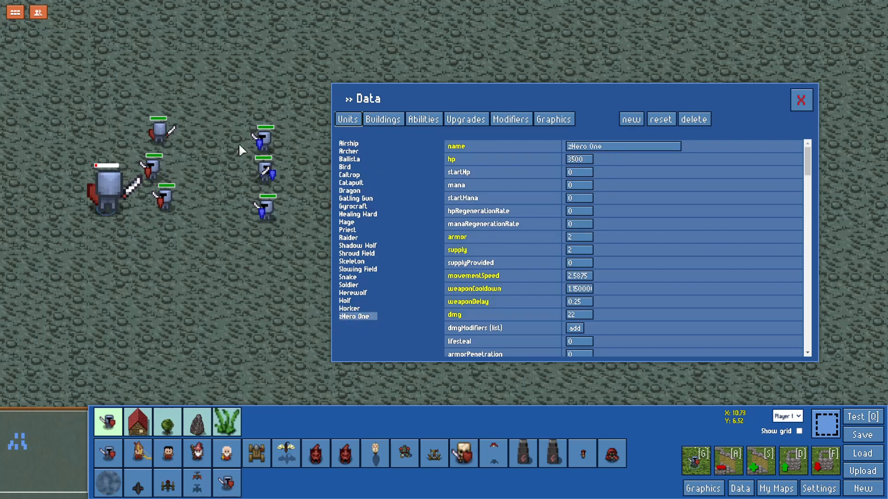
pyautogui.moveTo(115, 212); pyautogui.dragTo(162, 242)
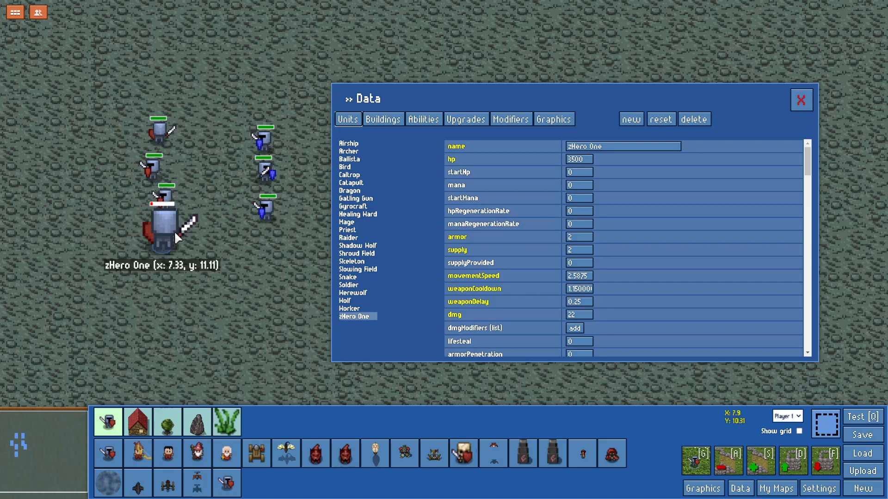
pyautogui.moveTo(170, 252); pyautogui.dragTo(129, 237)
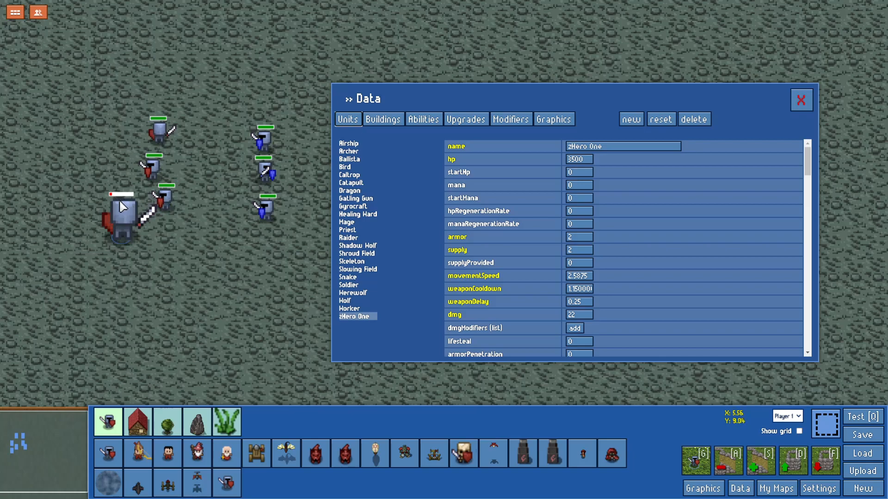
# Set zHero One's hp to 100 and close the unit data.
pyautogui.click(583, 160)
pyautogui.press('BackSpace')
pyautogui.press('BackSpace')
pyautogui.press('BackSpace')
pyautogui.press('BackSpace')
pyautogui.press('Return')
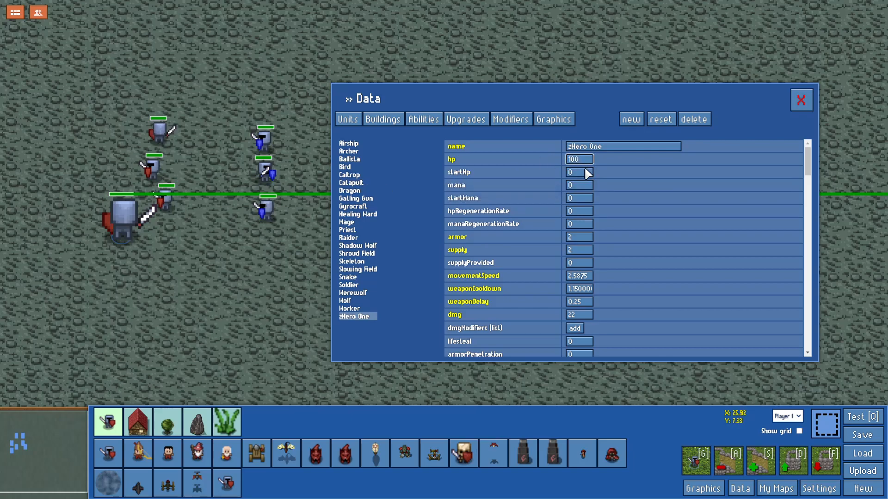
pyautogui.press('Return')
pyautogui.click(801, 99)
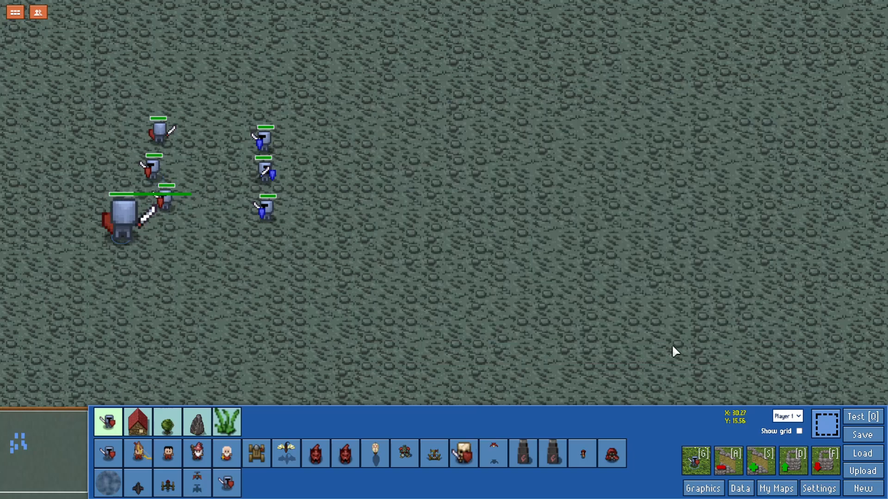
# Test the map and order zHero One past the fighting soldiers to the far side of the blue units.
pyautogui.click(864, 418)
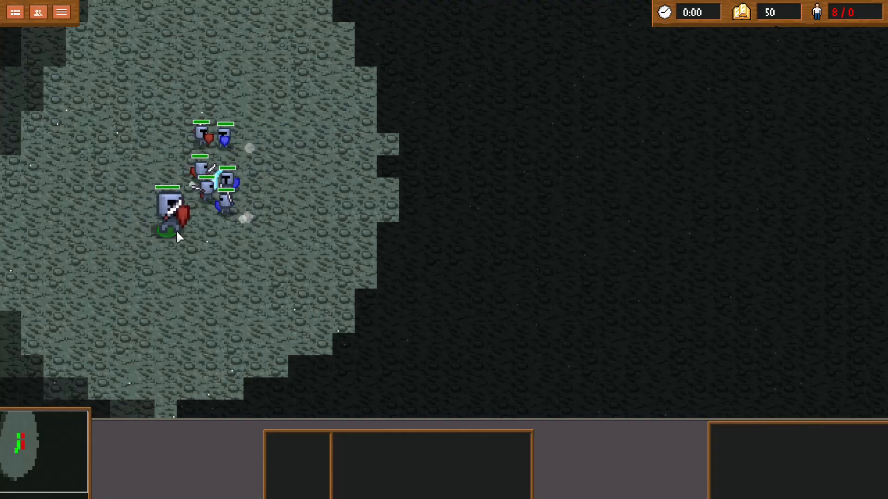
pyautogui.click(176, 228)
pyautogui.rightClick(227, 244)
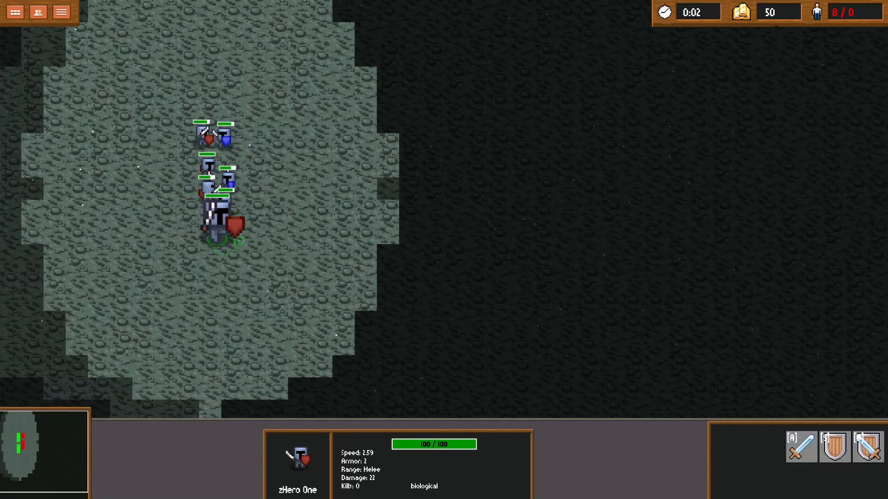
pyautogui.rightClick(302, 171)
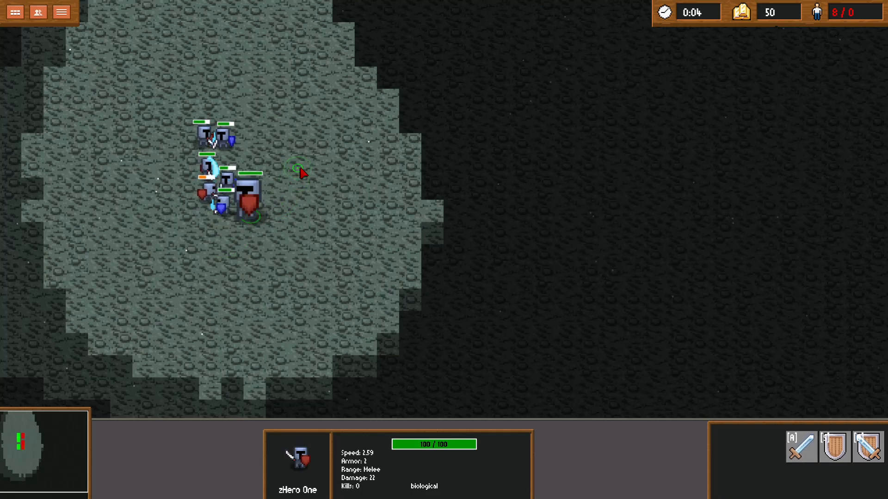
pyautogui.rightClick(296, 146)
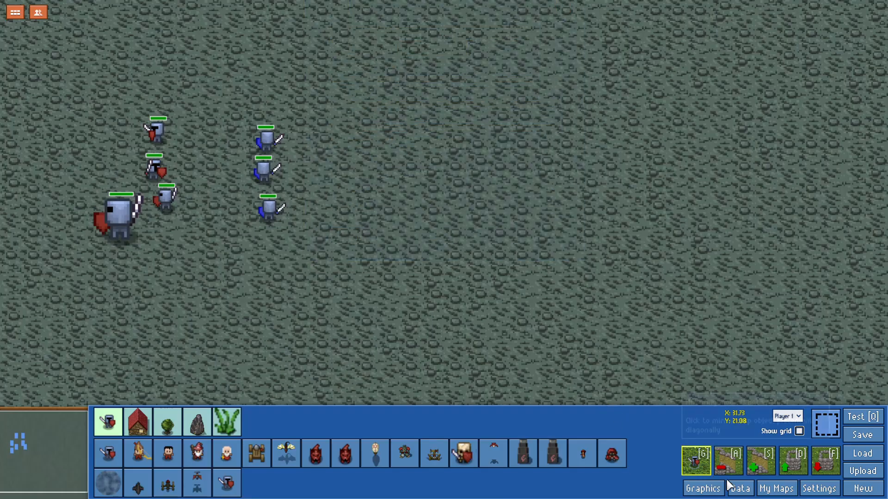
# Reopen zHero One's unit data and set its hp to 350.
pyautogui.click(738, 486)
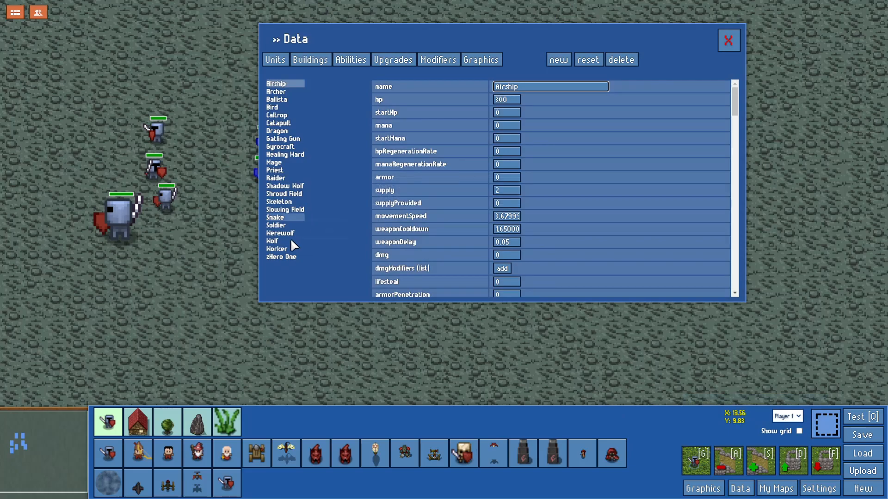
pyautogui.click(293, 258)
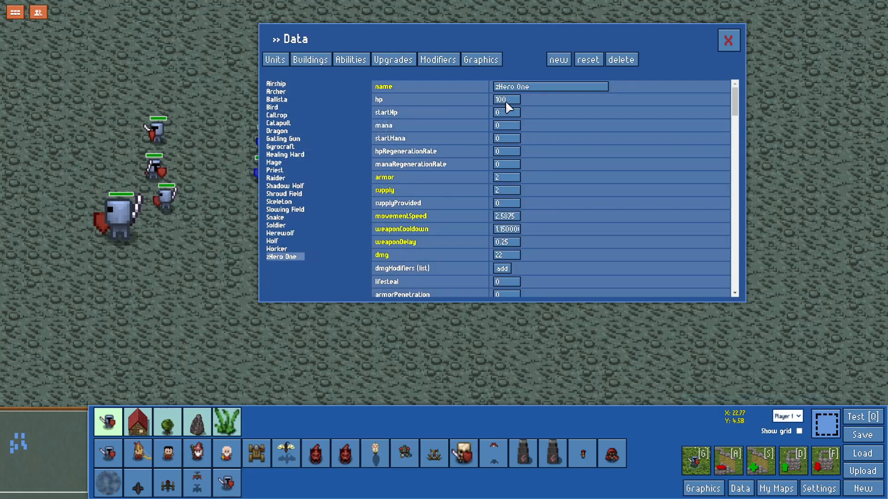
pyautogui.write('350')
pyautogui.click(288, 257)
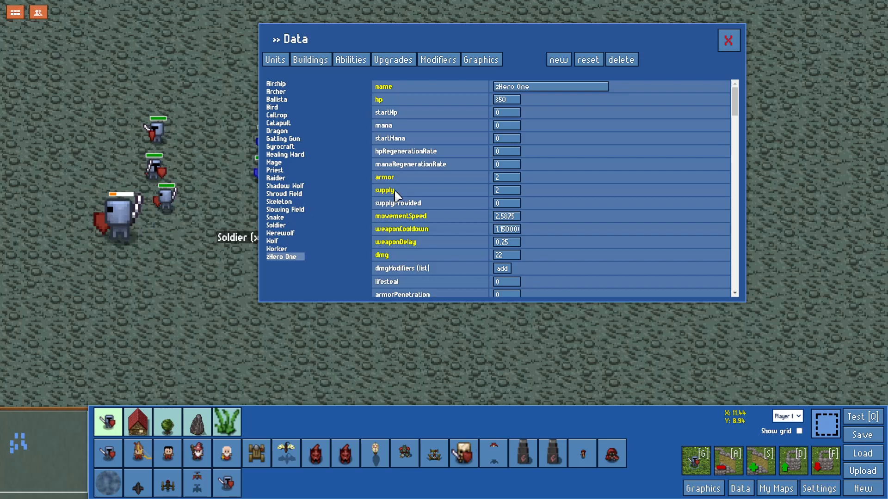
# Set zHero One's healthbarWidth to 1.25.
pyautogui.scroll(-1, 531, 160)
pyautogui.scroll(2, 539, 181)
pyautogui.scroll(-2, 539, 176)
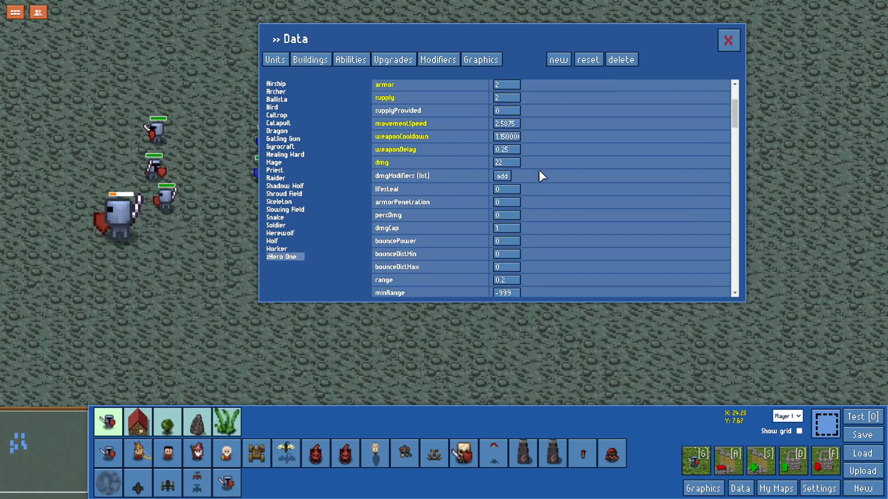
pyautogui.scroll(-2, 538, 177)
pyautogui.scroll(-3, 532, 172)
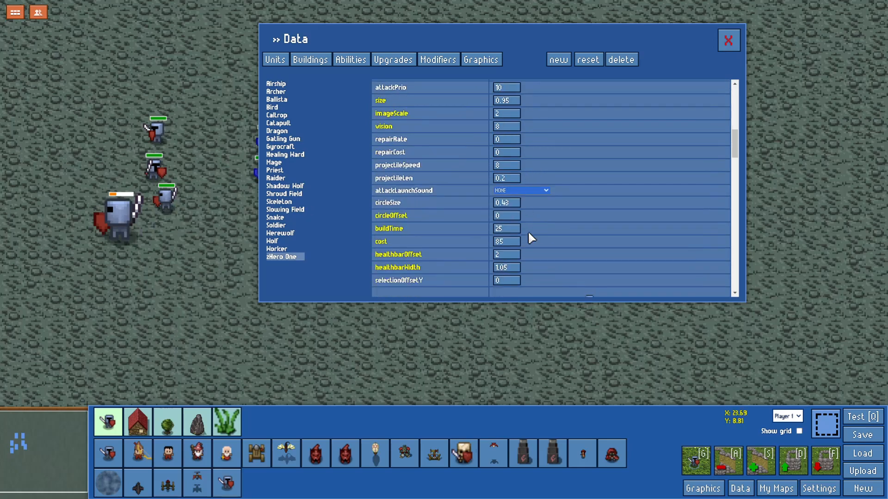
pyautogui.click(506, 267)
pyautogui.press('BackSpace')
pyautogui.press('BackSpace')
pyautogui.write('25')
pyautogui.click(568, 282)
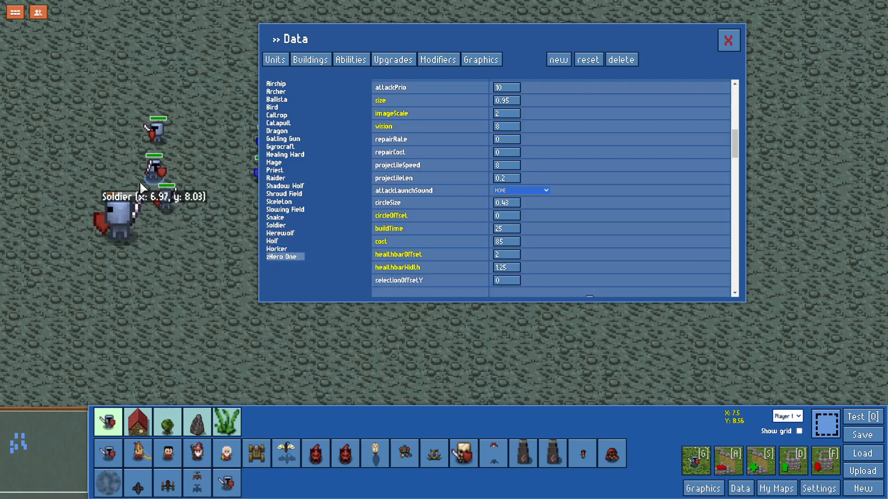
# Set zHero One's healthbarOffset to 2.25 and move the placed hero up beside the red soldiers.
pyautogui.click(507, 268)
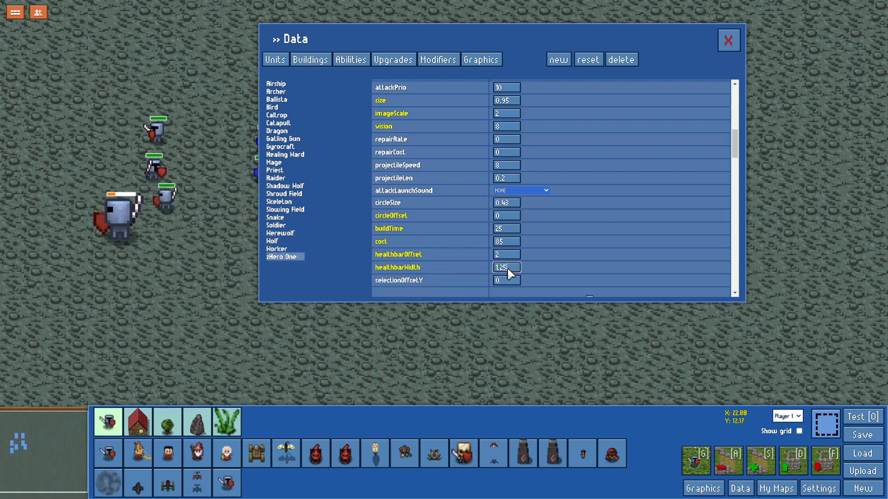
pyautogui.write('.25')
pyautogui.press('Return')
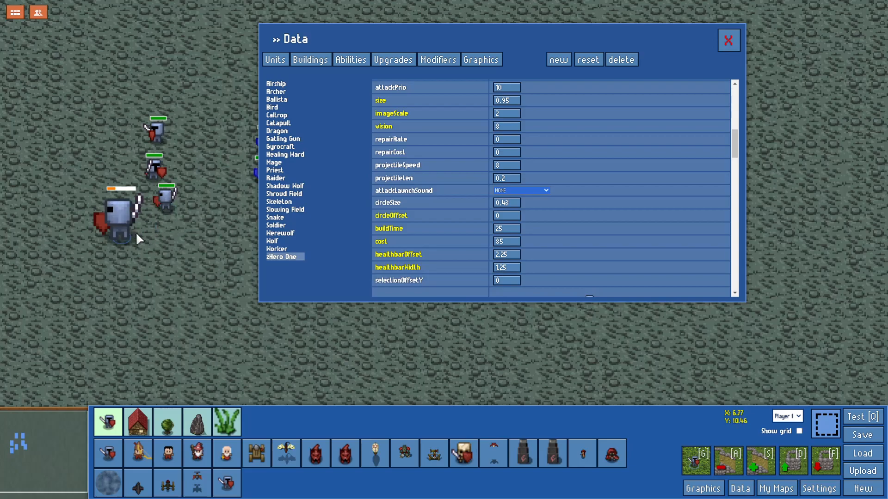
pyautogui.moveTo(119, 240); pyautogui.dragTo(108, 209)
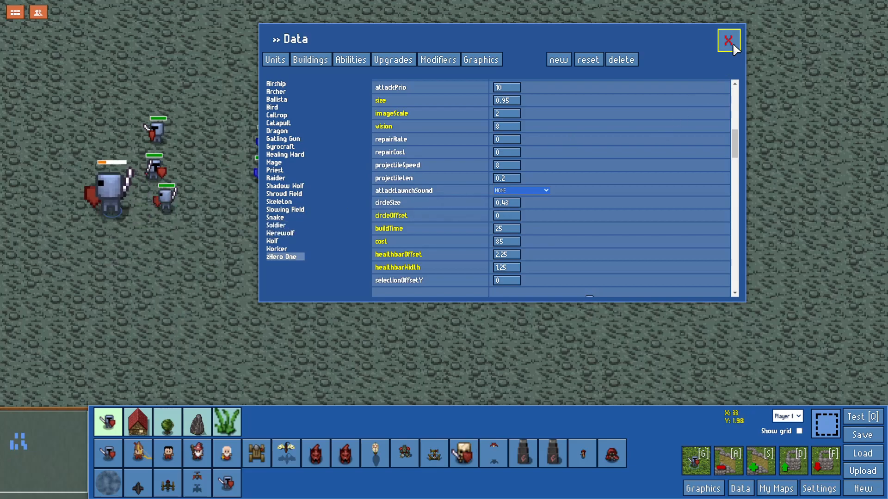
# Test the map and order zHero One around the fighting soldiers and up along the far side of the blue units.
pyautogui.click(728, 41)
pyautogui.click(857, 420)
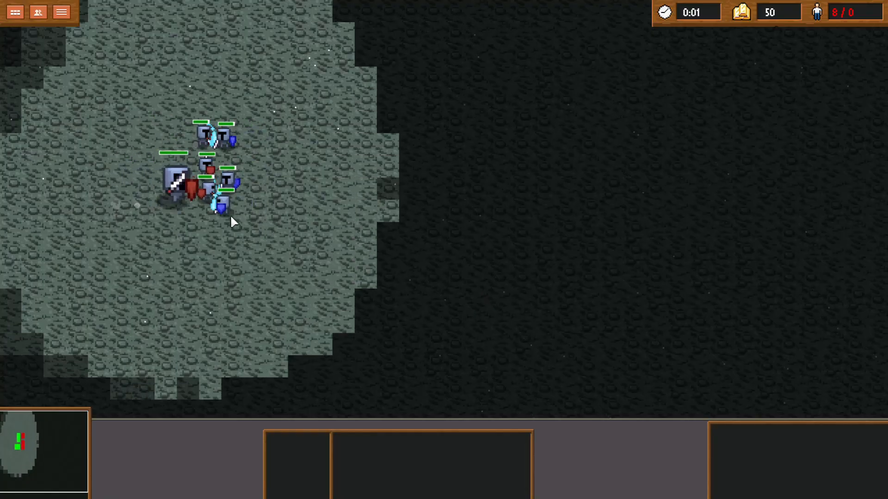
pyautogui.click(193, 224)
pyautogui.rightClick(326, 236)
pyautogui.rightClick(336, 213)
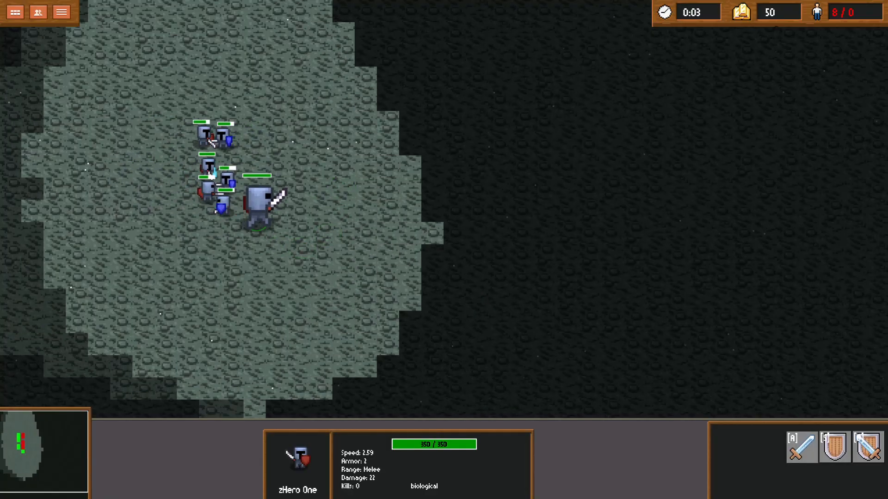
pyautogui.rightClick(318, 134)
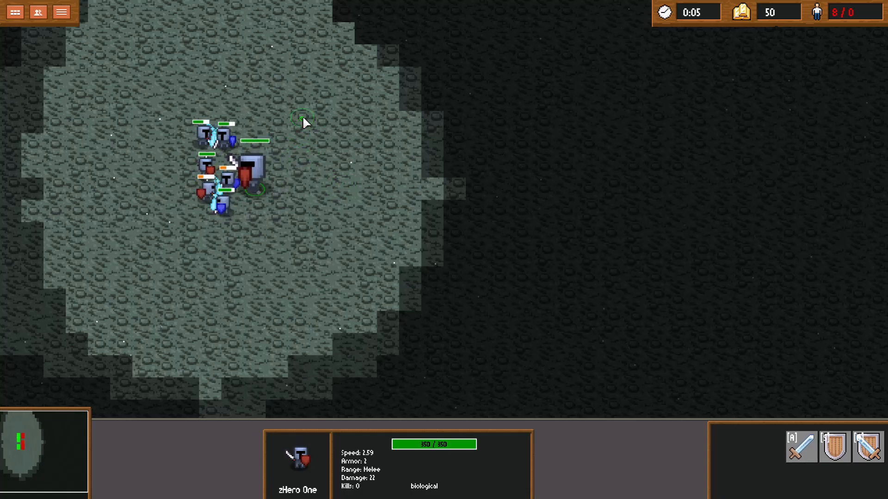
pyautogui.rightClick(293, 101)
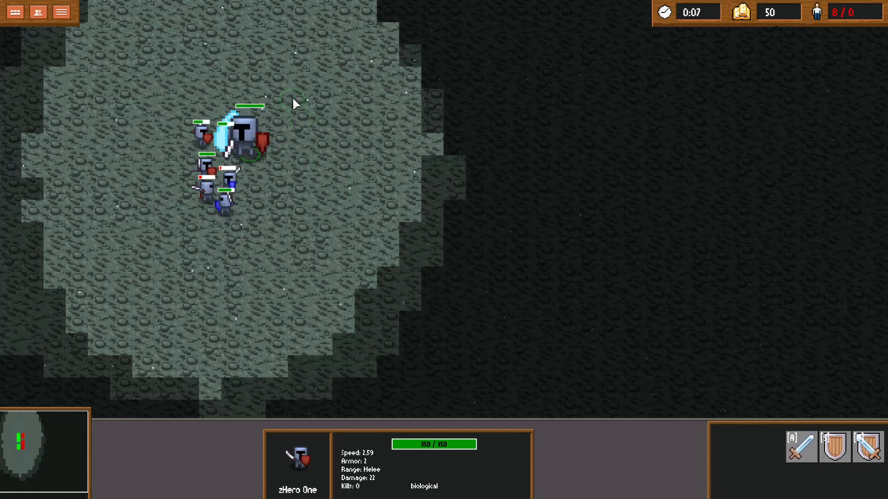
# Send zHero One above the fight and back down beside the remaining blue soldiers.
pyautogui.rightClick(319, 85)
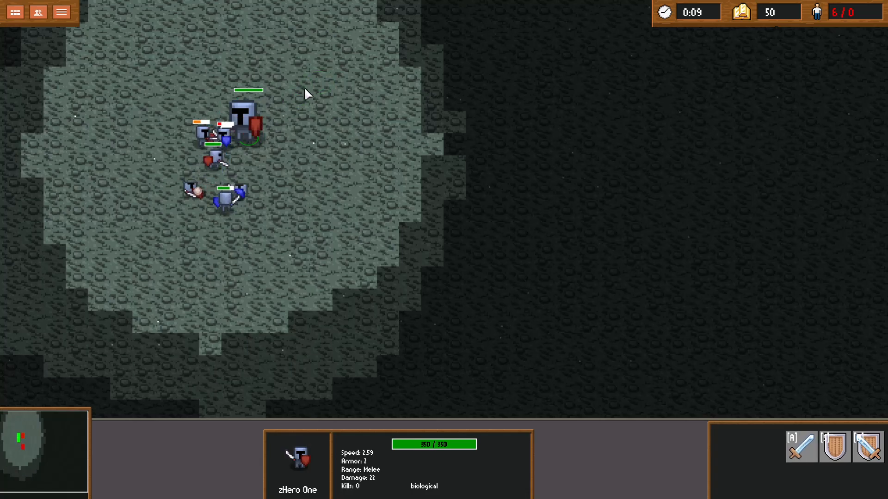
pyautogui.rightClick(341, 109)
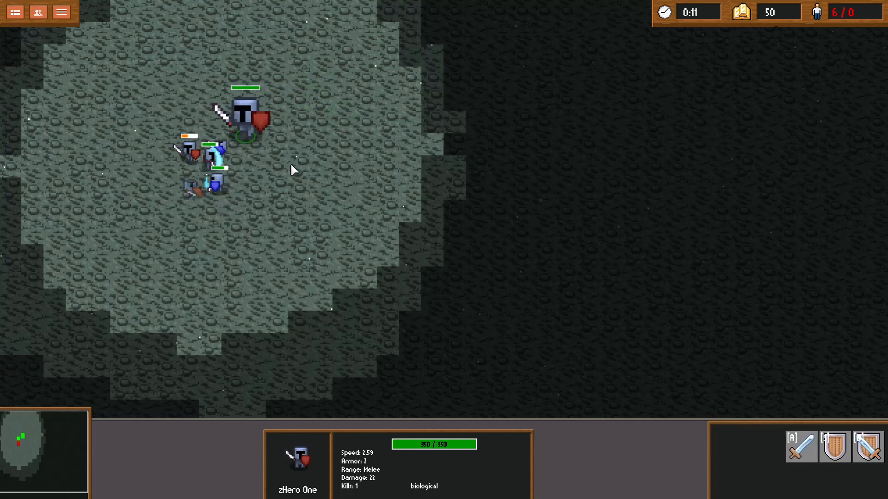
pyautogui.rightClick(308, 194)
pyautogui.rightClick(252, 213)
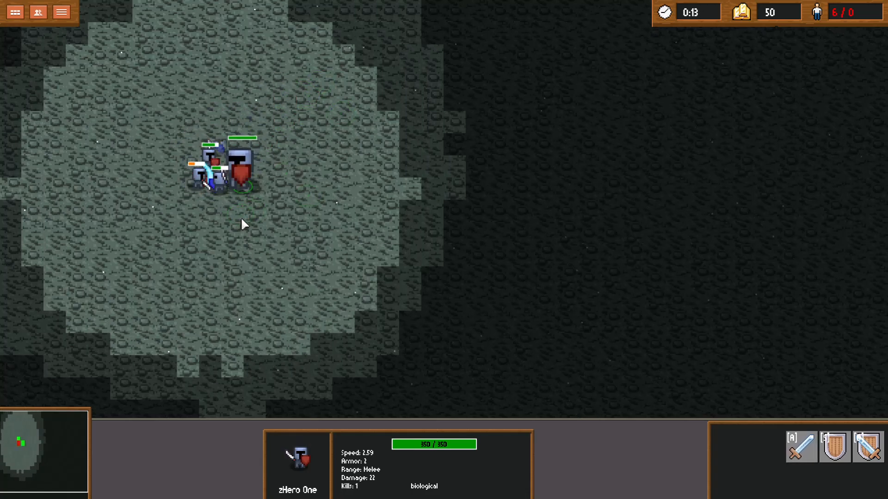
# Pull the wounded red soldiers out of the fight and regroup them with zHero One to compare their health bars.
pyautogui.click(193, 185)
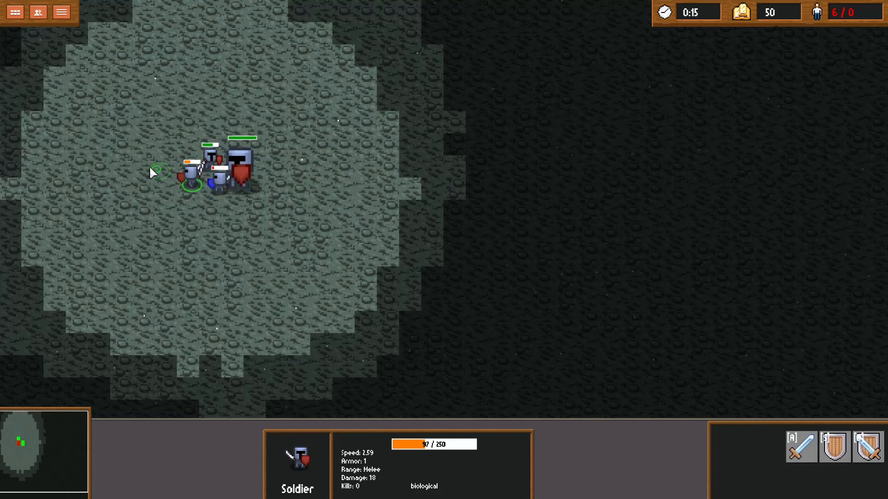
pyautogui.moveTo(162, 147); pyautogui.dragTo(187, 211)
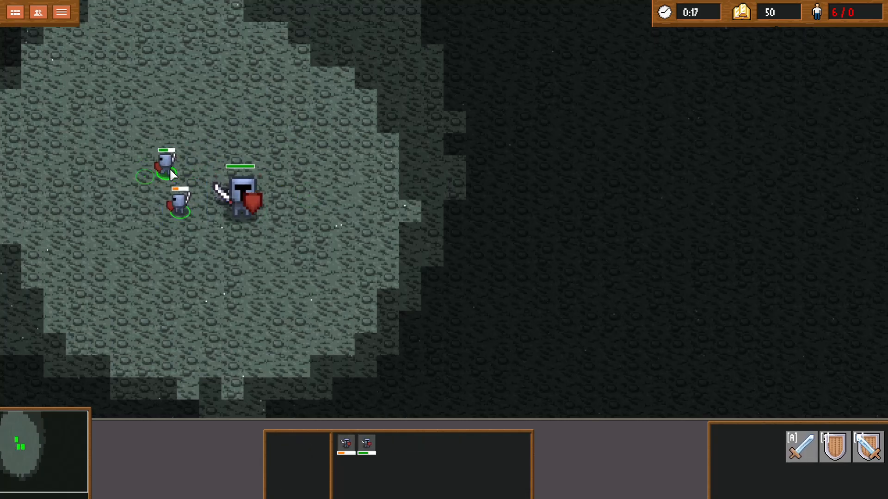
pyautogui.click(241, 192)
pyautogui.rightClick(171, 203)
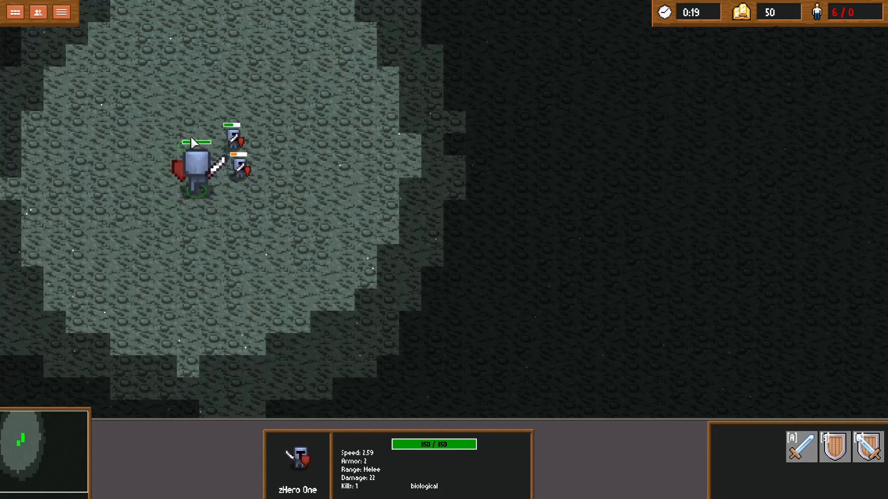
pyautogui.click(241, 152)
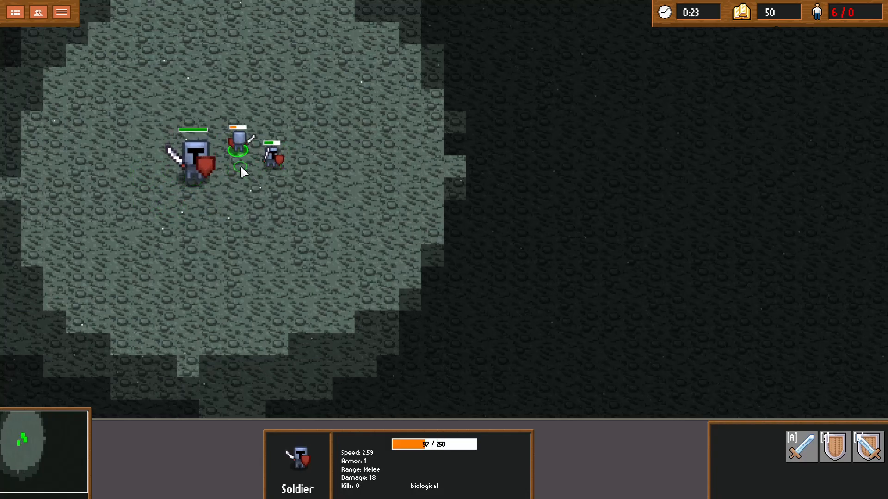
pyautogui.click(273, 164)
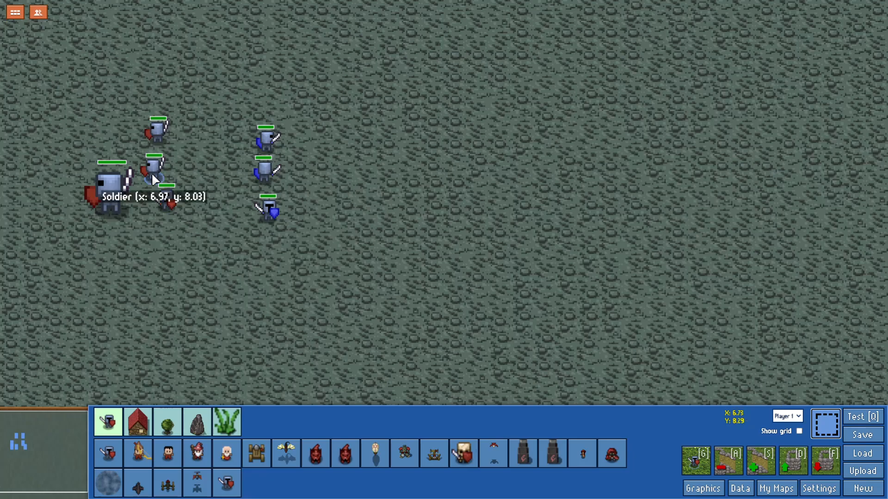
# Reposition the three red soldiers into an evenly spaced vertical line between zHero One and the blue soldiers.
pyautogui.moveTo(152, 175); pyautogui.dragTo(163, 175)
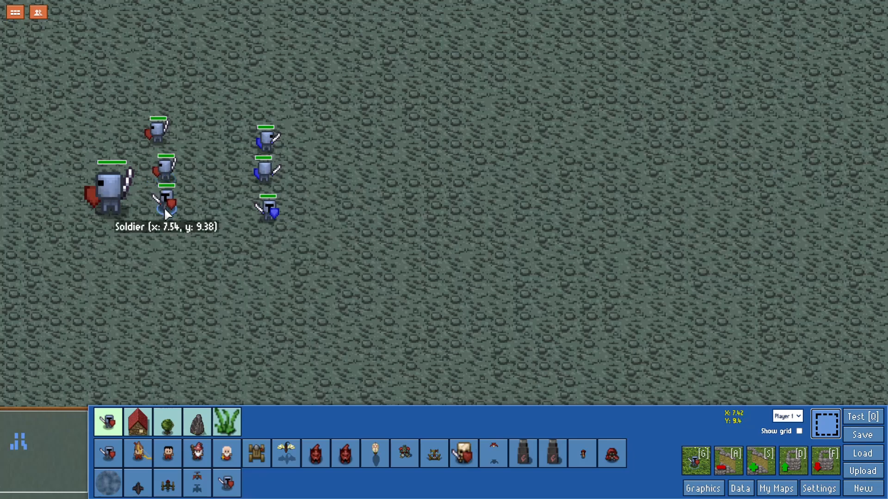
pyautogui.moveTo(165, 214); pyautogui.dragTo(179, 235)
pyautogui.moveTo(160, 141); pyautogui.dragTo(179, 157)
pyautogui.moveTo(159, 112); pyautogui.dragTo(197, 250)
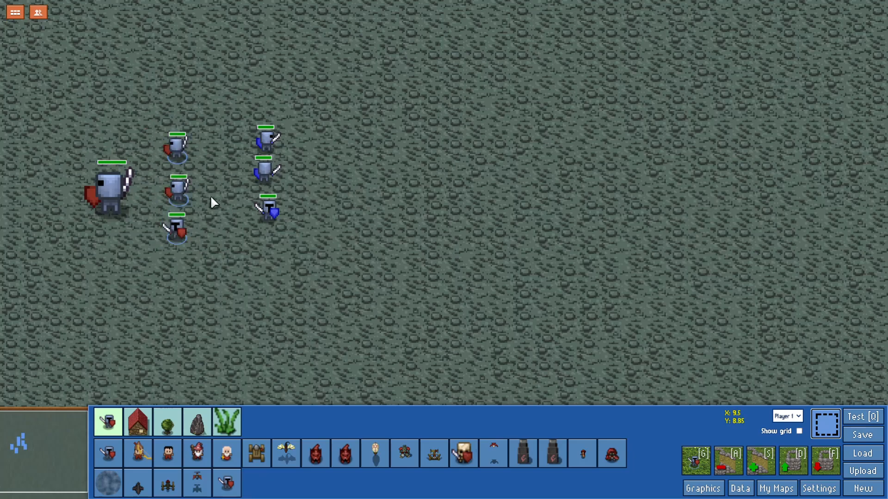
pyautogui.click(172, 144)
# Test the new layout and lead zHero One around the lower end of the fight to the blue soldiers' far side.
pyautogui.click(860, 416)
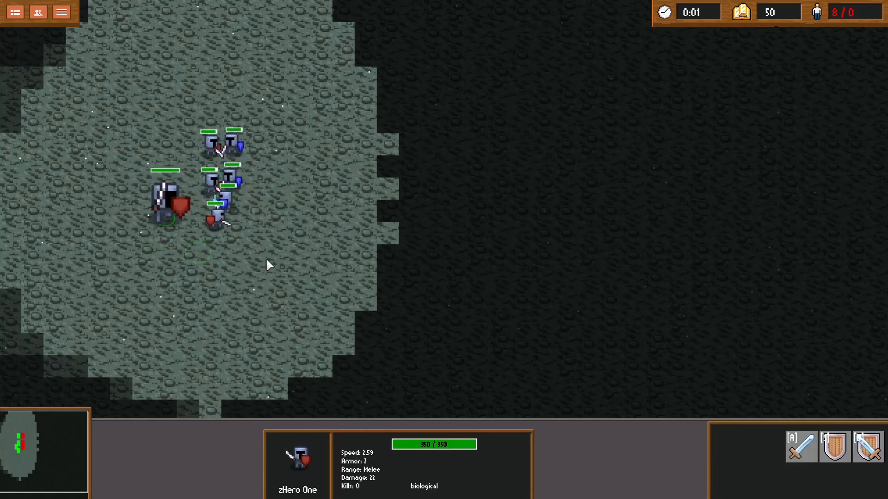
pyautogui.rightClick(285, 244)
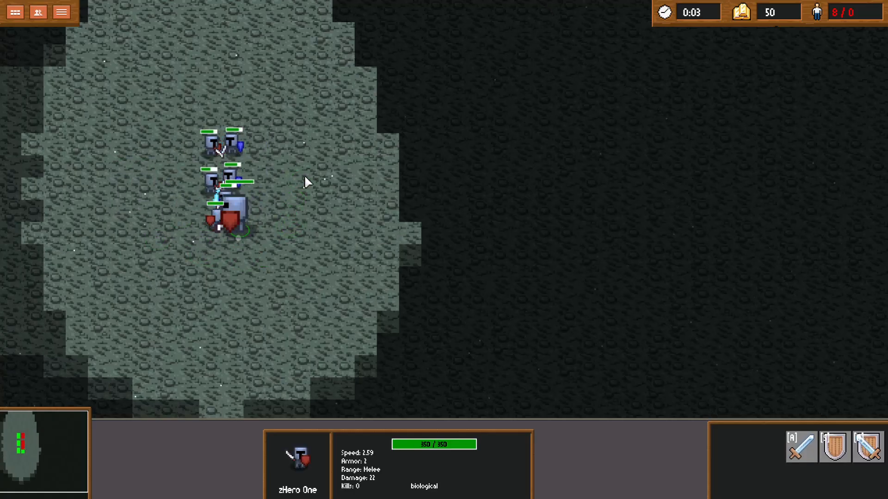
pyautogui.rightClick(330, 163)
pyautogui.rightClick(337, 137)
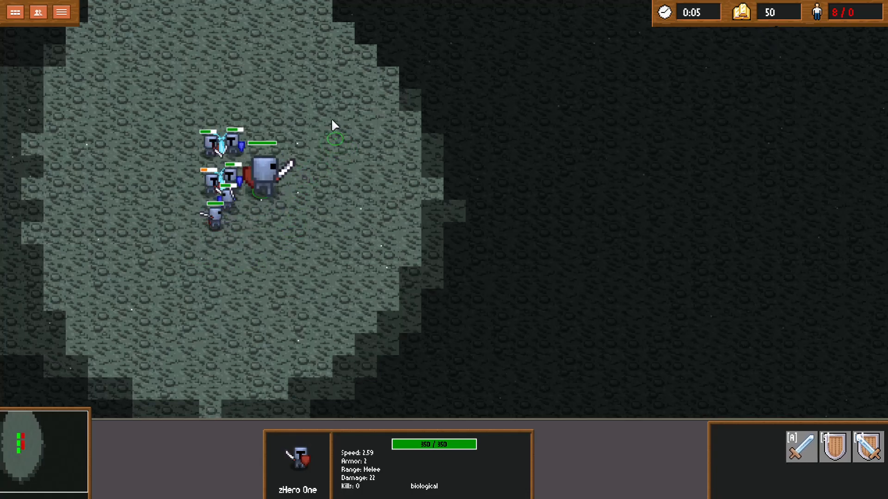
pyautogui.rightClick(307, 102)
pyautogui.rightClick(284, 98)
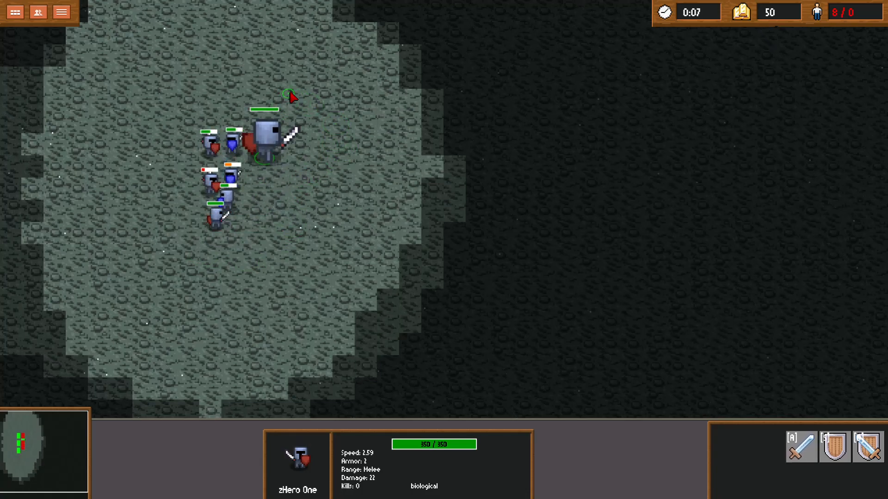
# Retreat the badly wounded middle soldier, and order zHero One down and back up along the remaining blue soldiers.
pyautogui.click(233, 181)
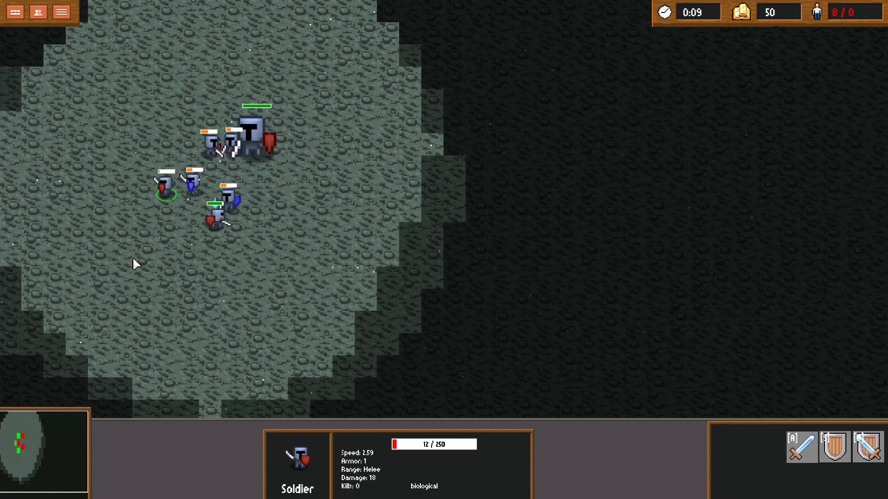
pyautogui.click(270, 163)
pyautogui.rightClick(296, 250)
pyautogui.rightClick(277, 267)
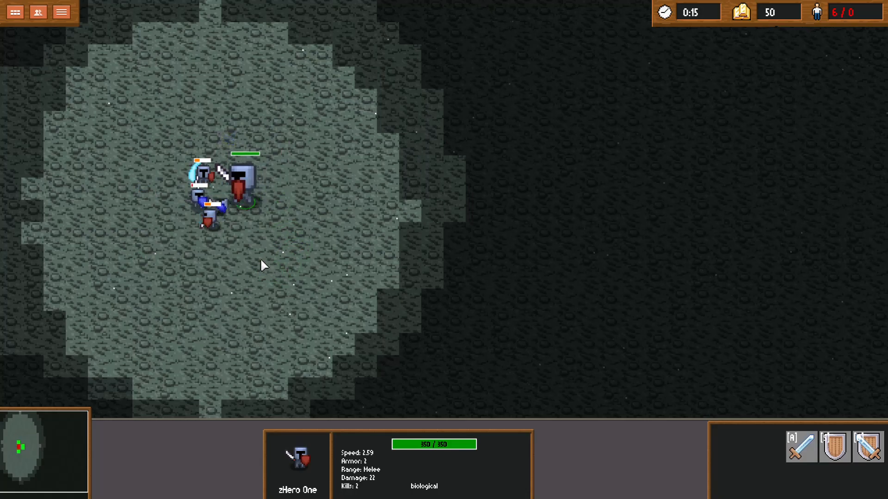
pyautogui.rightClick(259, 134)
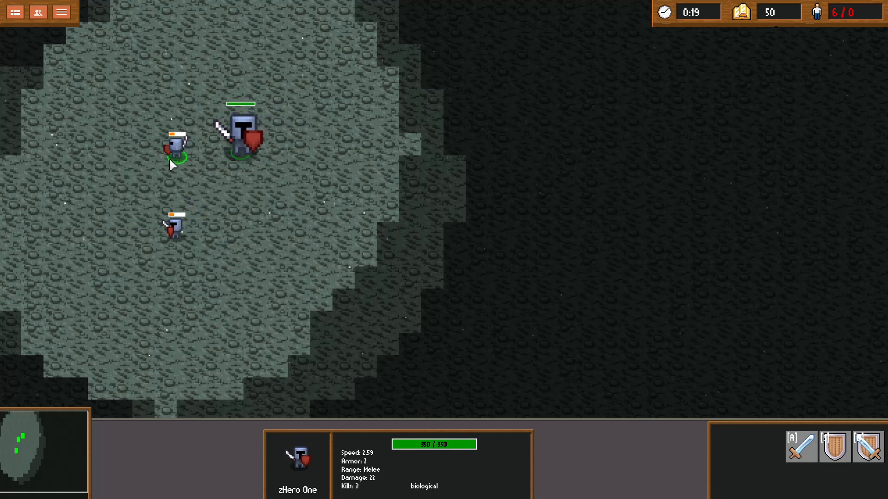
# Line up the surviving soldiers on either side of zHero One and compare their unit stats, then end the test.
pyautogui.click(177, 146)
pyautogui.click(174, 226)
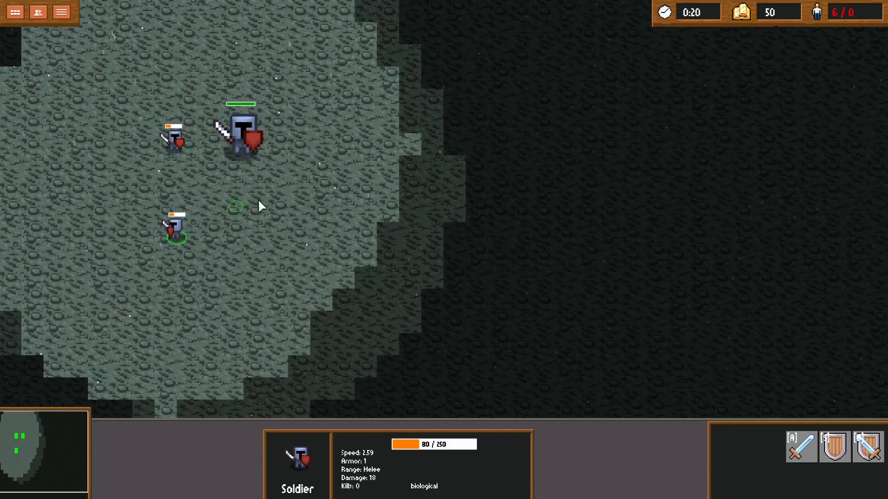
pyautogui.rightClick(271, 200)
pyautogui.rightClick(291, 147)
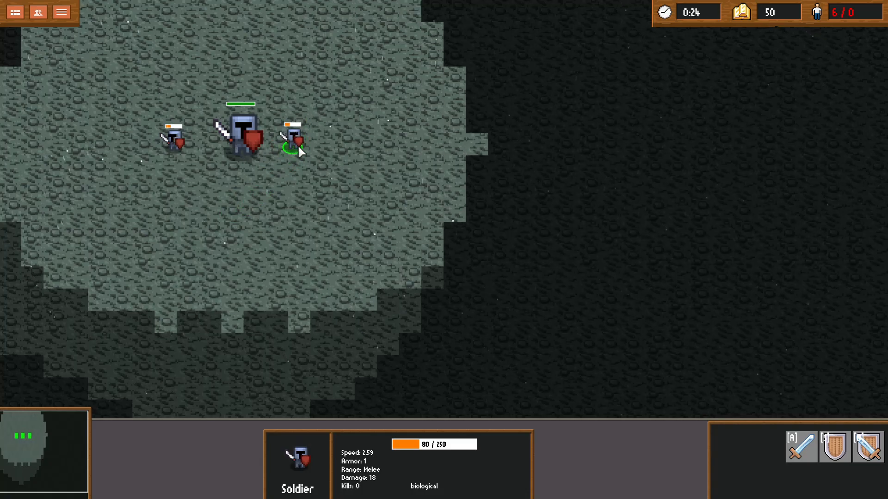
pyautogui.click(247, 140)
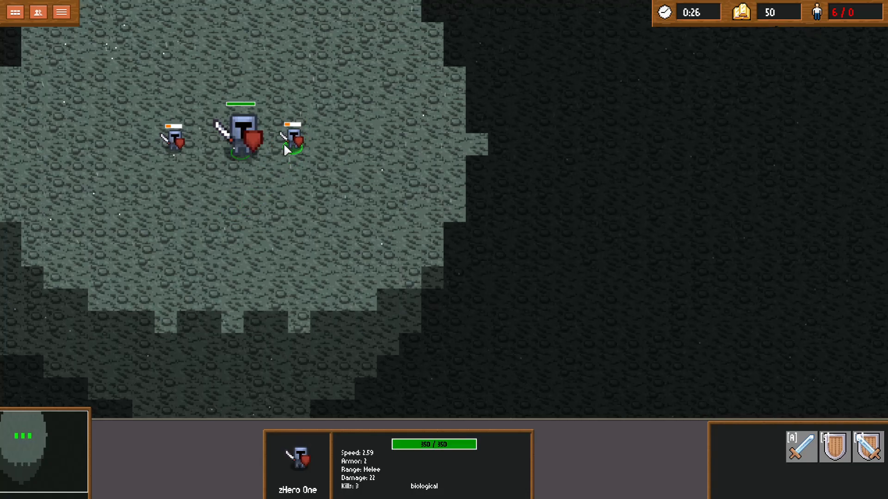
pyautogui.click(292, 142)
pyautogui.click(254, 140)
pyautogui.click(308, 146)
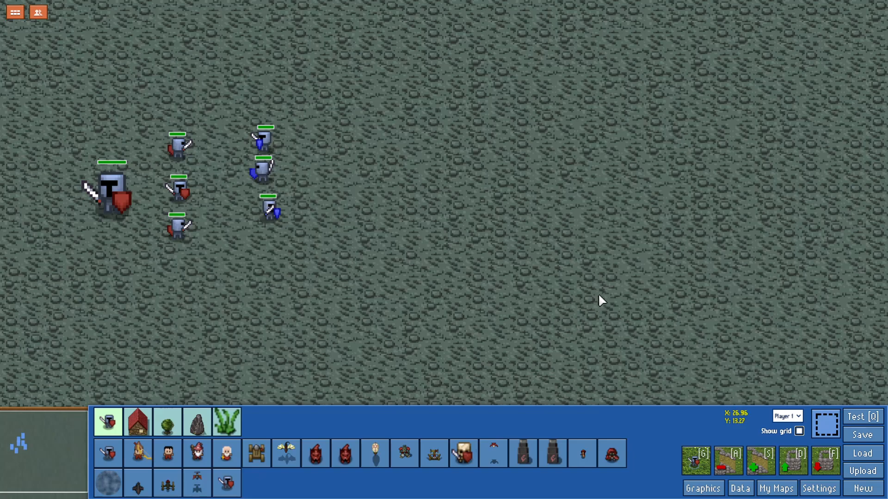
# Open the Smash ability's data and examine its targeting, command card, image, effect and description settings.
pyautogui.click(748, 489)
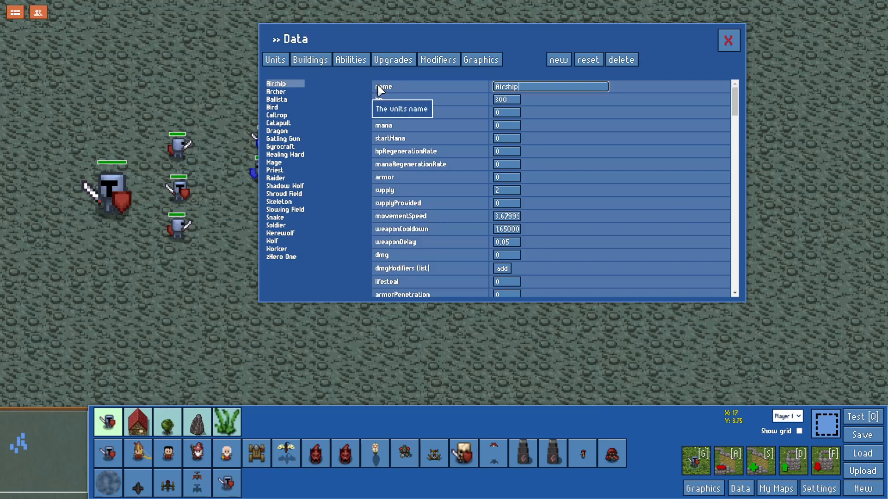
pyautogui.click(362, 60)
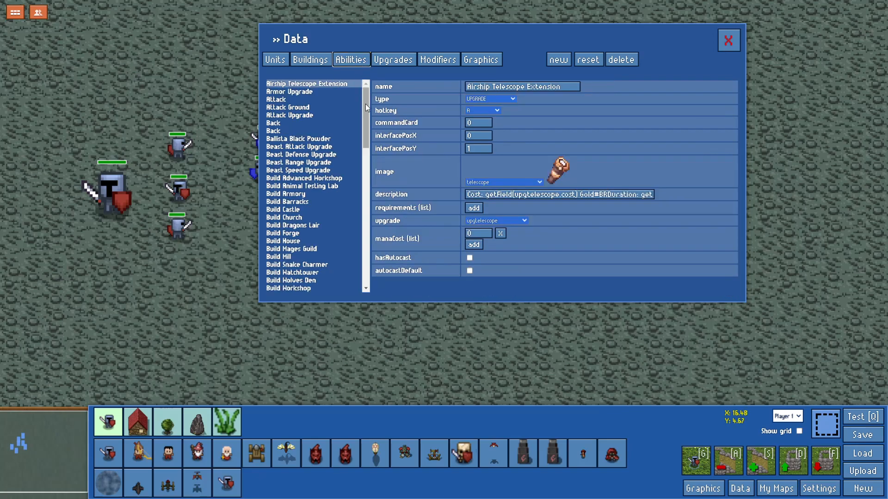
pyautogui.scroll(-15, 328, 151)
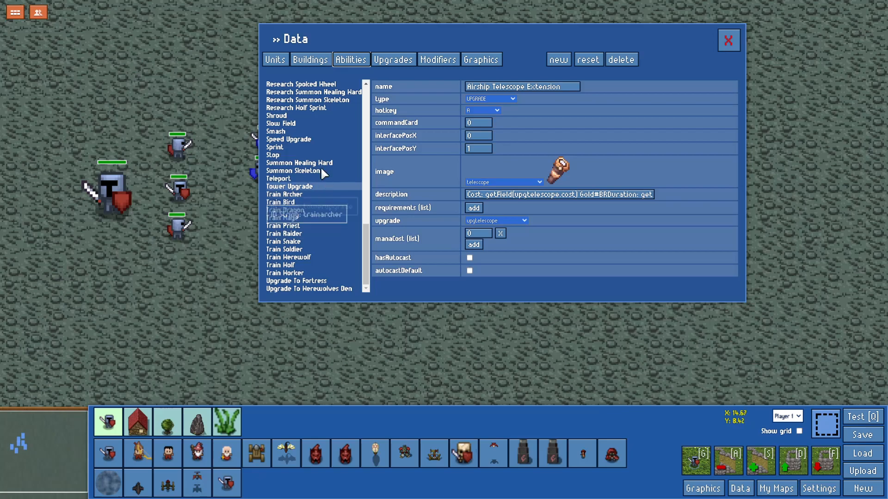
pyautogui.click(296, 132)
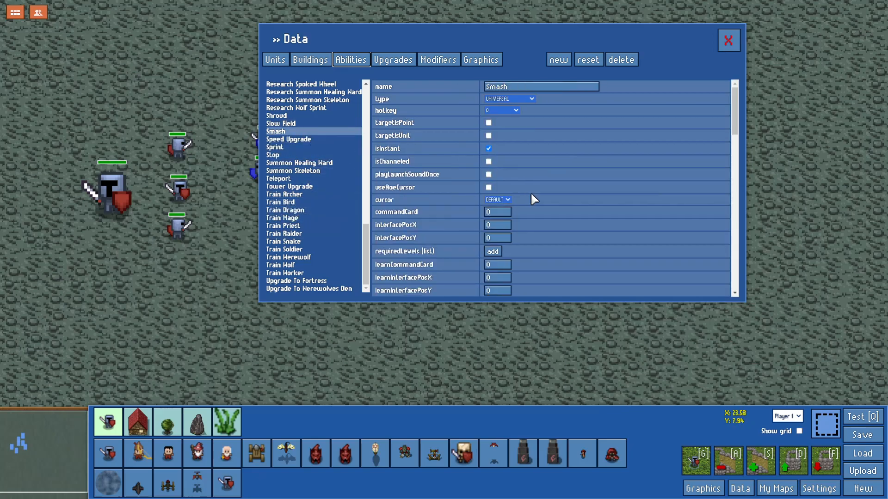
pyautogui.scroll(-2, 539, 195)
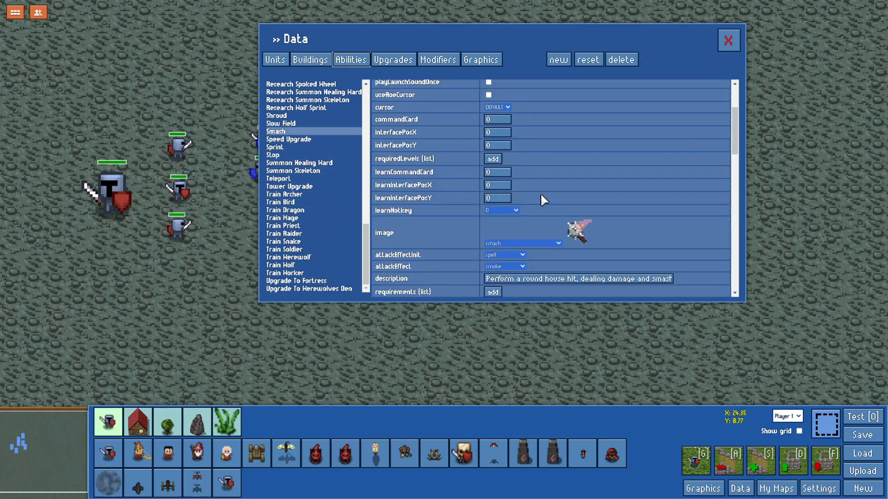
pyautogui.scroll(1, 541, 194)
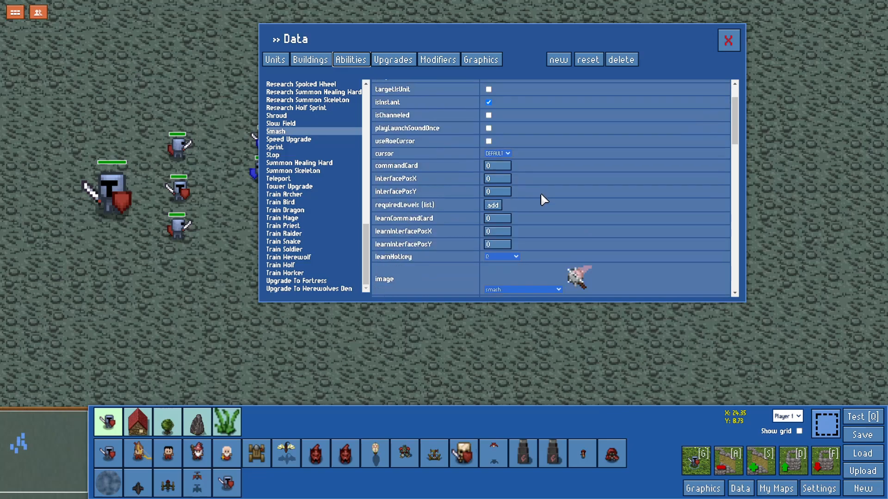
pyautogui.scroll(1, 541, 194)
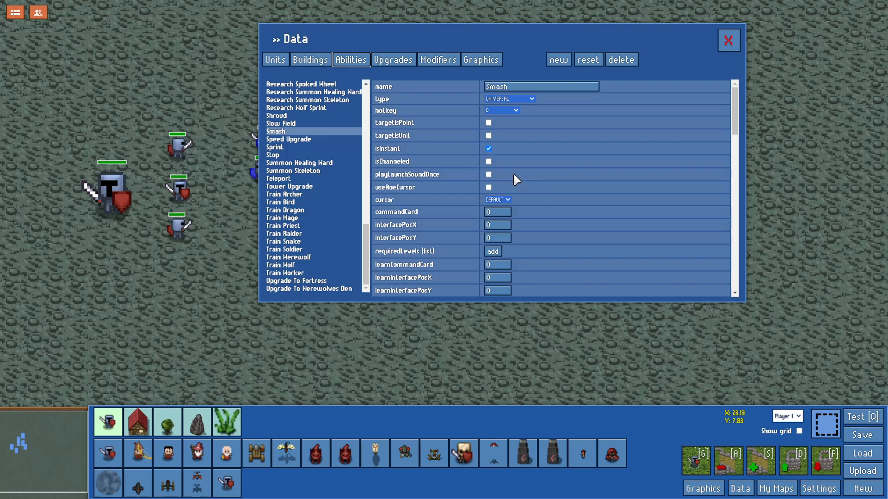
pyautogui.scroll(-1, 514, 176)
pyautogui.scroll(-1, 513, 176)
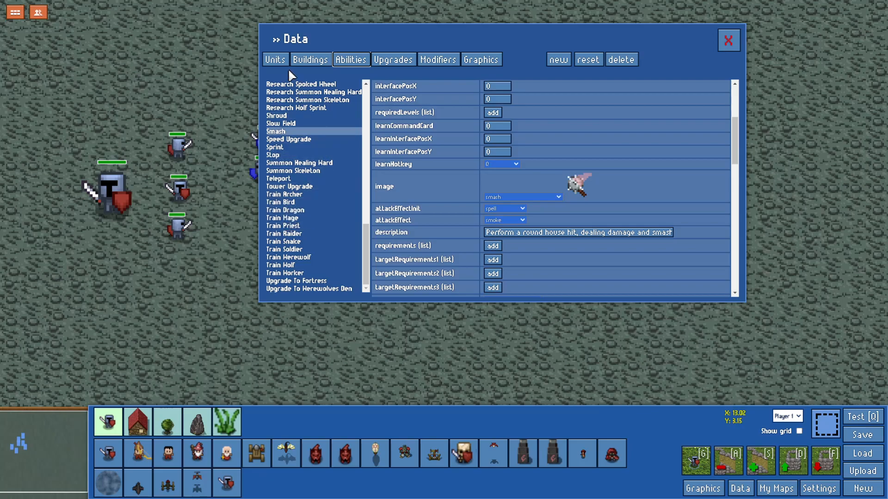
# Open the zHero One unit's data and examine its commands list and the dialog for adding a command.
pyautogui.click(273, 60)
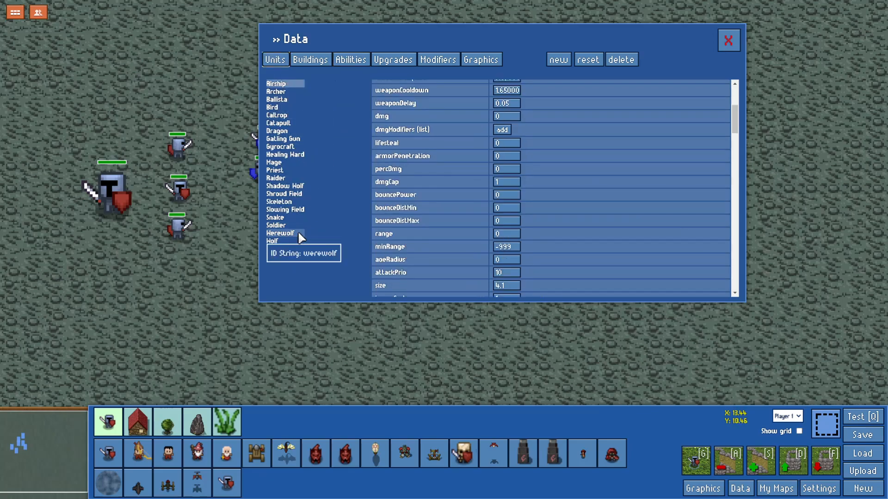
pyautogui.click(292, 256)
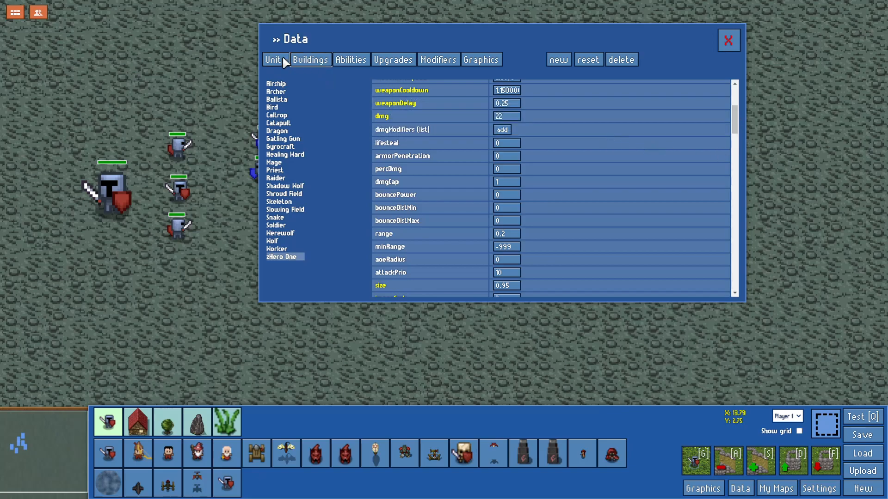
pyautogui.click(296, 59)
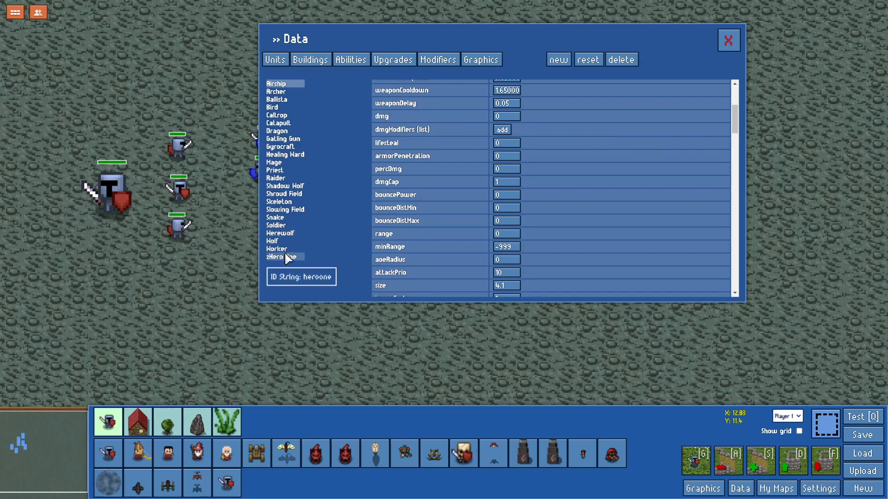
pyautogui.click(283, 257)
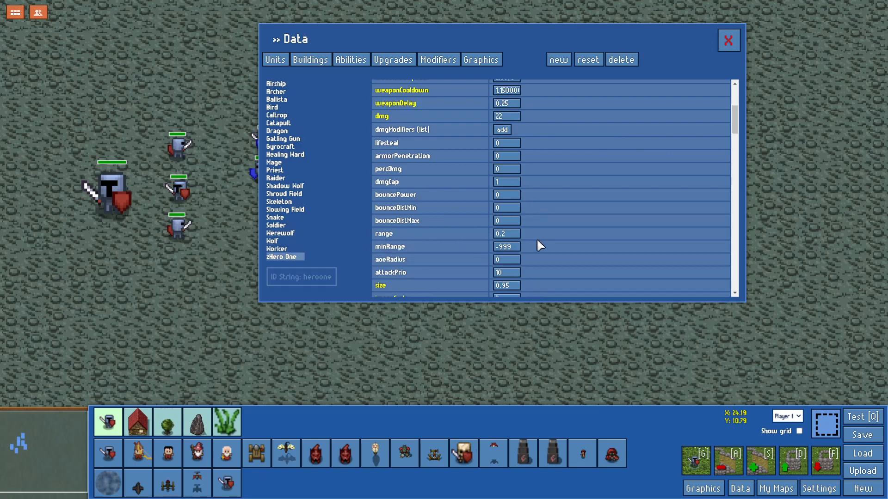
pyautogui.moveTo(734, 121); pyautogui.dragTo(740, 212)
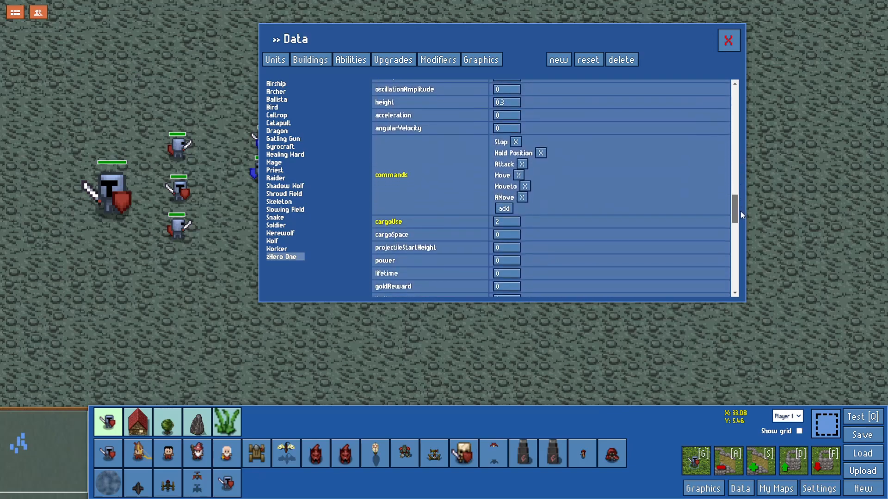
pyautogui.moveTo(408, 178)
pyautogui.click(503, 209)
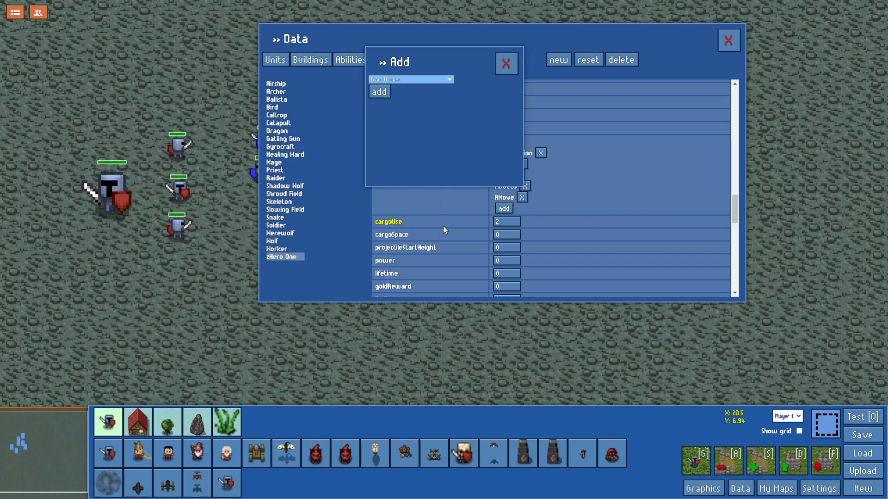
pyautogui.click(506, 65)
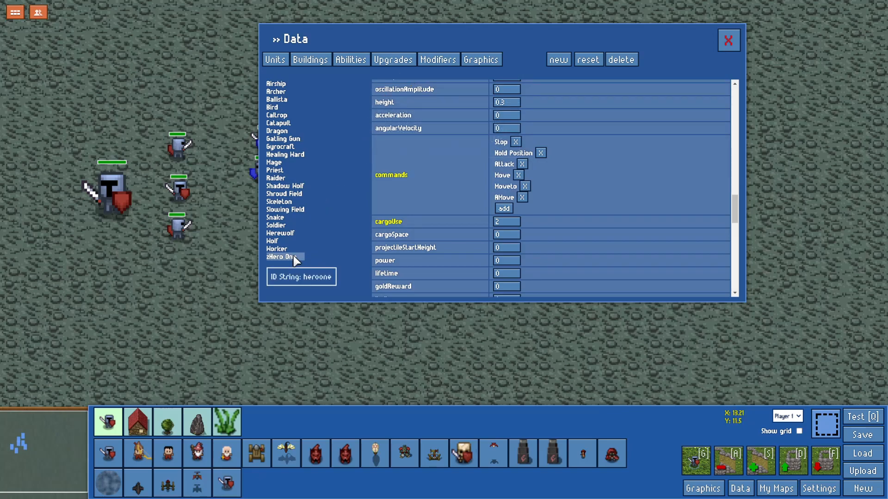
# Create a new ability cloned from Smash, with the ID string herosmash and the name zHero Smash.
pyautogui.click(352, 61)
pyautogui.scroll(-15, 312, 193)
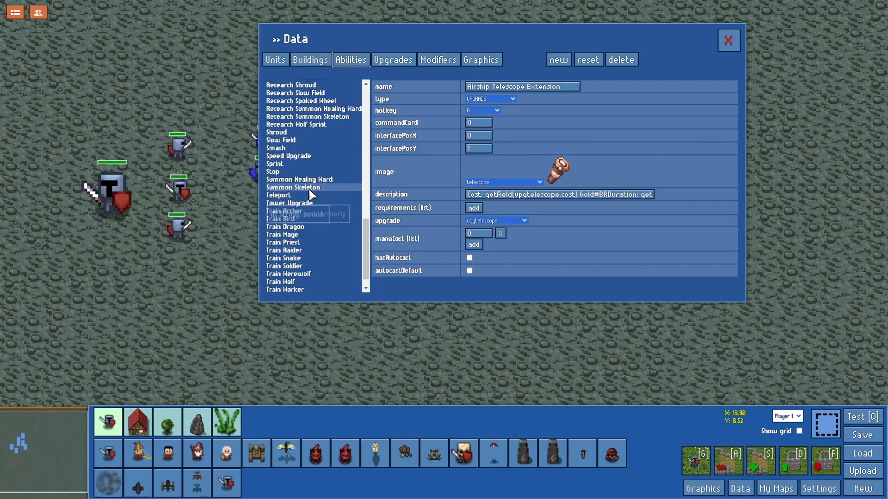
pyautogui.click(559, 59)
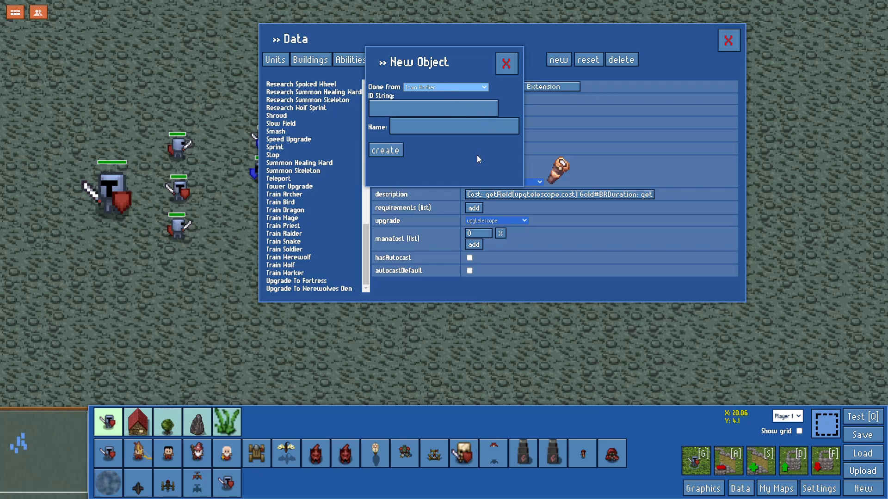
pyautogui.press('s')
pyautogui.press('m')
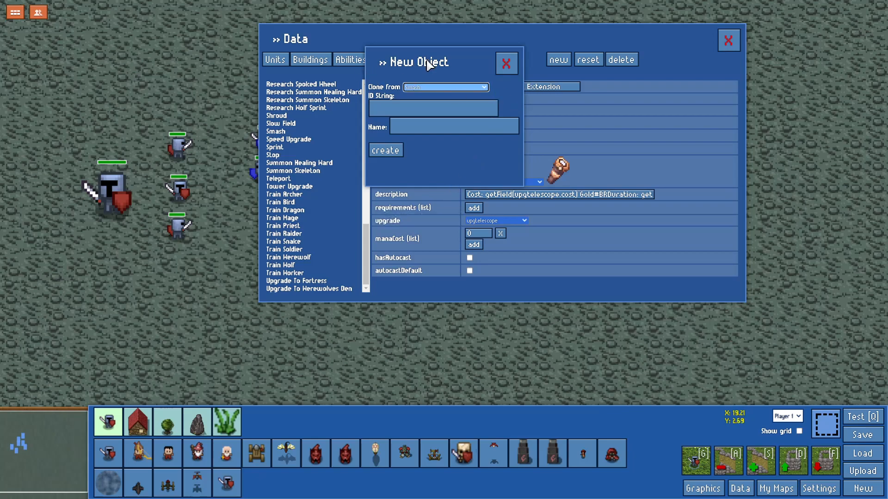
pyautogui.click(432, 114)
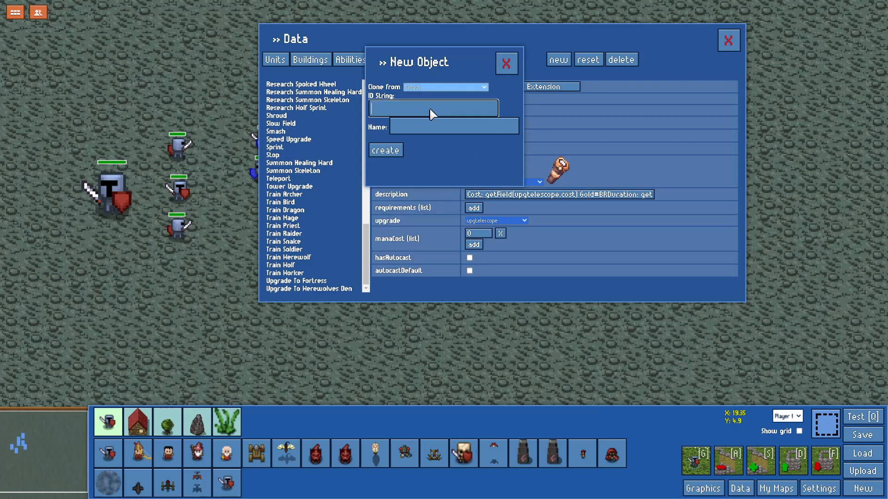
pyautogui.write('herosmash')
pyautogui.press('Tab')
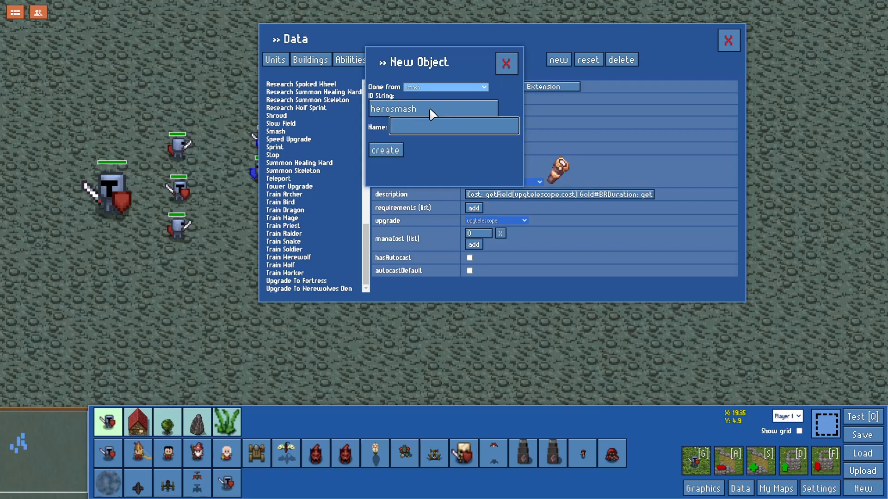
pyautogui.write('2')
pyautogui.write('Hero Smash')
pyautogui.click(418, 112)
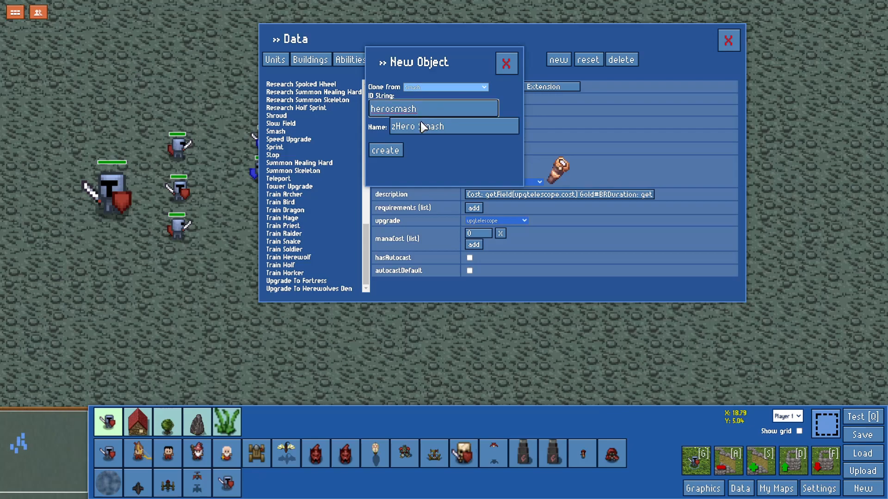
pyautogui.click(422, 126)
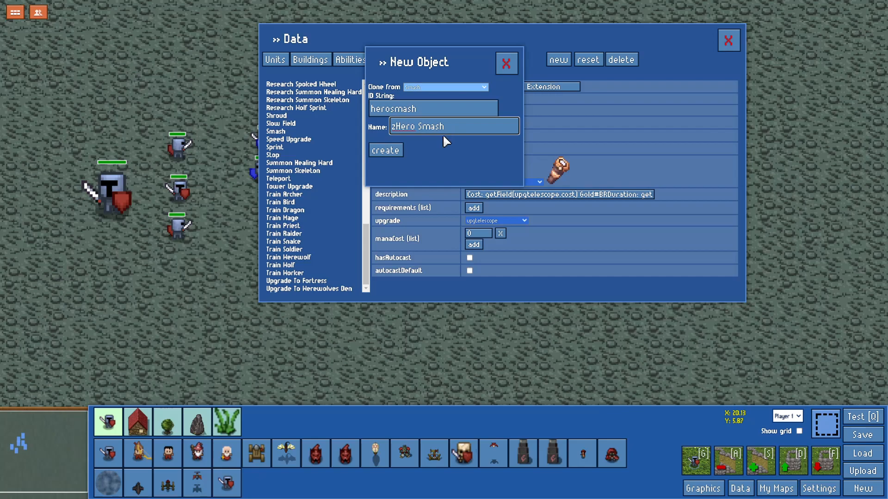
pyautogui.click(395, 152)
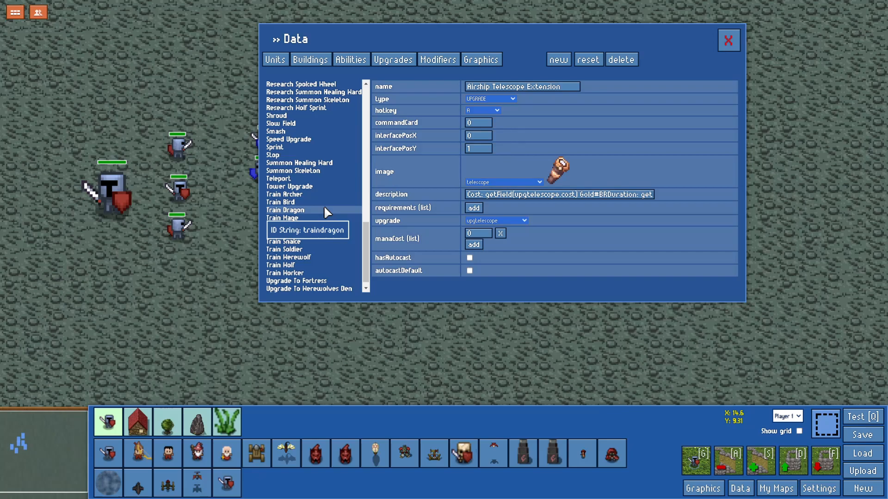
# Open the new zHero Smash ability and look through its settings, from targeting and image to damage, bounce and animation.
pyautogui.scroll(-1, 323, 213)
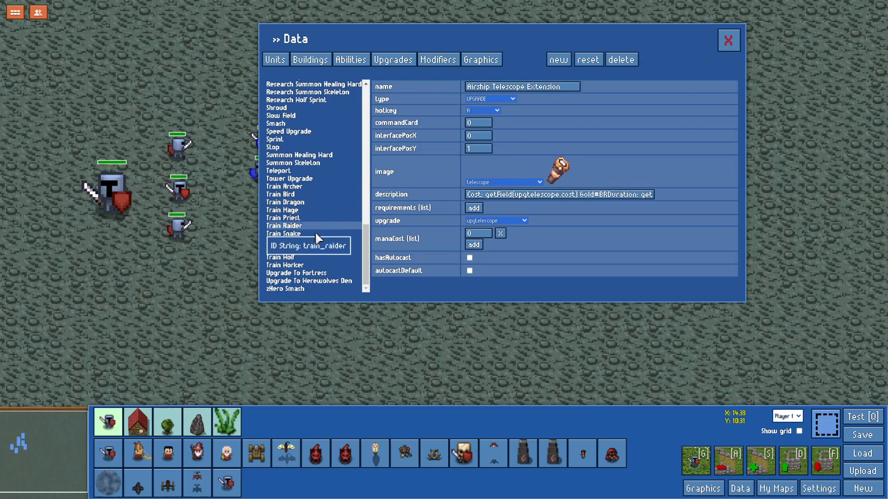
pyautogui.scroll(5, 304, 178)
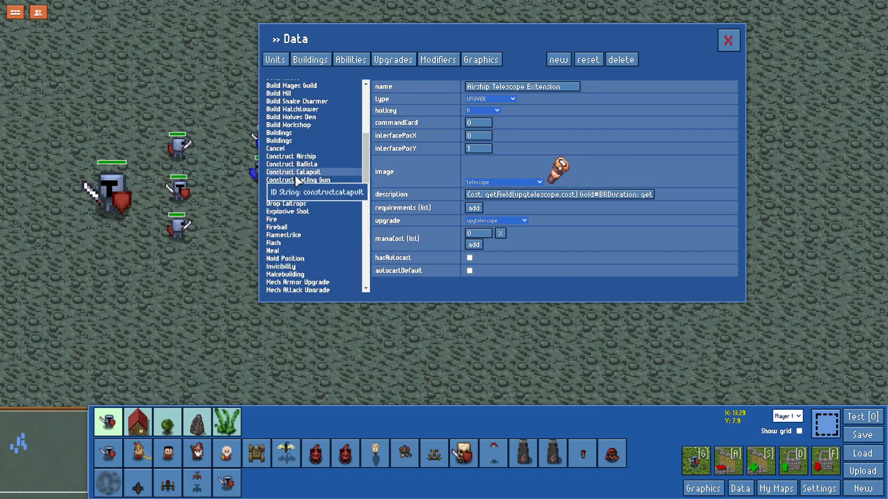
pyautogui.scroll(-5, 295, 174)
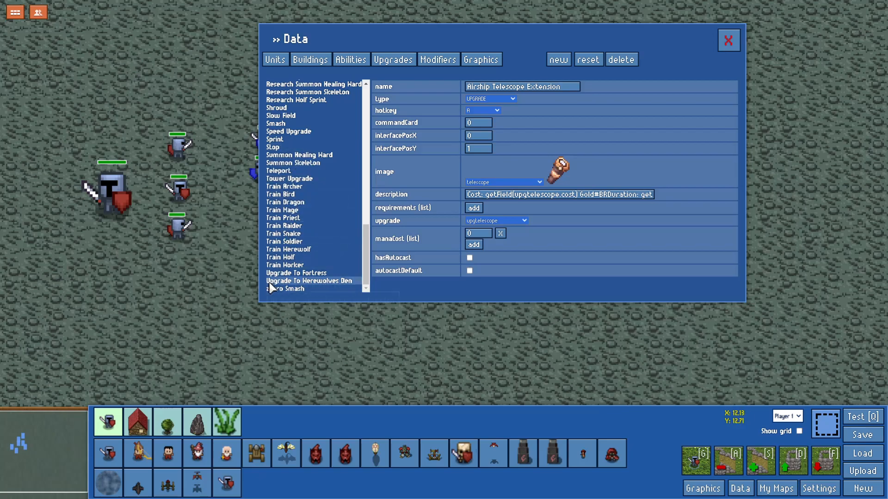
pyautogui.click(278, 289)
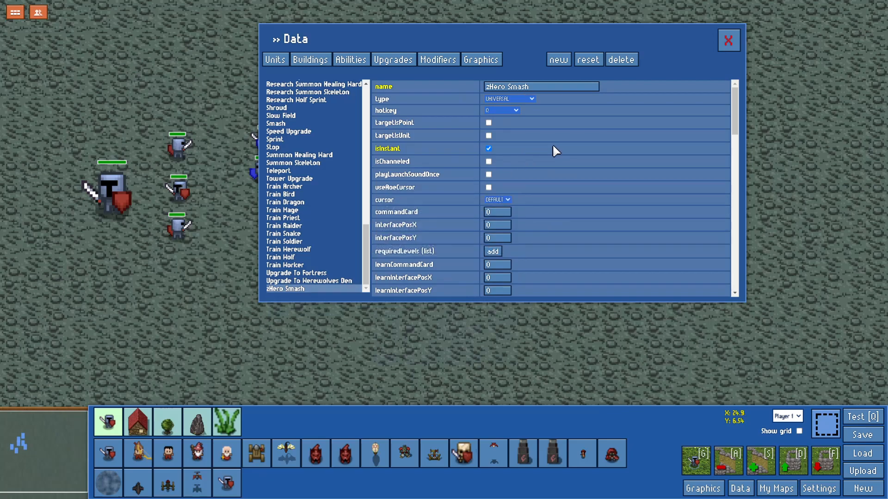
pyautogui.scroll(-4, 552, 138)
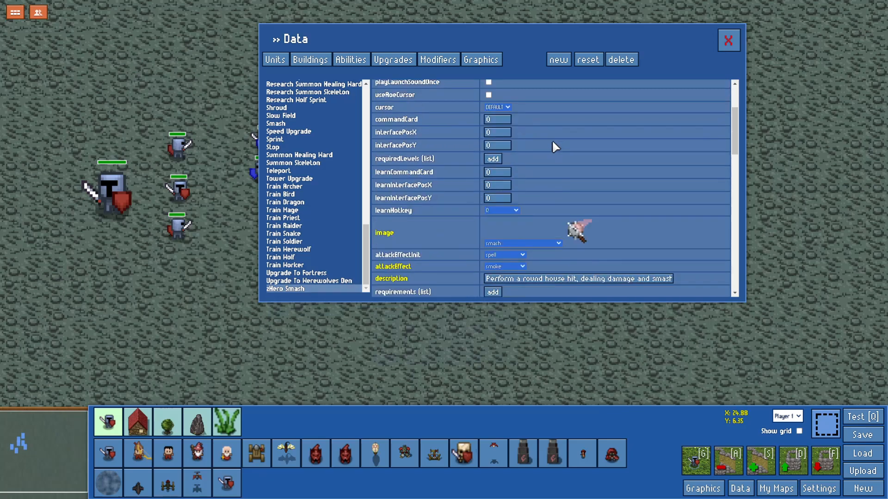
pyautogui.scroll(-2, 553, 143)
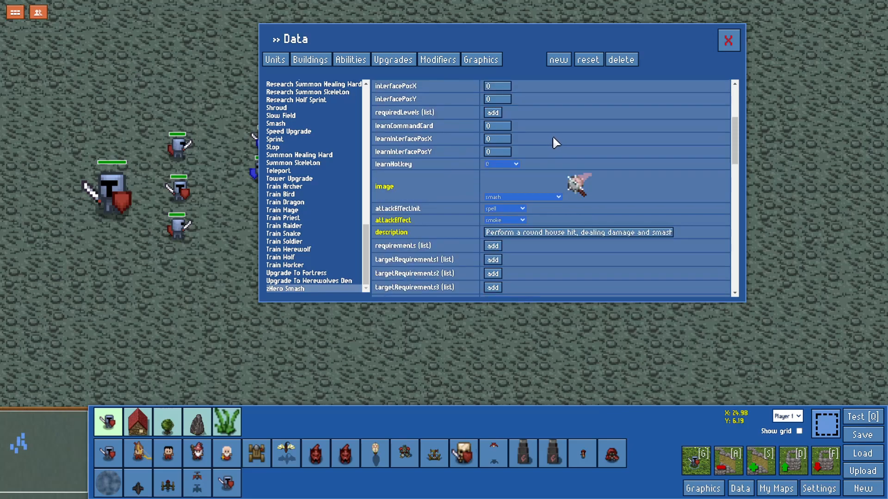
pyautogui.scroll(-6, 546, 144)
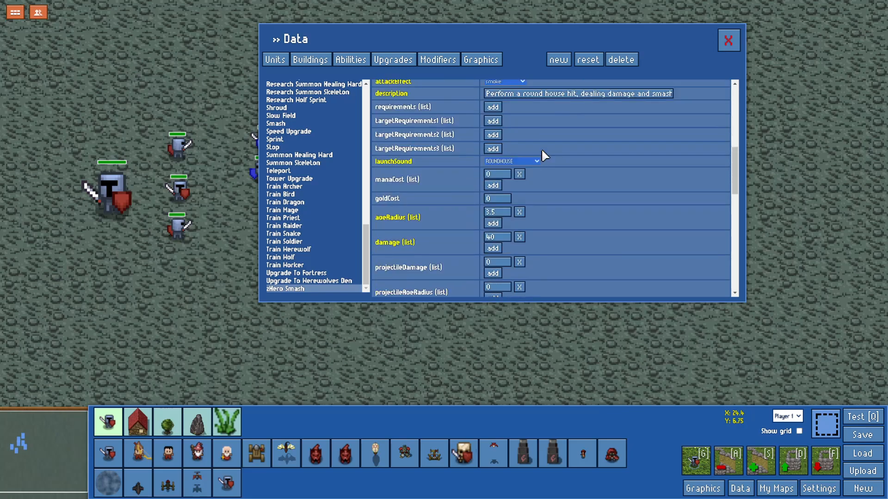
pyautogui.scroll(-18, 524, 198)
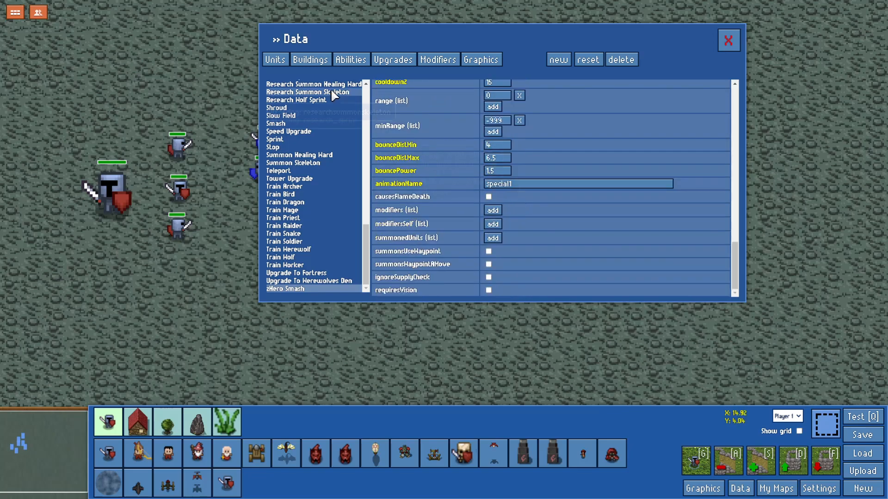
pyautogui.scroll(4, 467, 188)
pyautogui.scroll(15, 467, 188)
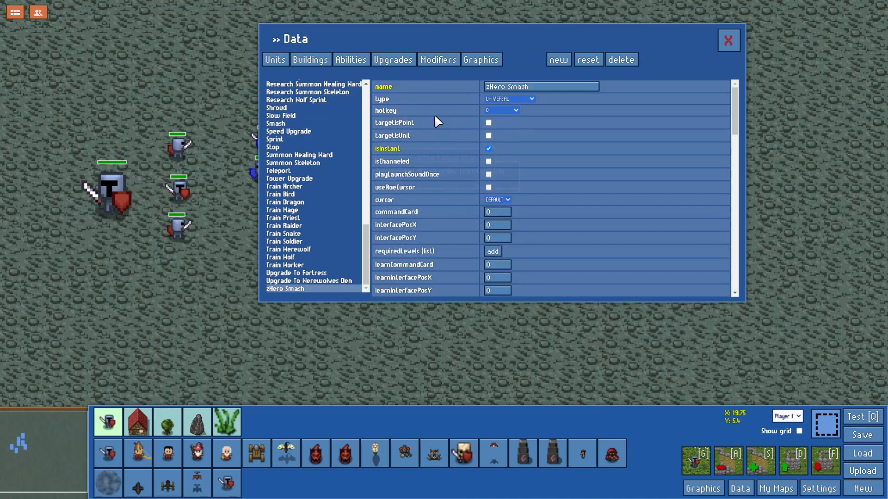
# Add the zHero Smash ability to the zHero One unit's commands.
pyautogui.click(278, 62)
pyautogui.click(281, 257)
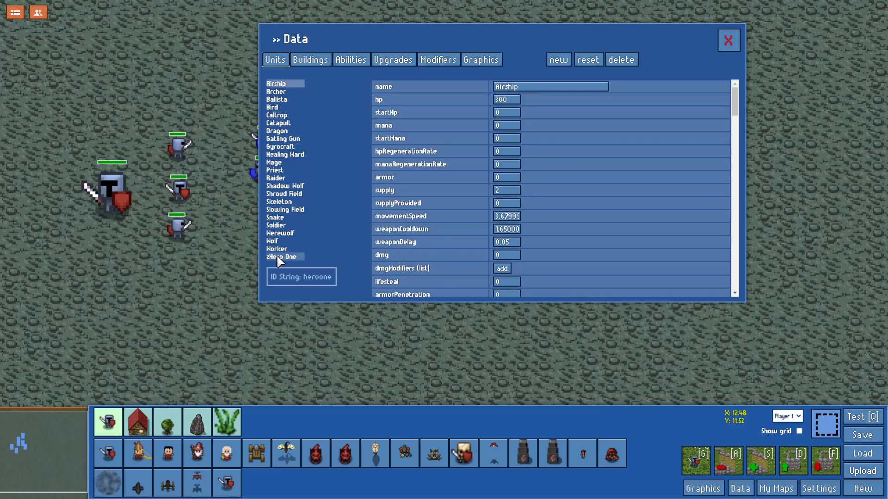
pyautogui.moveTo(736, 101); pyautogui.dragTo(732, 209)
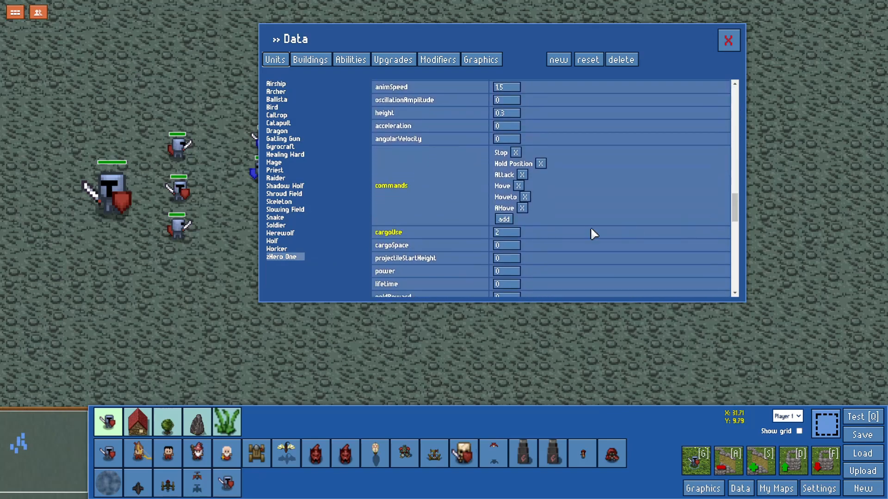
pyautogui.click(500, 219)
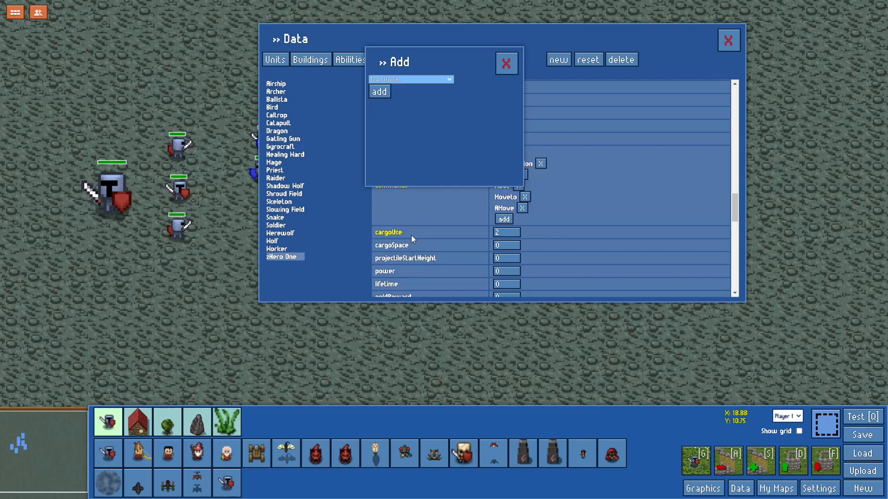
pyautogui.press('z')
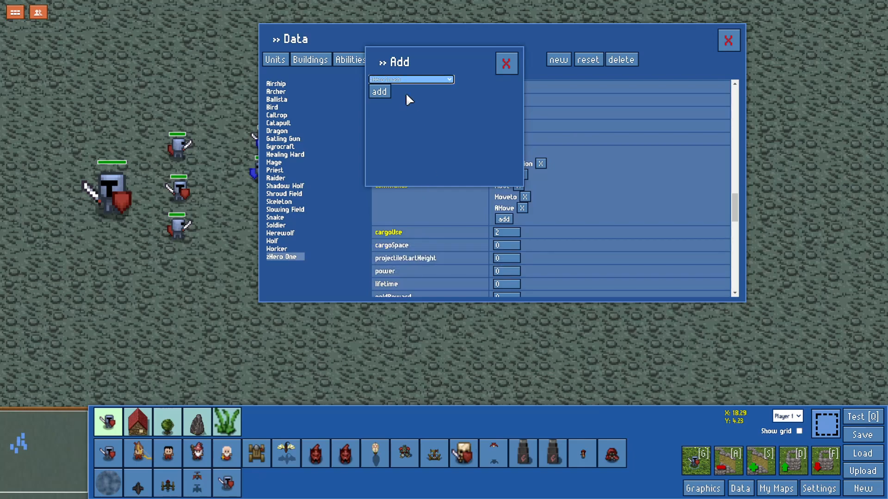
pyautogui.click(385, 92)
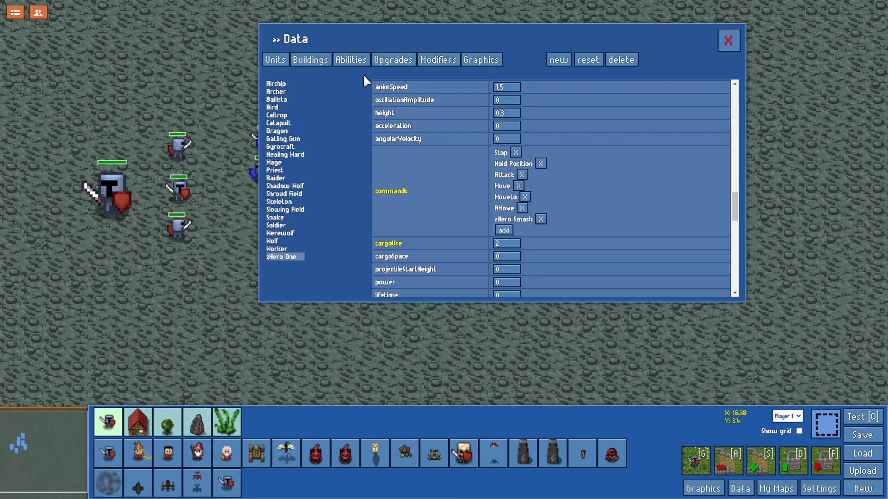
# Open the zHero Smash ability's data and examine its command card and interface position settings.
pyautogui.click(347, 61)
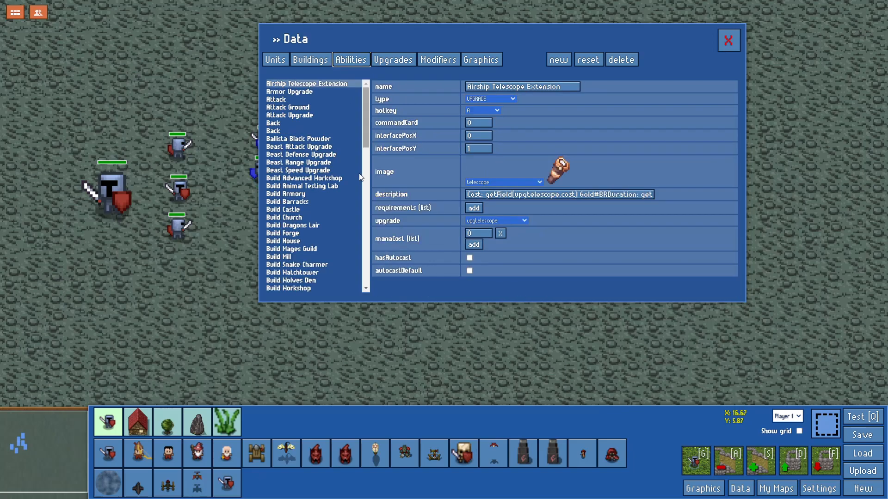
pyautogui.scroll(-15, 331, 185)
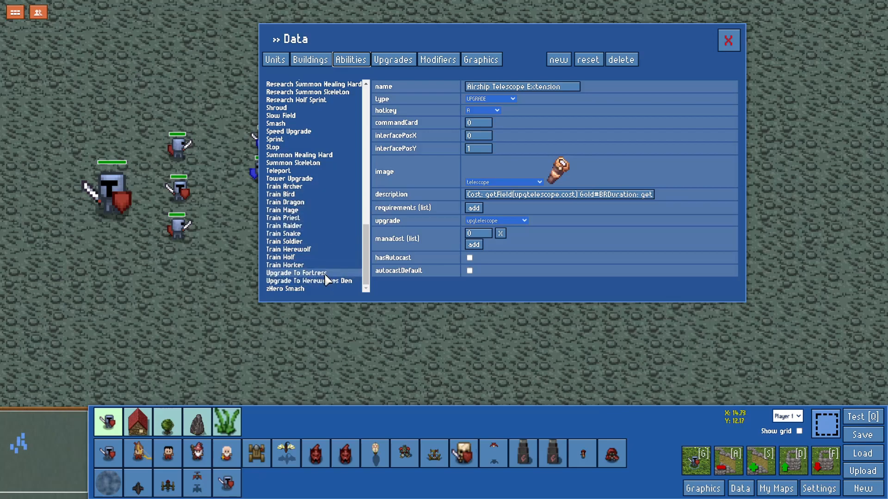
pyautogui.click(320, 288)
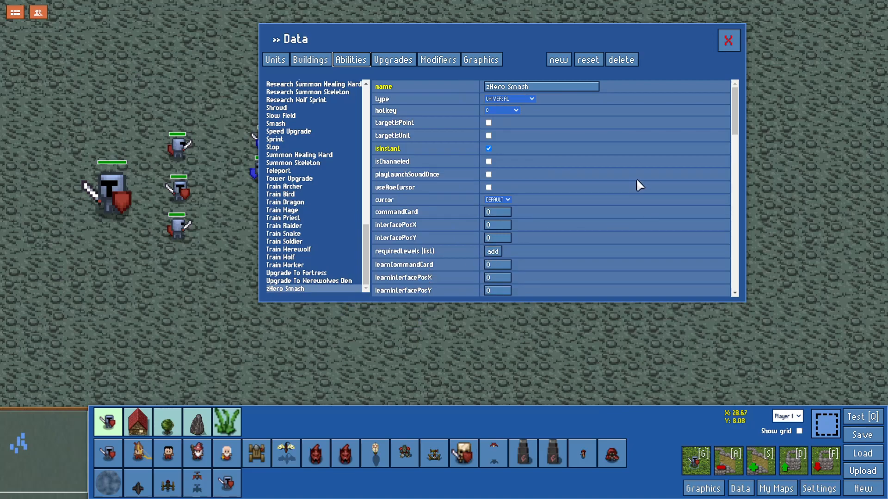
pyautogui.scroll(-1, 637, 184)
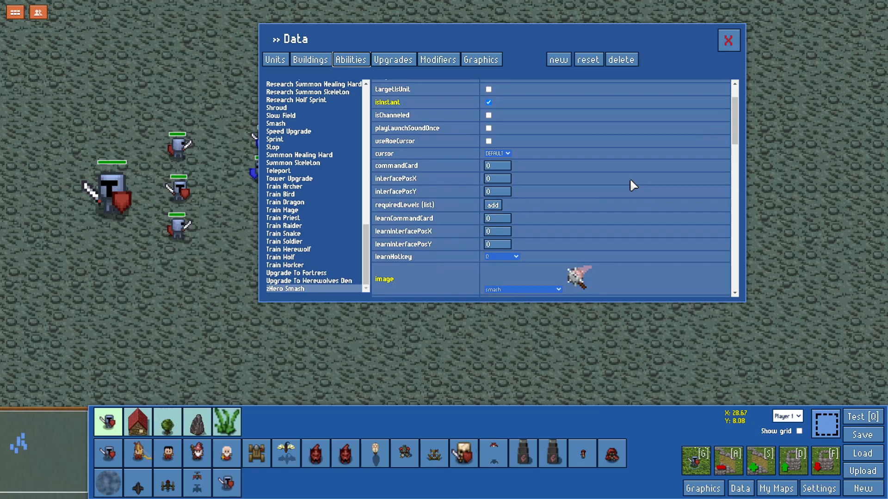
pyautogui.moveTo(434, 167)
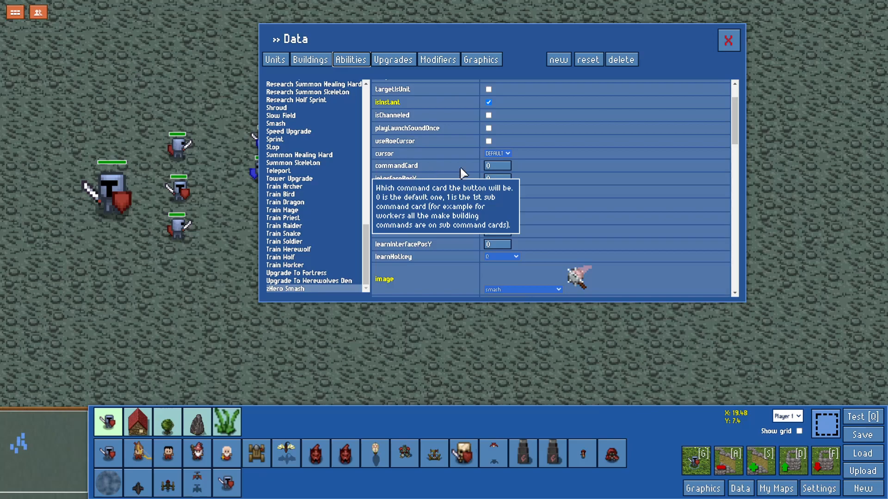
pyautogui.moveTo(468, 179)
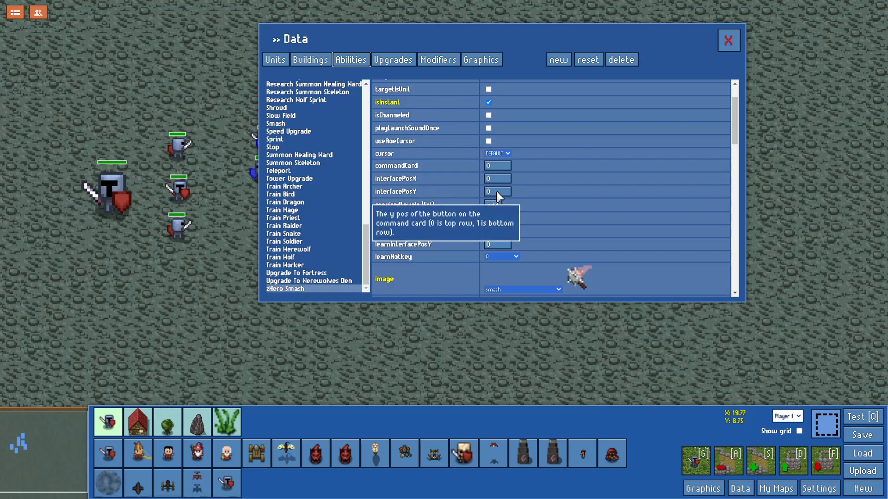
# Check the commands list in the zHero One unit's data, and close the data editor.
pyautogui.click(278, 59)
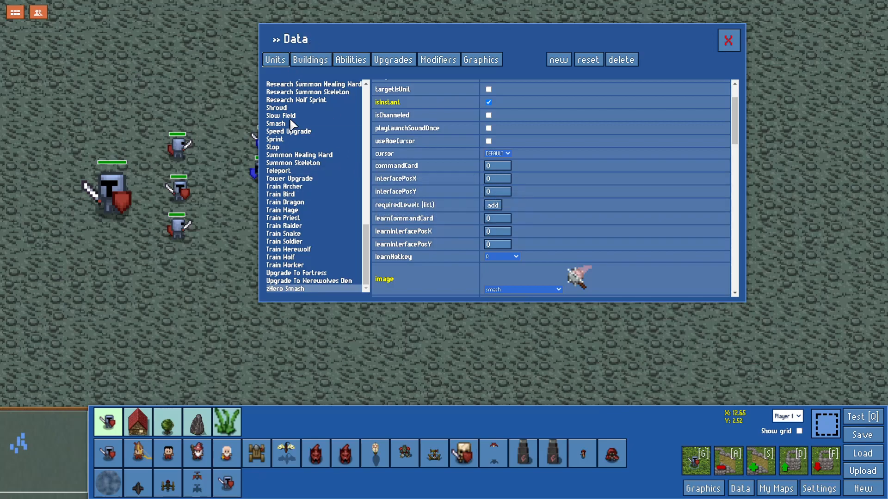
pyautogui.click(290, 257)
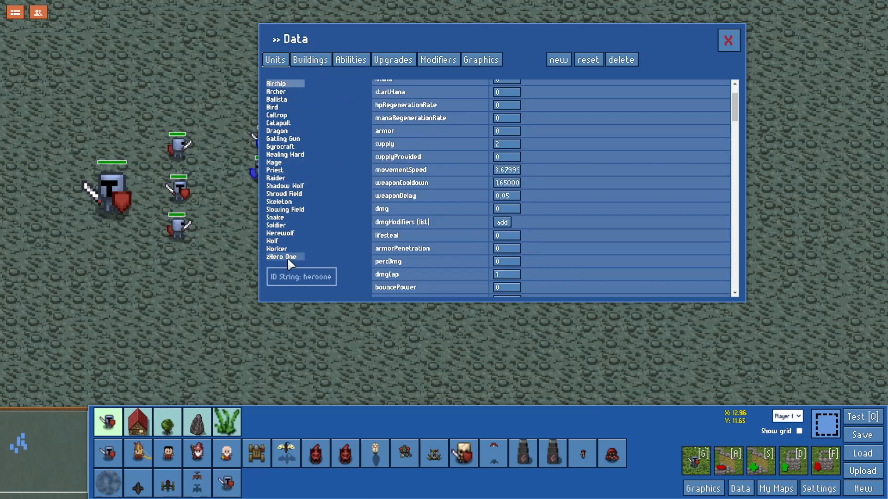
pyautogui.scroll(-5, 514, 216)
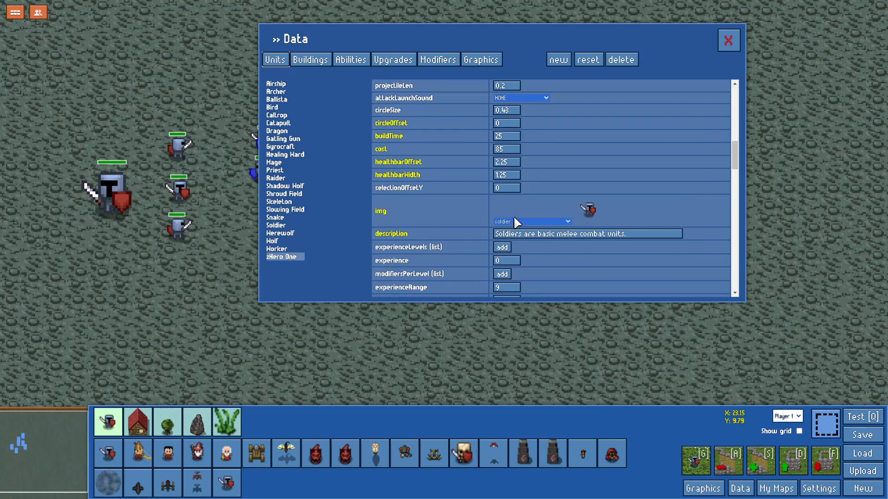
pyautogui.scroll(-9, 513, 215)
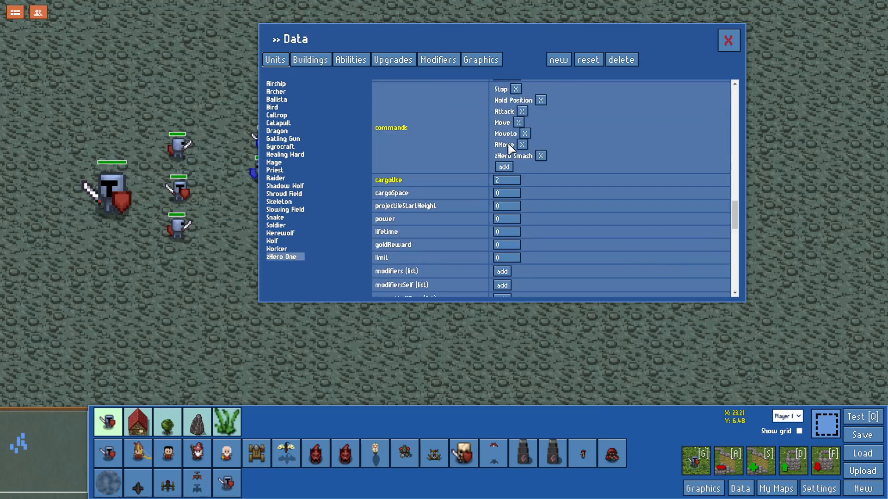
pyautogui.click(728, 41)
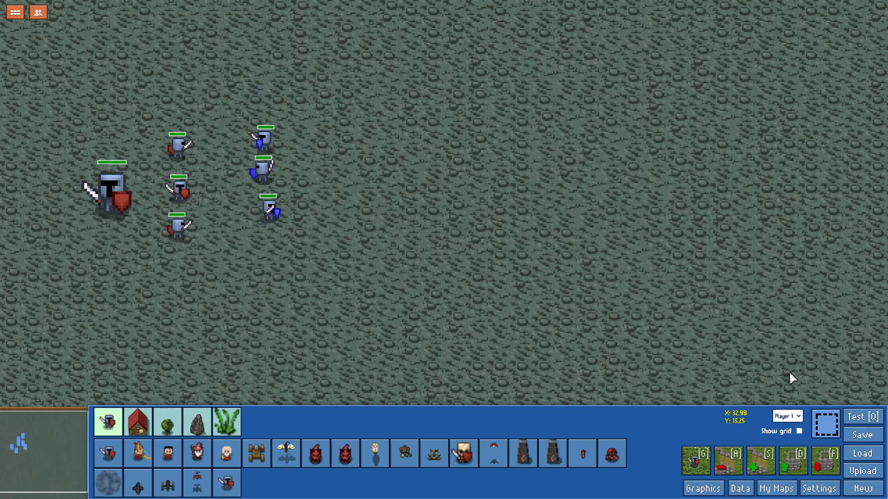
# Start a test game of the map and move the zHero One unit around the fighting soldiers.
pyautogui.click(856, 418)
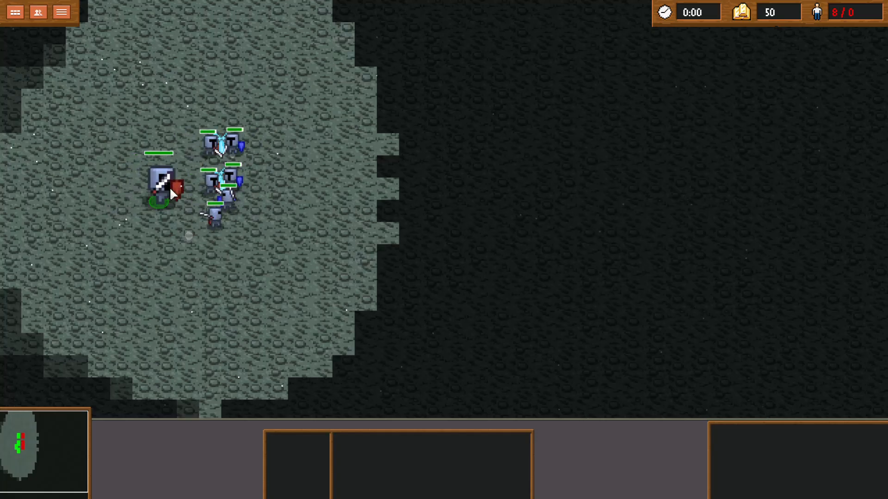
pyautogui.click(183, 212)
pyautogui.rightClick(170, 252)
pyautogui.rightClick(268, 253)
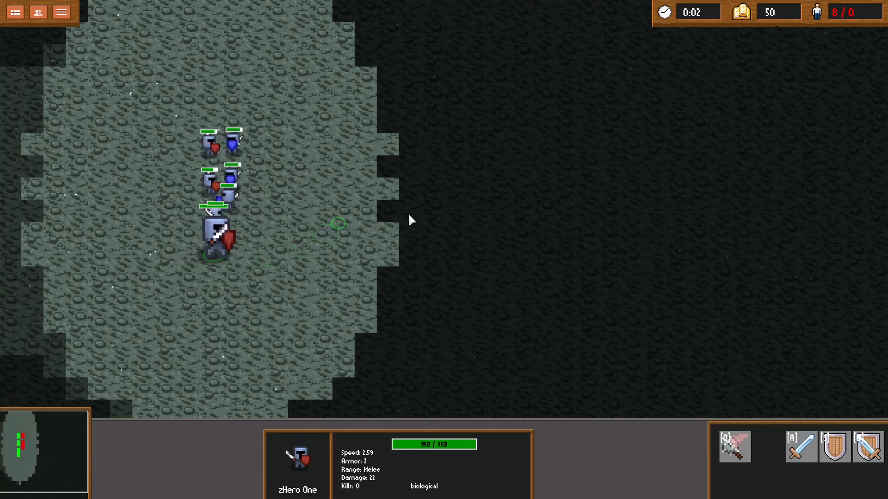
pyautogui.rightClick(343, 169)
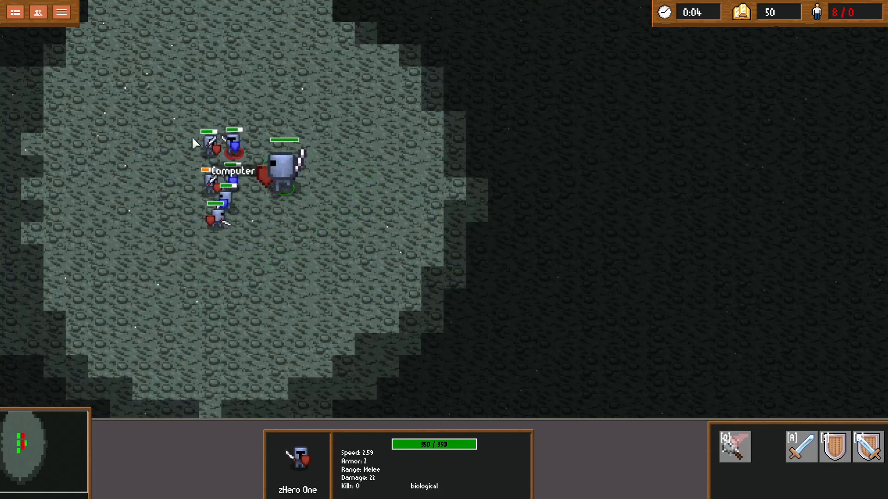
# Pull the three allied soldiers away from the fight and use the hero's Smash on the adjacent enemies.
pyautogui.moveTo(192, 135); pyautogui.dragTo(173, 230)
pyautogui.rightClick(223, 277)
pyautogui.rightClick(282, 312)
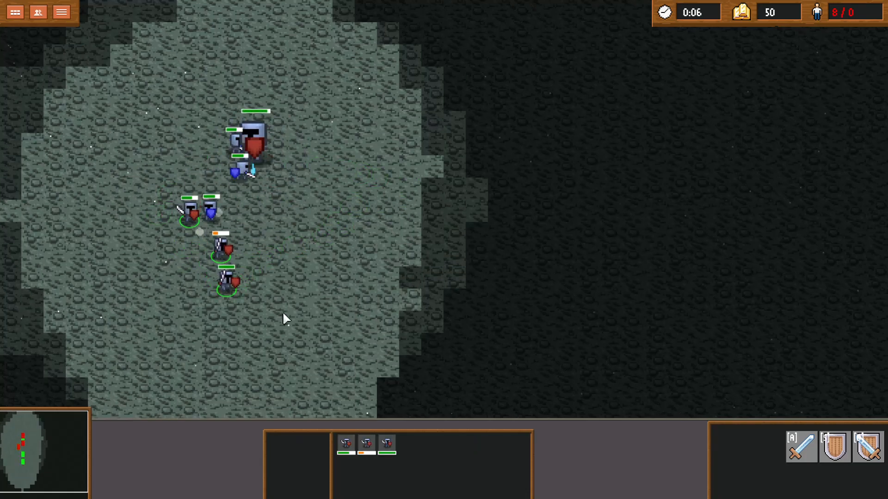
pyautogui.click(254, 177)
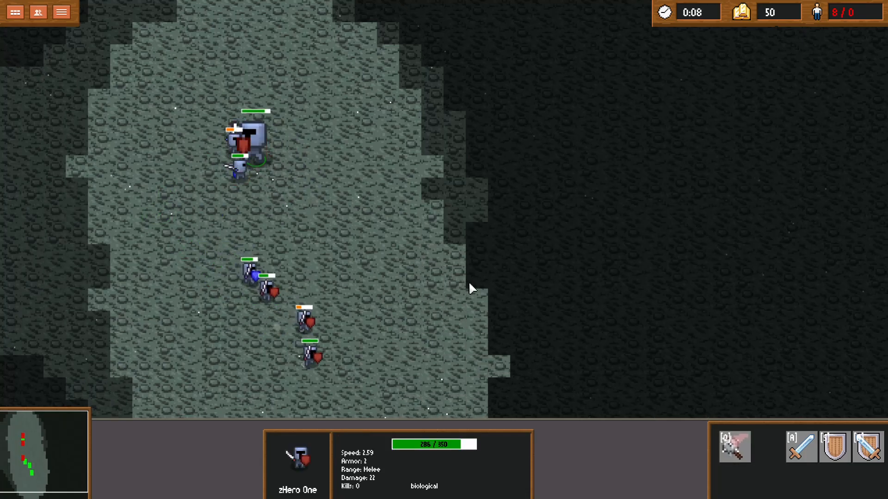
pyautogui.press('q')
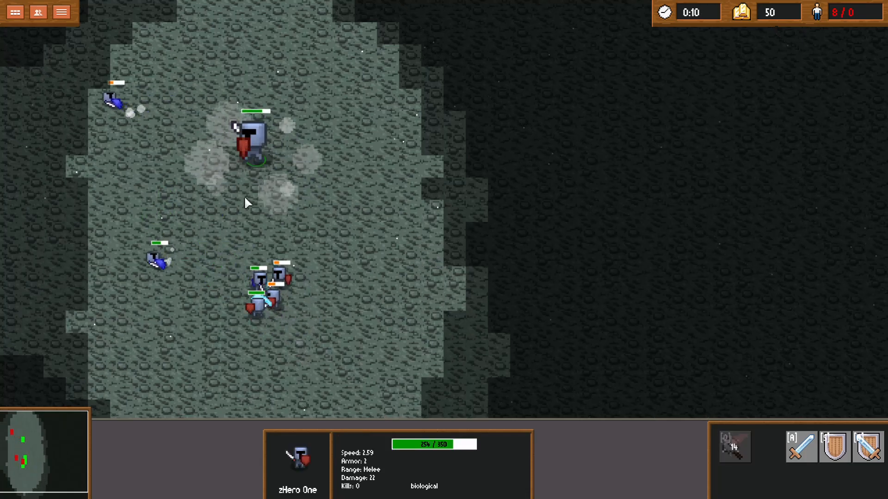
# Regroup the hero with the allied soldiers and manoeuvre them away from the enemy soldiers.
pyautogui.rightClick(155, 202)
pyautogui.moveTo(215, 262); pyautogui.dragTo(290, 315)
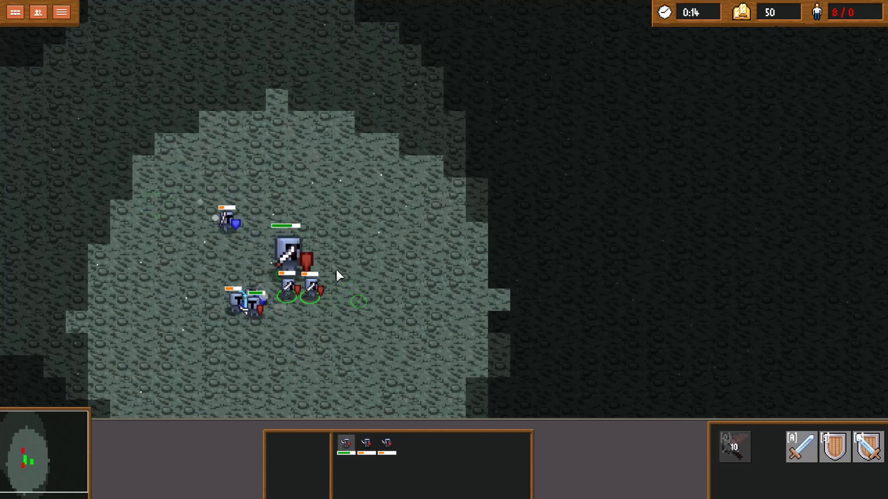
pyautogui.click(314, 259)
pyautogui.rightClick(280, 226)
pyautogui.rightClick(353, 237)
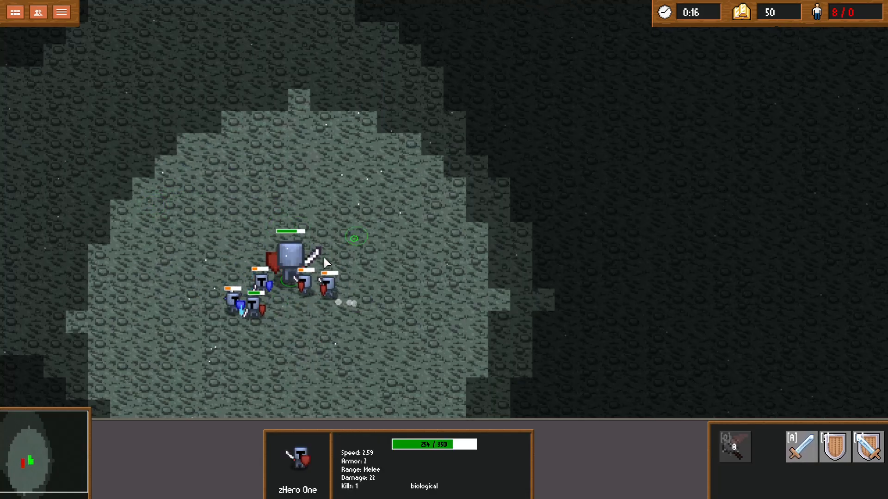
pyautogui.moveTo(277, 217); pyautogui.dragTo(422, 311)
pyautogui.rightClick(443, 246)
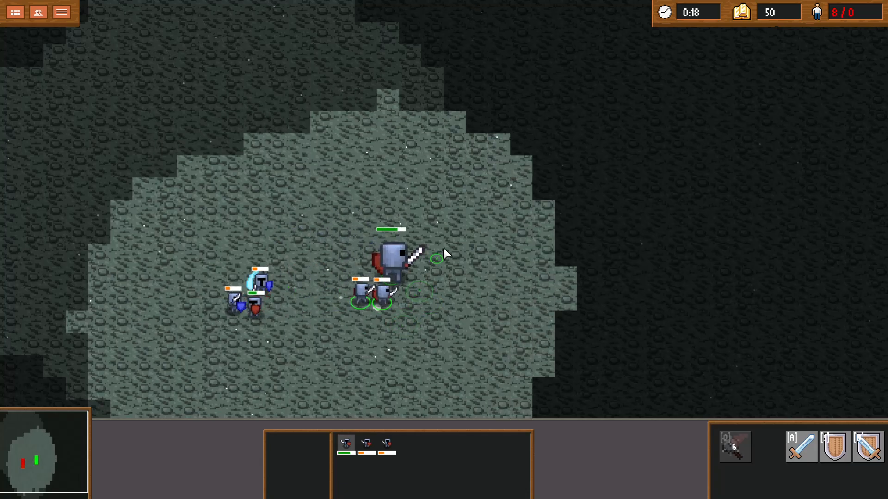
pyautogui.click(412, 236)
pyautogui.rightClick(337, 158)
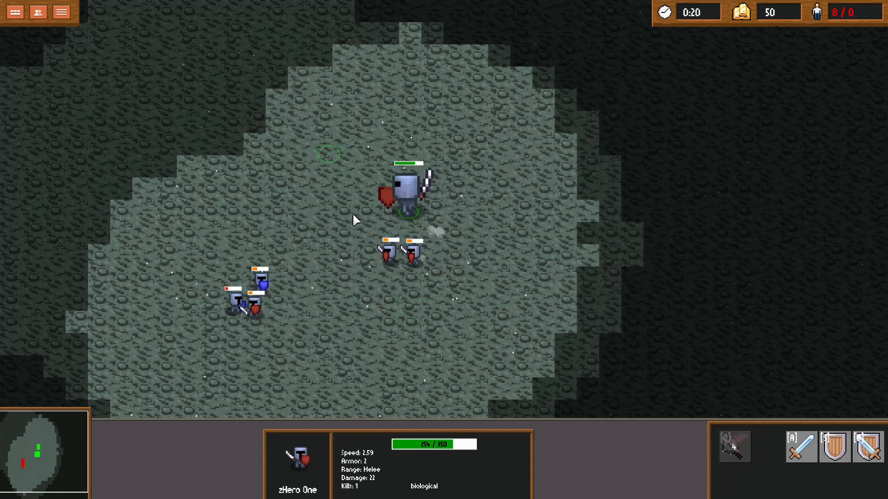
# Move two allied soldiers out of the fight and use the hero's Smash again on the enemies beside it.
pyautogui.click(250, 307)
pyautogui.moveTo(261, 292); pyautogui.dragTo(384, 228)
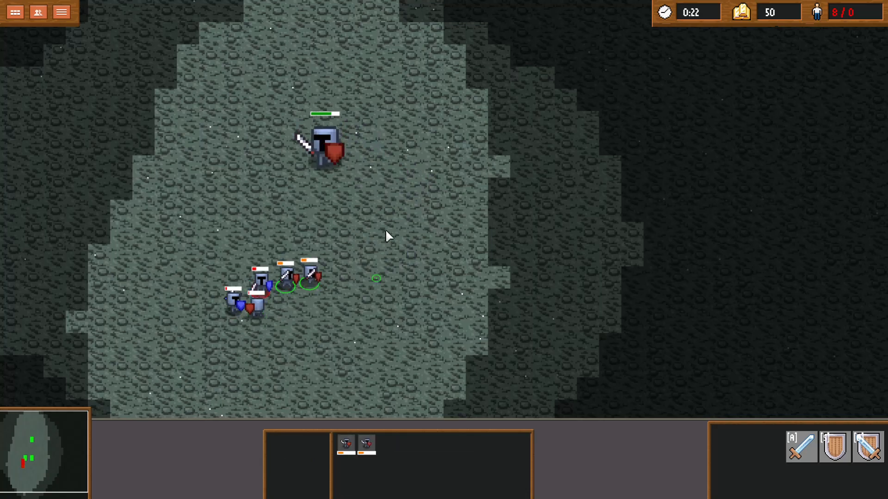
pyautogui.rightClick(467, 222)
pyautogui.rightClick(323, 169)
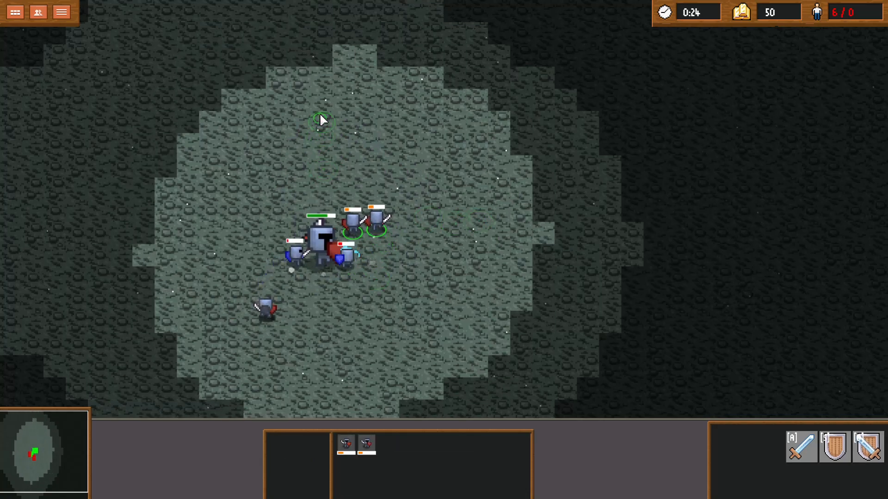
pyautogui.rightClick(327, 85)
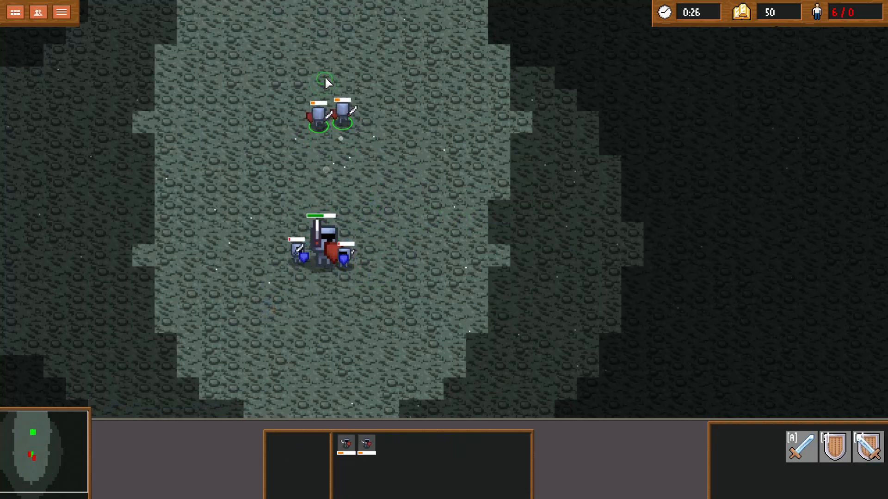
pyautogui.click(317, 264)
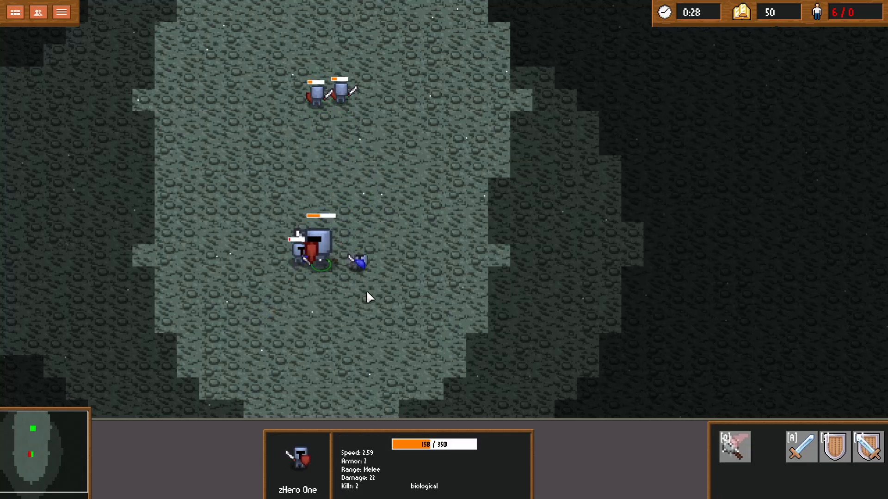
pyautogui.press('q')
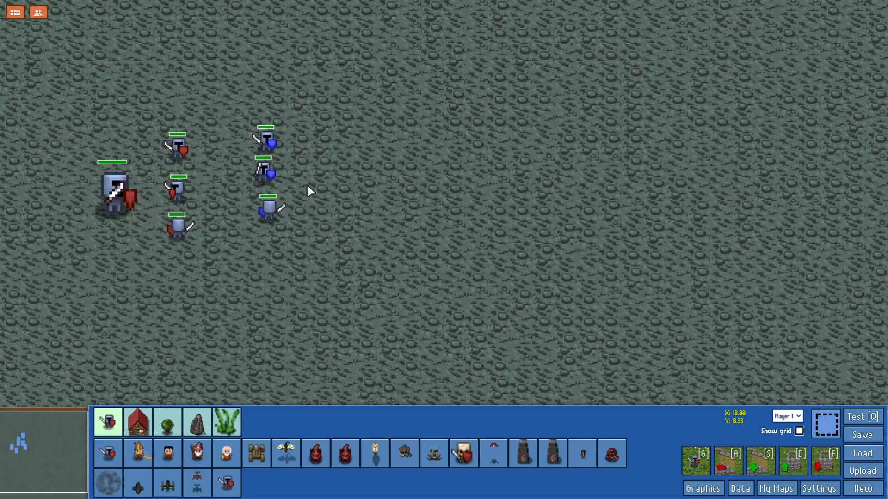
# Open the zHero One unit's data, move the data window clear of the placed units, and review the unit's stats.
pyautogui.click(124, 206)
pyautogui.click(741, 488)
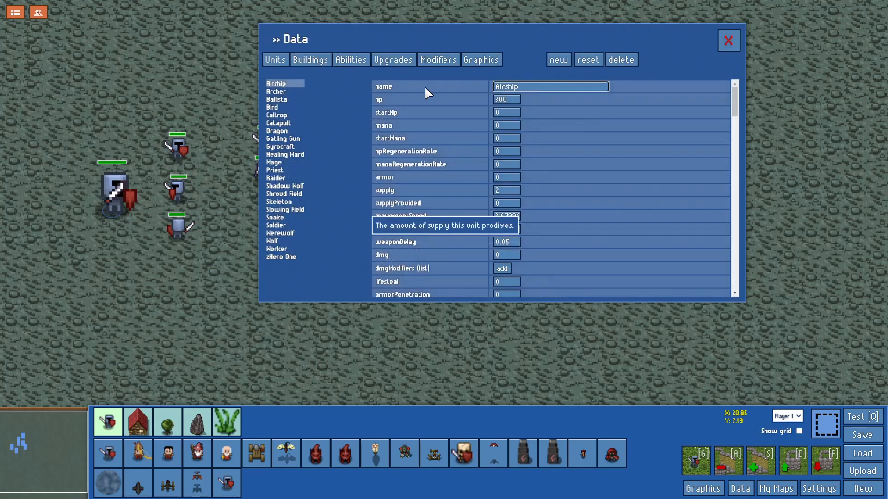
pyautogui.moveTo(409, 37); pyautogui.dragTo(457, 46)
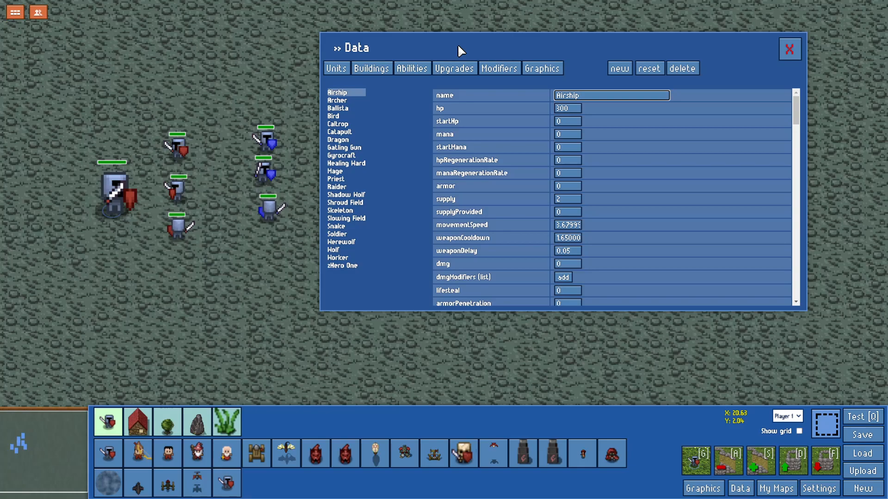
pyautogui.click(343, 265)
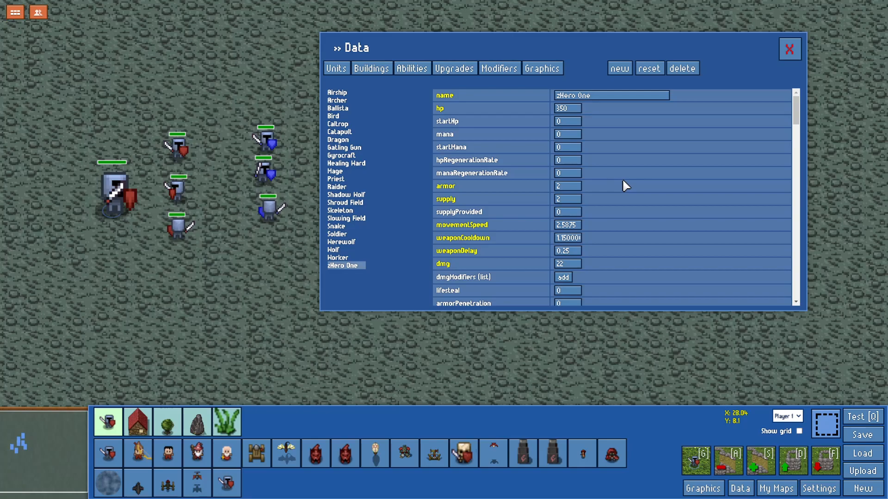
pyautogui.scroll(-5, 647, 179)
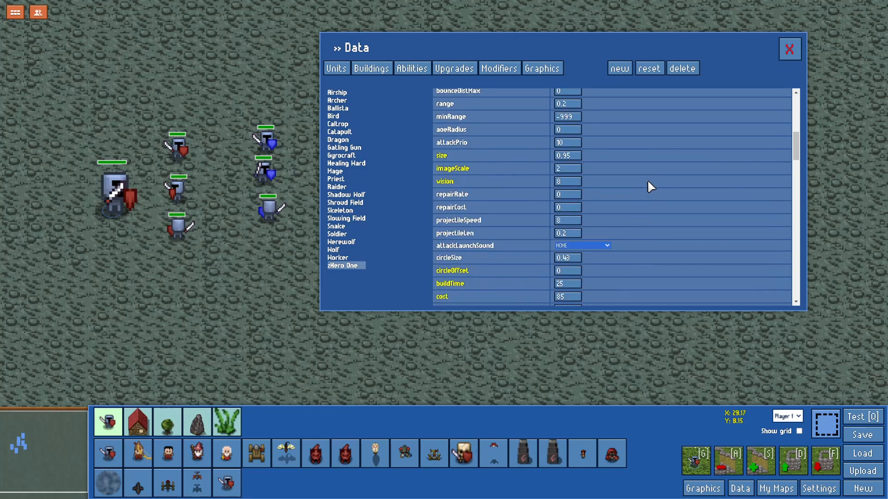
pyautogui.scroll(-1, 608, 174)
pyautogui.scroll(8, 611, 176)
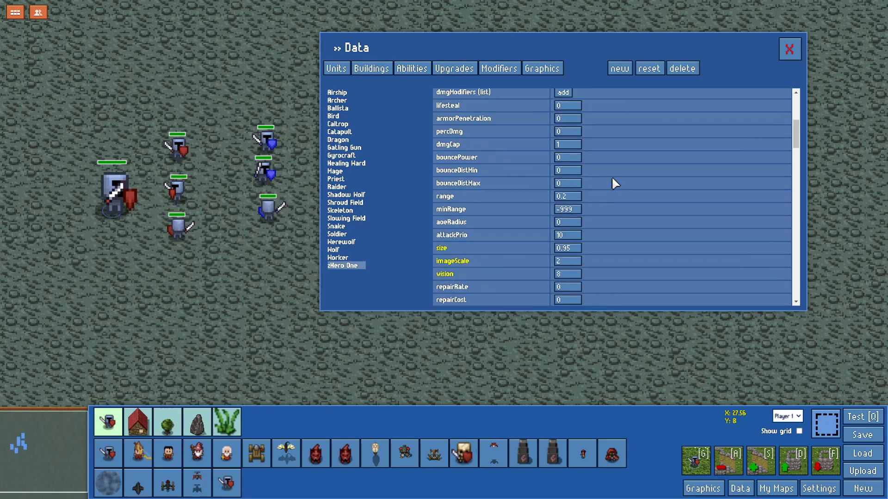
# Create a new ability cloned from Fireball with the ID string herofireball and the name zHero Fireball.
pyautogui.click(413, 69)
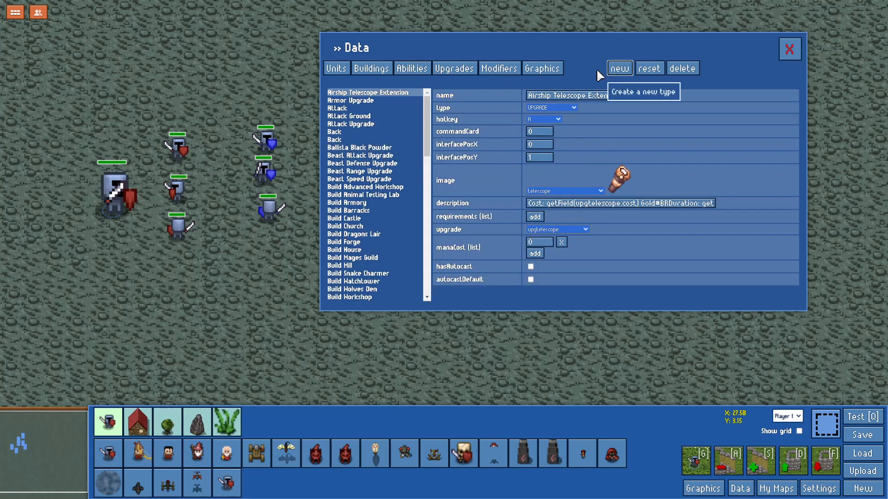
pyautogui.click(610, 71)
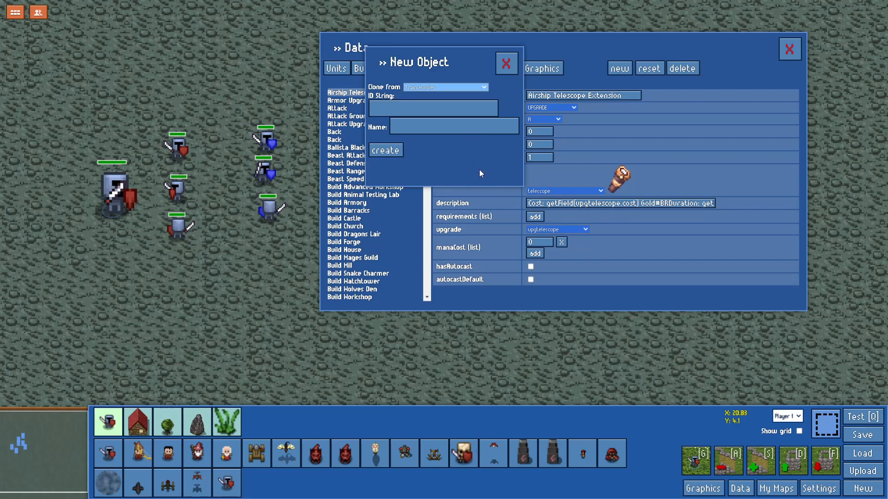
pyautogui.press('f')
pyautogui.write('herofireball')
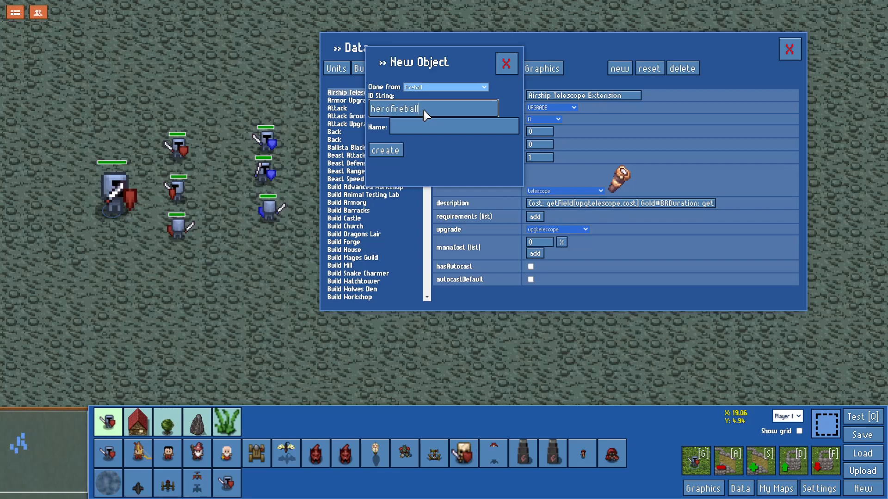
pyautogui.press('Tab')
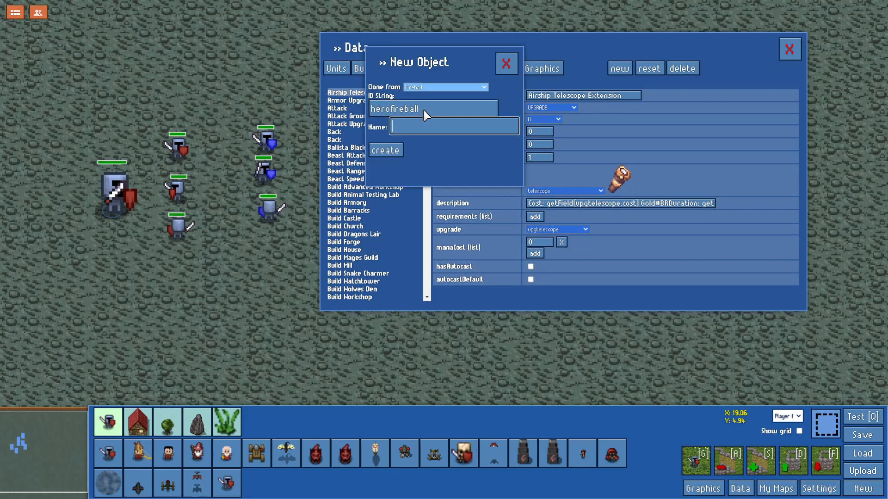
pyautogui.write('ZHero Fireball')
pyautogui.click(392, 150)
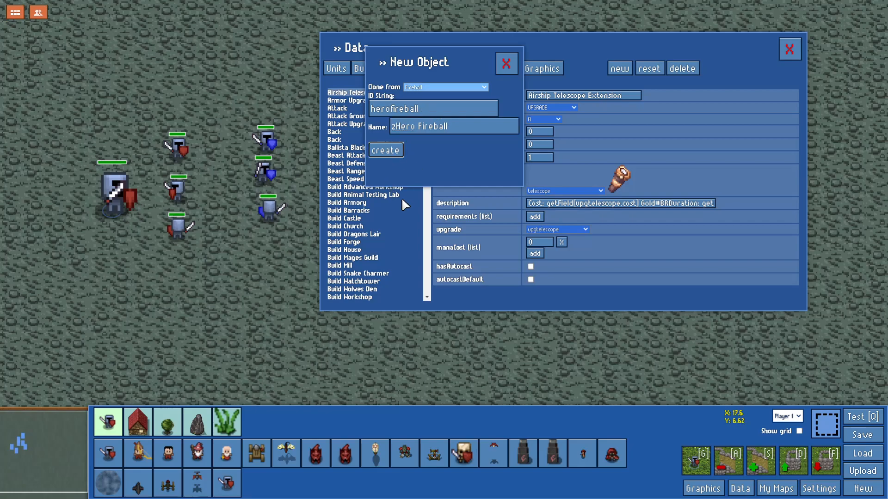
# Open the zHero Fireball ability's data and review its targeting, cursor and interface position fields.
pyautogui.scroll(-15, 375, 226)
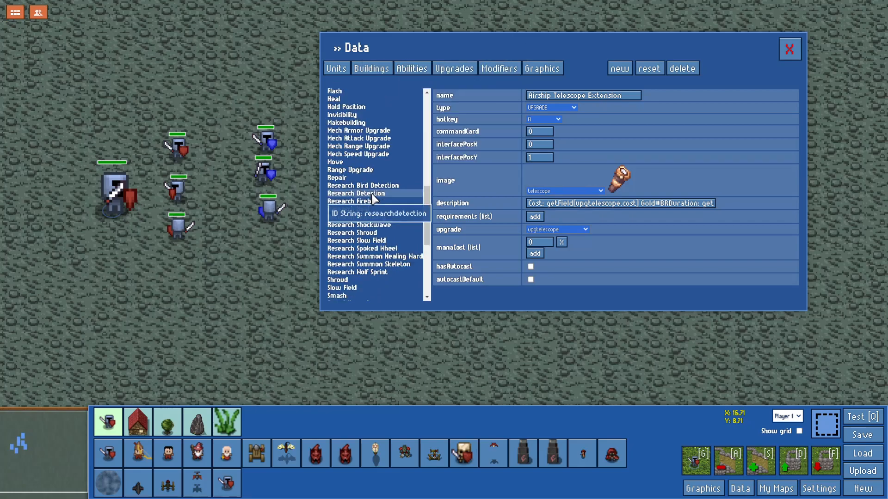
pyautogui.click(365, 289)
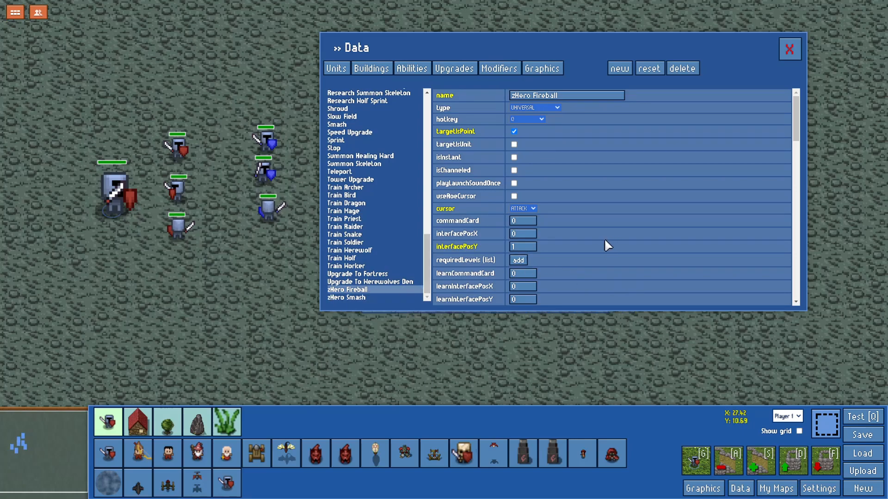
pyautogui.scroll(-1, 489, 226)
pyautogui.moveTo(479, 196)
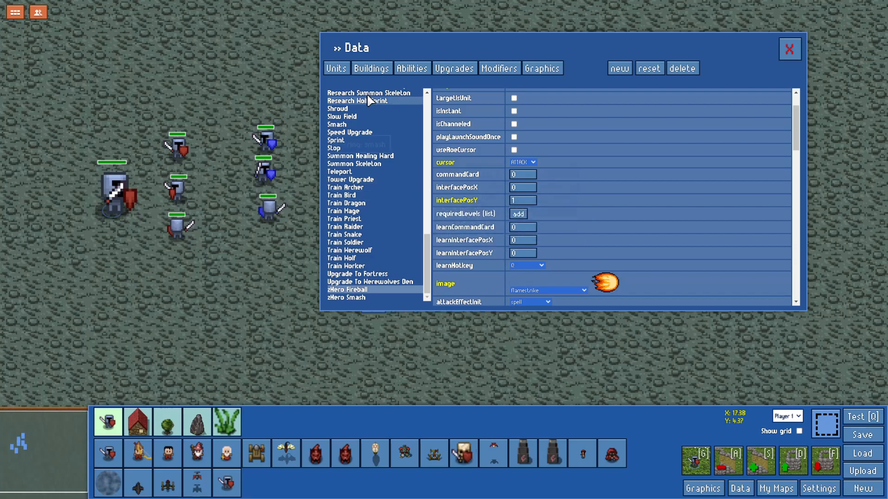
# Add zHero Fireball to the commands of the zHero One unit.
pyautogui.click(336, 68)
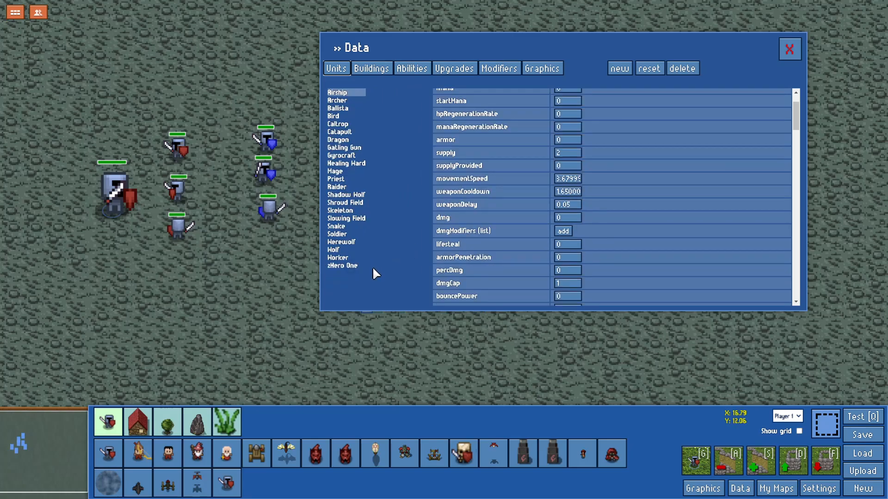
pyautogui.click(351, 265)
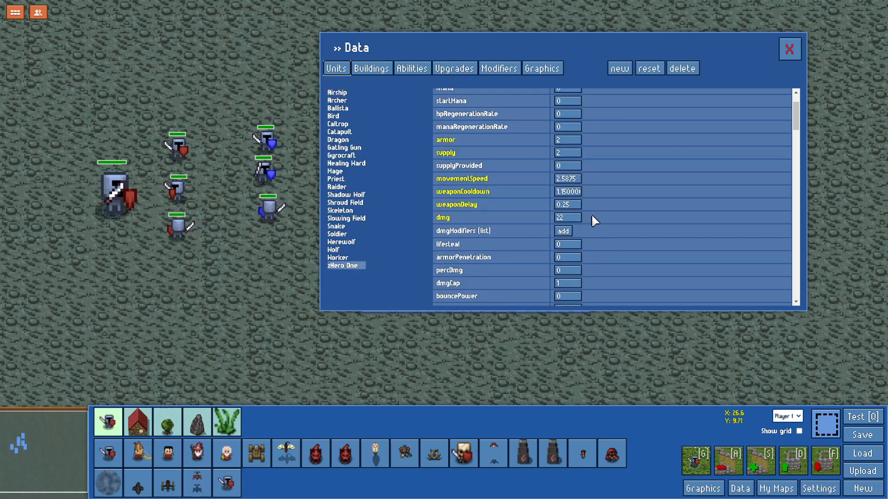
pyautogui.scroll(-5, 591, 217)
pyautogui.scroll(-10, 592, 224)
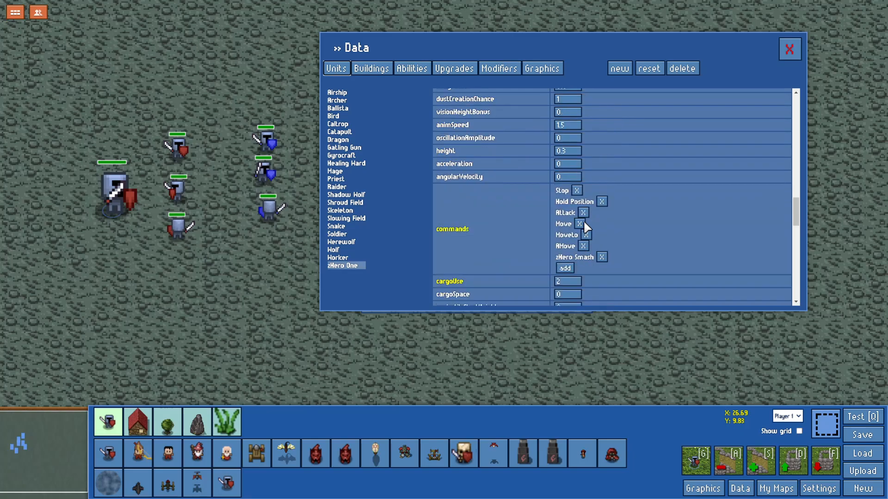
pyautogui.click(564, 267)
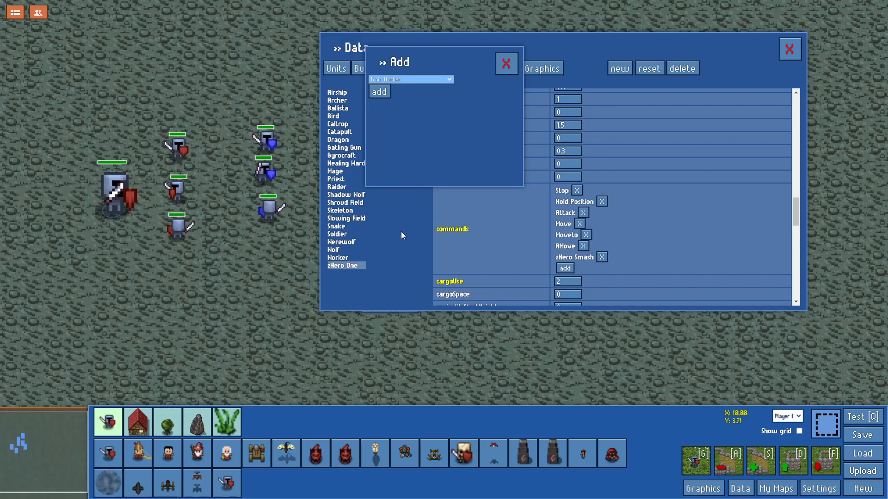
pyautogui.click(385, 94)
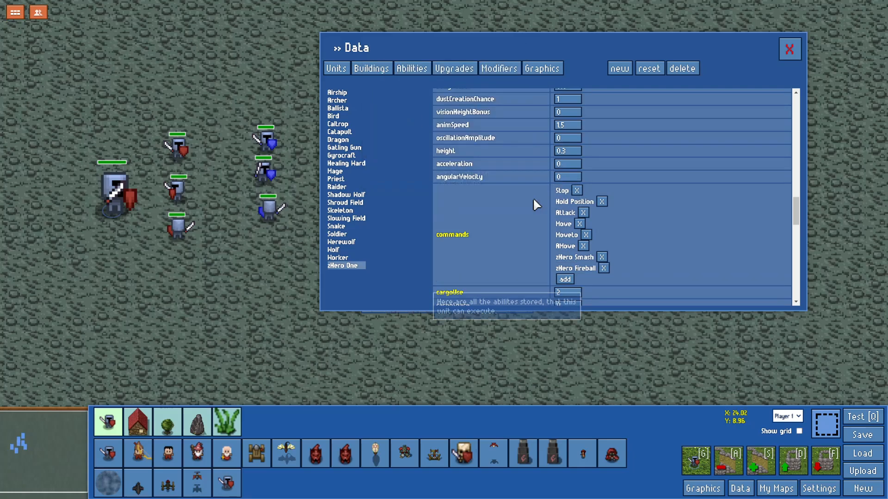
pyautogui.scroll(5, 532, 208)
pyautogui.scroll(3, 549, 215)
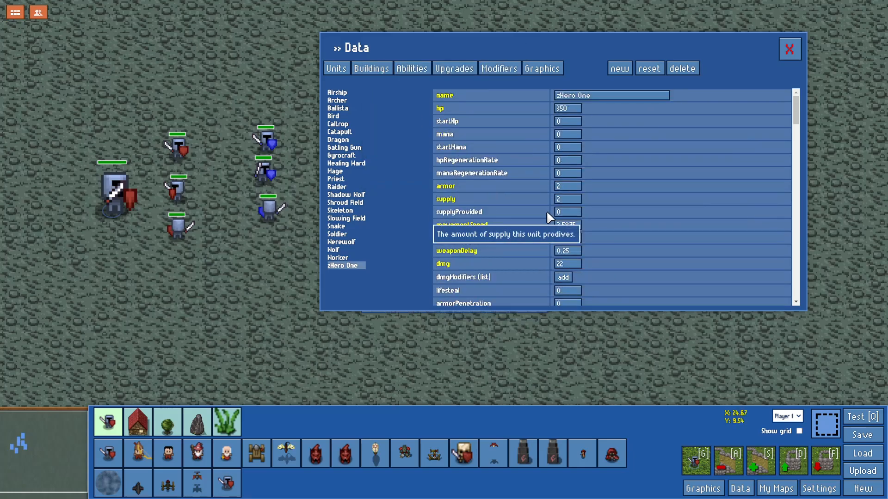
# Close the data window, start a map test, and move the hero around the fight to use its Smash ability.
pyautogui.click(790, 52)
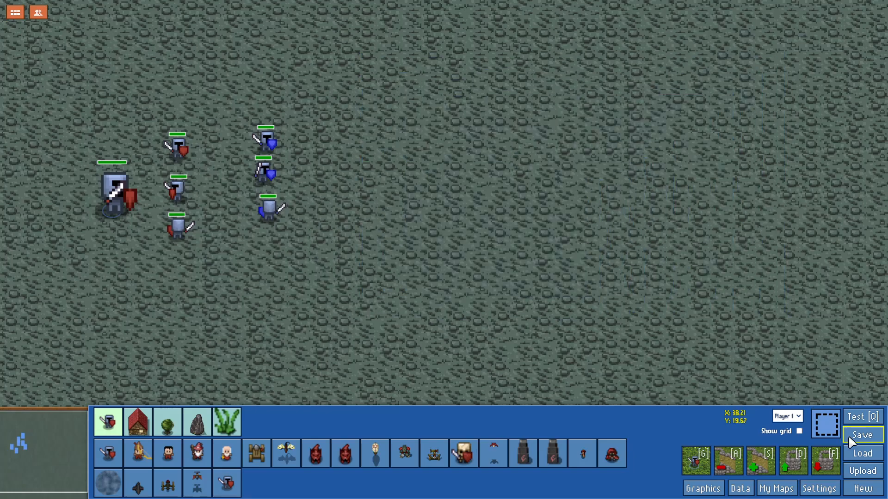
pyautogui.click(856, 418)
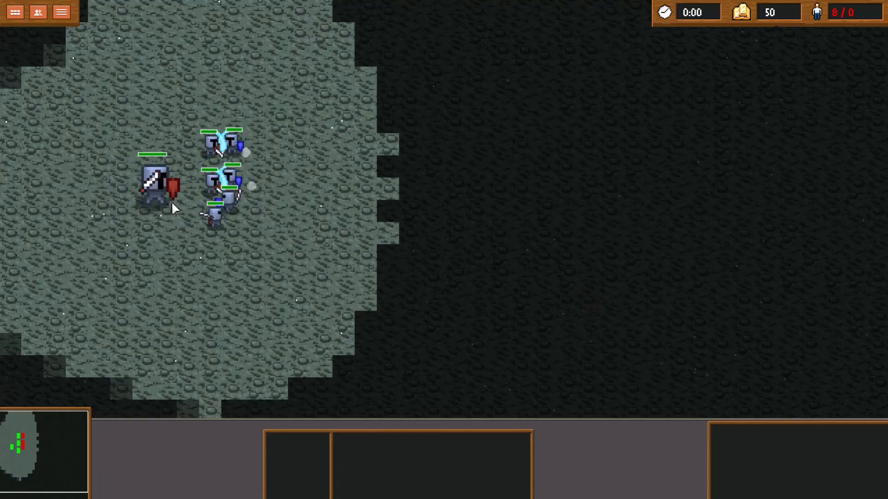
pyautogui.click(172, 204)
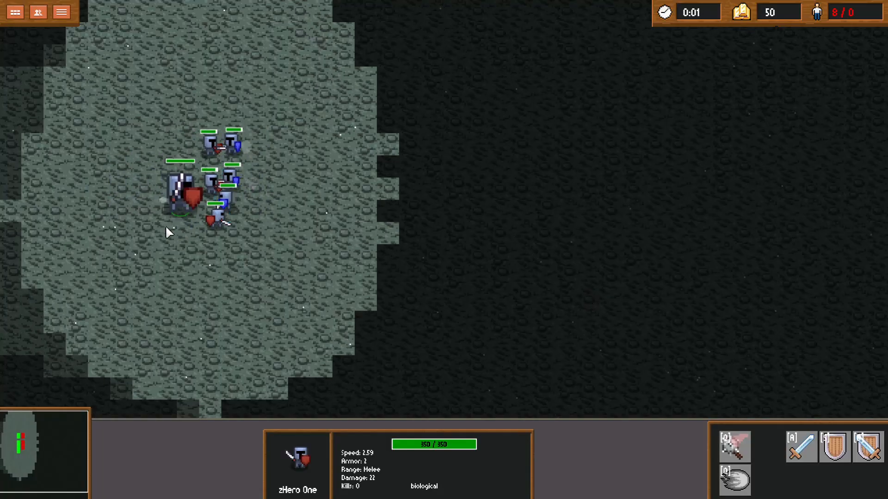
pyautogui.rightClick(187, 301)
pyautogui.rightClick(361, 276)
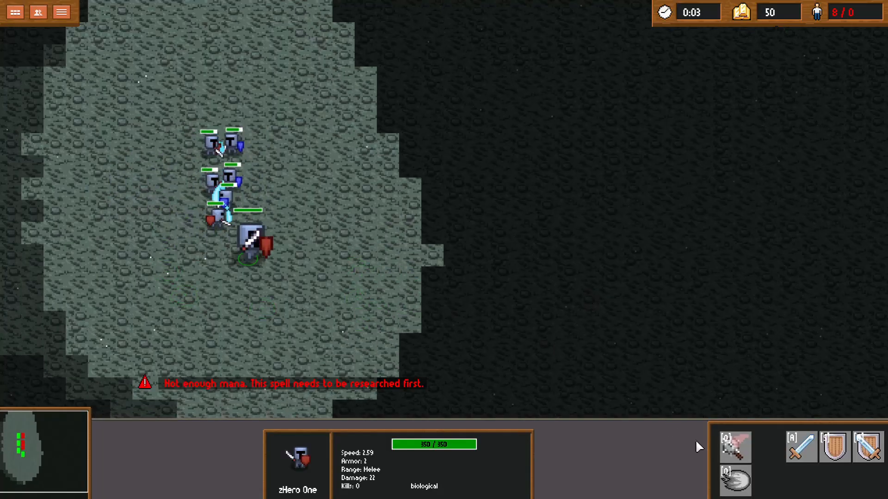
pyautogui.click(735, 447)
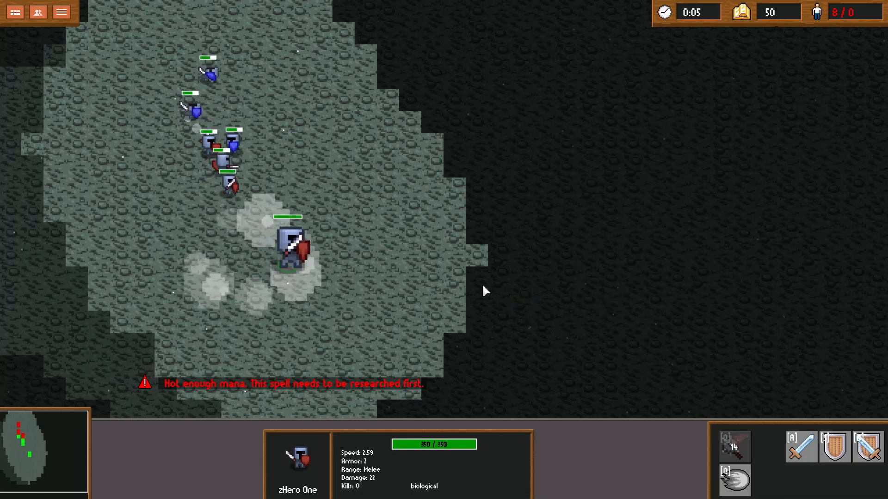
# Pull the three allied soldiers away from the enemies and try repeatedly to cast zHero Fireball while manoeuvring the hero.
pyautogui.moveTo(197, 139); pyautogui.dragTo(234, 250)
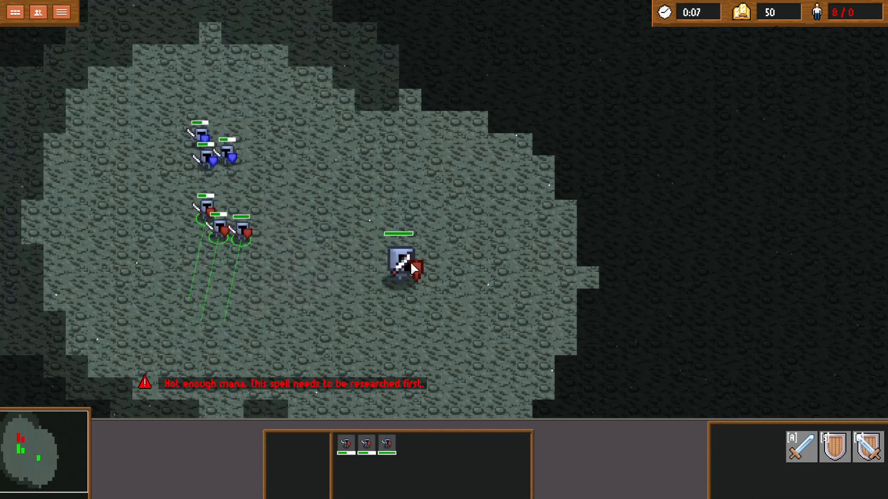
pyautogui.click(411, 252)
pyautogui.press('q')
pyautogui.press('q')
pyautogui.press('q')
pyautogui.press('q')
pyautogui.press('q')
pyautogui.press('q')
pyautogui.press('q')
pyautogui.press('q')
pyautogui.press('q')
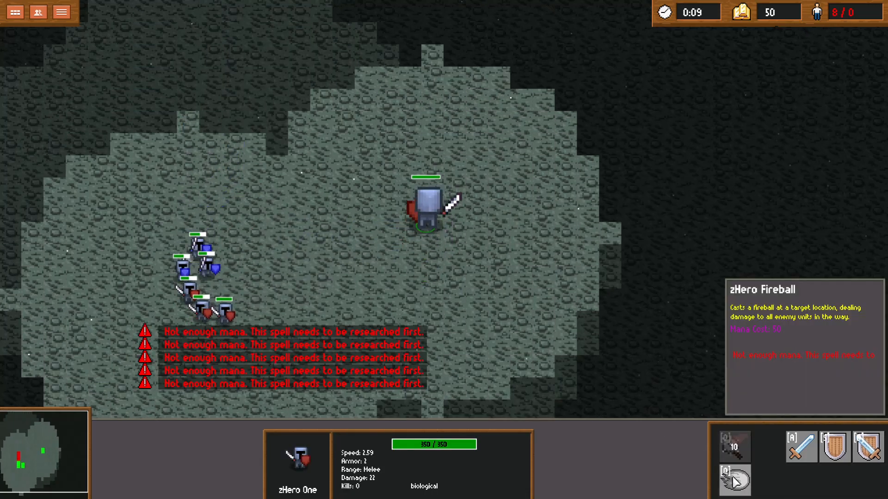
pyautogui.rightClick(383, 280)
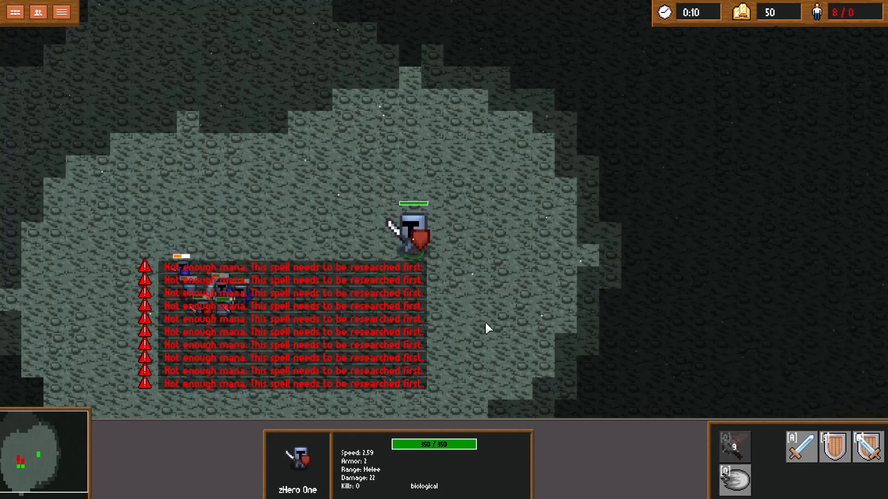
pyautogui.rightClick(309, 174)
pyautogui.rightClick(506, 230)
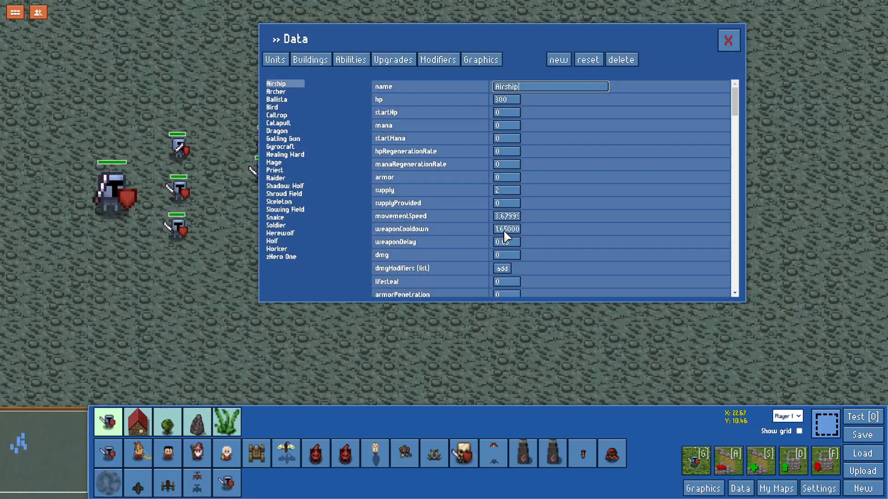
# Open the zHero Fireball ability's data again and examine its requirements.
pyautogui.click(347, 60)
pyautogui.scroll(-15, 313, 191)
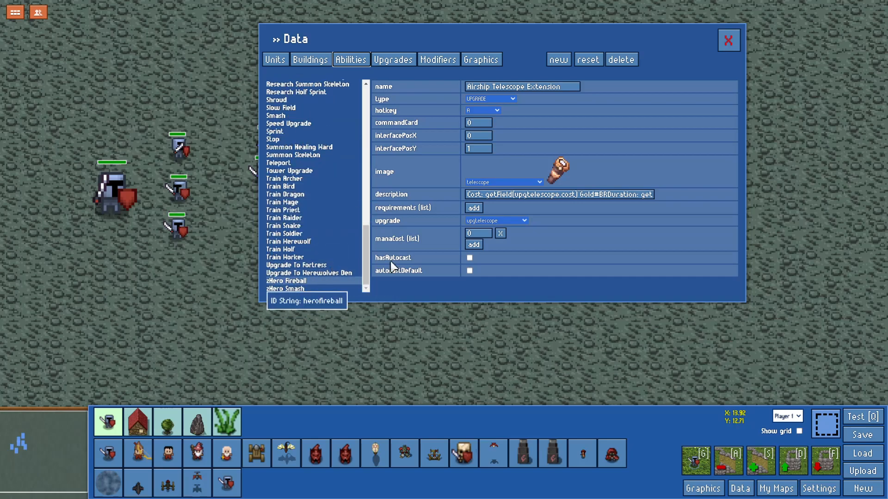
pyautogui.click(305, 281)
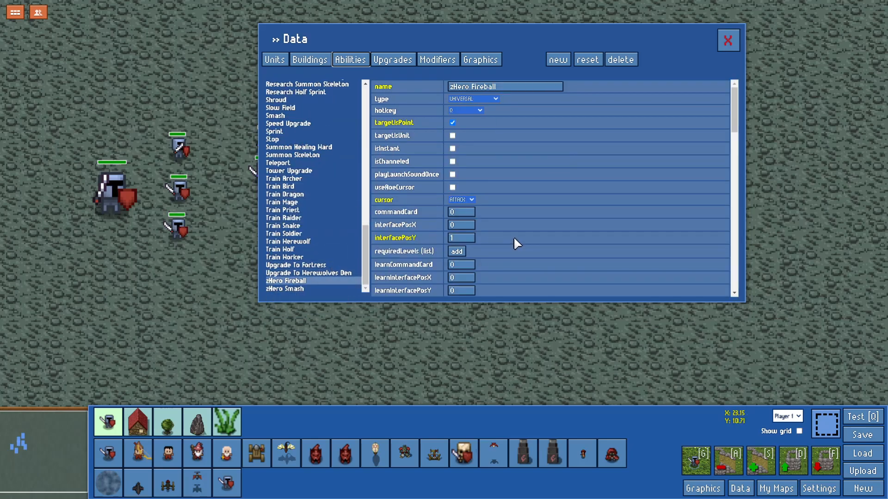
pyautogui.scroll(-3, 517, 224)
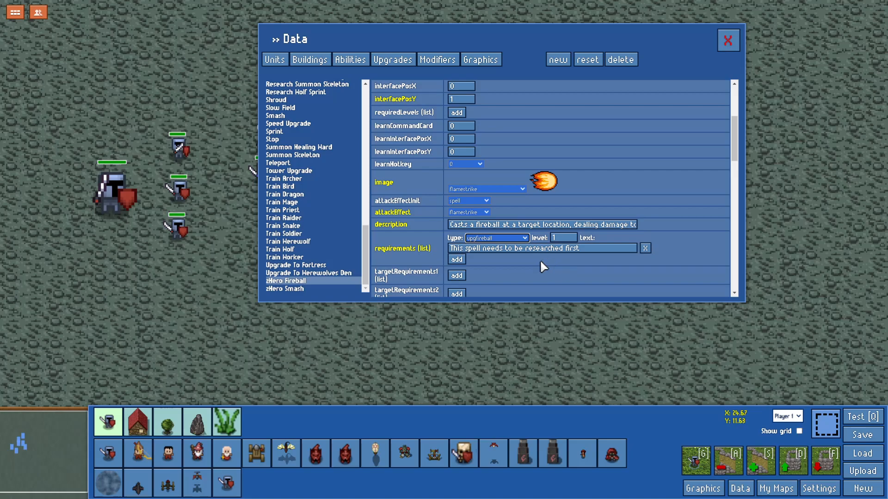
# Look through the upgrades and inspect the Research Fireball upgrade that the ability requires.
pyautogui.click(400, 62)
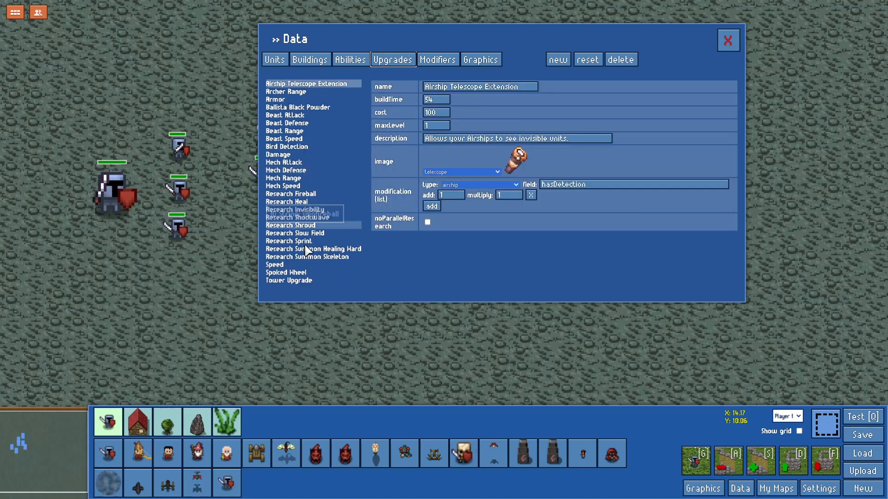
pyautogui.moveTo(306, 250)
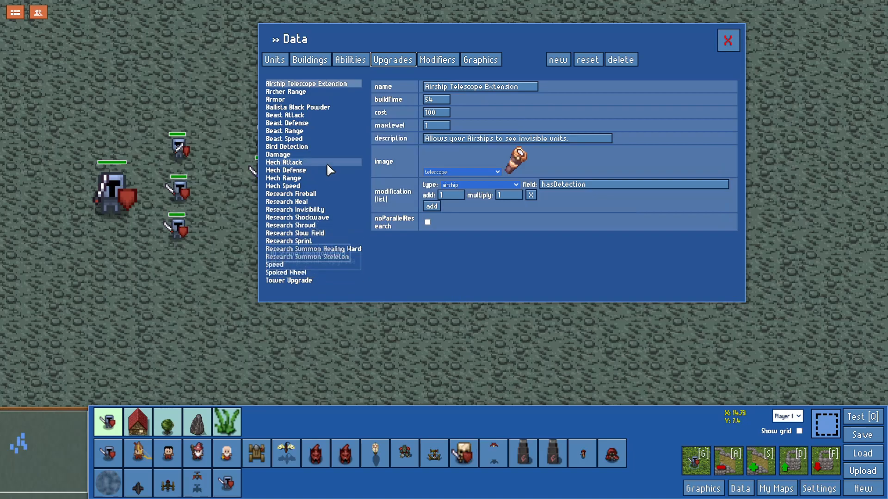
pyautogui.moveTo(325, 107)
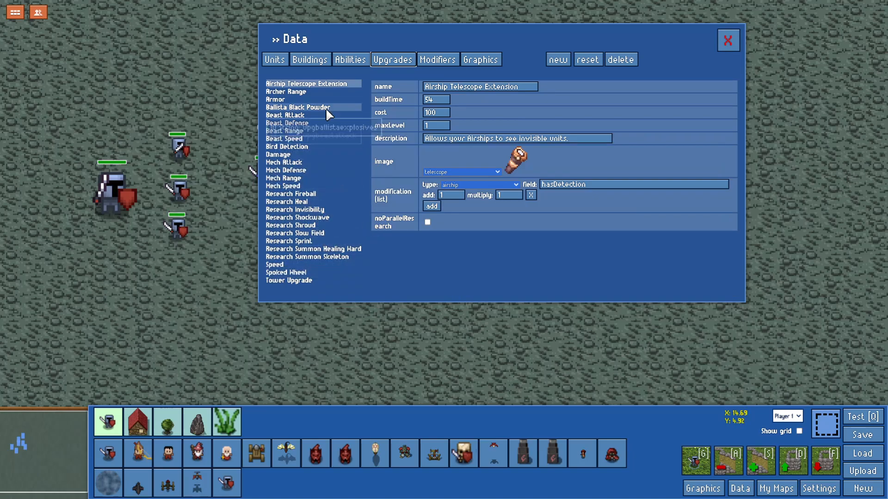
pyautogui.click(296, 196)
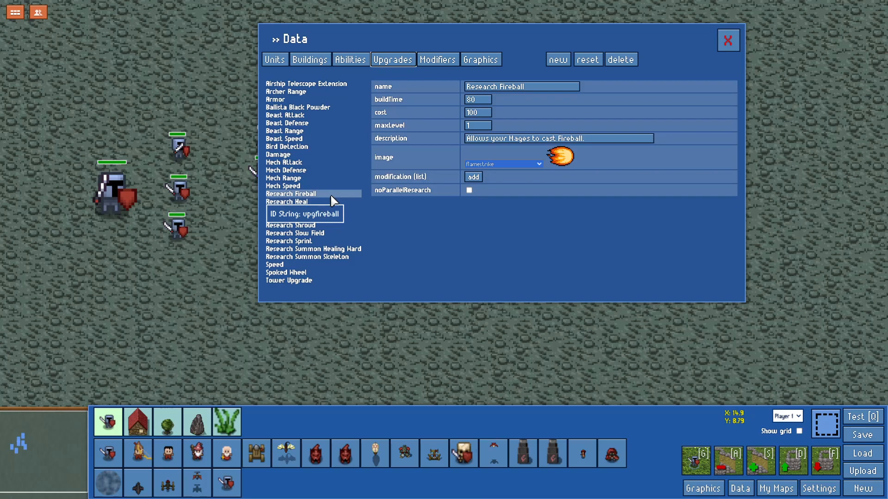
# Remove the upgfireball requirement from the zHero Fireball ability.
pyautogui.click(349, 61)
pyautogui.scroll(-5, 323, 203)
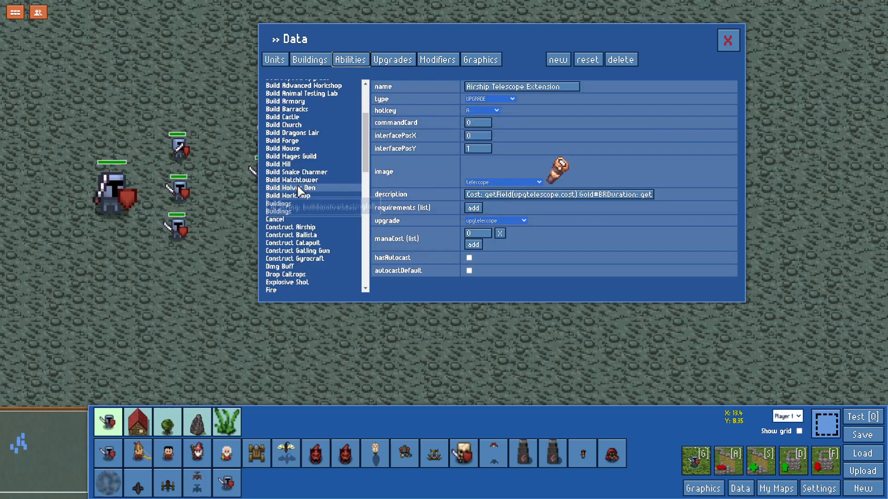
pyautogui.scroll(-10, 334, 208)
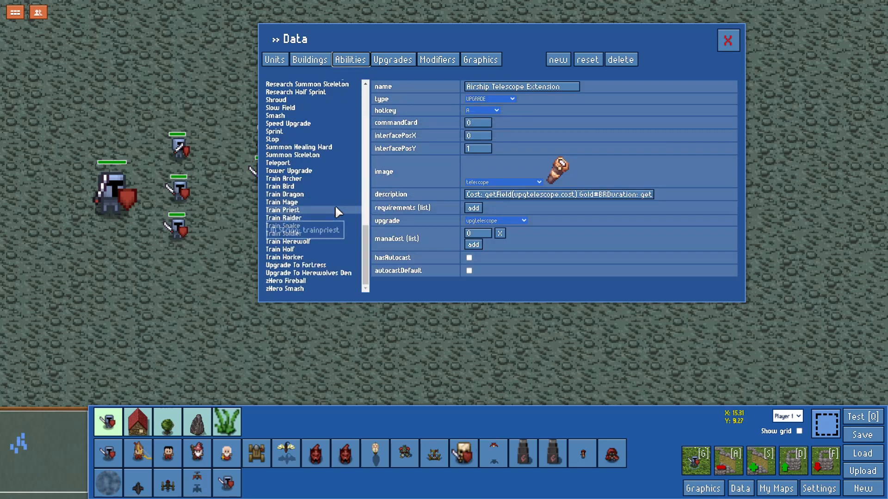
pyautogui.click(327, 282)
pyautogui.scroll(-3, 463, 225)
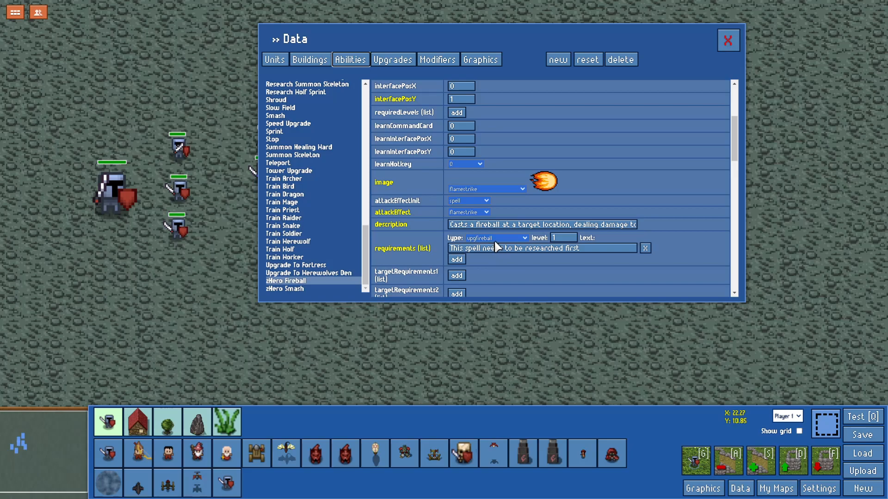
pyautogui.click(646, 248)
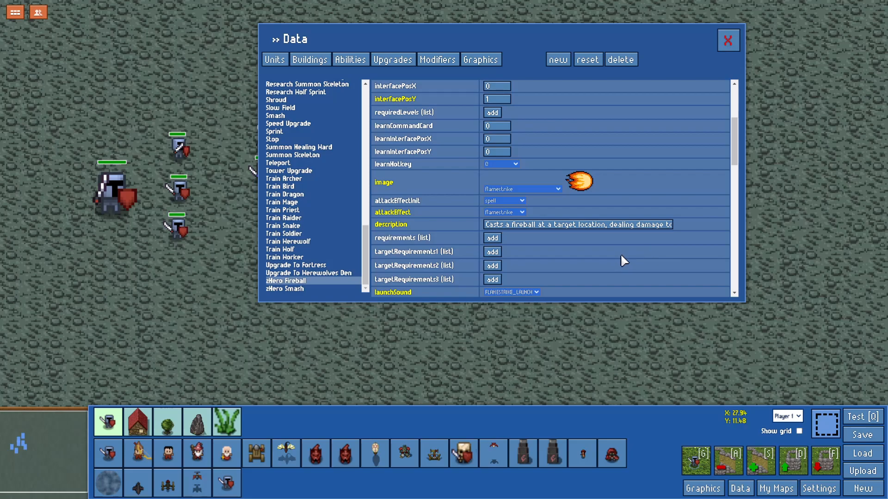
pyautogui.moveTo(469, 240)
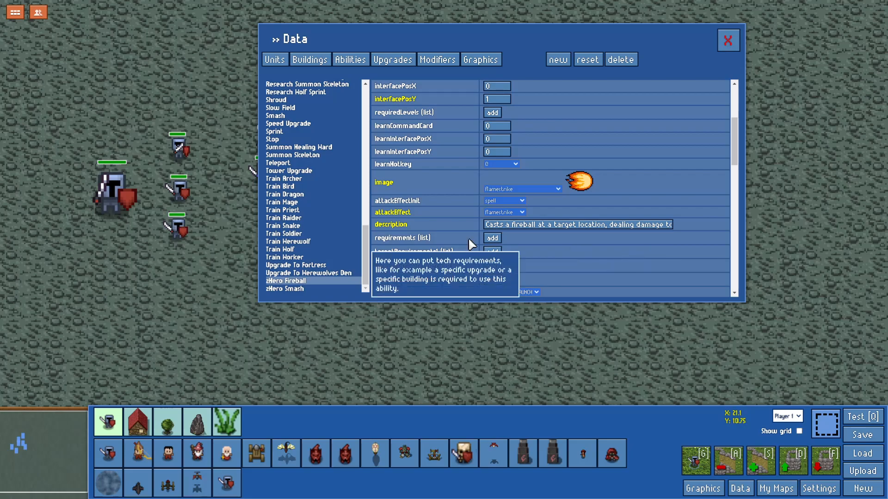
# Compare zHero Fireball with zHero Smash and set zHero Fireball's manaCost to 0.
pyautogui.scroll(-1, 549, 204)
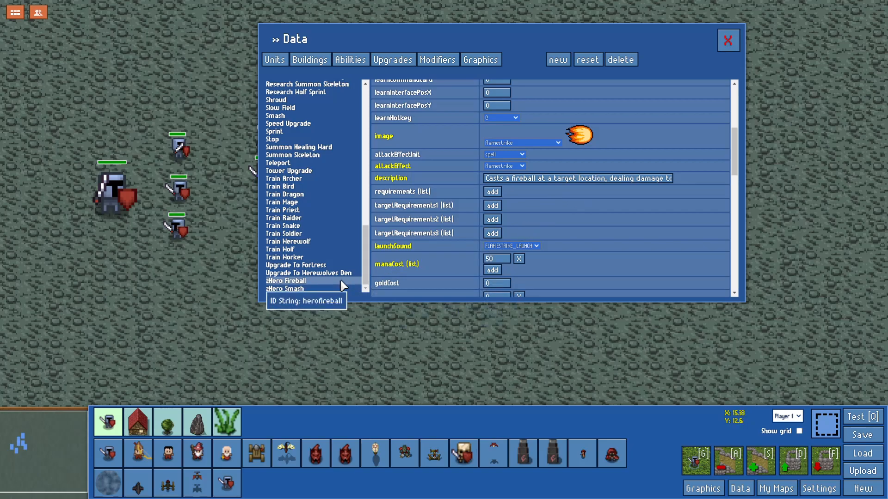
pyautogui.scroll(10, 334, 241)
pyautogui.scroll(-2, 330, 233)
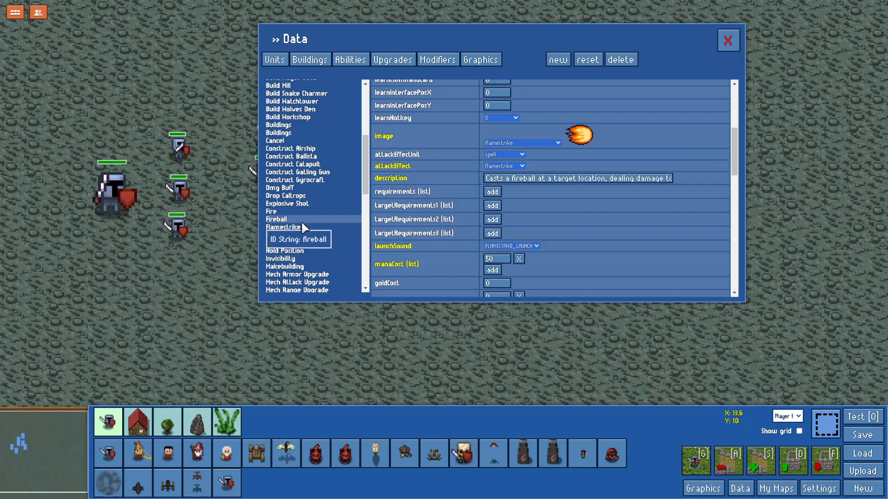
pyautogui.scroll(-10, 301, 221)
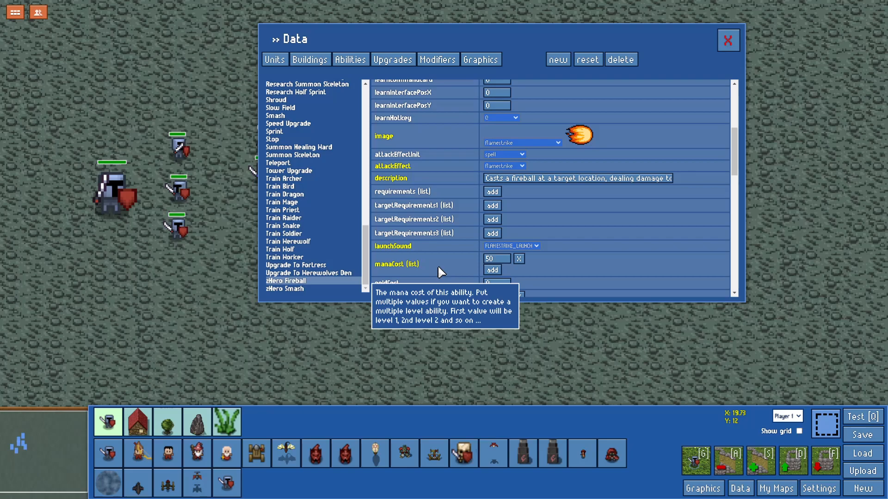
pyautogui.click(325, 288)
pyautogui.click(321, 280)
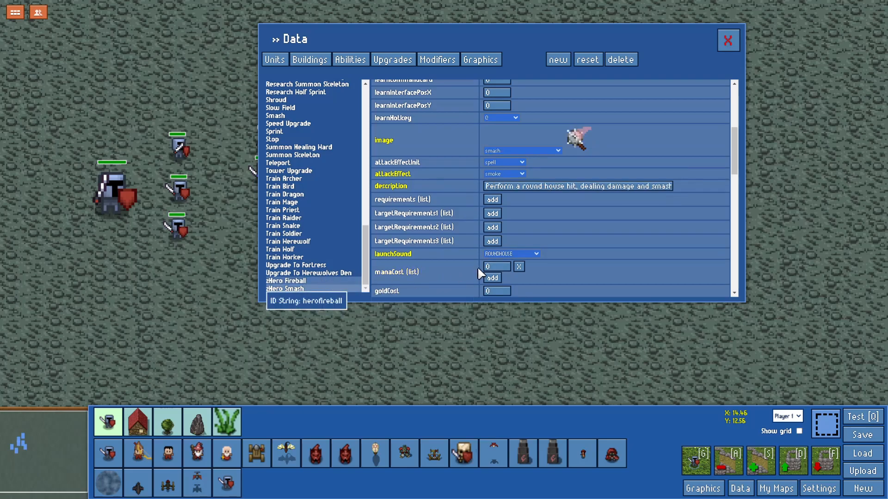
pyautogui.click(491, 259)
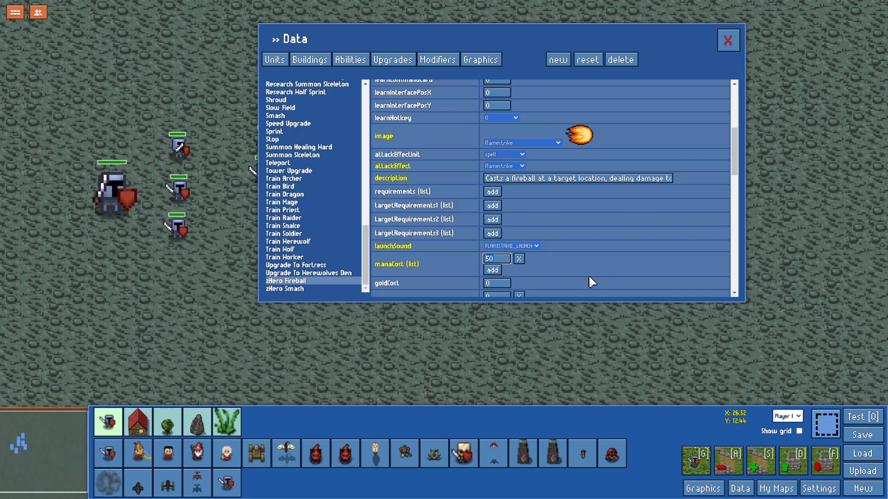
pyautogui.press('BackSpace')
pyautogui.press('BackSpace')
pyautogui.write('0')
pyautogui.click(392, 60)
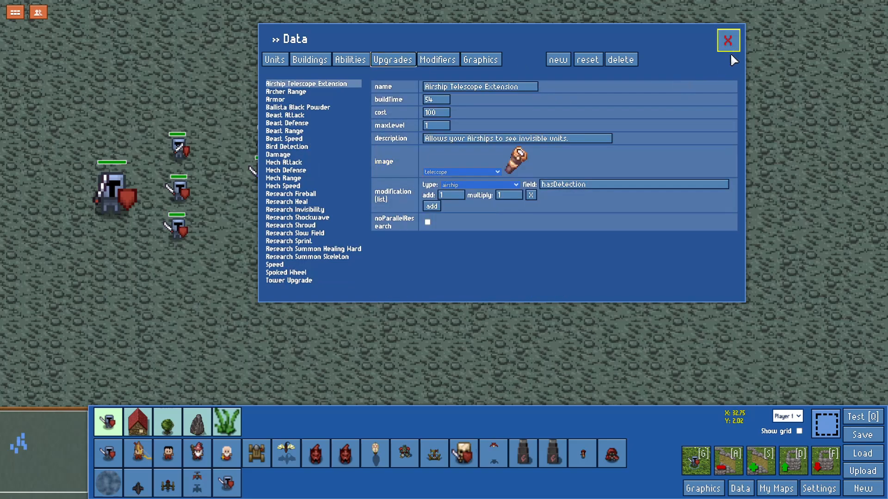
pyautogui.click(728, 44)
# Test the map, select zHero One and cast zHero Fireball at the enemy soldiers while manoeuvring the hero around the fight.
pyautogui.click(863, 417)
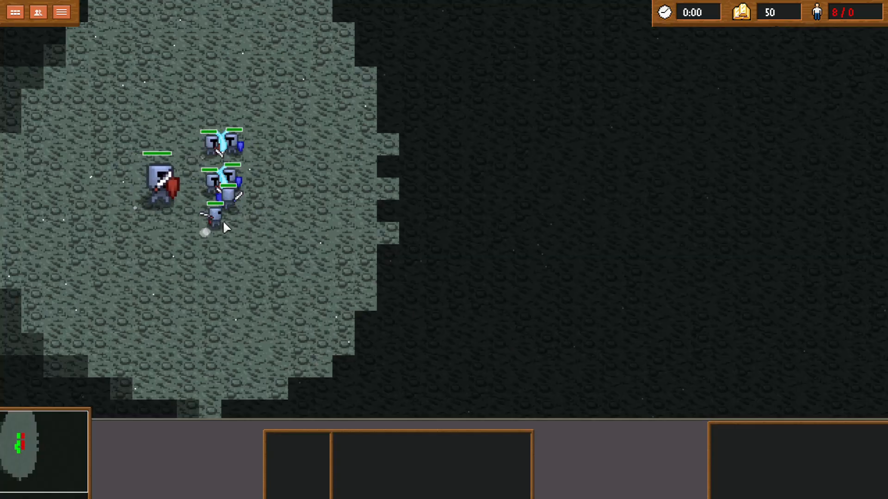
pyautogui.click(162, 222)
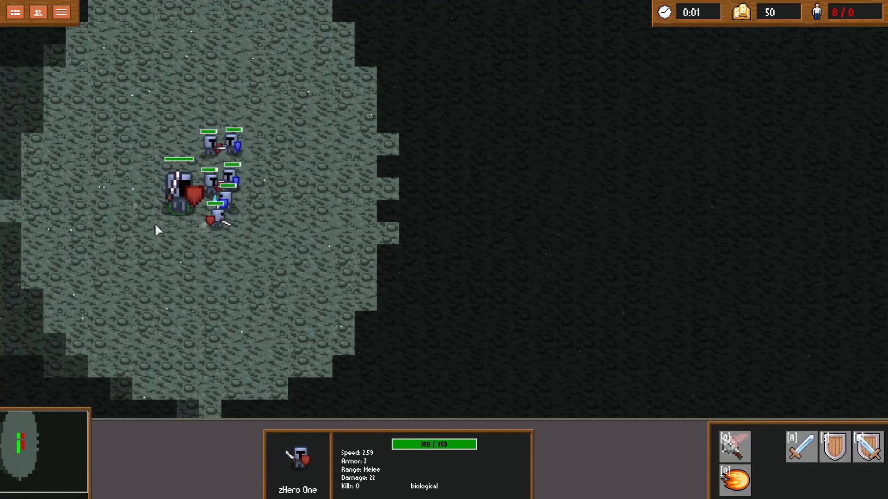
pyautogui.click(734, 480)
pyautogui.click(422, 288)
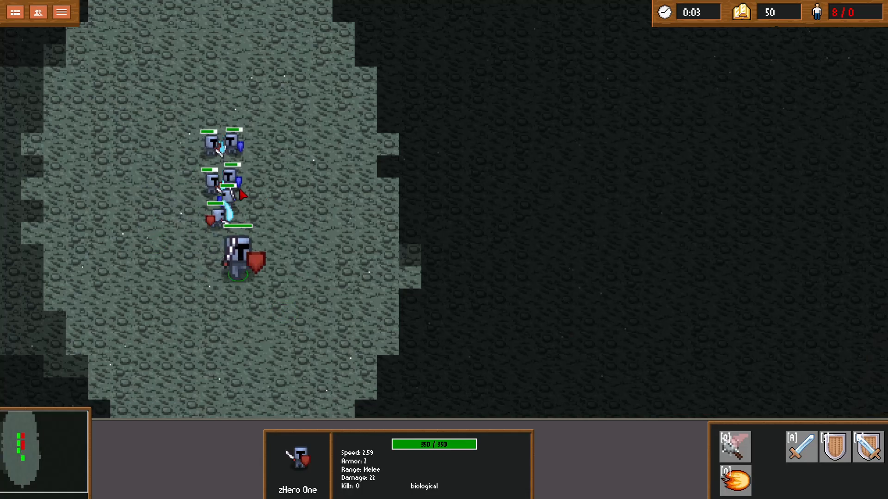
pyautogui.rightClick(410, 195)
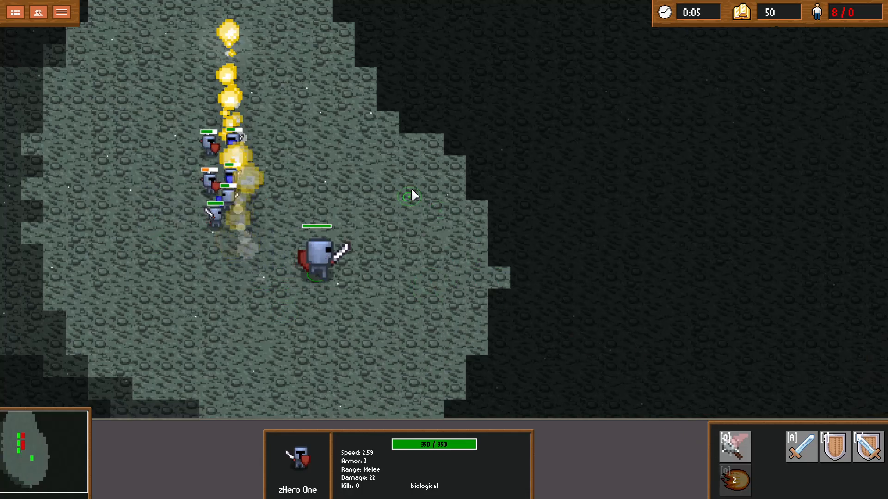
pyautogui.rightClick(256, 303)
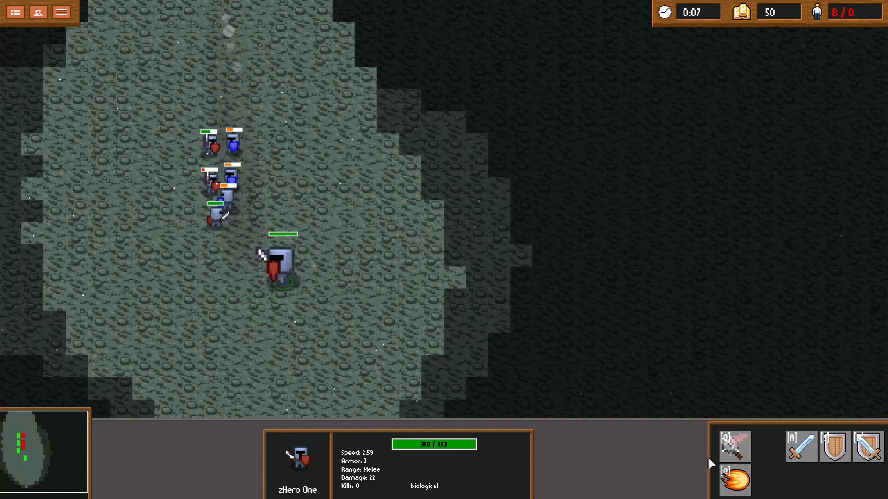
pyautogui.press('w')
pyautogui.click(254, 116)
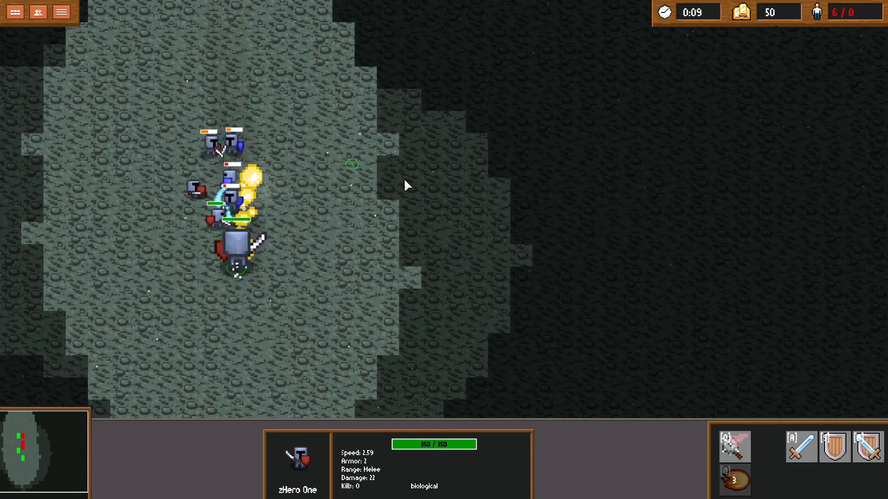
# Reposition the hero several times and cast zHero Fireball again in different directions before ending the test.
pyautogui.rightClick(406, 180)
pyautogui.rightClick(289, 162)
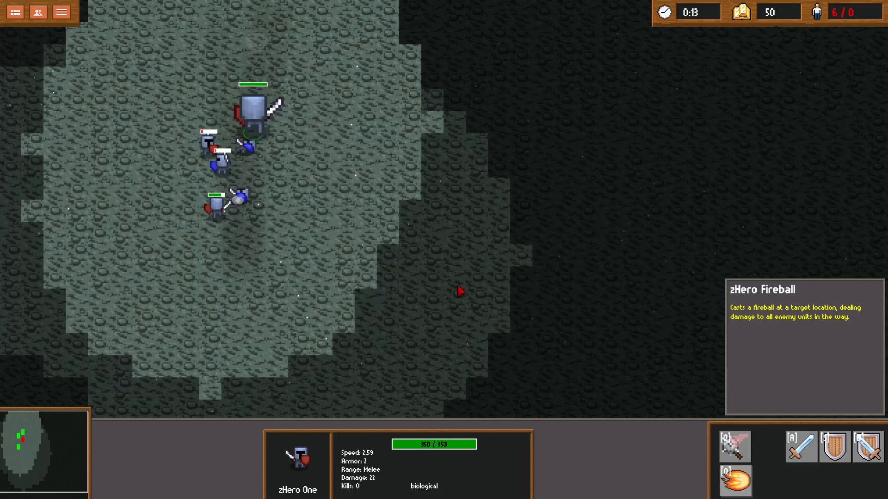
pyautogui.press('w')
pyautogui.click(194, 194)
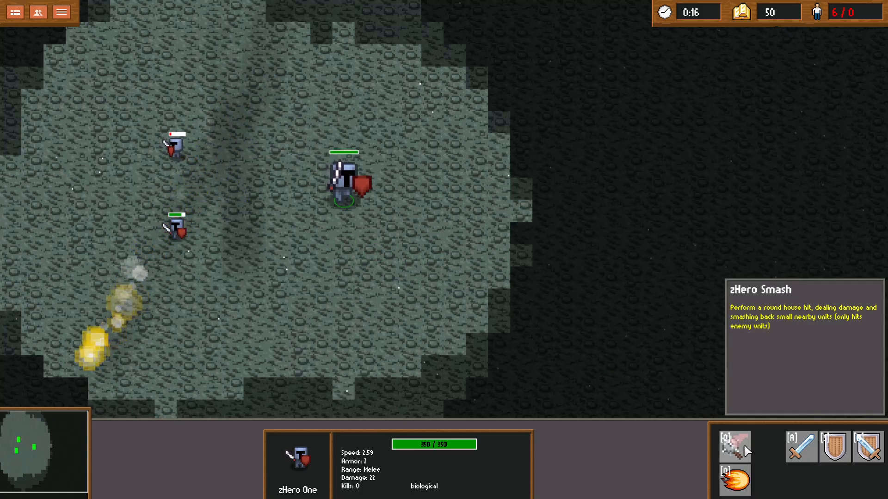
pyautogui.rightClick(365, 197)
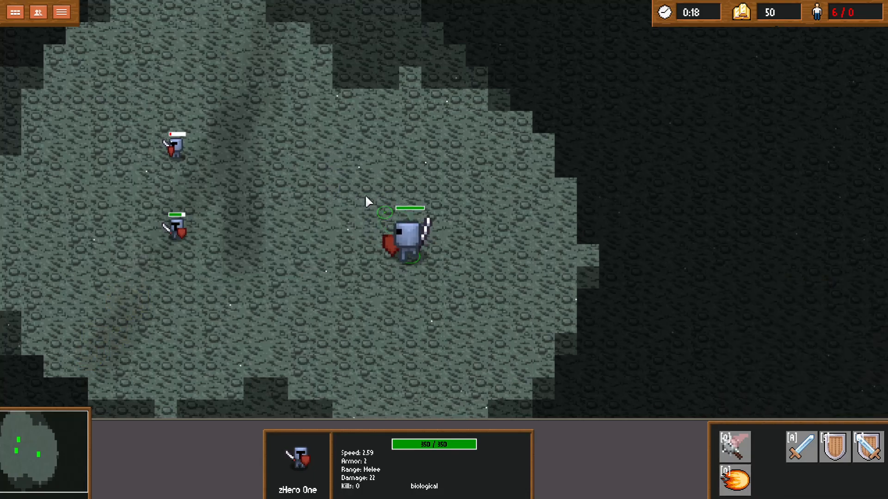
pyautogui.rightClick(319, 191)
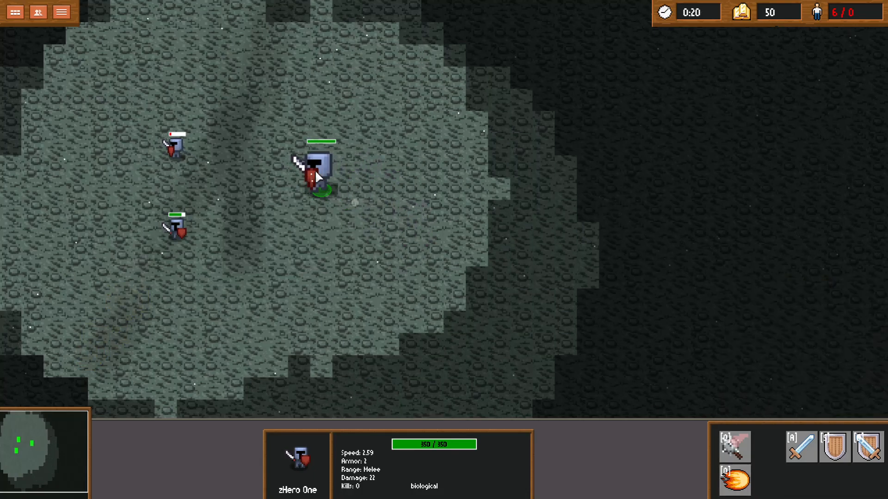
pyautogui.click(735, 480)
pyautogui.click(285, 136)
pyautogui.rightClick(341, 198)
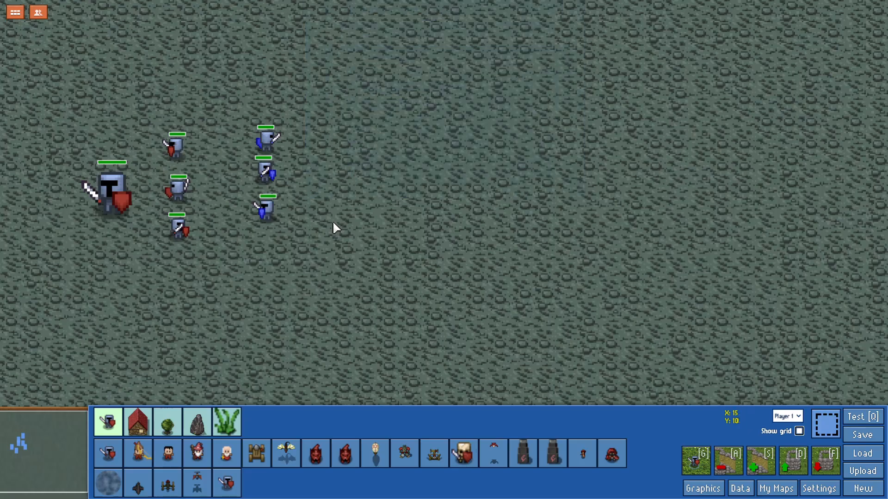
# Reopen the zHero Fireball ability's data and set its manaCost to 10.
pyautogui.click(739, 487)
pyautogui.click(351, 60)
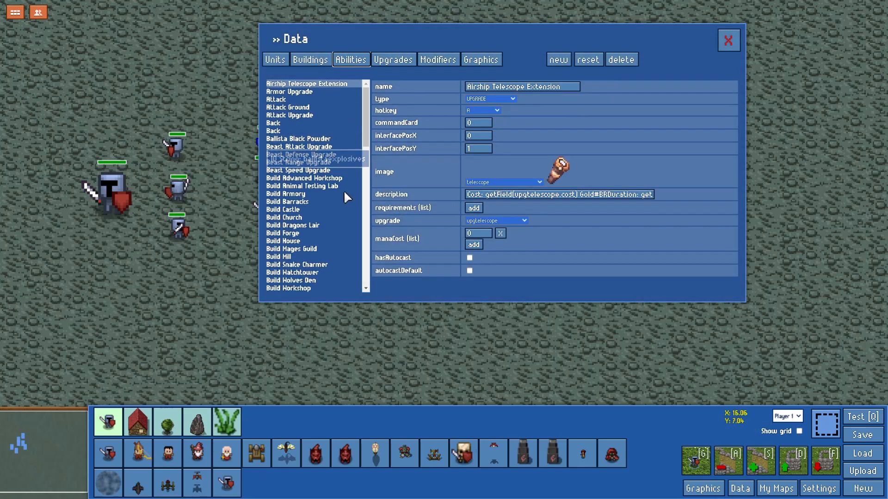
pyautogui.scroll(-15, 343, 190)
pyautogui.scroll(-2, 343, 190)
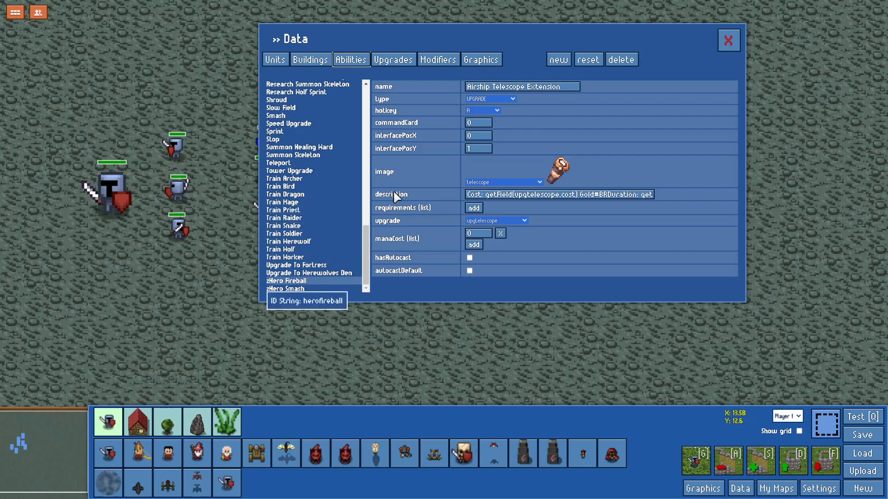
pyautogui.click(300, 281)
pyautogui.scroll(-1, 574, 220)
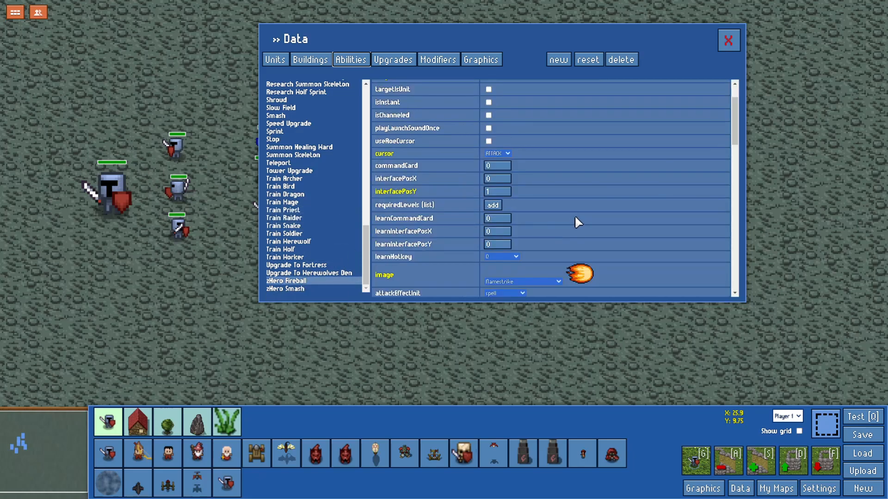
pyautogui.scroll(-4, 575, 218)
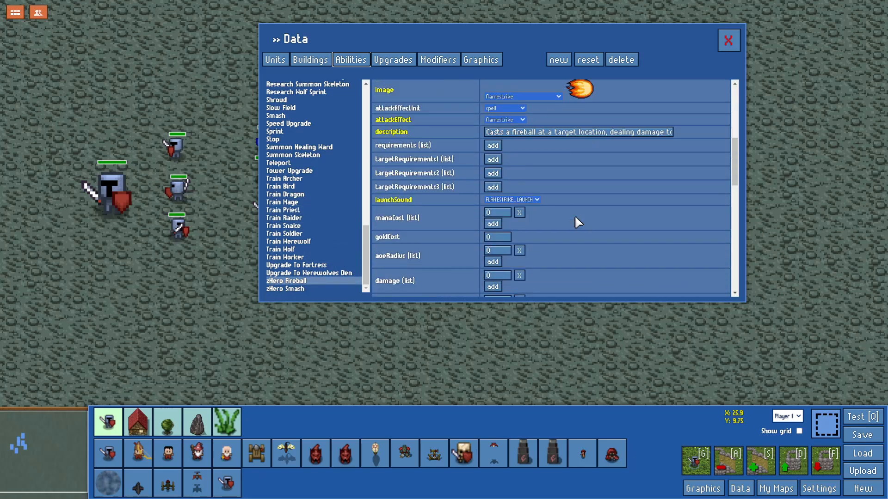
pyautogui.click(494, 213)
pyautogui.write('10')
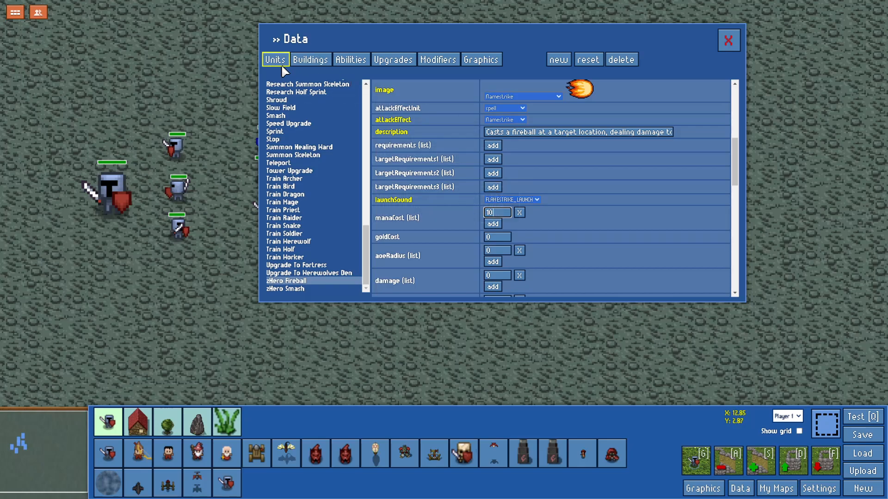
# Set the zHero One unit's mana to 20.
pyautogui.click(294, 257)
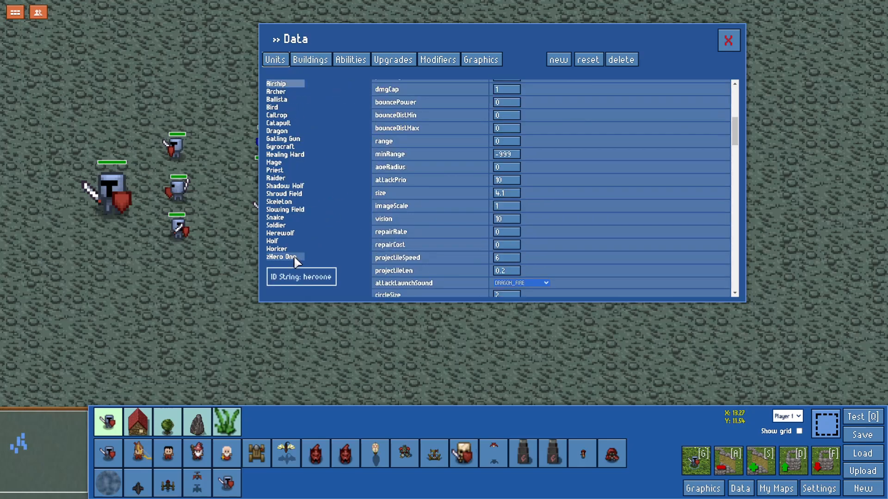
pyautogui.scroll(5, 536, 204)
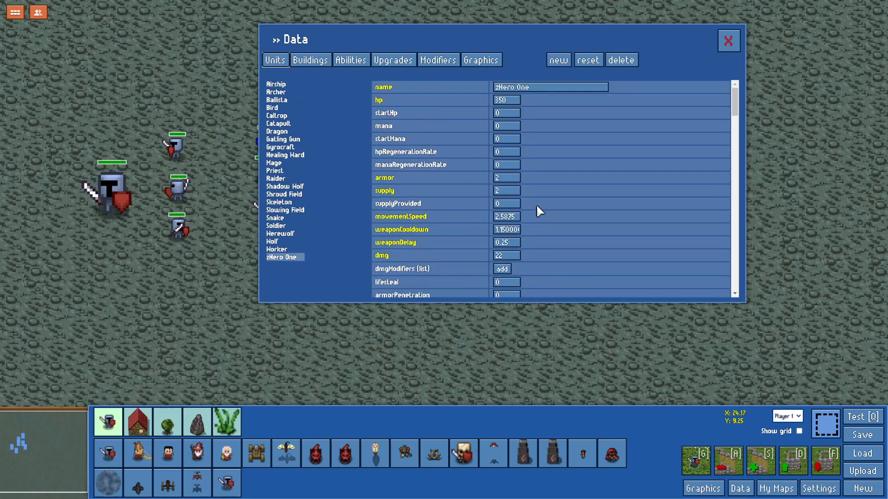
pyautogui.click(508, 126)
pyautogui.write('20')
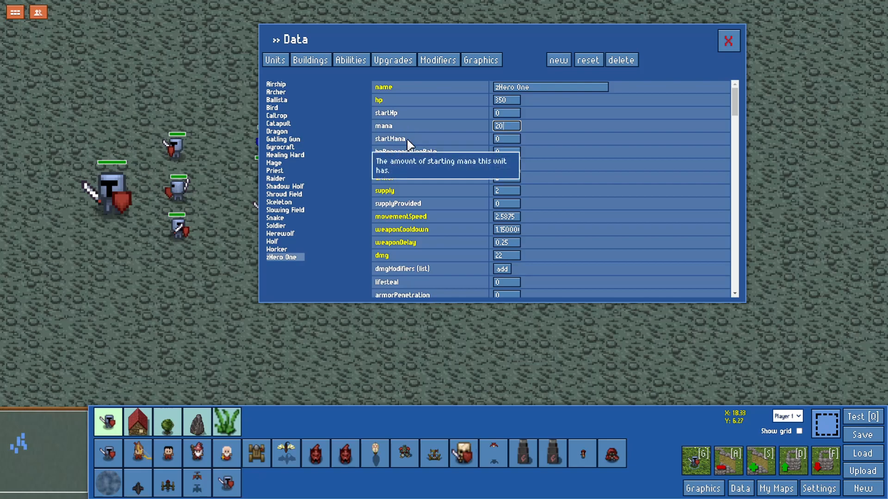
# Change the zHero Fireball ability's hotkey to F and close the data editor.
pyautogui.click(352, 60)
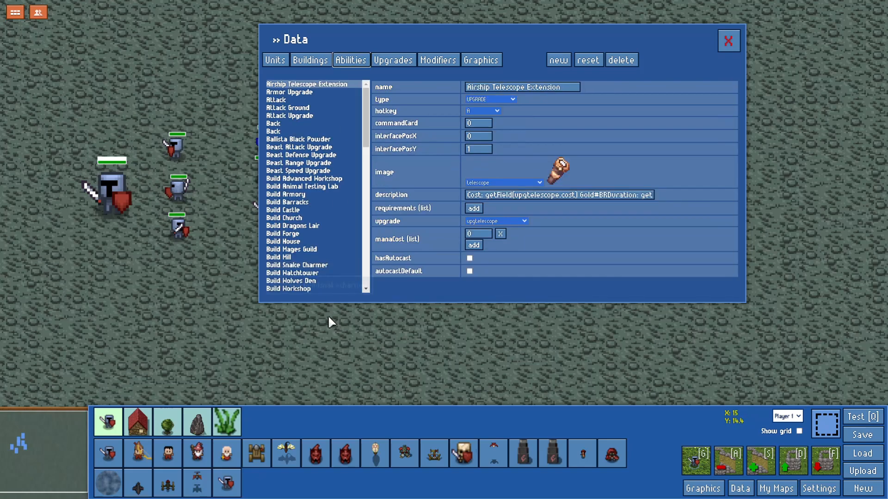
pyautogui.scroll(-15, 303, 279)
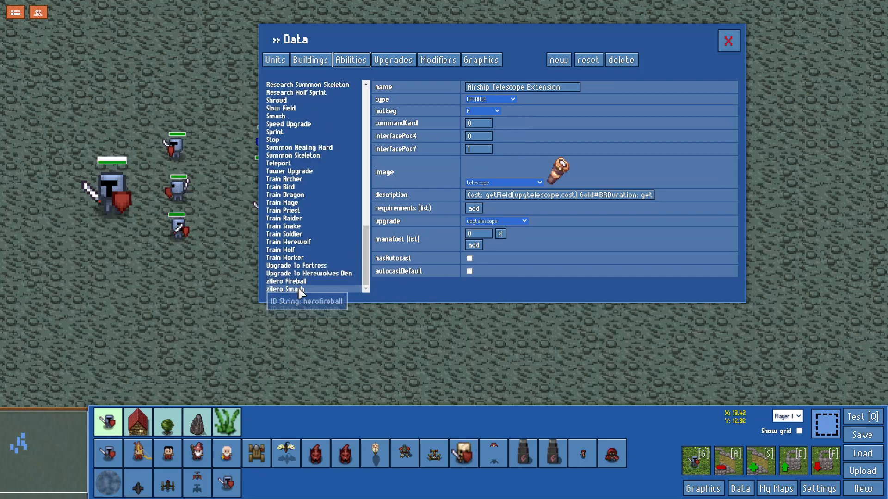
pyautogui.click(296, 281)
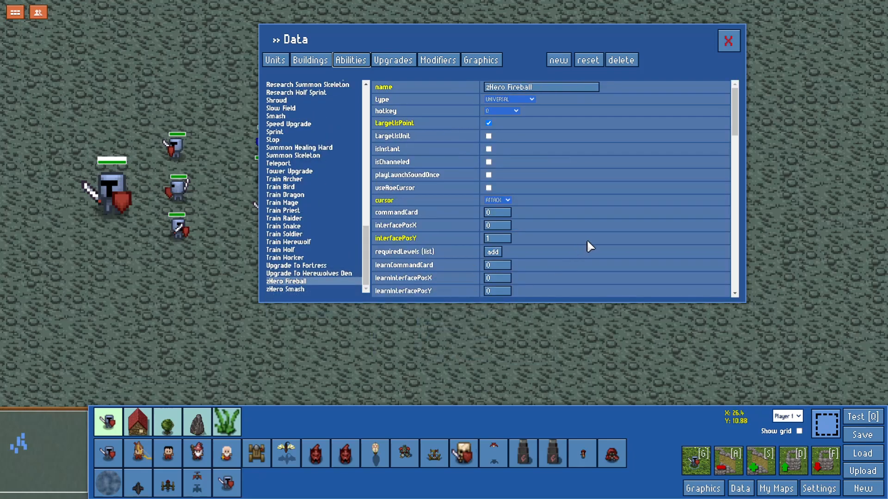
pyautogui.scroll(-3, 590, 231)
pyautogui.scroll(-2, 589, 230)
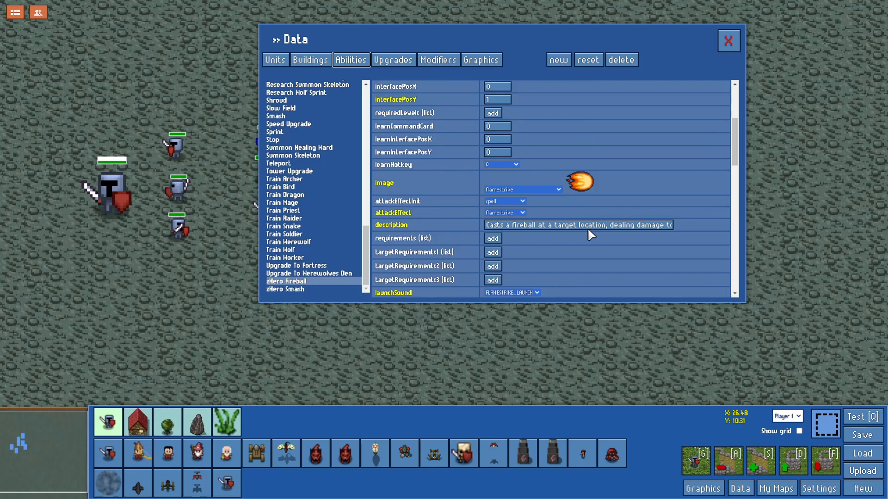
pyautogui.scroll(2, 588, 230)
pyautogui.scroll(4, 587, 231)
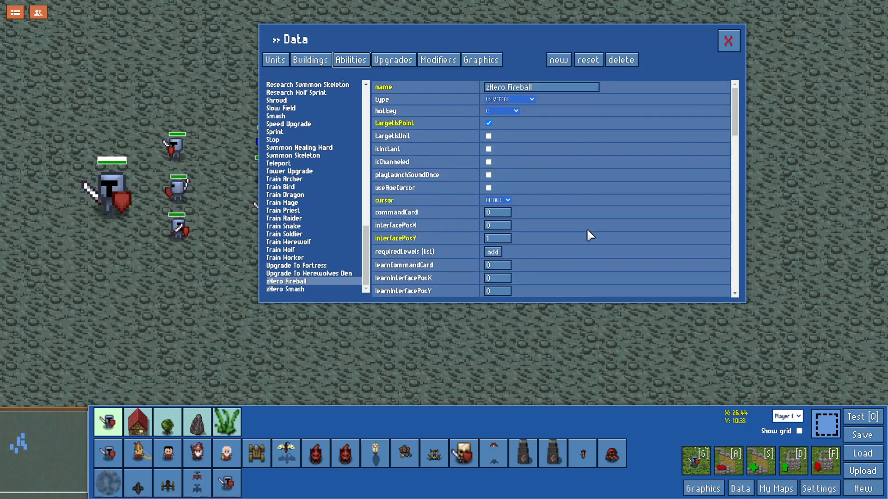
pyautogui.click(501, 111)
pyautogui.click(501, 112)
pyautogui.press('f')
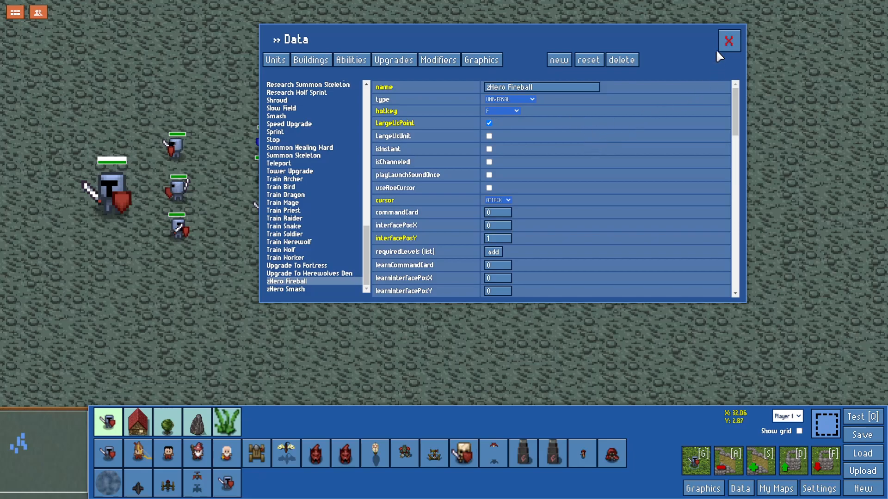
pyautogui.click(728, 41)
# Test the map again, select zHero One, move it past the fighting soldiers and try to cast zHero Fireball.
pyautogui.press('q')
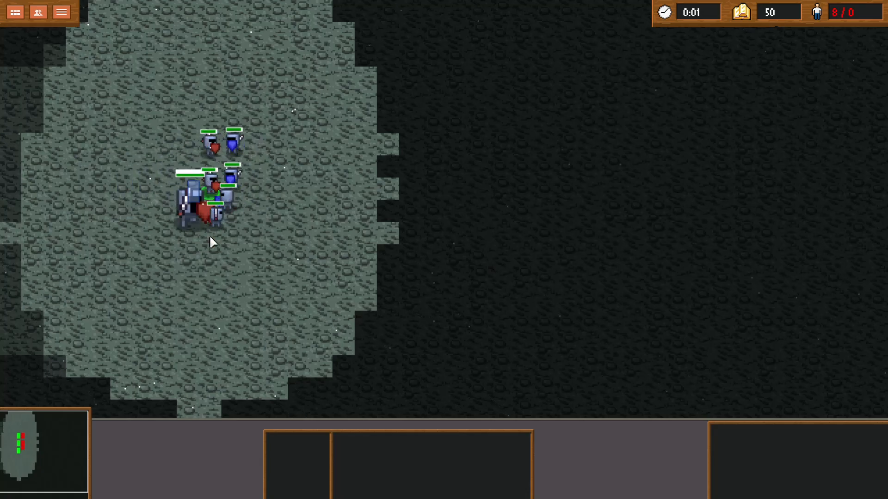
pyautogui.click(213, 238)
pyautogui.rightClick(310, 259)
pyautogui.press('q')
pyautogui.press('q')
pyautogui.press('q')
pyautogui.press('q')
pyautogui.press('q')
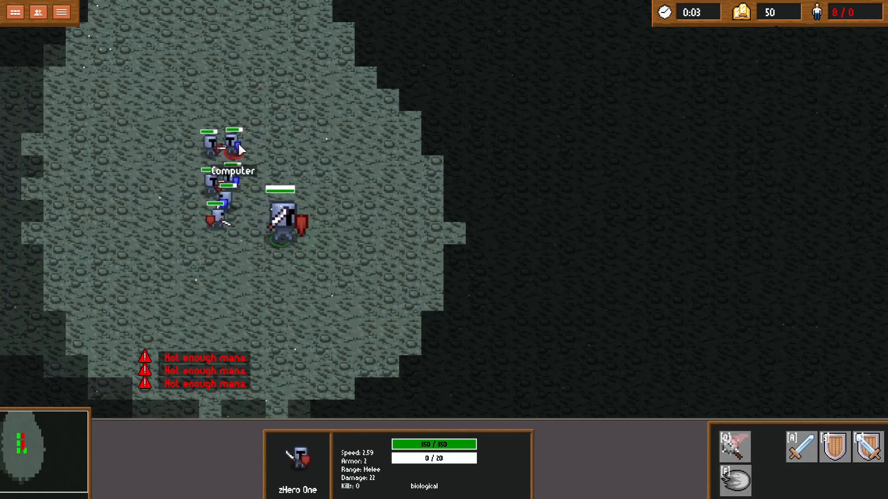
# Move the hero back to the fight, try repeatedly to cast zHero Fireball and end the test.
pyautogui.rightClick(238, 254)
pyautogui.press('q')
pyautogui.press('q')
pyautogui.press('q')
pyautogui.press('q')
pyautogui.press('q')
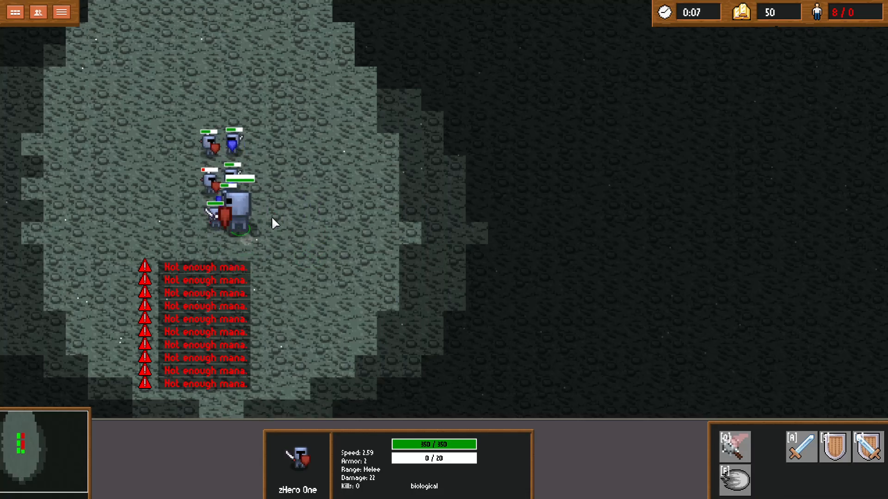
pyautogui.rightClick(321, 209)
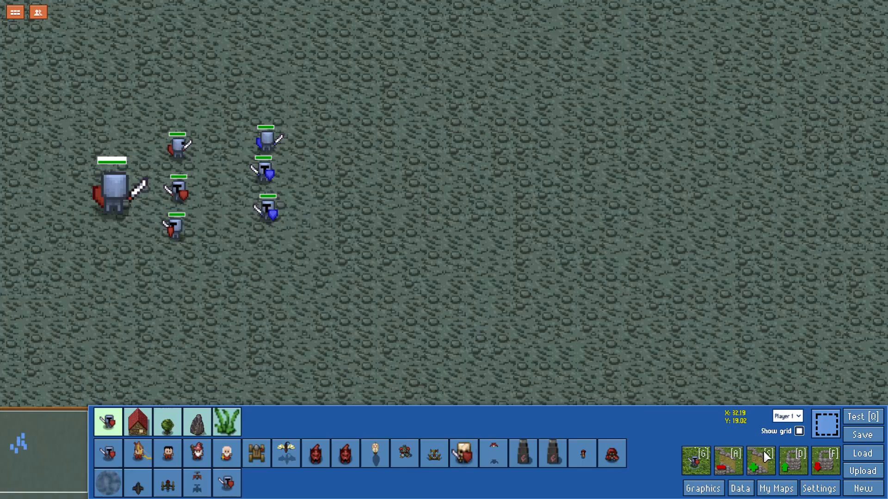
# Set the zHero One unit's startMana to 20 and close the data editor.
pyautogui.click(742, 488)
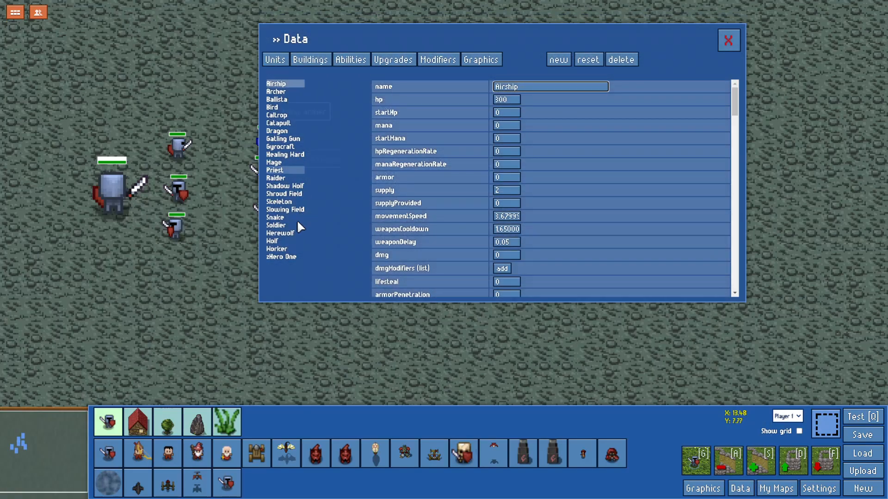
pyautogui.click(289, 257)
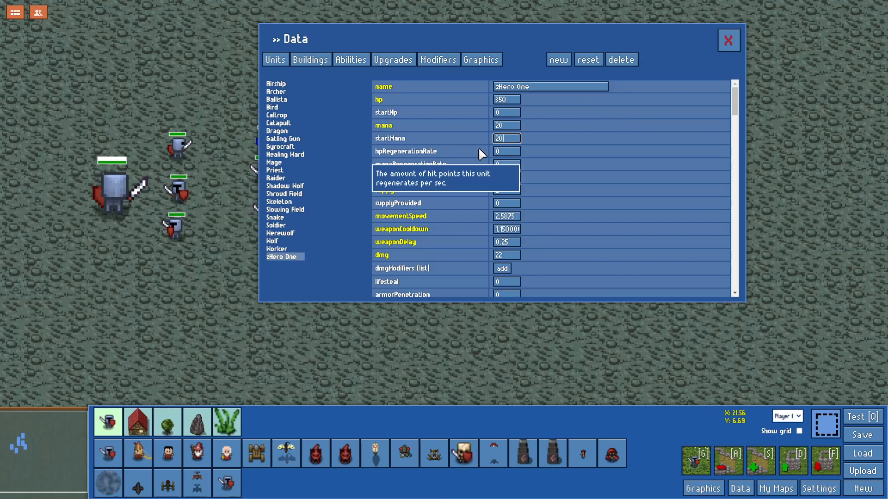
pyautogui.click(275, 59)
pyautogui.click(734, 45)
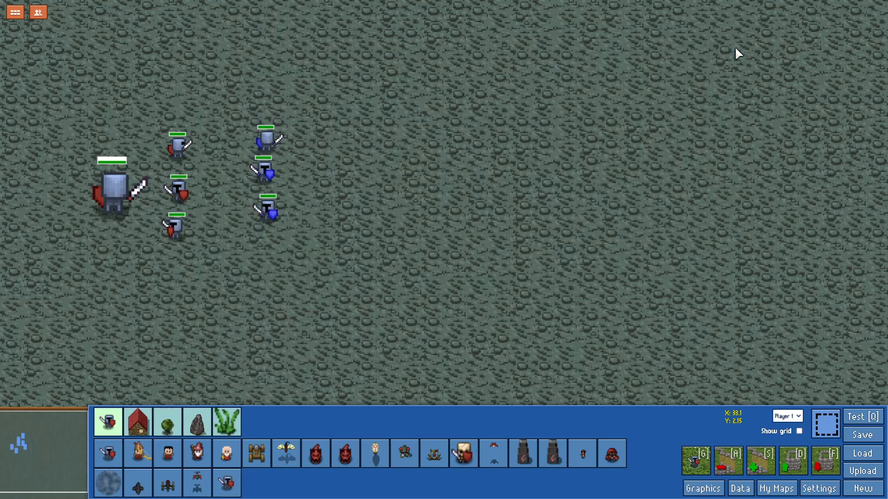
# Test the map, bring zHero One below the fighting soldiers and cast zHero Fireball up through them.
pyautogui.click(849, 416)
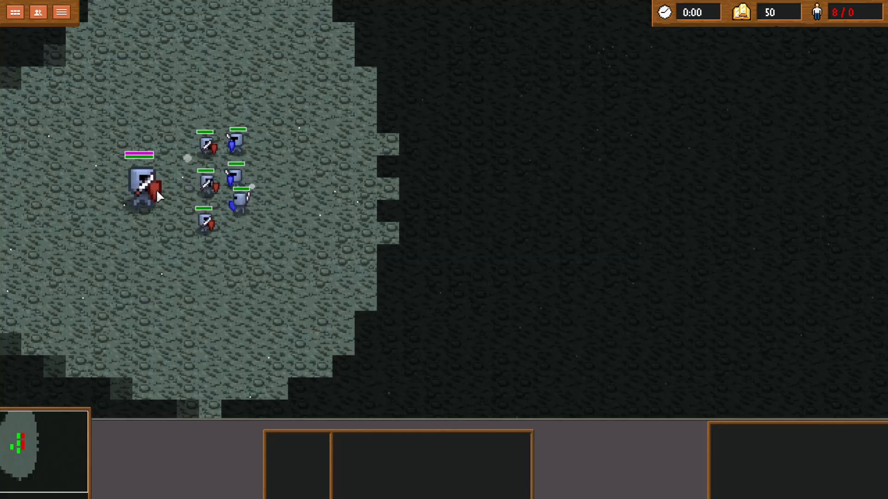
pyautogui.click(157, 189)
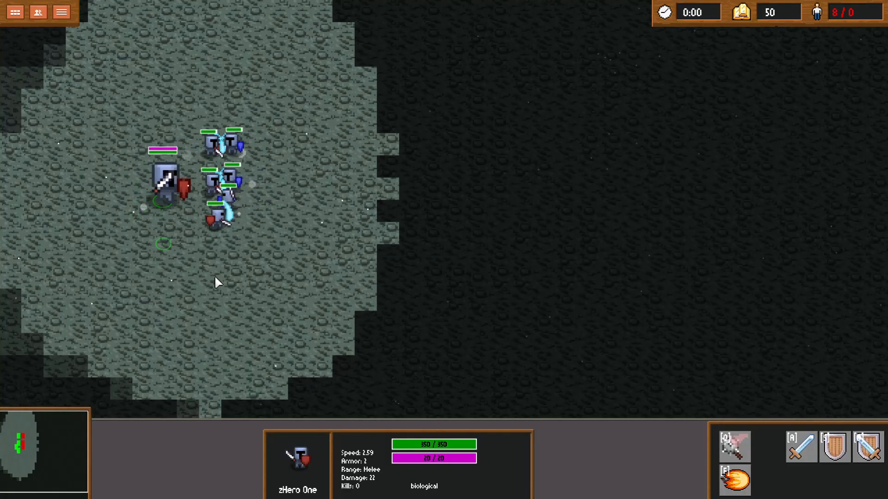
pyautogui.rightClick(234, 276)
pyautogui.press('f')
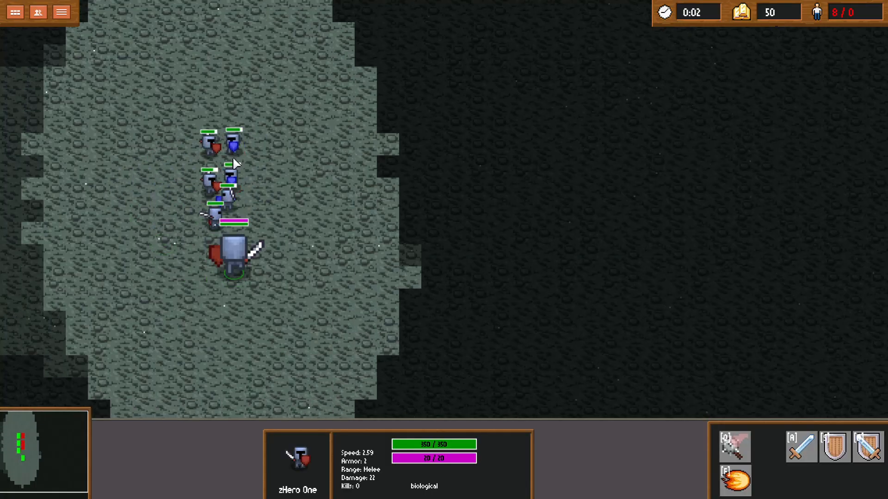
pyautogui.rightClick(254, 328)
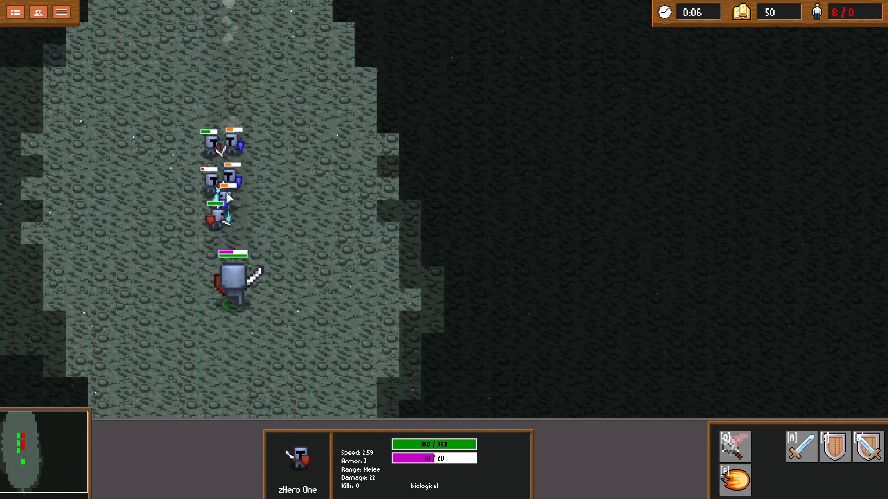
# Cast zHero Fireball at the enemy soldiers a second time and move the hero through the fight.
pyautogui.press('f')
pyautogui.rightClick(196, 340)
pyautogui.rightClick(268, 241)
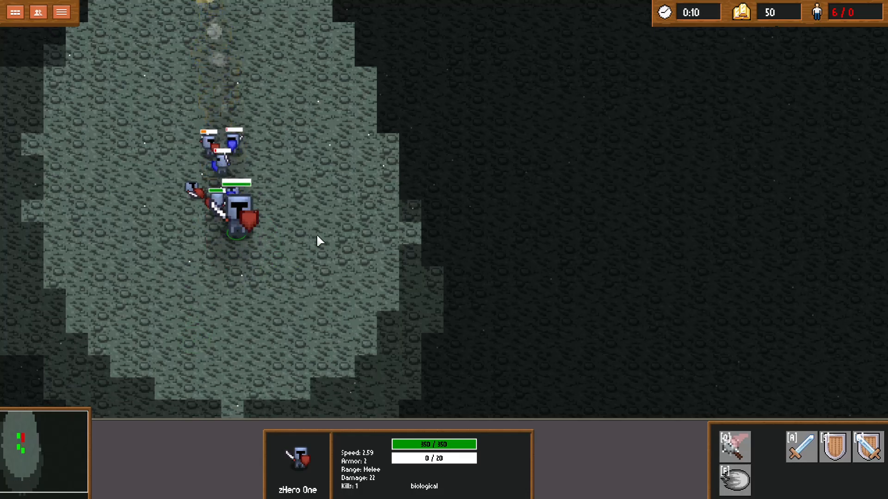
pyautogui.rightClick(293, 176)
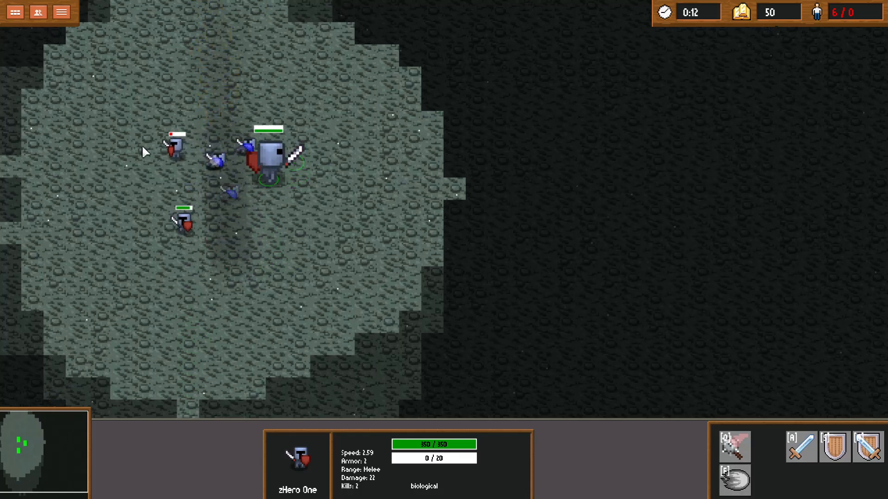
# Move the healthier surviving Soldier up beside the wounded one and reselect zHero One.
pyautogui.click(177, 226)
pyautogui.rightClick(170, 182)
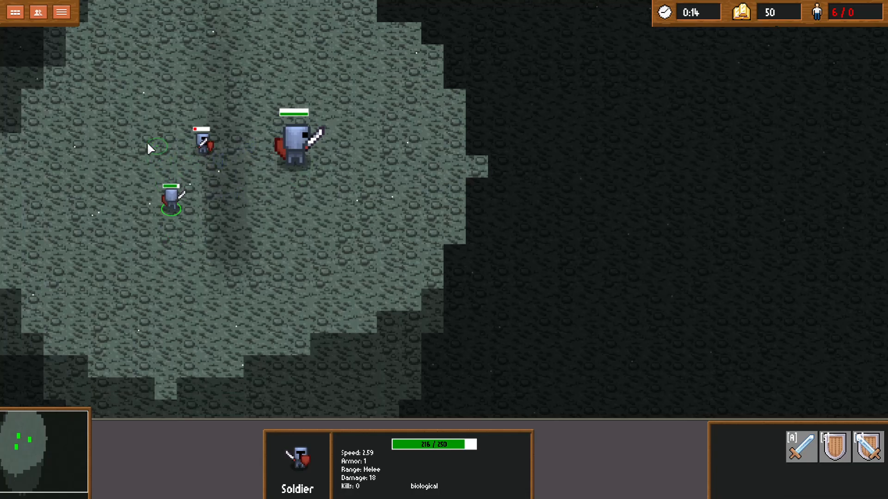
pyautogui.click(289, 145)
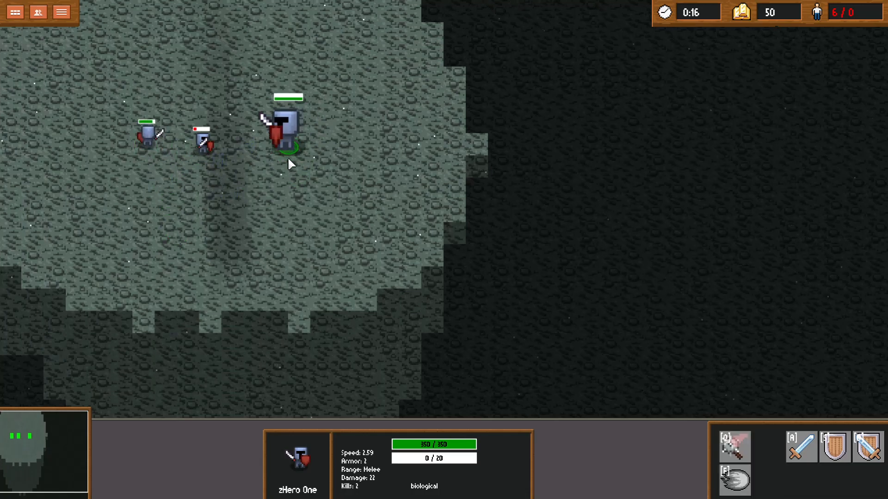
# Trigger the hero's first ability, try repeatedly to cast zHero Fireball without mana, and return to the map editor.
pyautogui.rightClick(288, 160)
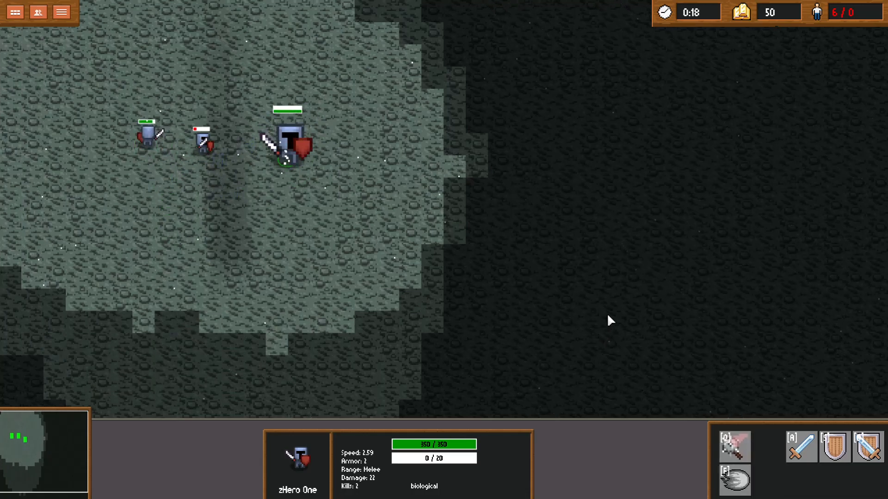
pyautogui.press('q')
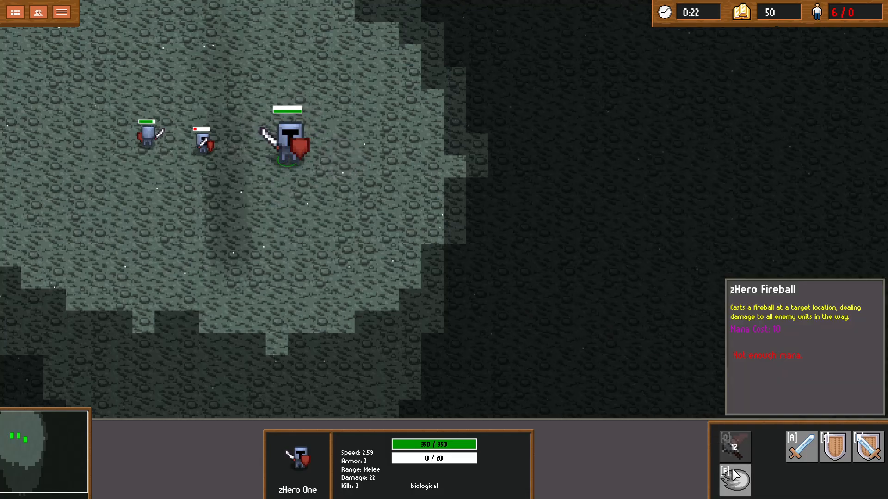
pyautogui.press('f')
pyautogui.press('f')
pyautogui.press('f')
pyautogui.press('f')
pyautogui.press('f')
pyautogui.press('f')
pyautogui.press('f')
pyautogui.press('f')
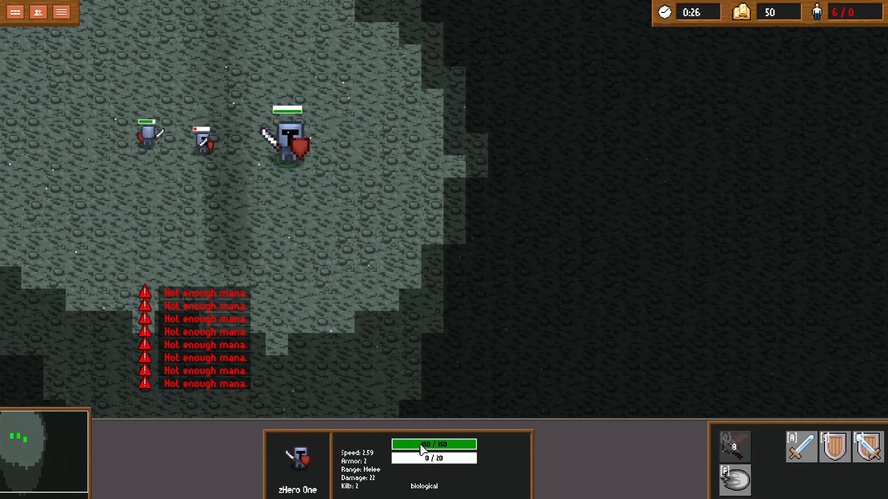
pyautogui.press('F5')
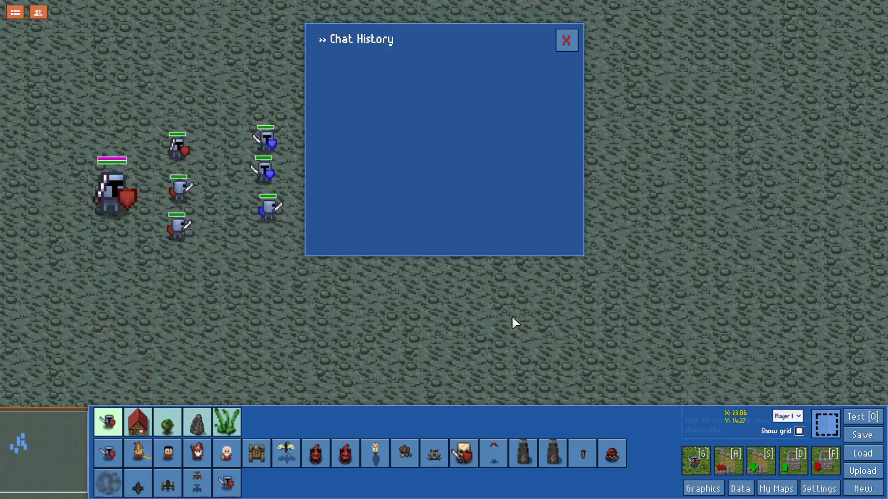
pyautogui.click(567, 42)
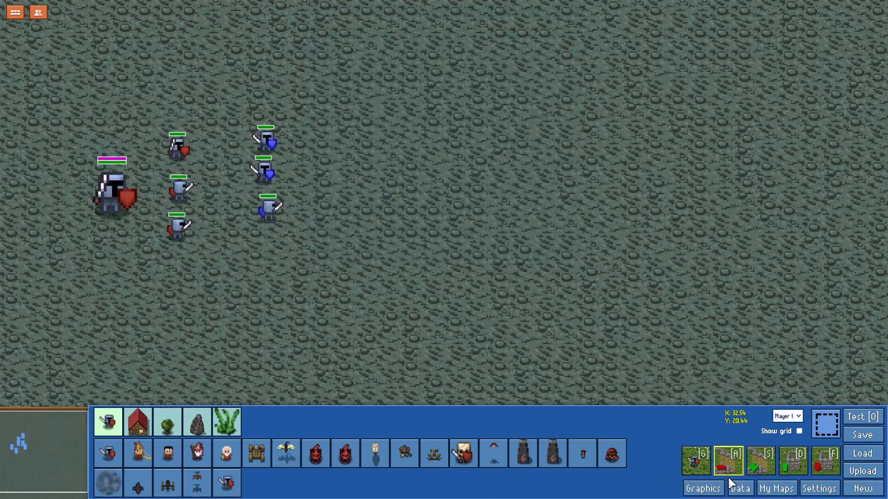
# Set the zHero One unit's manaRegenerationRate to 1 and close the data editor.
pyautogui.click(739, 488)
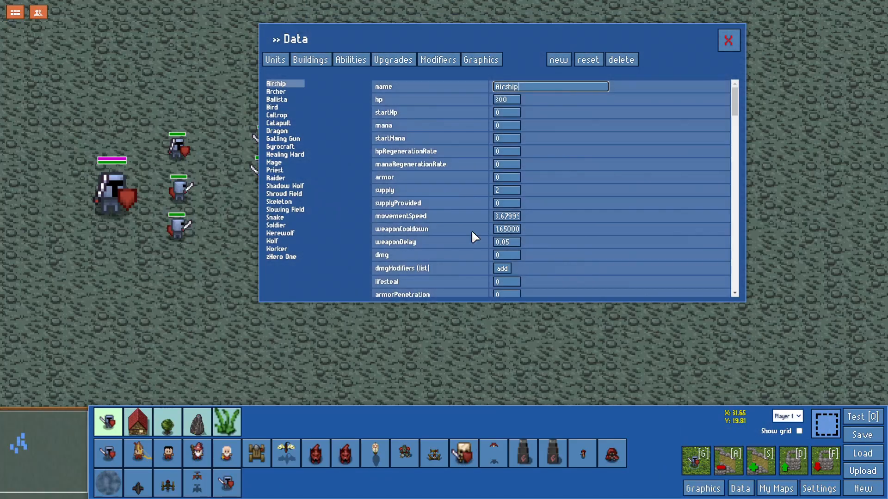
pyautogui.click(276, 257)
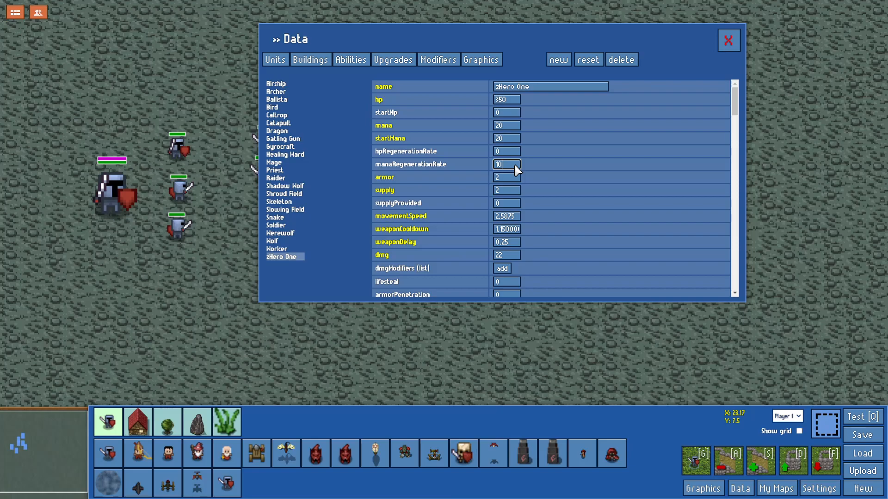
pyautogui.moveTo(479, 178)
pyautogui.click(506, 150)
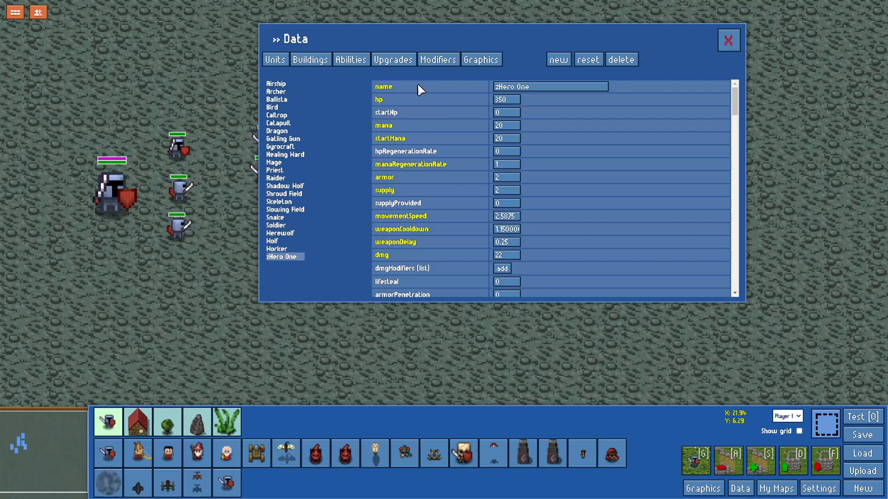
pyautogui.click(393, 59)
pyautogui.click(728, 41)
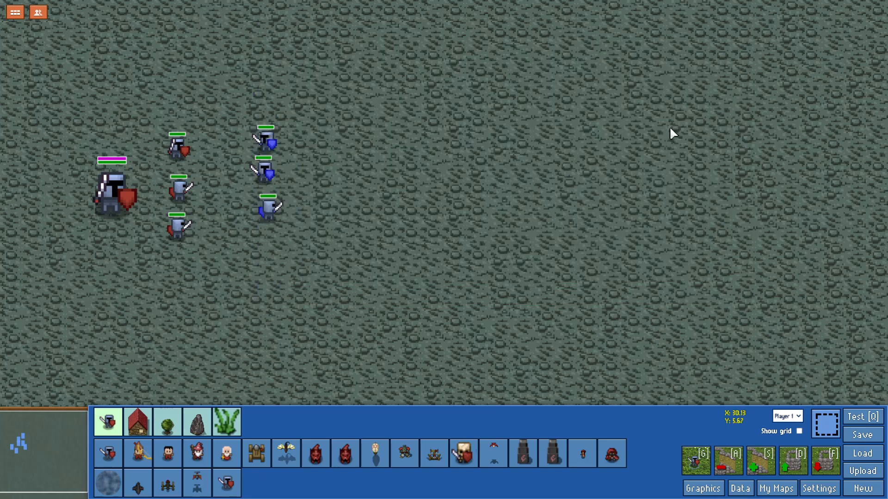
# Start a test game, move the hero below the fight and cast zHero Fireball up through the enemy soldiers.
pyautogui.press('q')
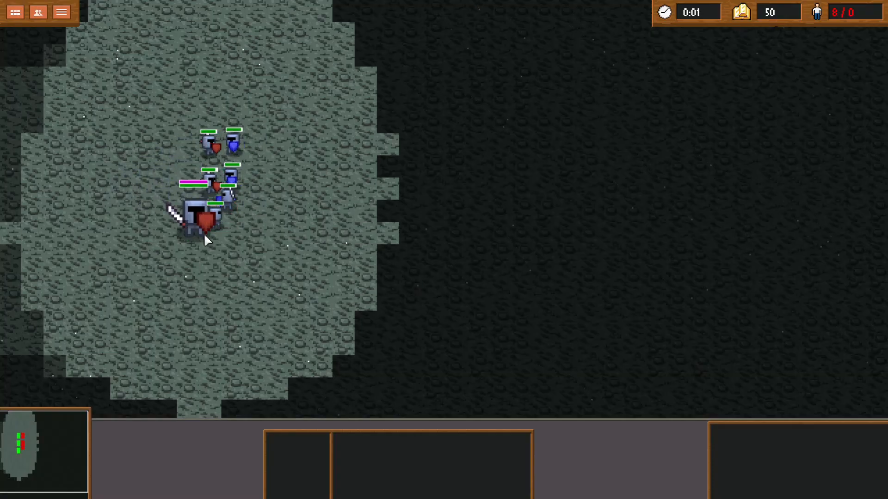
pyautogui.click(199, 215)
pyautogui.rightClick(258, 311)
pyautogui.press('f')
pyautogui.click(258, 175)
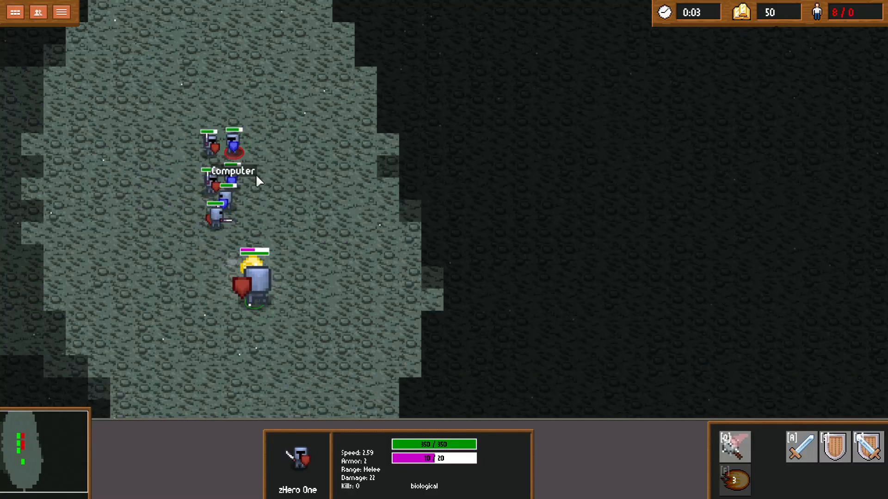
pyautogui.rightClick(250, 376)
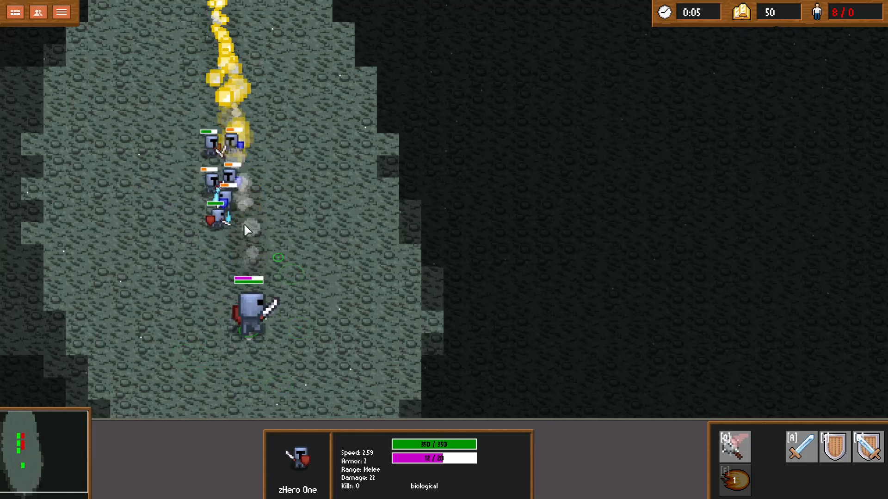
# Reposition the hero around the fighting soldiers and cast another zHero Fireball toward the east.
pyautogui.rightClick(149, 214)
pyautogui.click(197, 189)
pyautogui.click(235, 293)
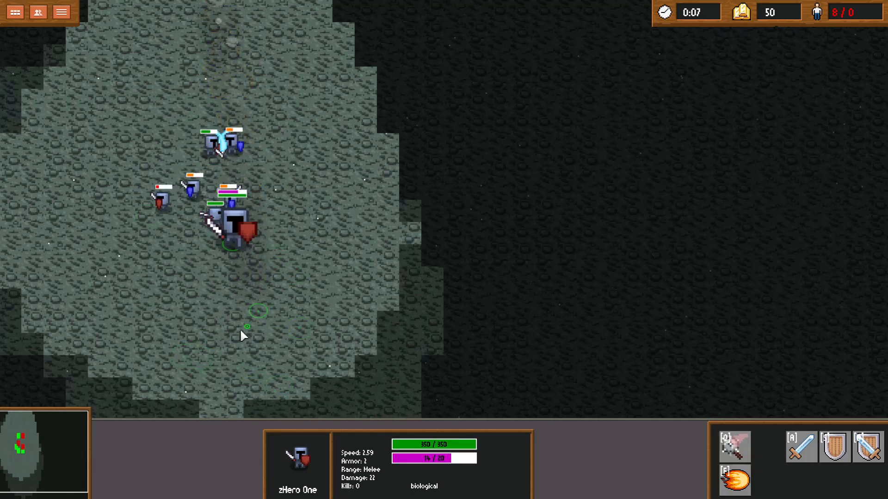
pyautogui.rightClick(236, 309)
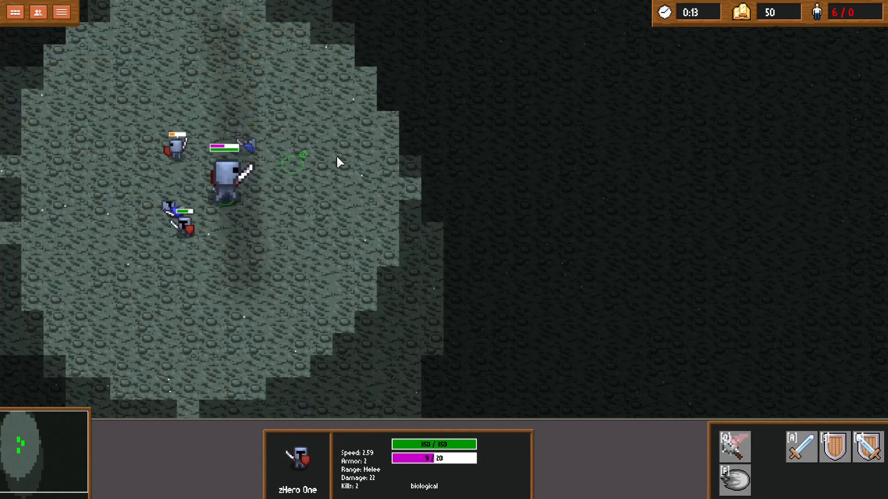
pyautogui.press('f')
pyautogui.rightClick(240, 296)
pyautogui.rightClick(293, 173)
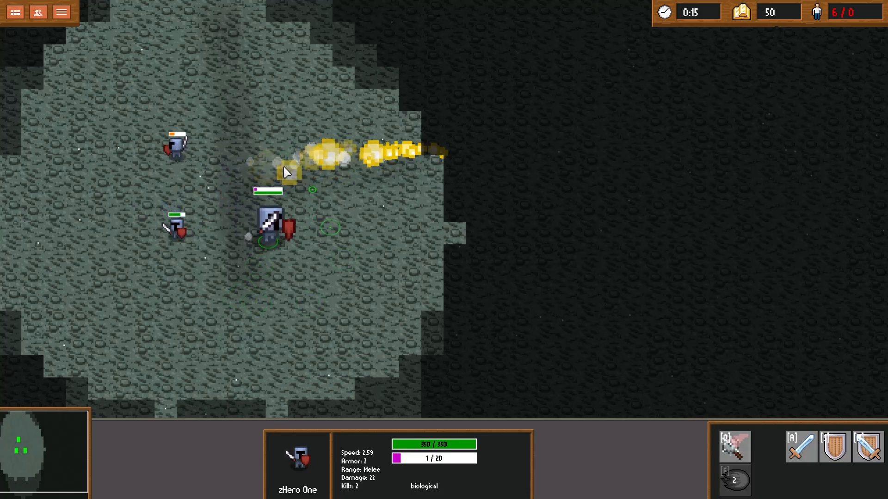
# Try repeatedly to recast zHero Fireball while walking the hero around to let its mana regenerate.
pyautogui.press('f')
pyautogui.rightClick(312, 202)
pyautogui.press('f')
pyautogui.press('f')
pyautogui.press('f')
pyautogui.press('f')
pyautogui.press('f')
pyautogui.press('f')
pyautogui.press('f')
pyautogui.press('f')
pyautogui.press('f')
pyautogui.press('f')
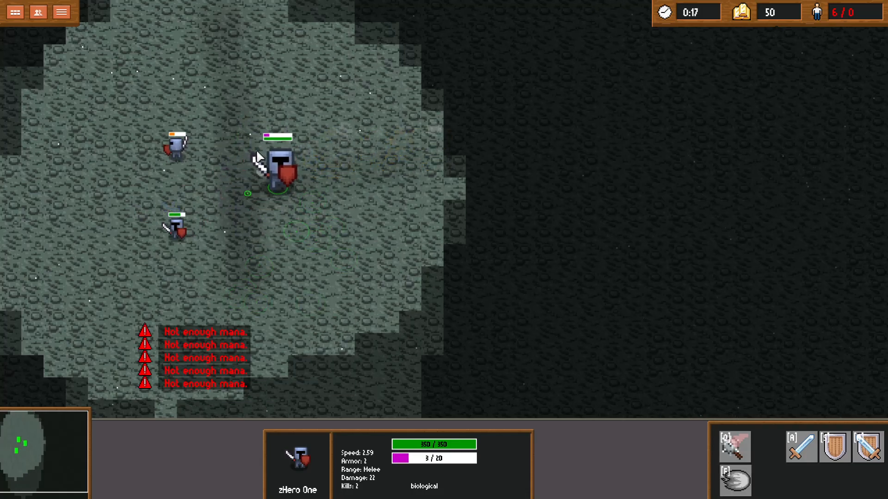
pyautogui.rightClick(286, 127)
pyautogui.rightClick(254, 162)
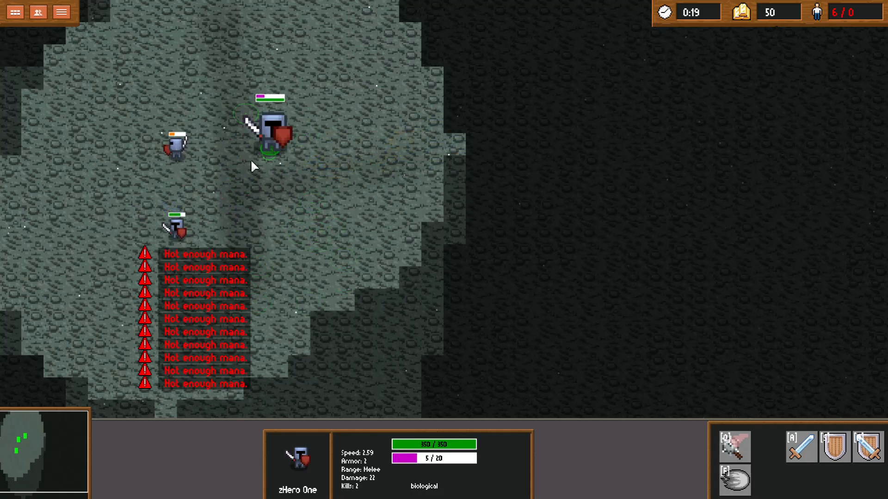
pyautogui.rightClick(321, 133)
pyautogui.rightClick(290, 165)
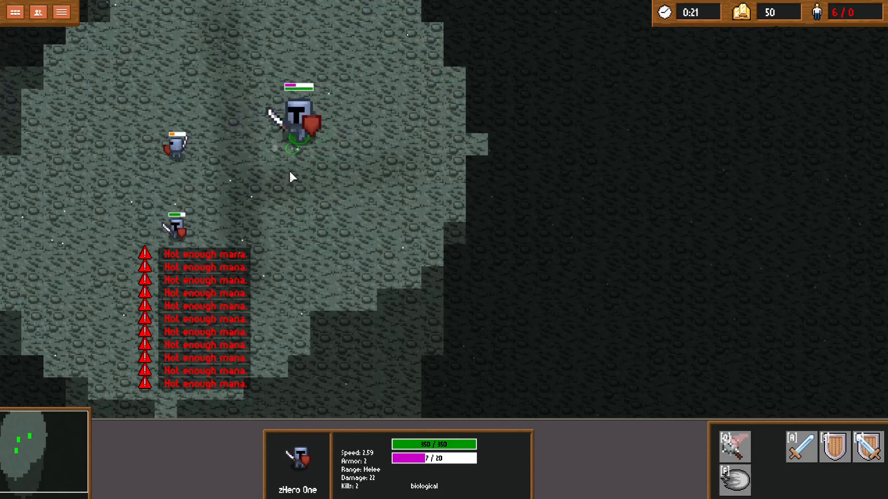
# Line up the two allied soldiers, move the hero east of them and cast zHero Fireball through both.
pyautogui.click(178, 227)
pyautogui.rightClick(141, 146)
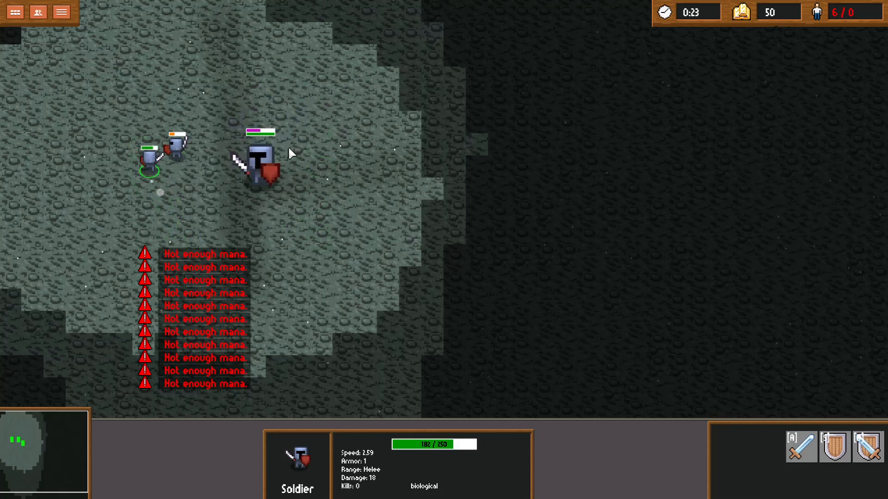
pyautogui.click(258, 159)
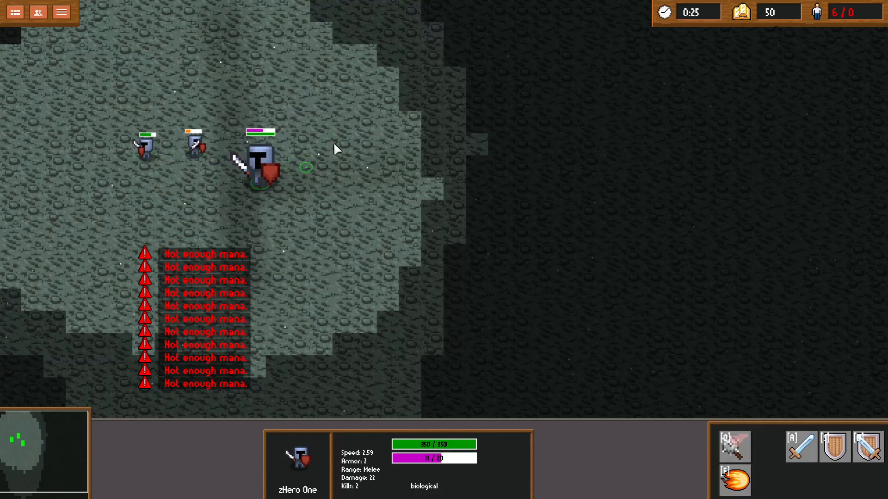
pyautogui.rightClick(354, 128)
pyautogui.press('q')
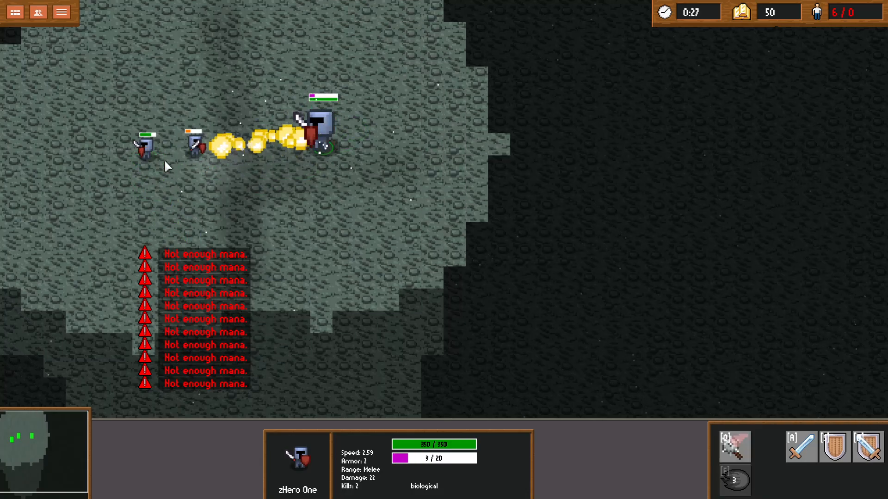
# Check whether the fireball hurt the allied soldier, move the hero beside it, and end the test game.
pyautogui.click(192, 154)
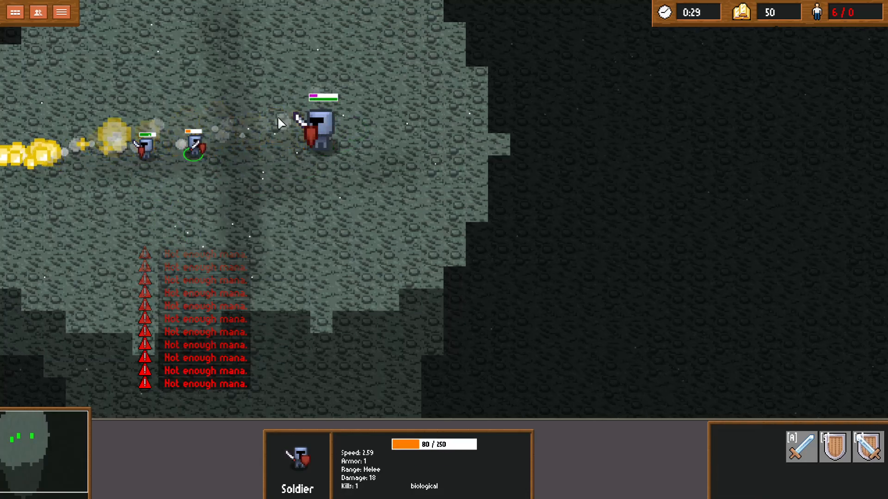
pyautogui.click(306, 132)
pyautogui.rightClick(214, 159)
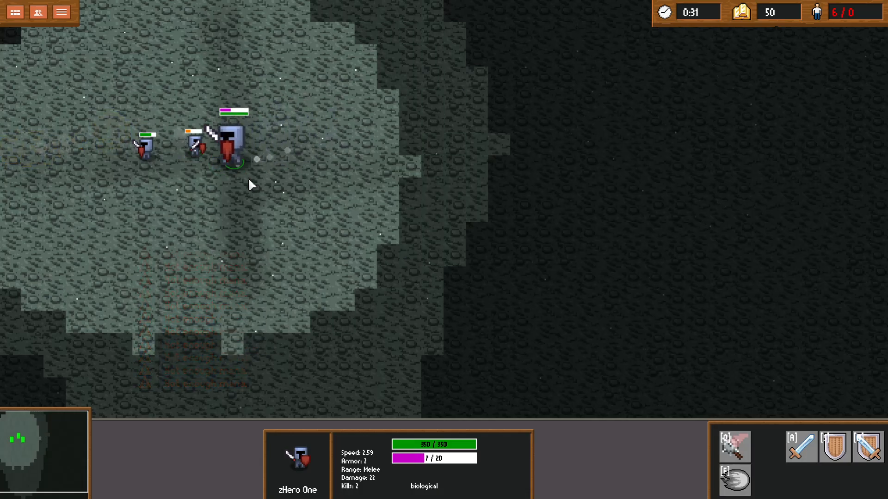
pyautogui.click(196, 155)
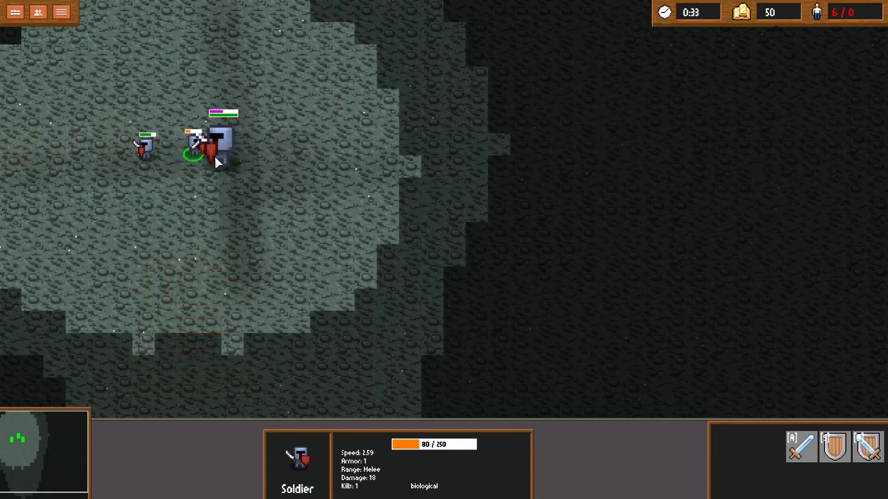
pyautogui.click(214, 155)
pyautogui.rightClick(270, 156)
pyautogui.press('f')
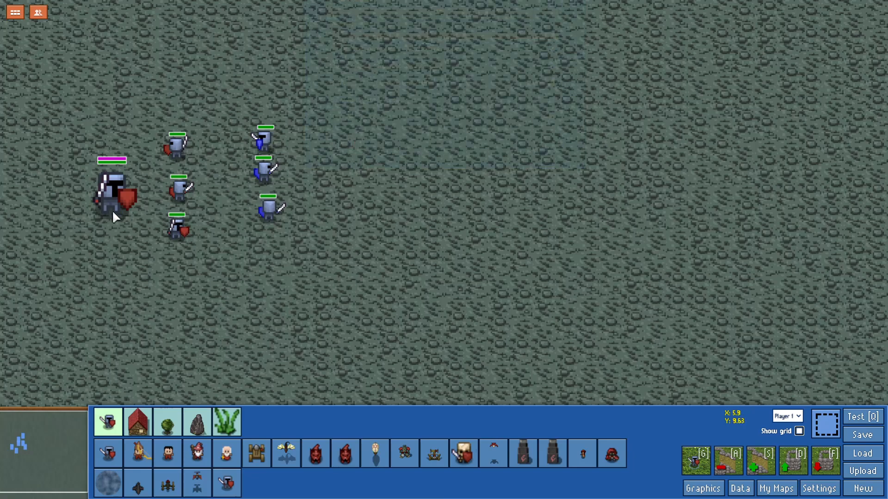
# Space the three blue enemy soldiers evenly in their column and nudge the middle red soldier into line.
pyautogui.click(114, 214)
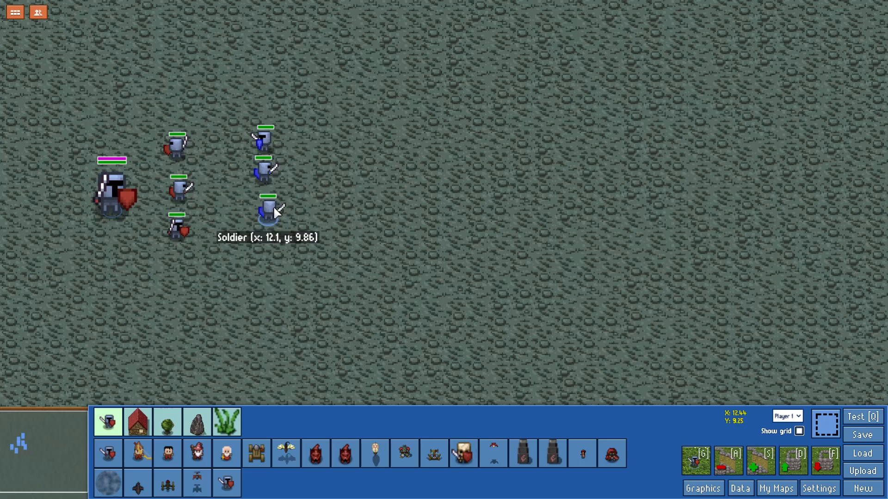
pyautogui.moveTo(271, 208); pyautogui.dragTo(271, 211)
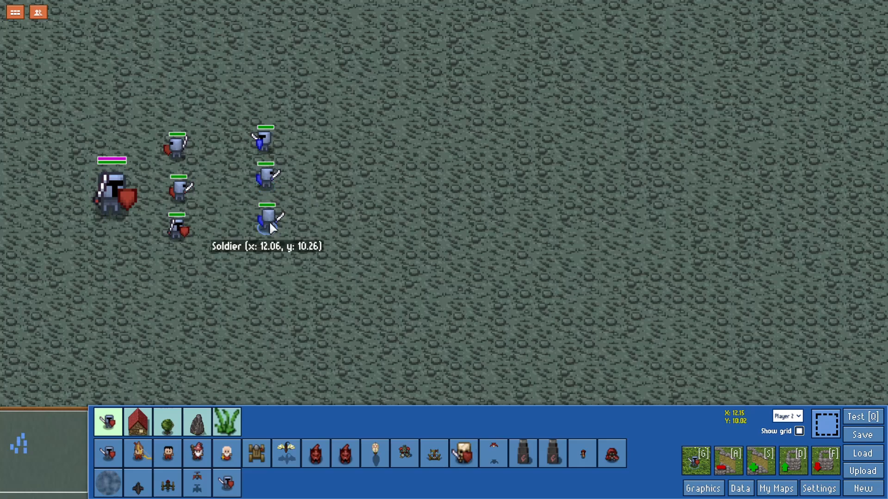
pyautogui.moveTo(262, 102); pyautogui.dragTo(296, 232)
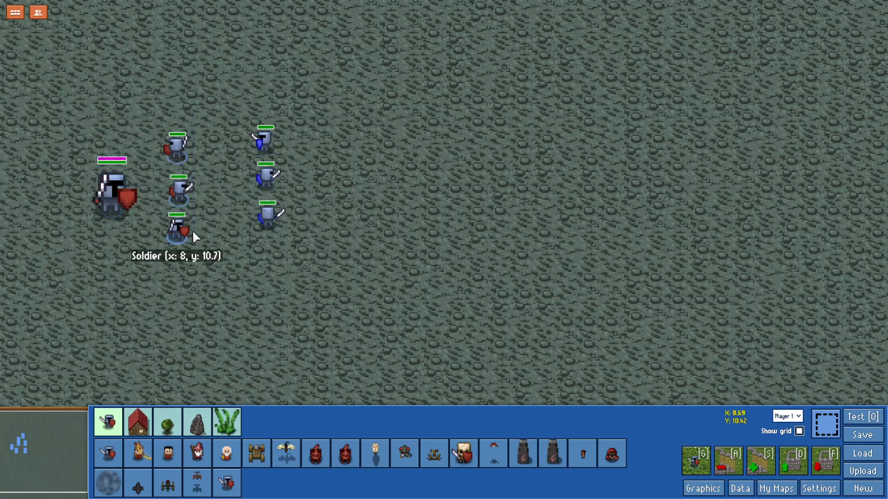
pyautogui.click(180, 193)
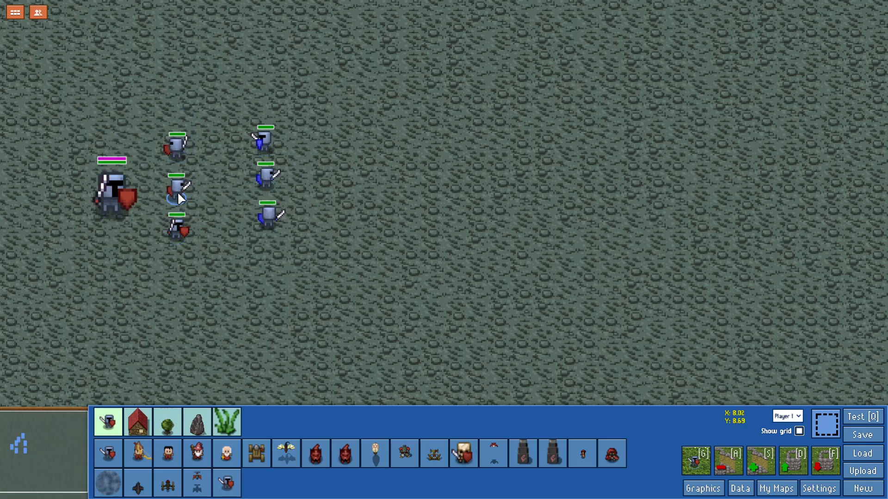
pyautogui.click(184, 223)
pyautogui.moveTo(225, 112); pyautogui.dragTo(276, 203)
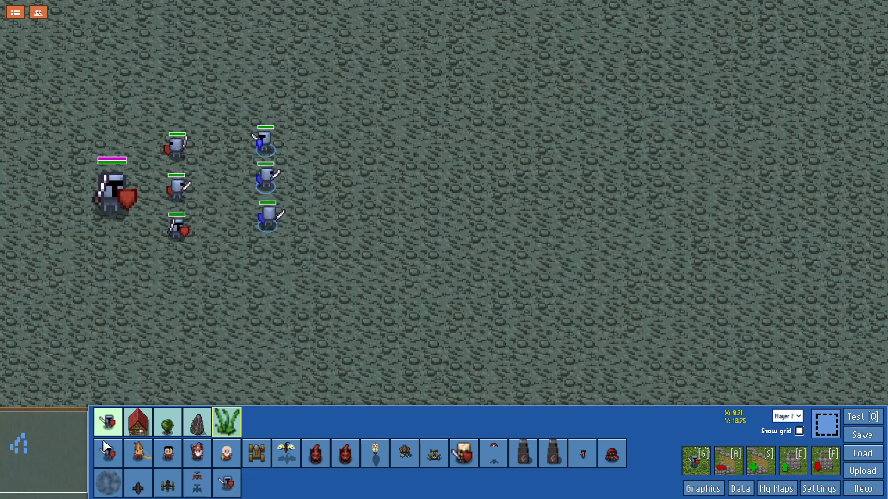
# Place four more Player 2 Soldiers below the enemy column and two above it, and start a test game.
pyautogui.click(109, 455)
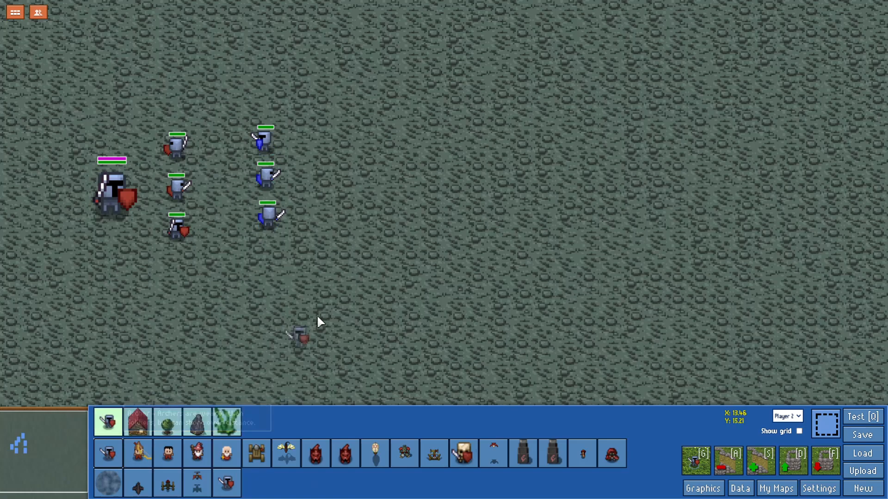
pyautogui.scroll(2, 286, 292)
pyautogui.scroll(-2, 124, 262)
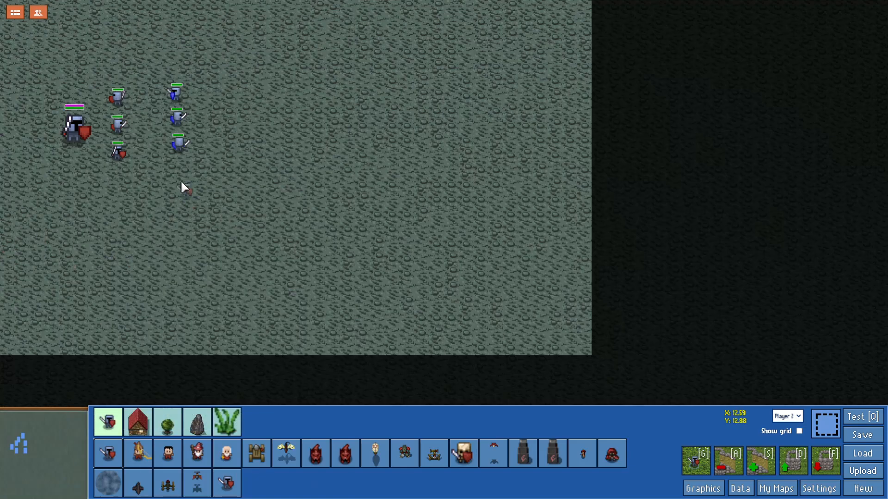
pyautogui.moveTo(175, 176)
pyautogui.mouseDown()
pyautogui.moveTo(158, 210)
pyautogui.moveTo(142, 198)
pyautogui.mouseUp()
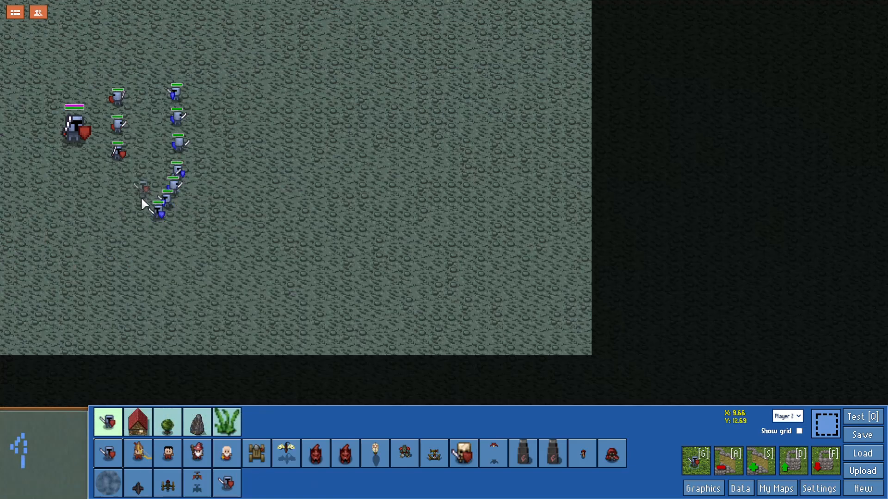
pyautogui.moveTo(147, 52); pyautogui.dragTo(159, 63)
pyautogui.scroll(2, 148, 60)
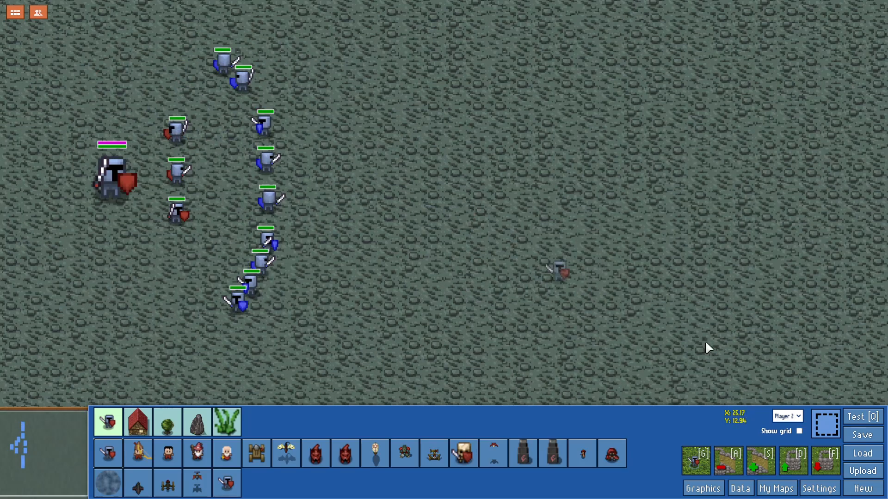
pyautogui.click(850, 423)
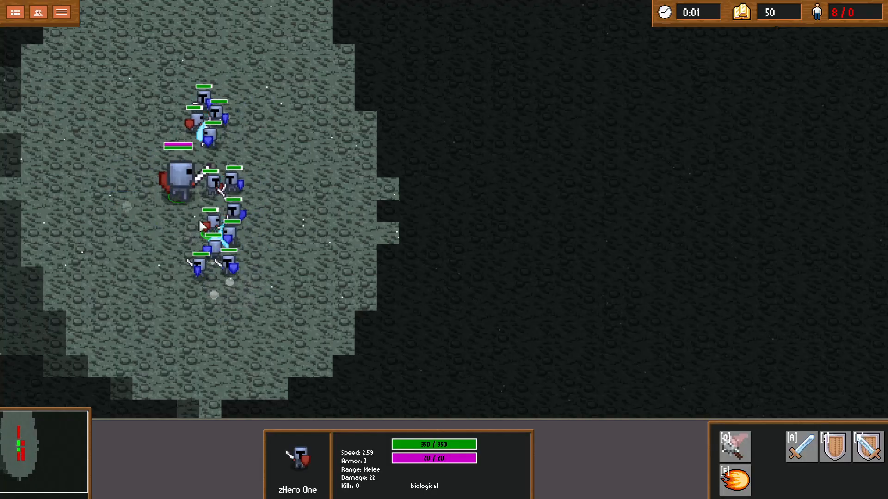
# Knock the enemy soldiers back with the hero's knockback ability, move the hero west and south, and cast zHero Fireball.
pyautogui.rightClick(109, 102)
pyautogui.press('q')
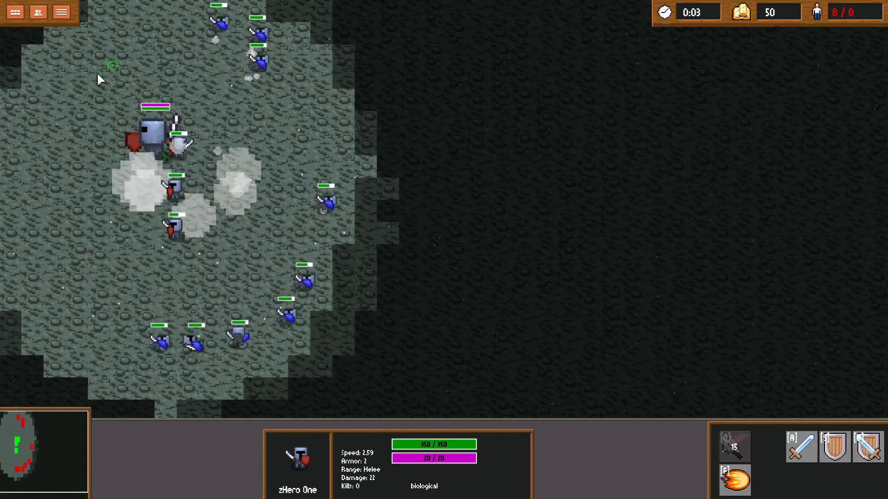
pyautogui.rightClick(83, 123)
pyautogui.rightClick(83, 279)
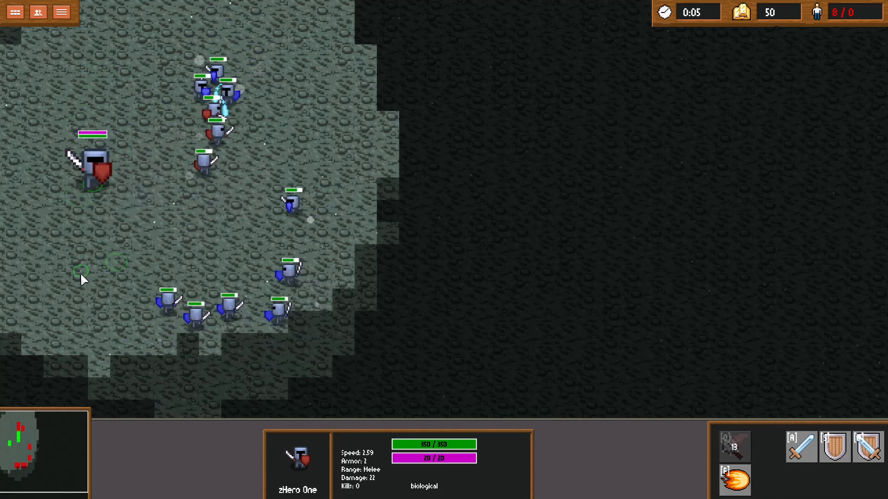
pyautogui.press('f')
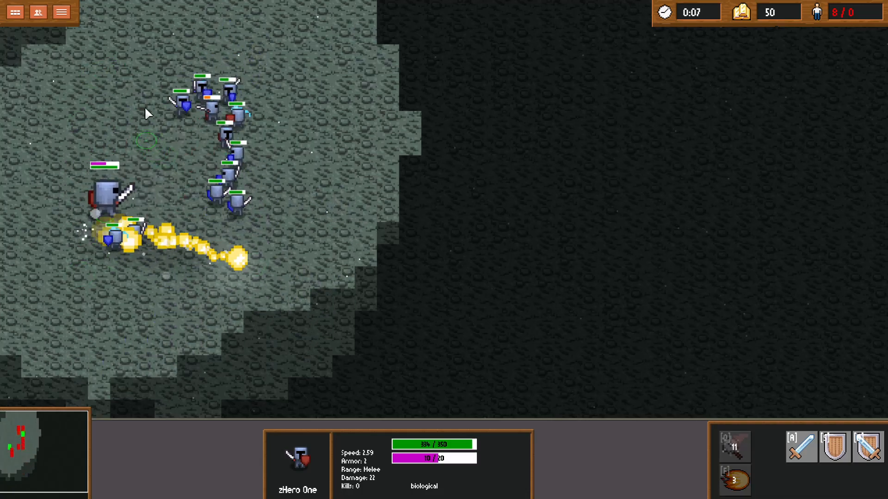
# Lead the hero around the north side of the melee and cast a second zHero Fireball before retreating east.
pyautogui.rightClick(133, 91)
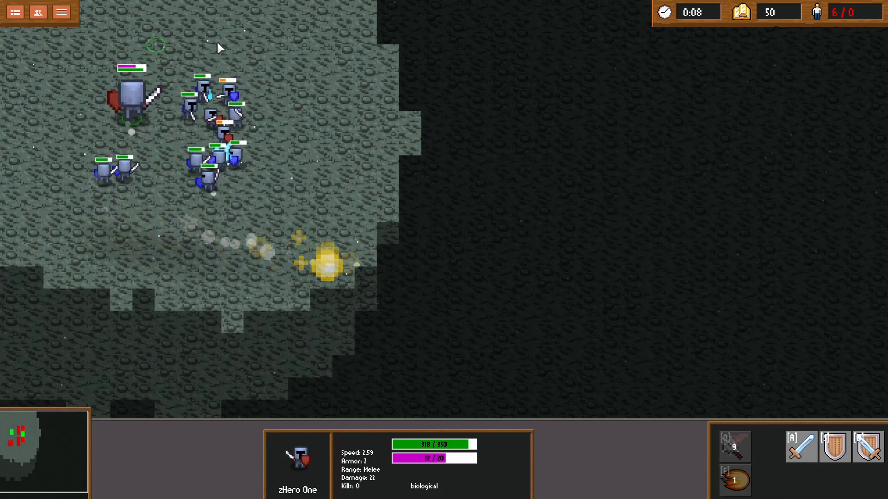
pyautogui.rightClick(242, 47)
pyautogui.rightClick(305, 91)
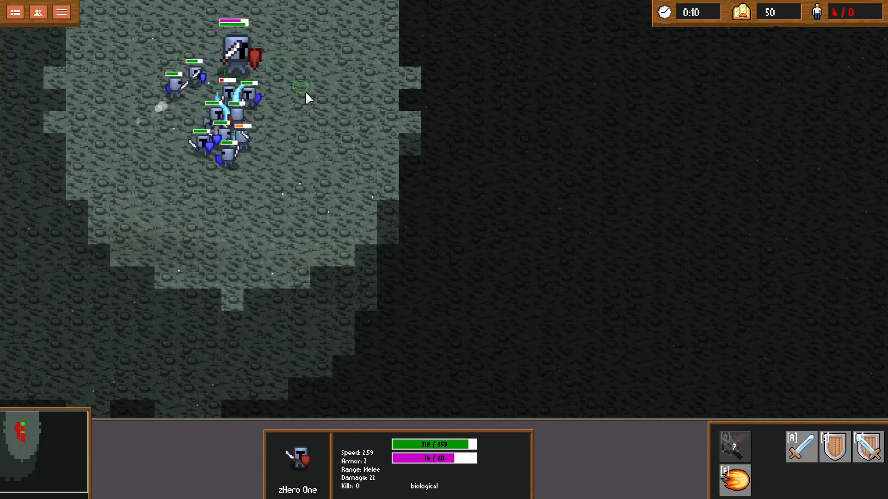
pyautogui.press('f')
pyautogui.rightClick(387, 119)
pyautogui.rightClick(374, 147)
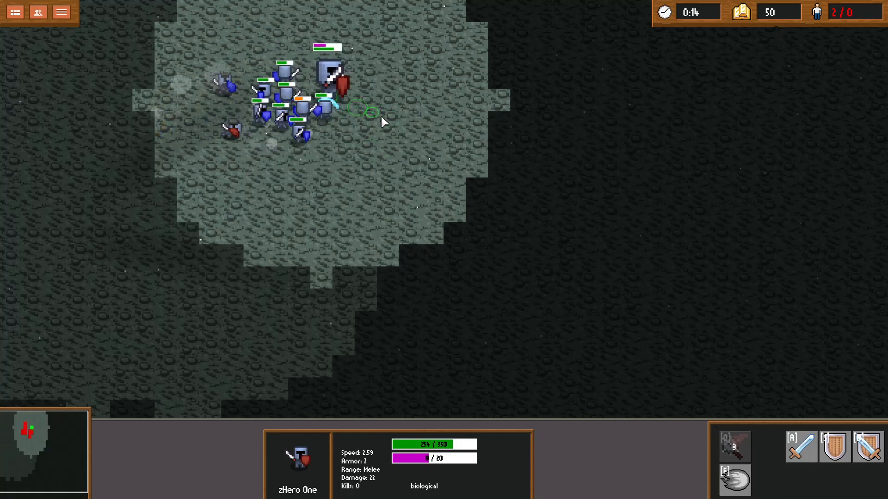
# Retreat the hero southeast with the enemy soldiers in pursuit and use the knockback ability on the group.
pyautogui.rightClick(400, 126)
pyautogui.rightClick(414, 135)
pyautogui.rightClick(455, 224)
pyautogui.rightClick(463, 262)
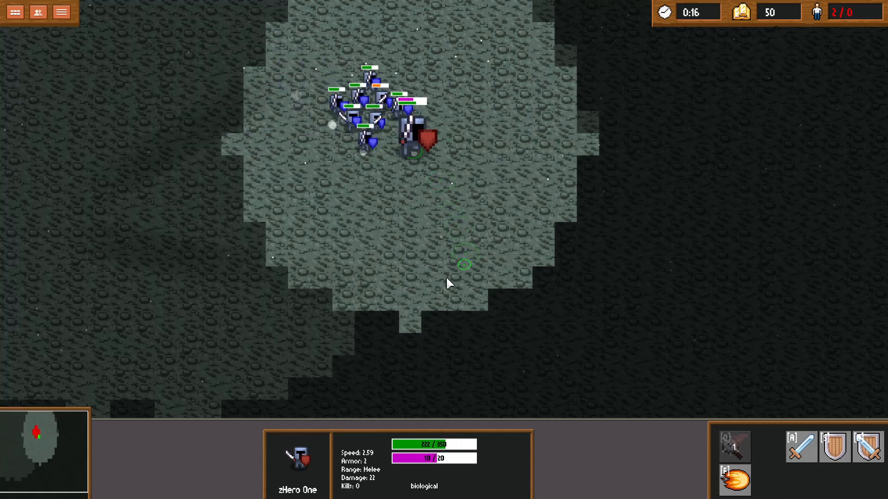
pyautogui.rightClick(439, 279)
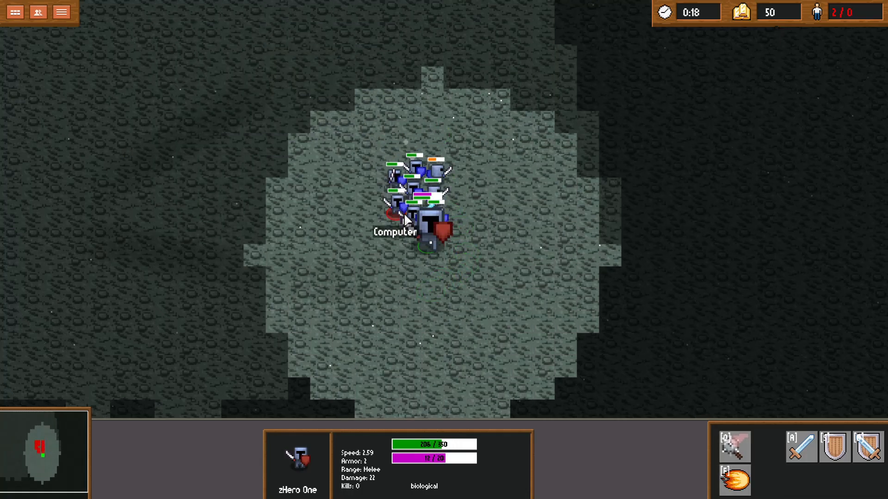
pyautogui.press('q')
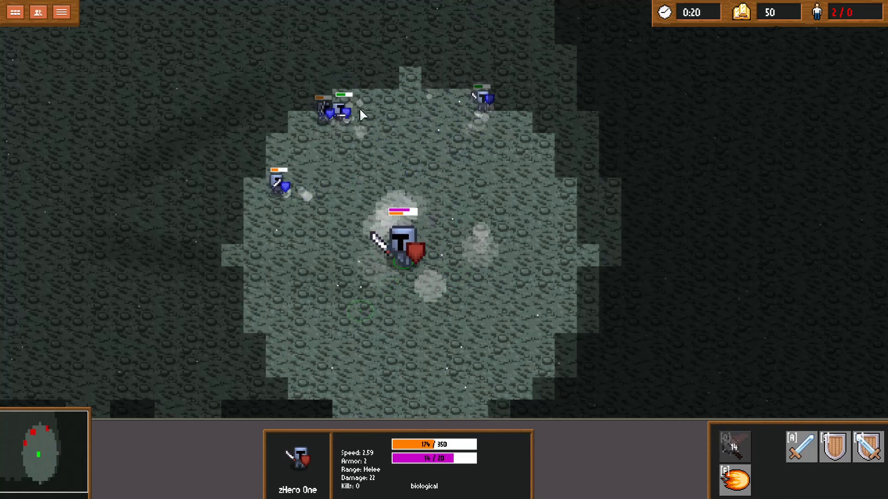
# Keep kiting the remaining enemy soldiers while casting zHero Fireball at them, and end the test game.
pyautogui.press('e')
pyautogui.rightClick(325, 352)
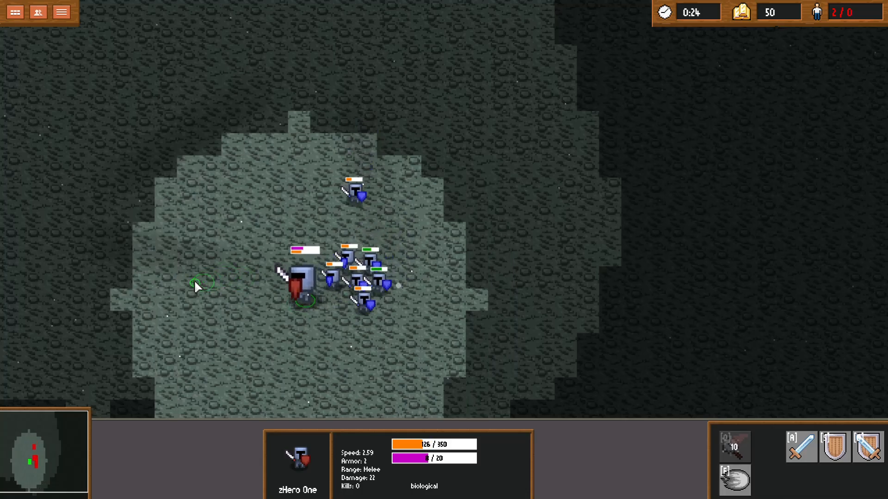
pyautogui.rightClick(182, 284)
pyautogui.press('f')
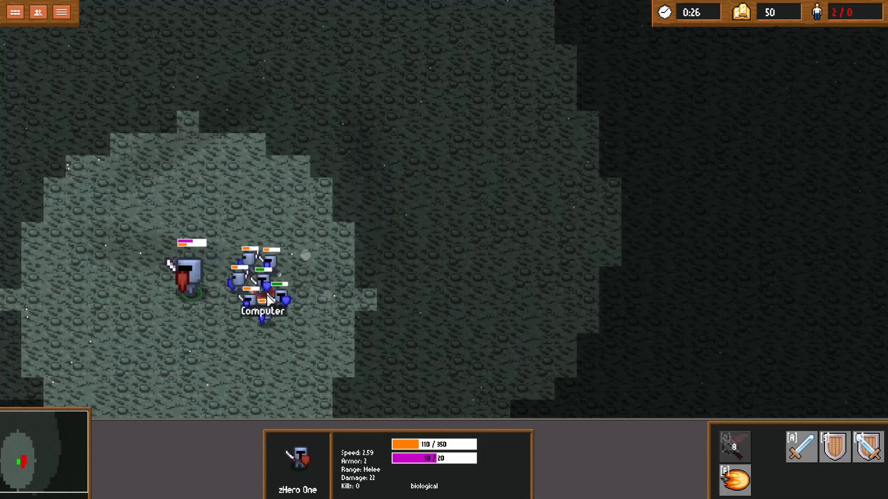
pyautogui.rightClick(235, 245)
pyautogui.rightClick(301, 174)
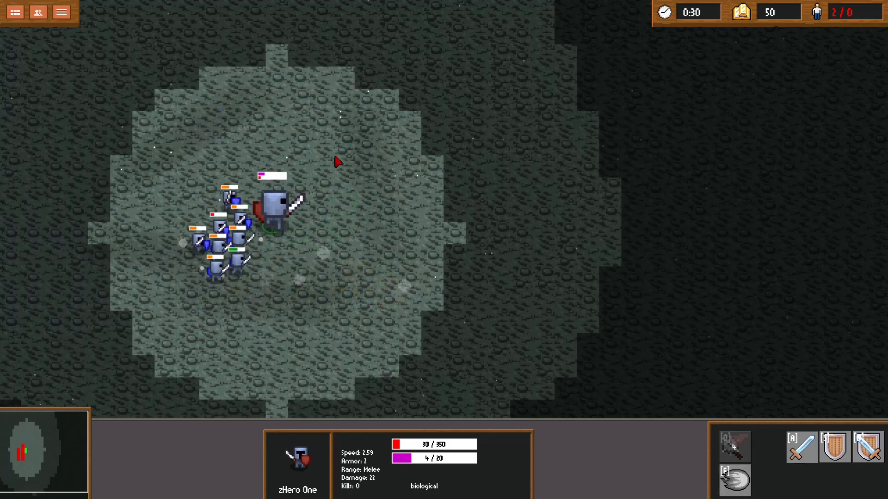
pyautogui.click(259, 255)
pyautogui.press('d')
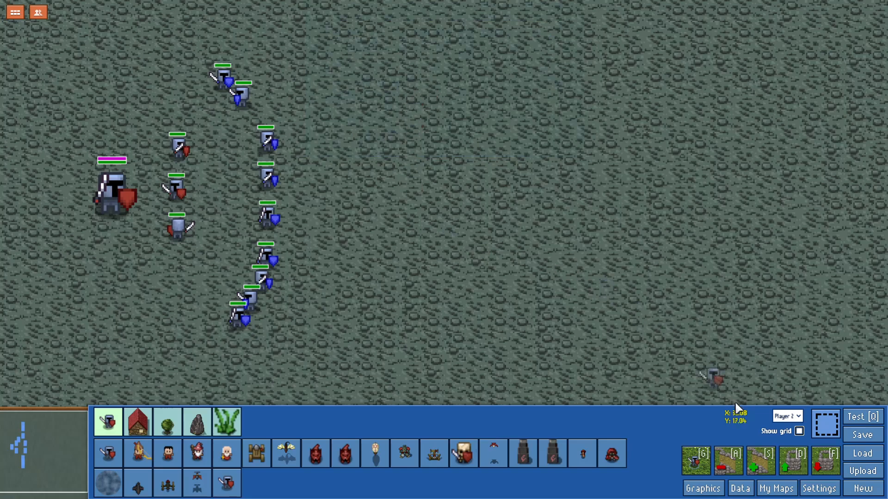
# Tighten the blue enemy soldiers into a compact arc by moving the upper pair down and the middle and lower ones up.
pyautogui.click(826, 424)
pyautogui.moveTo(223, 71); pyautogui.dragTo(248, 103)
pyautogui.rightClick(256, 121)
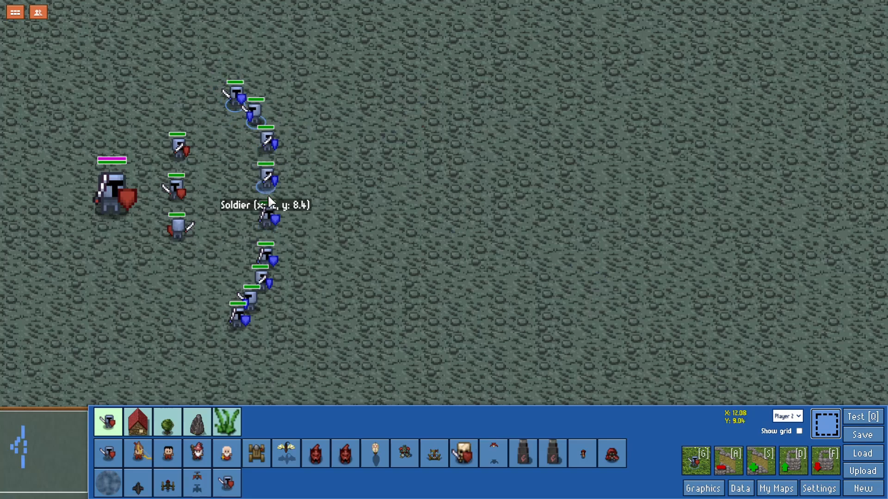
pyautogui.moveTo(272, 179); pyautogui.dragTo(277, 170)
pyautogui.moveTo(272, 207); pyautogui.dragTo(272, 199)
pyautogui.moveTo(269, 291); pyautogui.dragTo(276, 260)
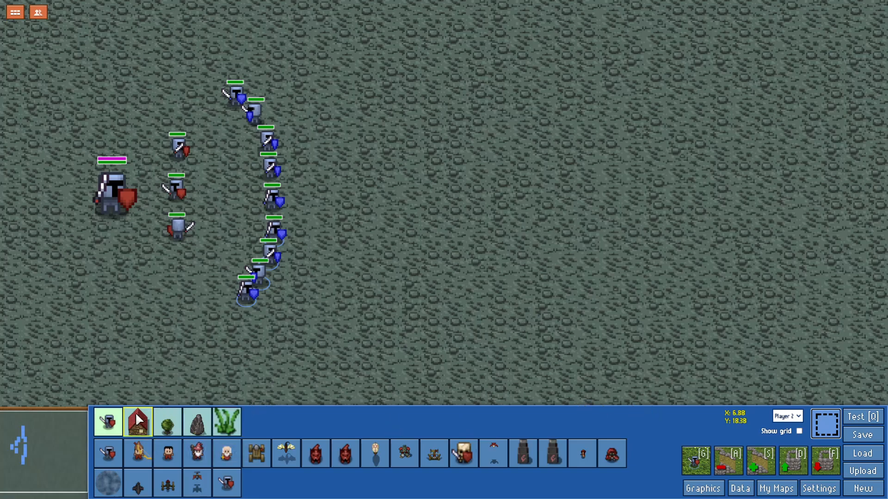
# Open the Data editor, shift its window away from the placed units, and look over the Units and Buildings data.
pyautogui.click(103, 203)
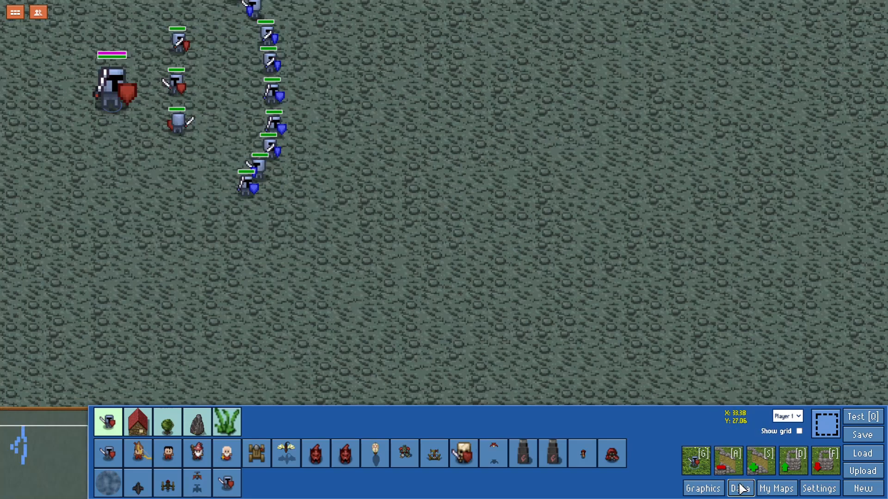
pyautogui.click(740, 488)
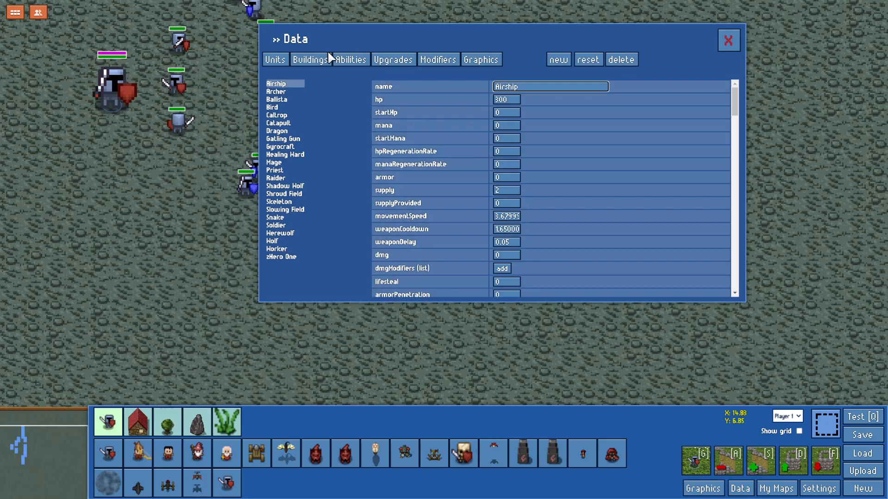
pyautogui.moveTo(310, 61); pyautogui.dragTo(359, 86)
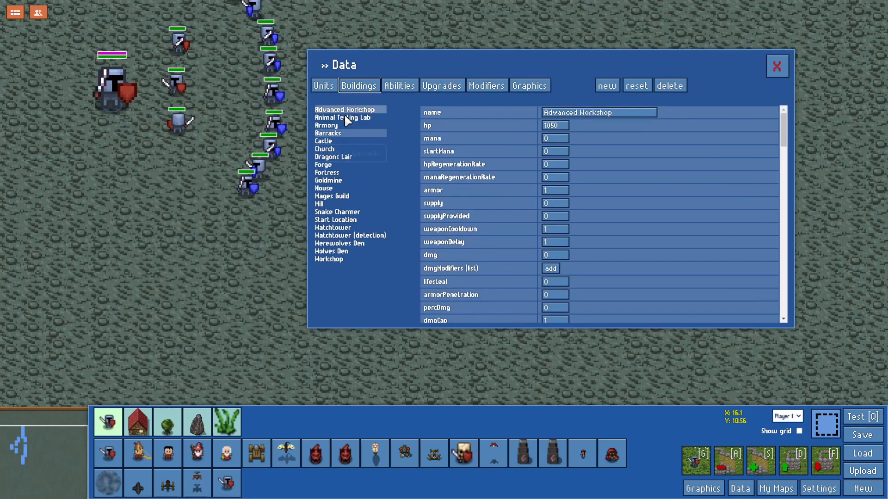
pyautogui.click(334, 83)
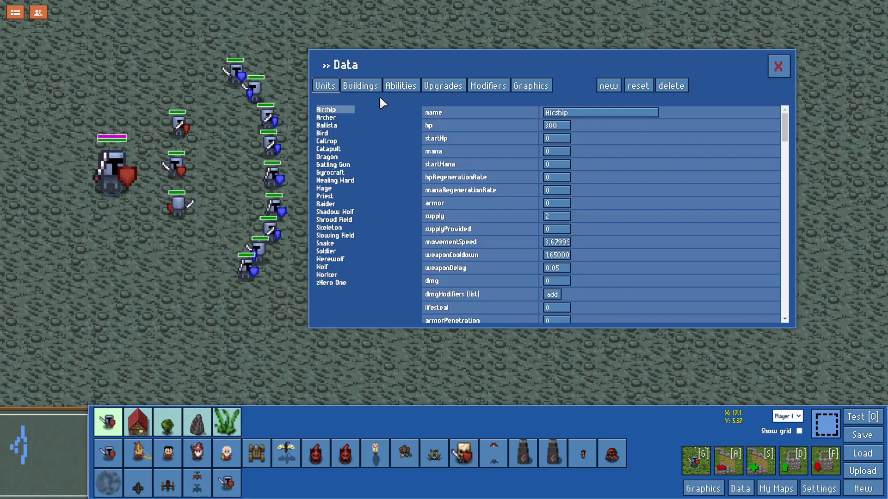
pyautogui.click(349, 89)
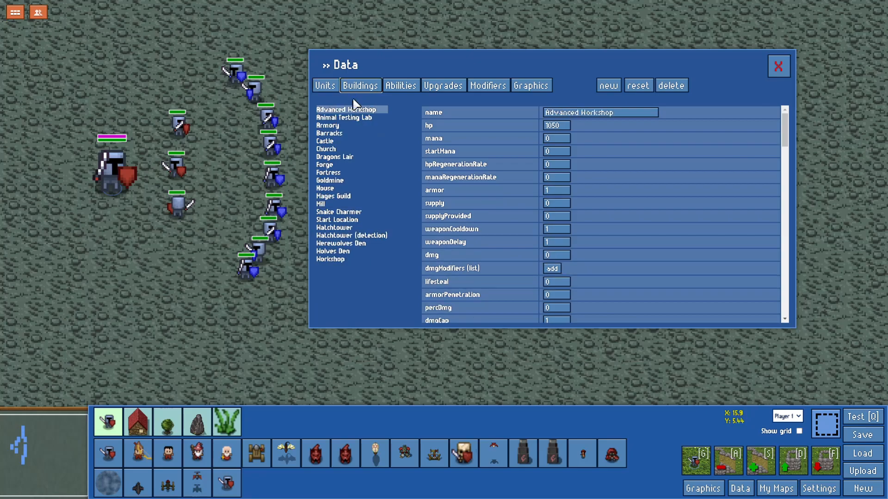
# Enable uniqueAndHeroic for the zHero One unit and close the Data editor.
pyautogui.click(334, 90)
pyautogui.click(343, 283)
pyautogui.scroll(-10, 578, 217)
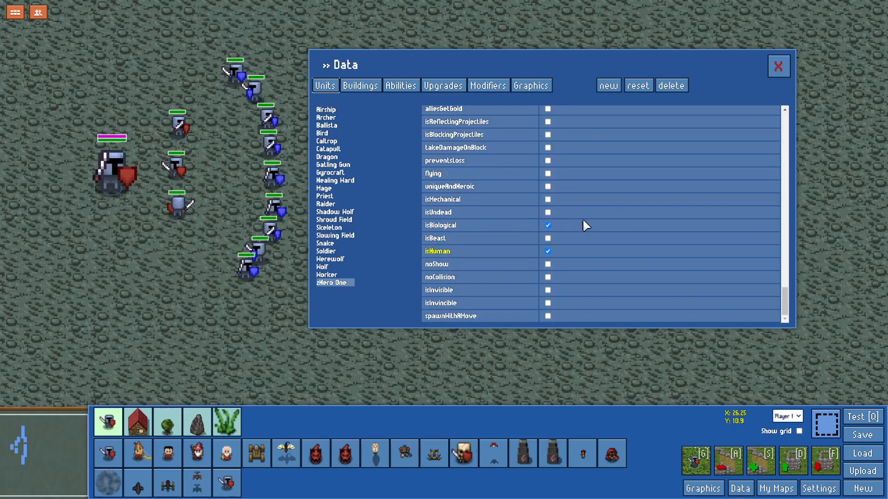
pyautogui.moveTo(520, 192)
pyautogui.click(548, 187)
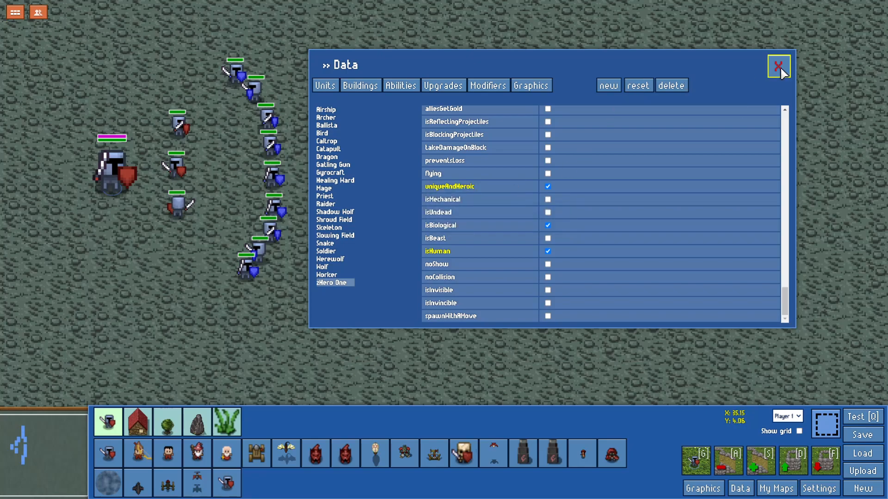
pyautogui.click(373, 87)
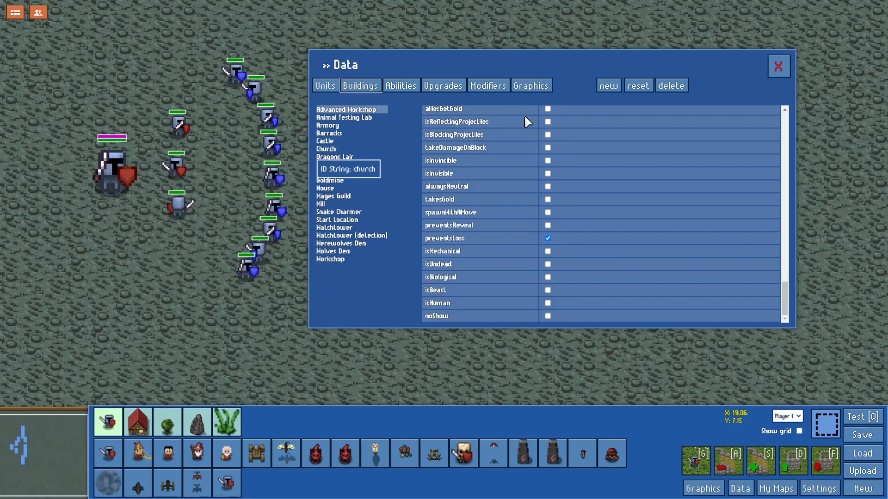
pyautogui.click(777, 70)
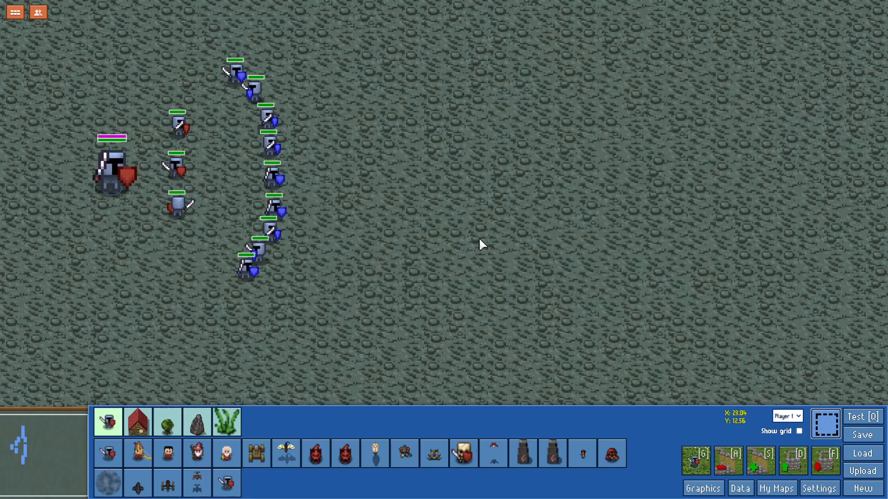
# Delete all the placed soldiers and the zHero One unit from the map.
pyautogui.moveTo(159, 76); pyautogui.dragTo(326, 279)
pyautogui.press('Delete')
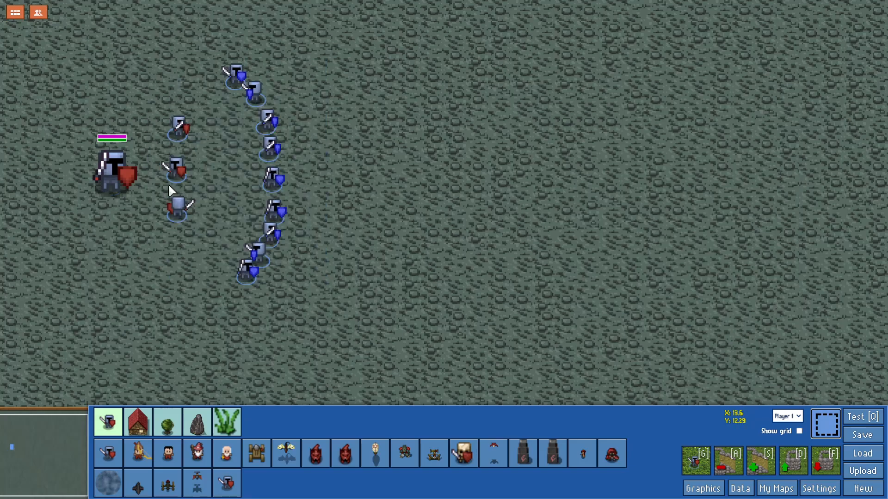
pyautogui.moveTo(124, 182); pyautogui.dragTo(300, 173)
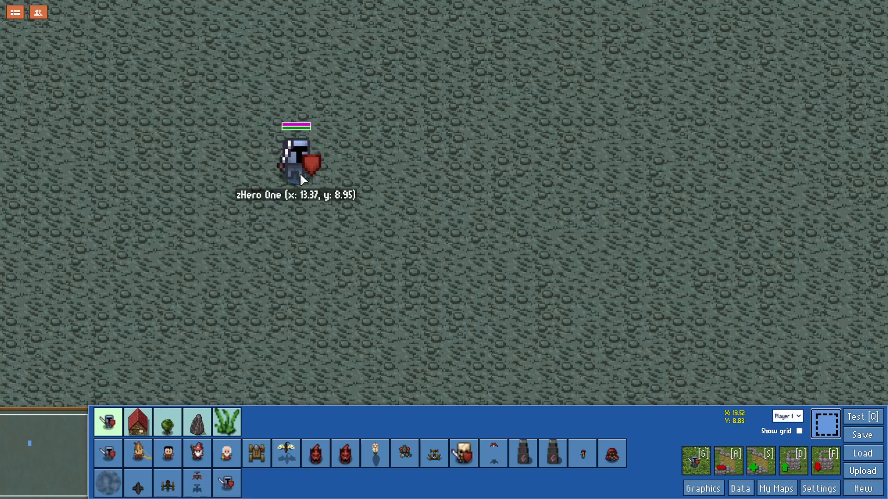
pyautogui.press('Delete')
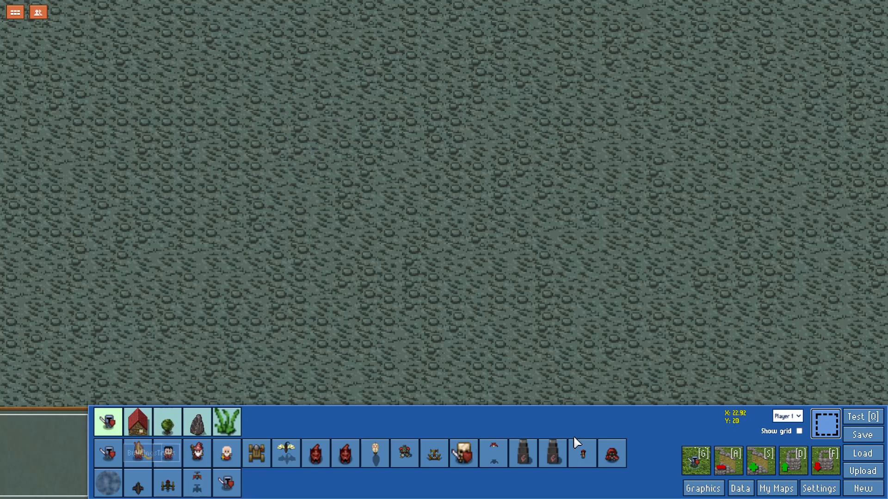
# Examine the Barracks building's data down to its list of training commands.
pyautogui.click(739, 487)
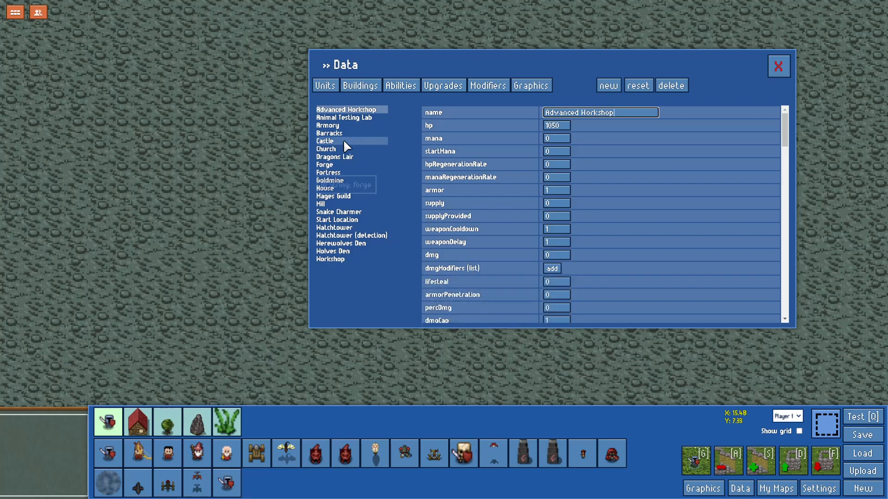
pyautogui.click(359, 88)
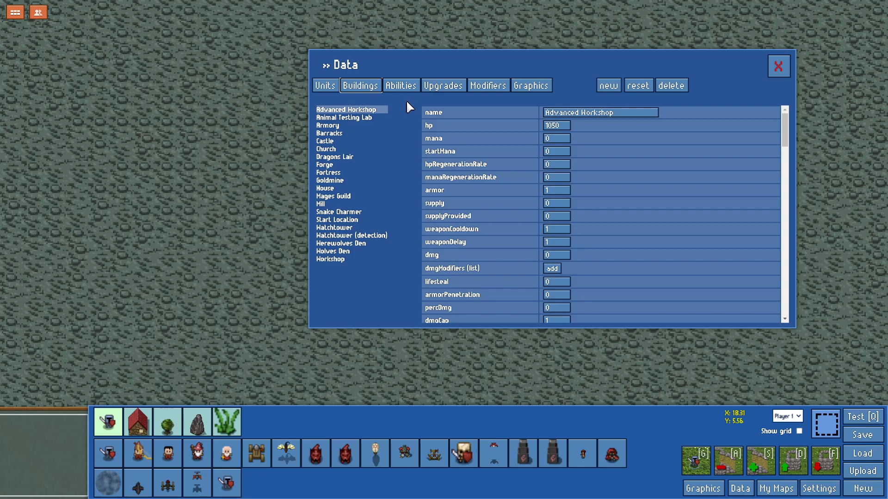
pyautogui.click(349, 133)
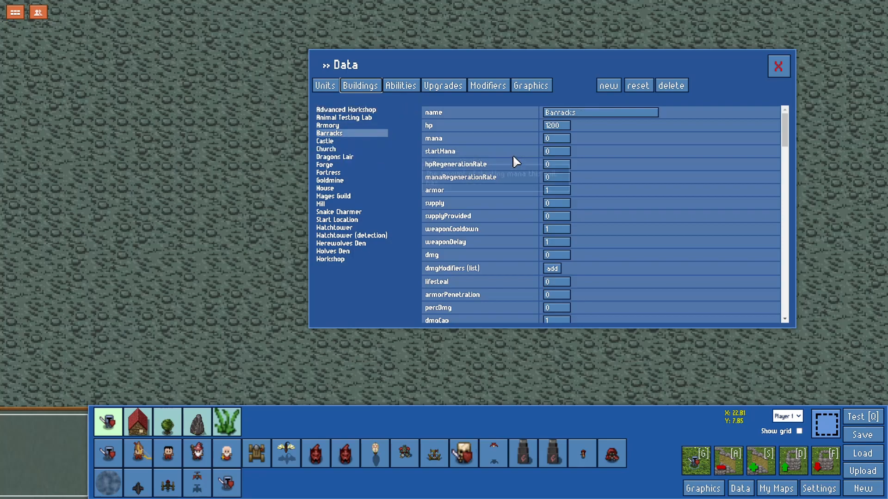
pyautogui.scroll(-4, 566, 176)
pyautogui.scroll(-5, 566, 175)
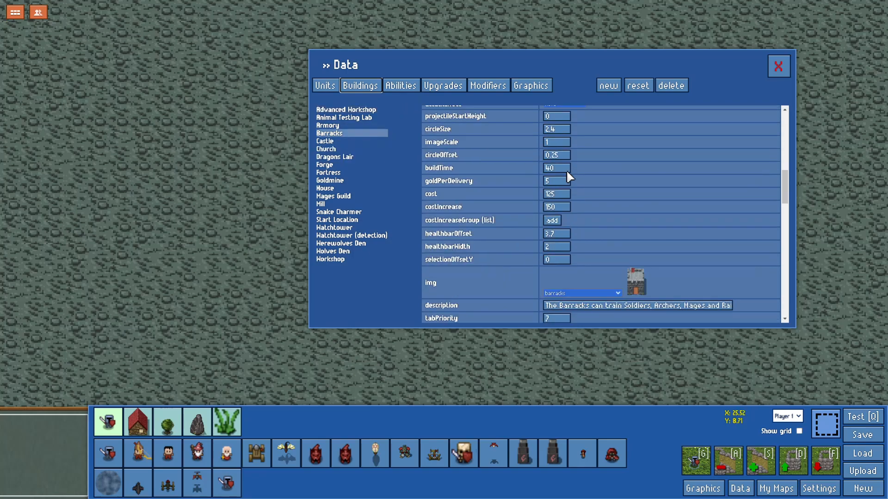
pyautogui.scroll(-3, 566, 170)
pyautogui.scroll(-1, 566, 171)
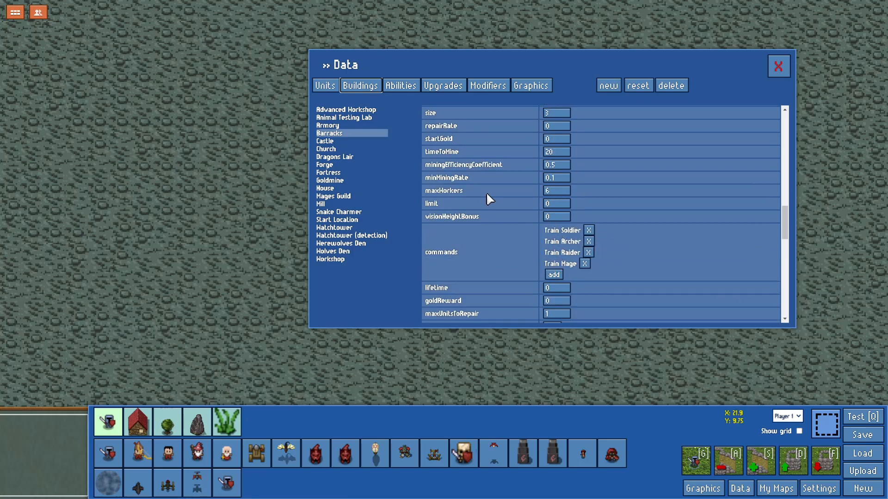
# Create a new building cloned from House, with the ID string herohouse and the name zHero House.
pyautogui.click(398, 85)
pyautogui.click(374, 87)
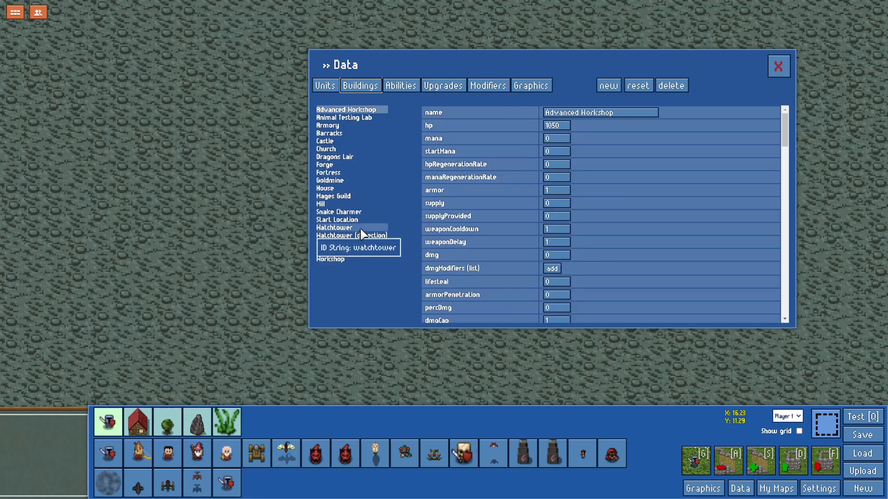
pyautogui.click(609, 88)
pyautogui.click(609, 89)
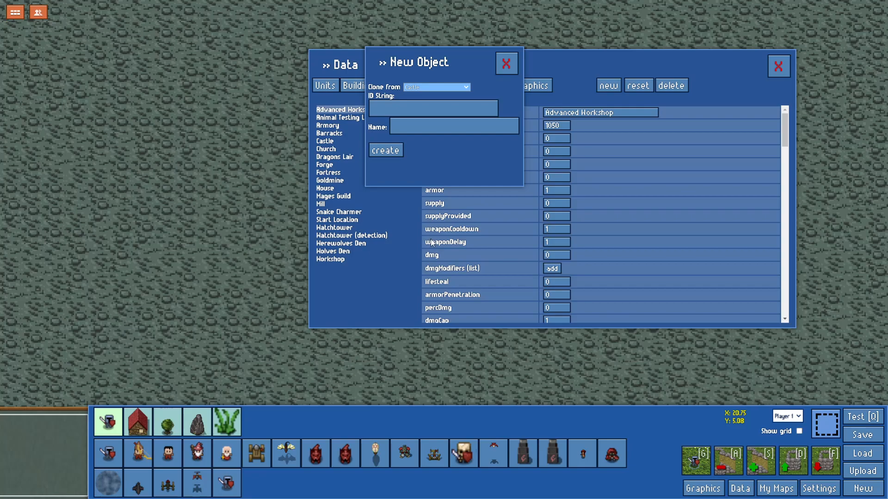
pyautogui.press('h')
pyautogui.write('herohouse')
pyautogui.press('Tab')
pyautogui.write('zHero House')
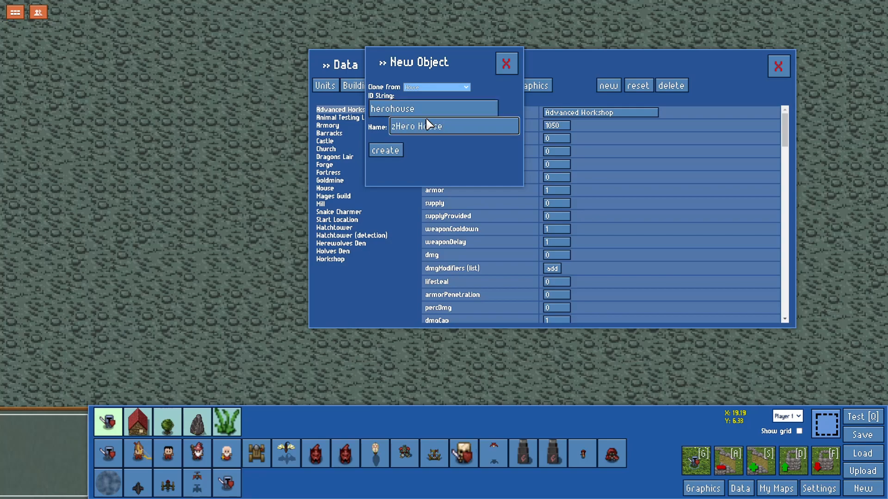
pyautogui.click(398, 155)
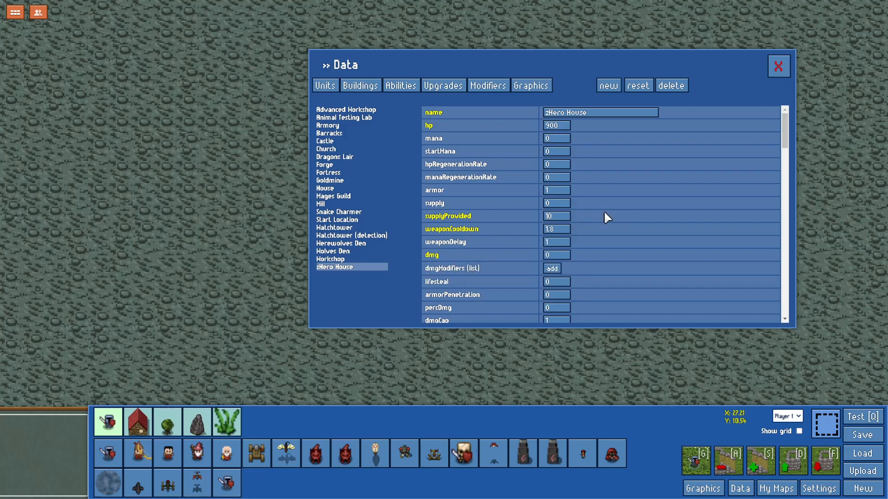
# Examine the zHero House data fields, including its image, description, commands and sound settings.
pyautogui.scroll(-6, 605, 214)
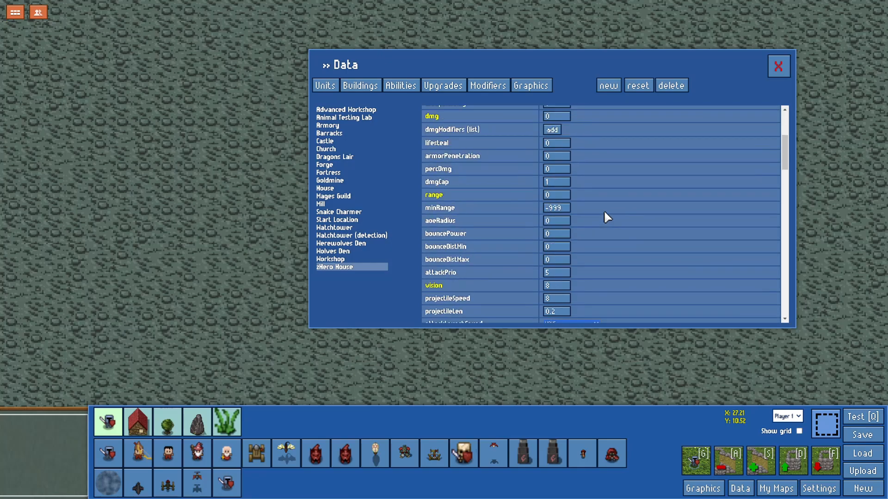
pyautogui.scroll(-4, 605, 213)
pyautogui.scroll(-7, 605, 211)
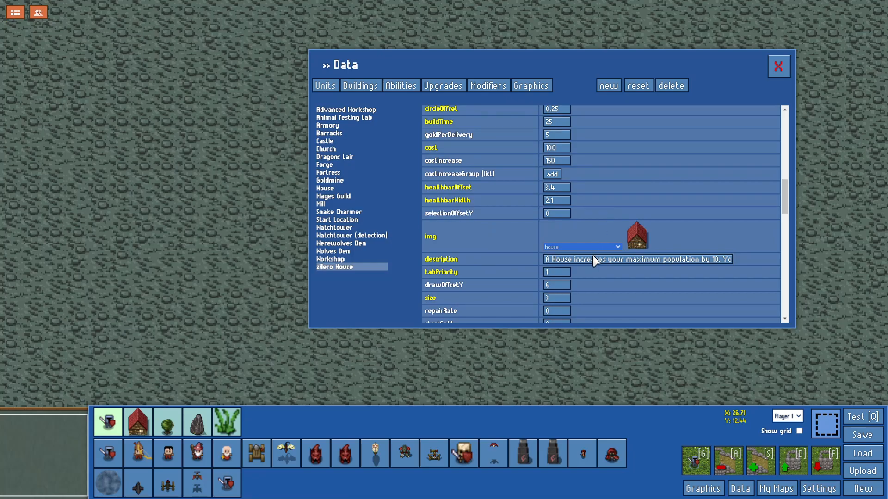
pyautogui.scroll(-4, 591, 247)
pyautogui.scroll(4, 591, 248)
pyautogui.scroll(-10, 590, 245)
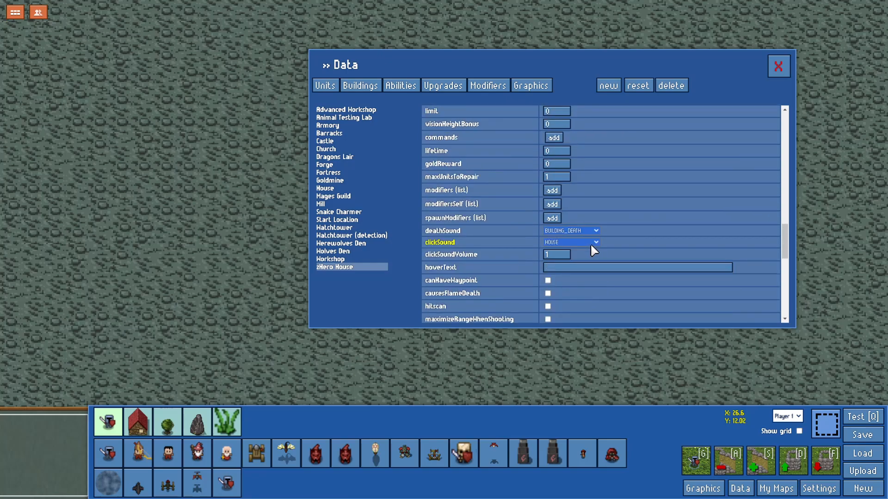
pyautogui.scroll(10, 514, 200)
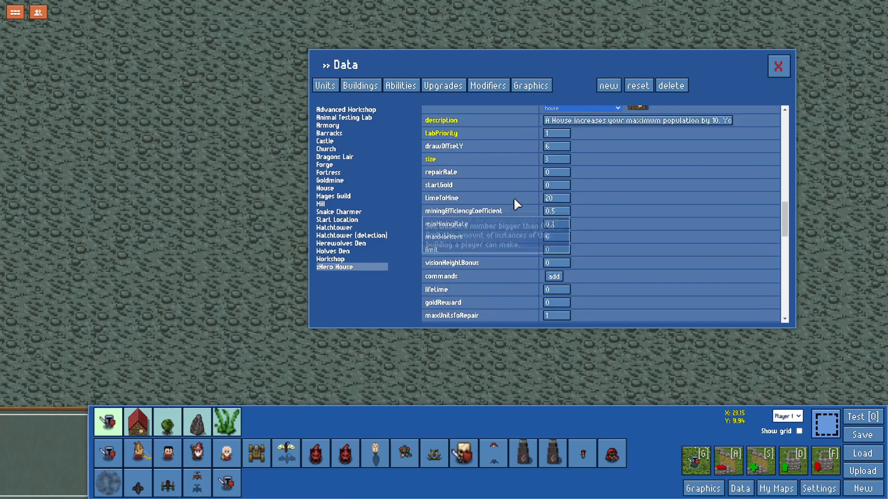
pyautogui.scroll(6, 514, 200)
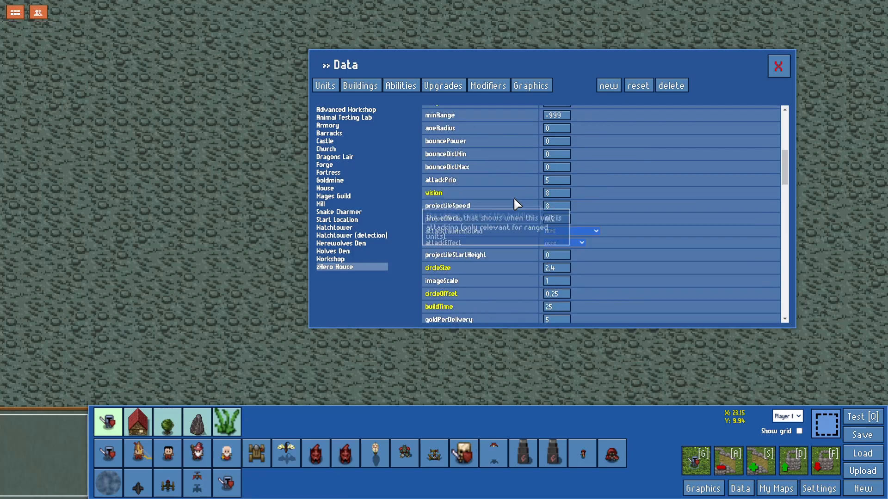
pyautogui.scroll(3, 513, 197)
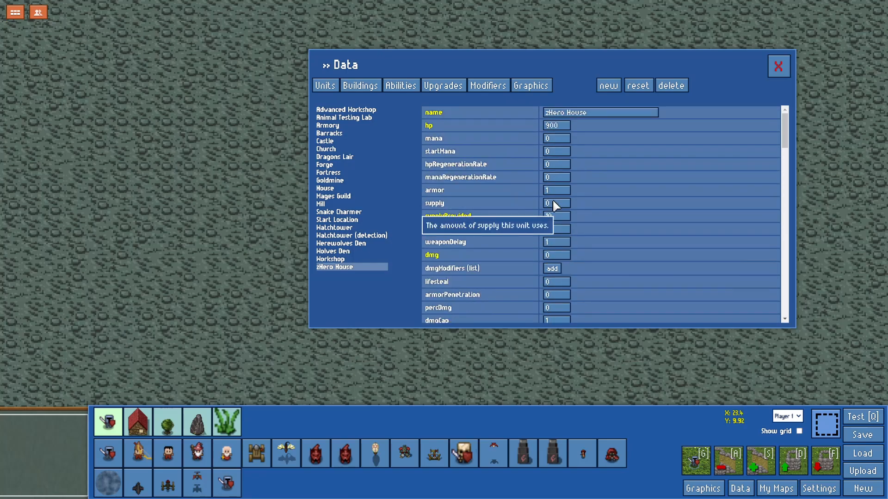
# Add the Train Soldier command to the zHero House's commands.
pyautogui.moveTo(784, 140); pyautogui.dragTo(778, 232)
pyautogui.moveTo(452, 261)
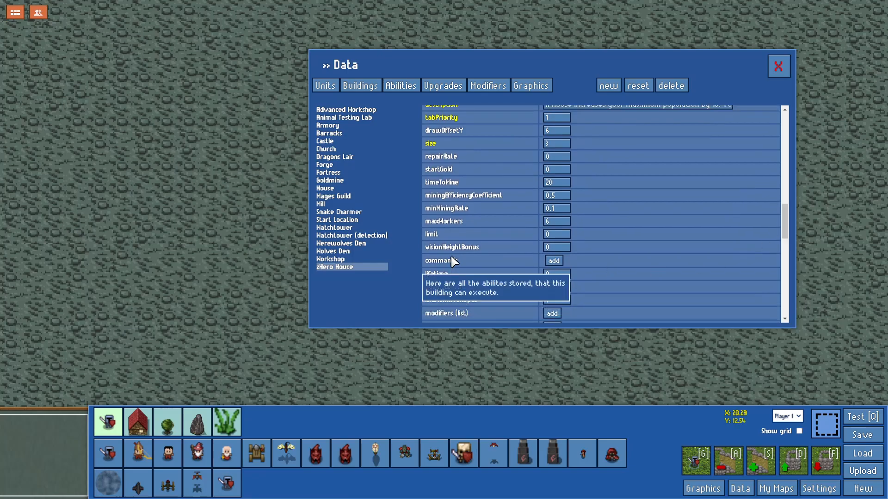
pyautogui.click(554, 263)
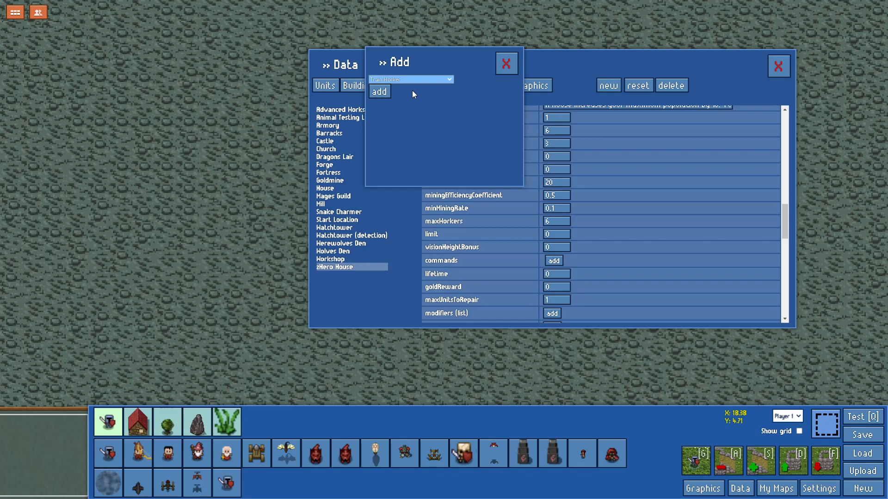
pyautogui.press('Up')
pyautogui.click(381, 91)
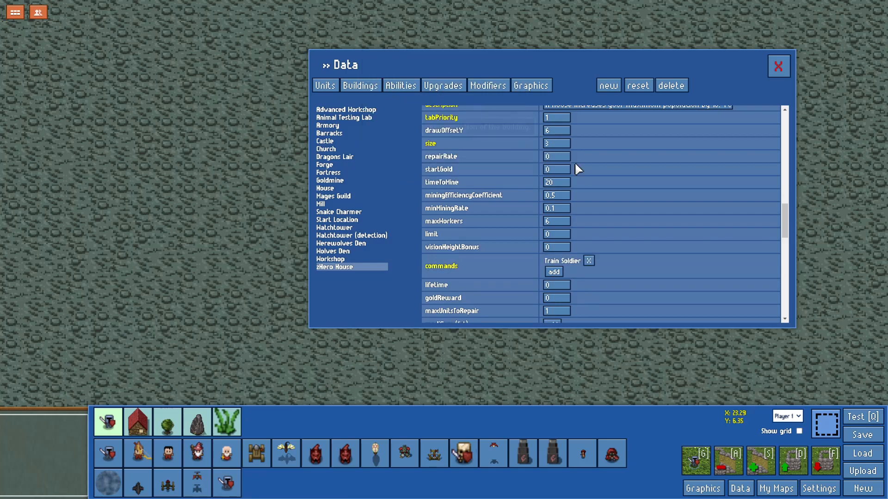
# Remove Train Soldier from the zHero House's commands and add it back.
pyautogui.click(588, 261)
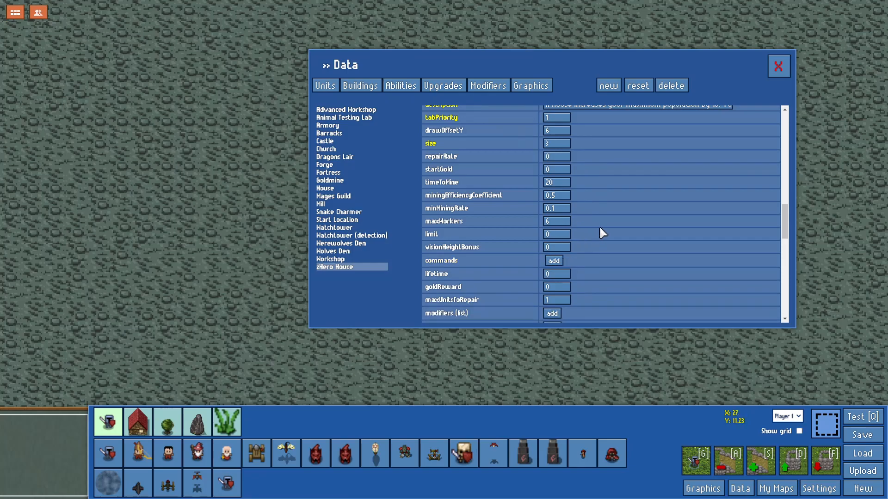
pyautogui.click(558, 260)
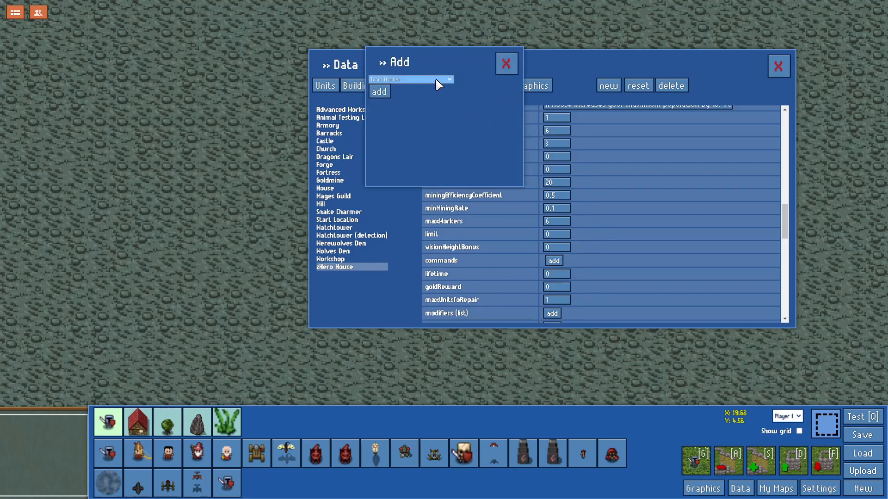
pyautogui.click(440, 92)
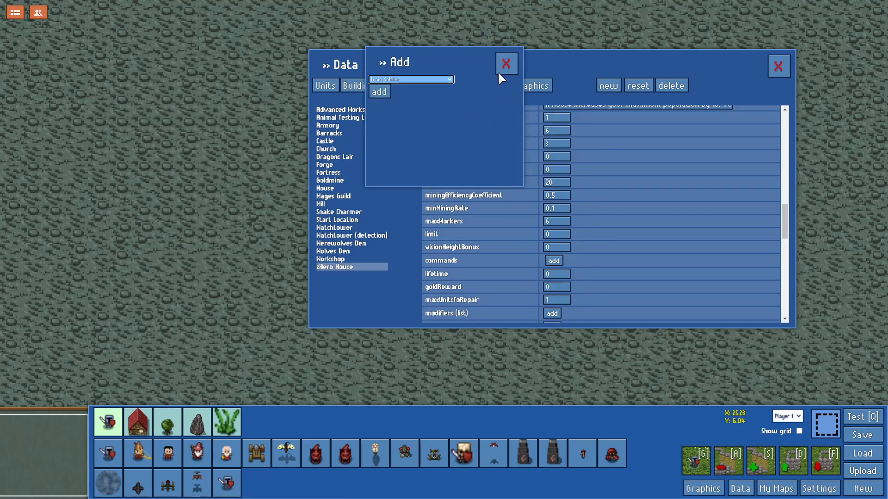
pyautogui.click(379, 91)
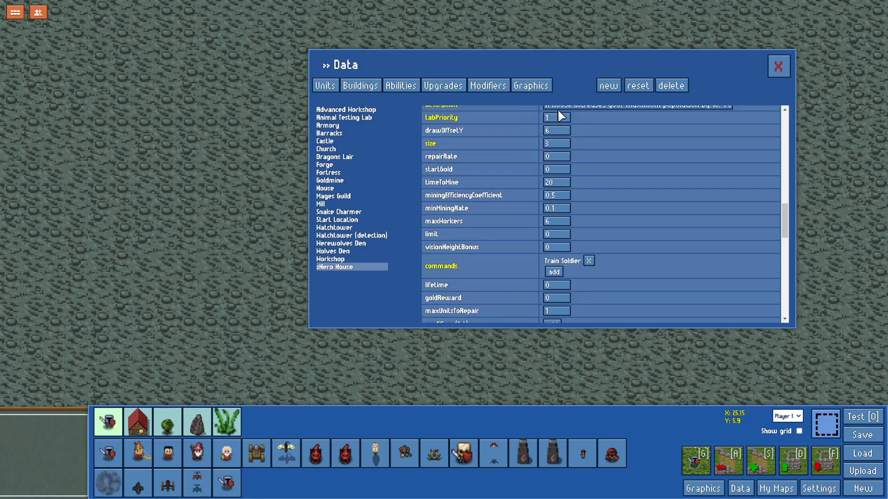
# Close the Data editor and place one zHero House on the empty map.
pyautogui.click(779, 66)
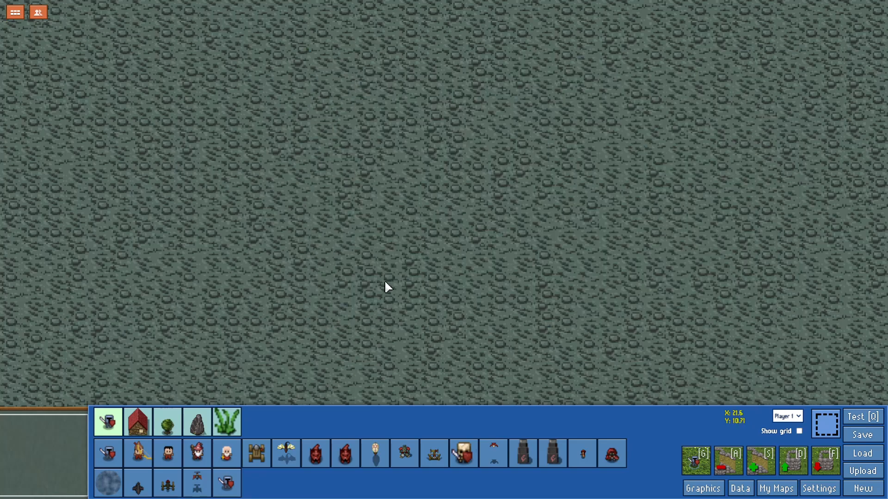
pyautogui.click(138, 421)
pyautogui.click(167, 483)
pyautogui.click(422, 189)
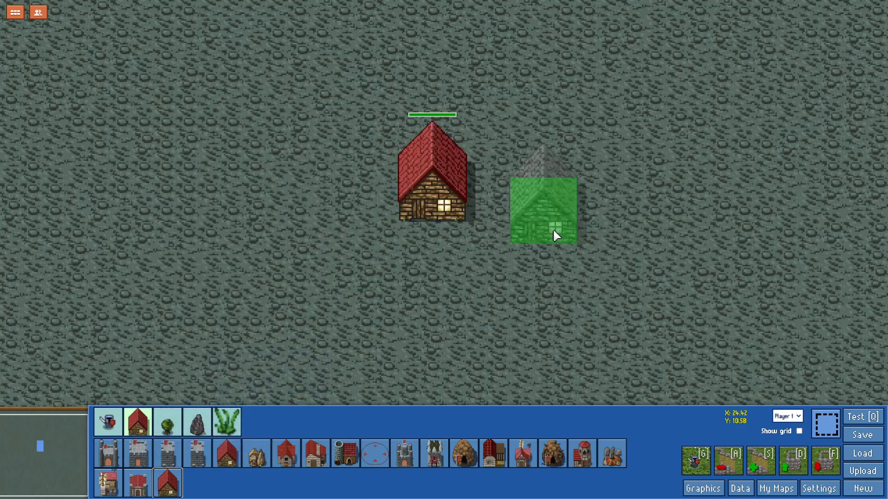
# Start a map test and try to train a soldier from the zHero House.
pyautogui.click(854, 418)
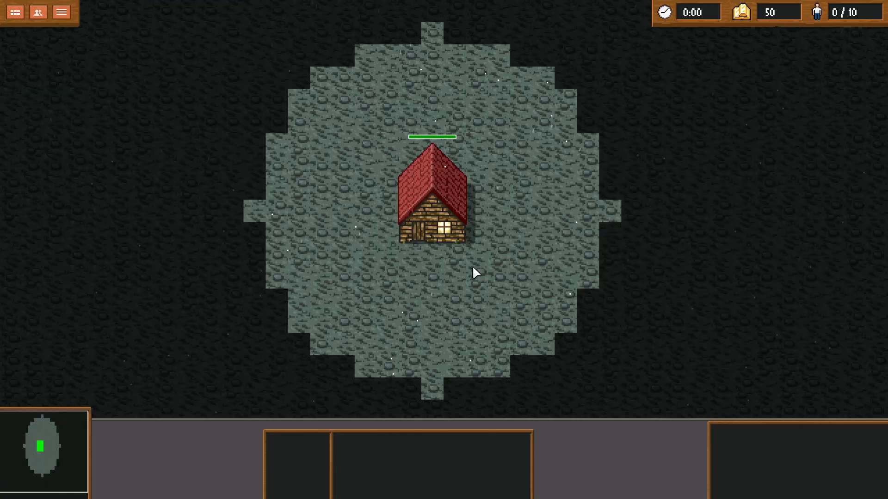
pyautogui.click(455, 230)
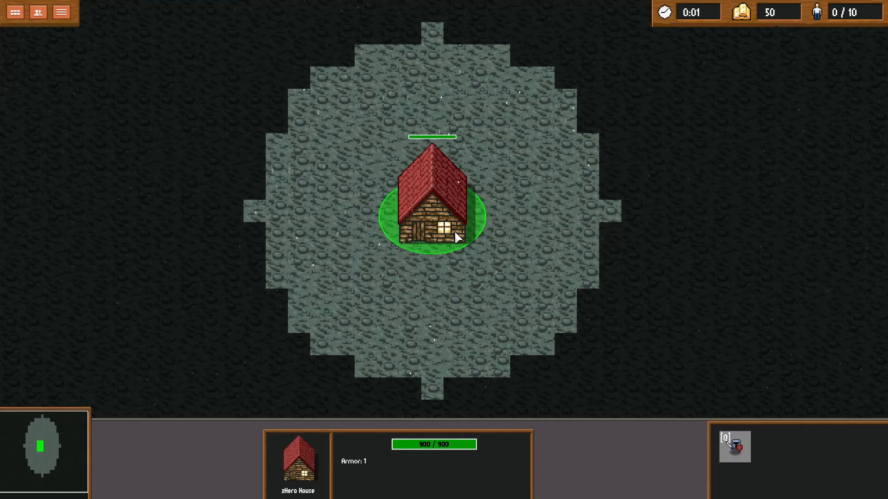
pyautogui.click(736, 447)
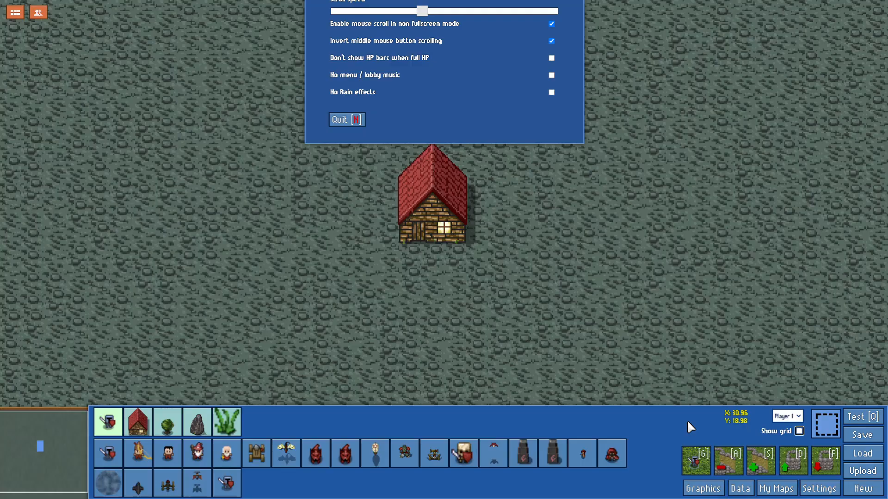
# Set the map's start gold to 100 in the map settings.
pyautogui.click(818, 487)
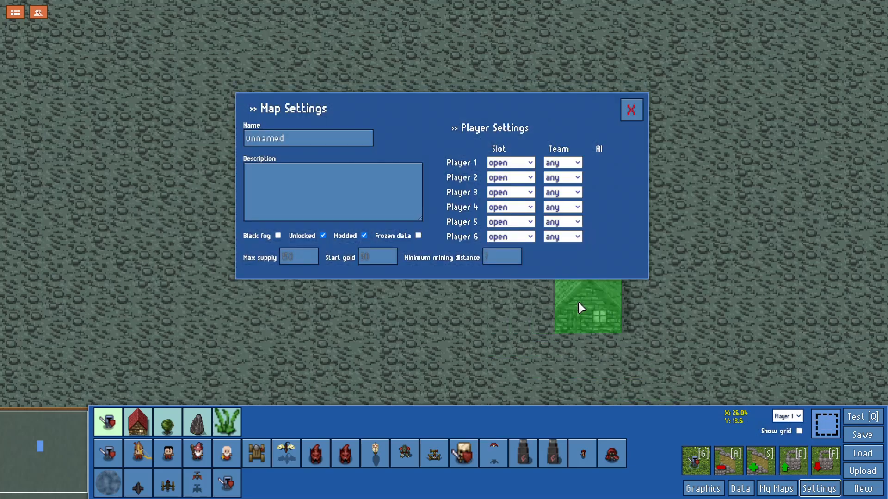
pyautogui.click(309, 184)
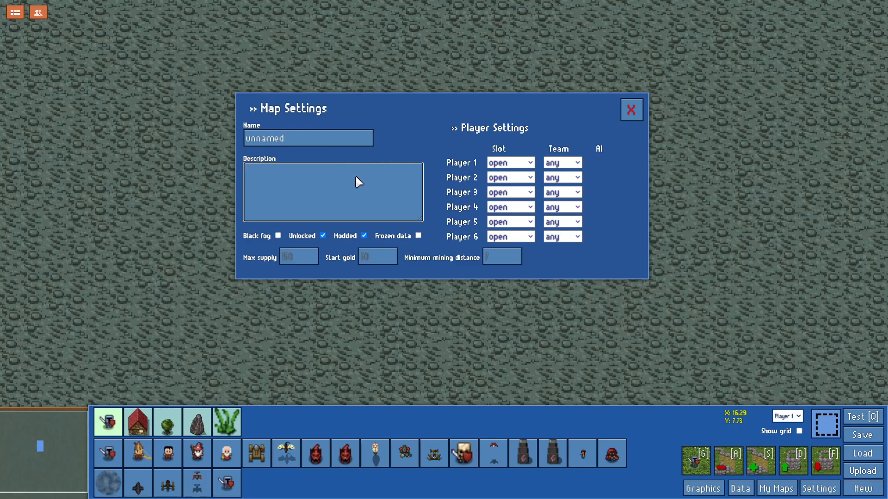
pyautogui.click(306, 255)
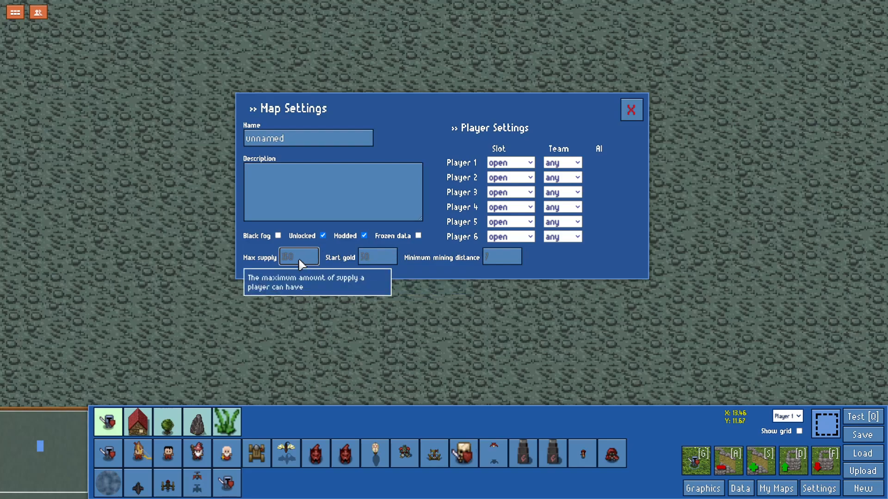
pyautogui.click(365, 257)
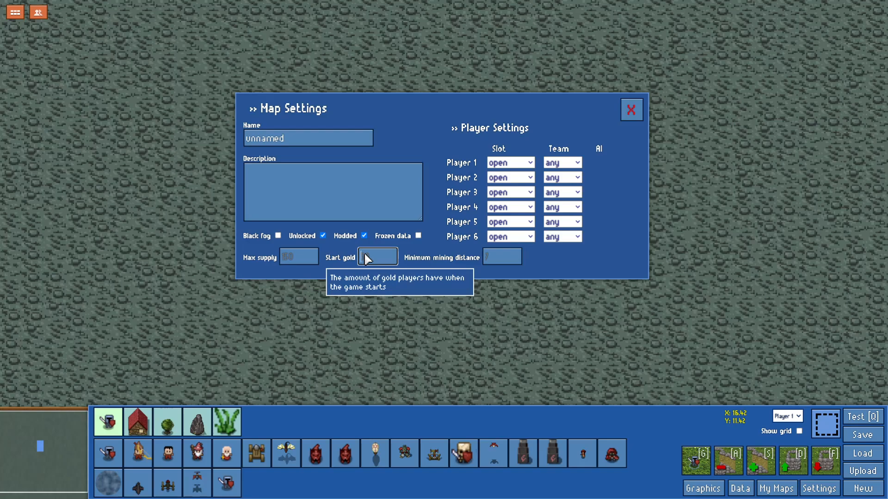
pyautogui.write('100')
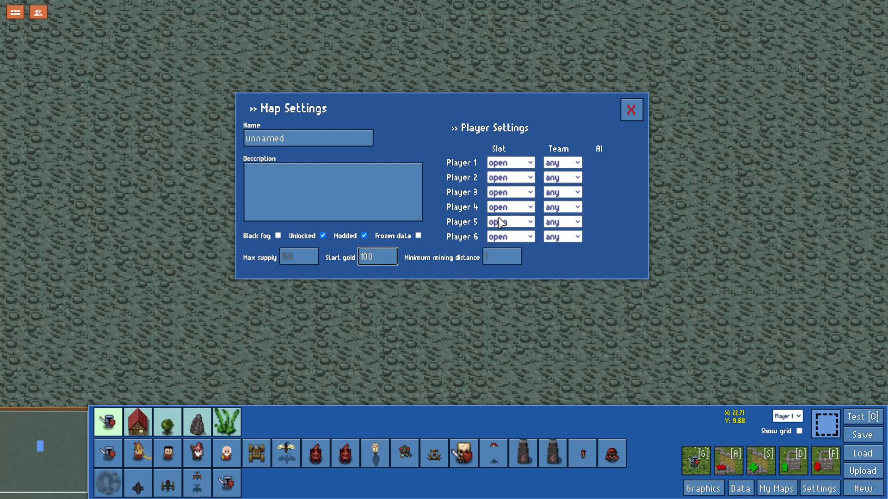
# Name the map "Hero Creation Tutorial".
pyautogui.click(355, 139)
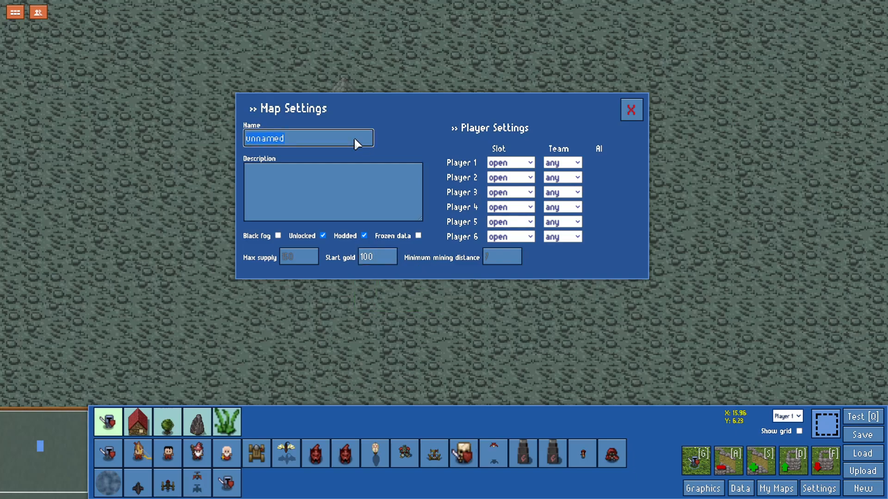
pyautogui.write('Hero Creat')
pyautogui.press('BackSpace')
pyautogui.press('BackSpace')
pyautogui.press('BackSpace')
pyautogui.press('BackSpace')
pyautogui.press('BackSpace')
pyautogui.write('Creation T')
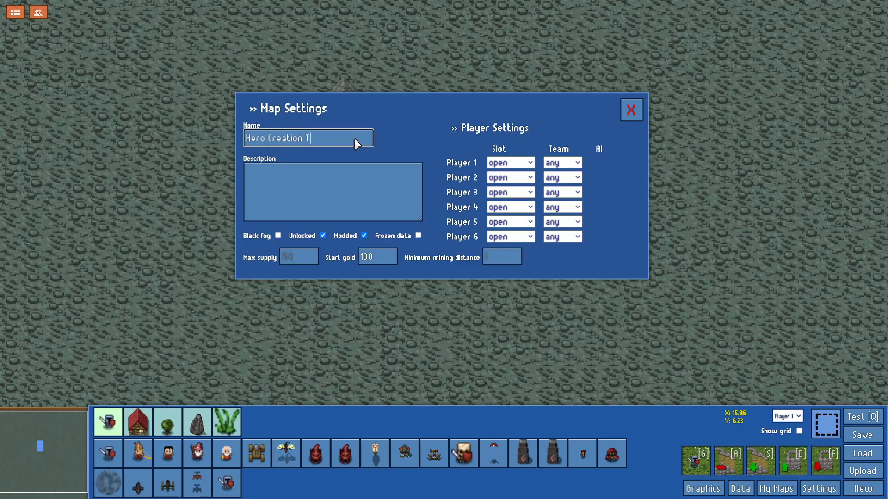
pyautogui.write('utorial')
pyautogui.press('Tab')
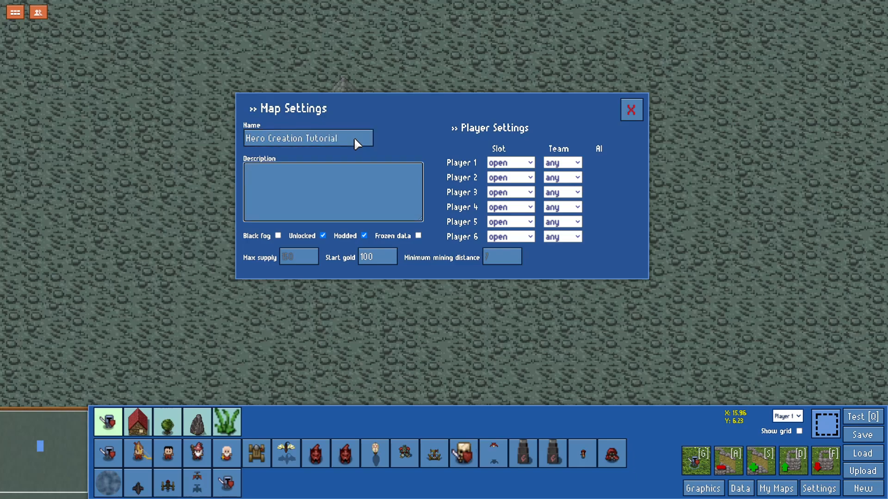
# Enter a description crediting the map's author by handle, followed by "^_^", and close the map settings.
pyautogui.write('By Itano')
pyautogui.write('Circus ^_^')
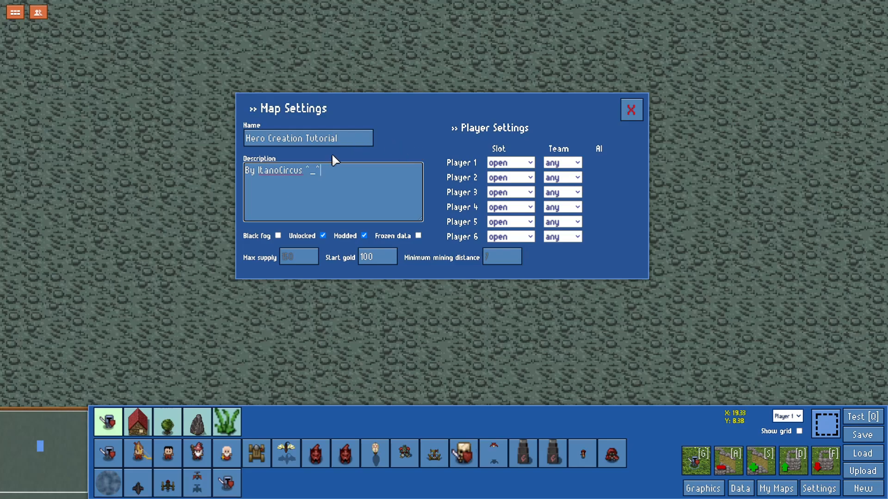
pyautogui.click(629, 112)
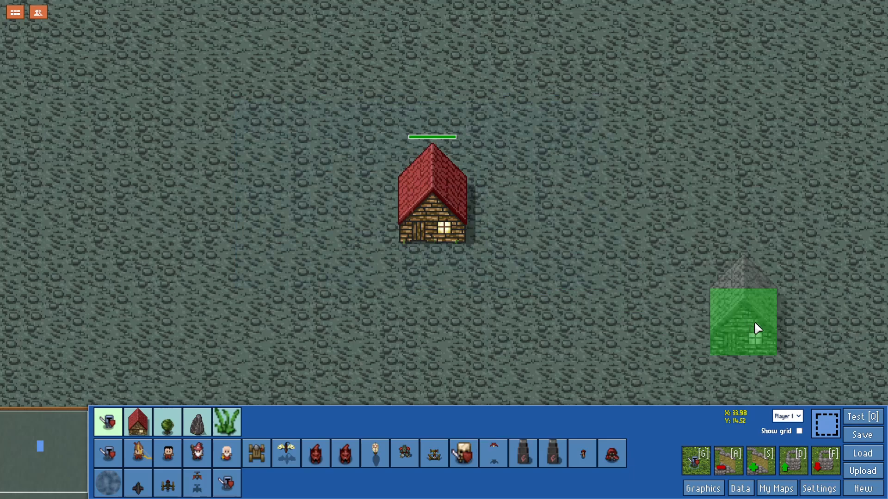
# Test the map again with the new start gold and train a soldier at the zHero House.
pyautogui.click(847, 415)
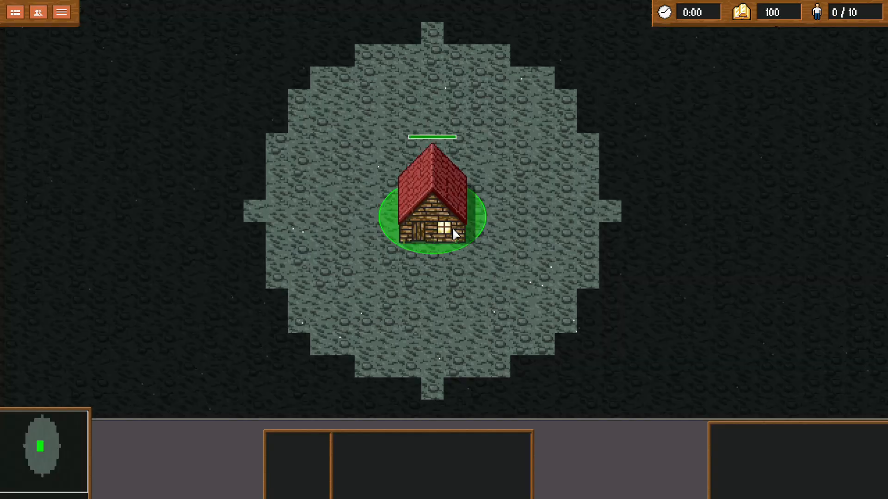
pyautogui.click(452, 227)
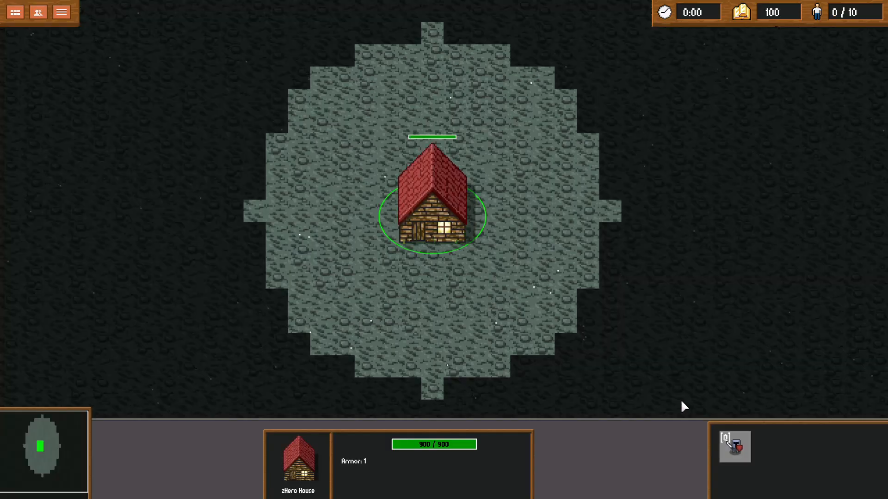
pyautogui.click(738, 443)
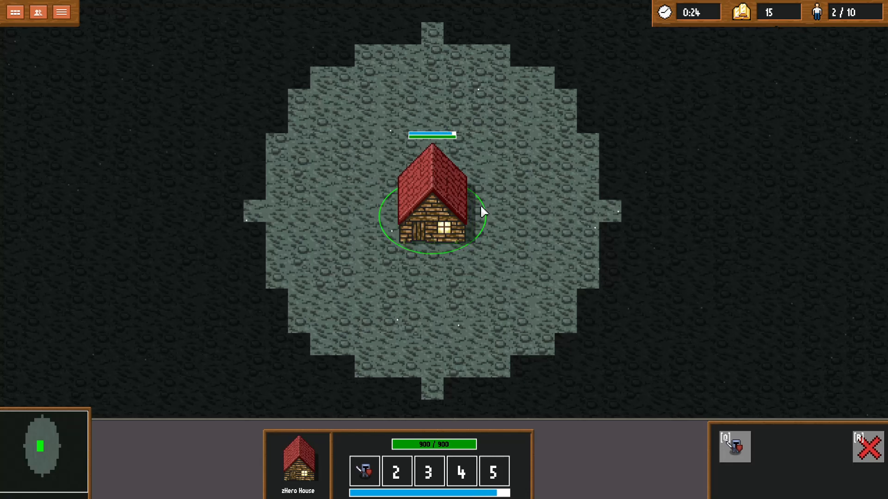
# Move the trained soldier just below the zHero House, try training another soldier there, and leave the map test.
pyautogui.click(420, 247)
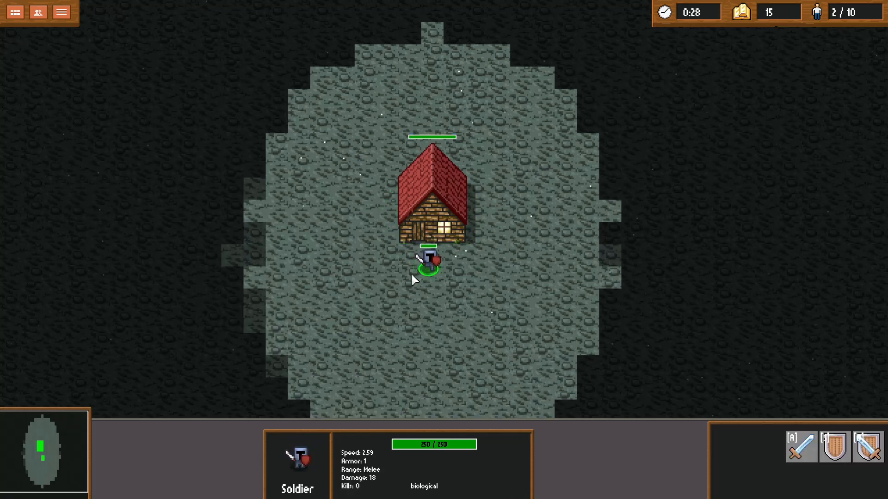
pyautogui.rightClick(428, 277)
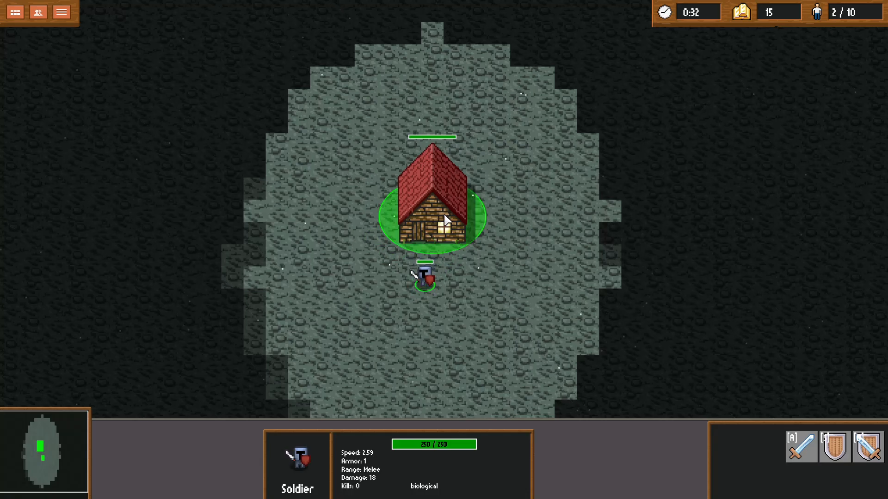
pyautogui.click(433, 203)
pyautogui.click(738, 447)
pyautogui.press('F1')
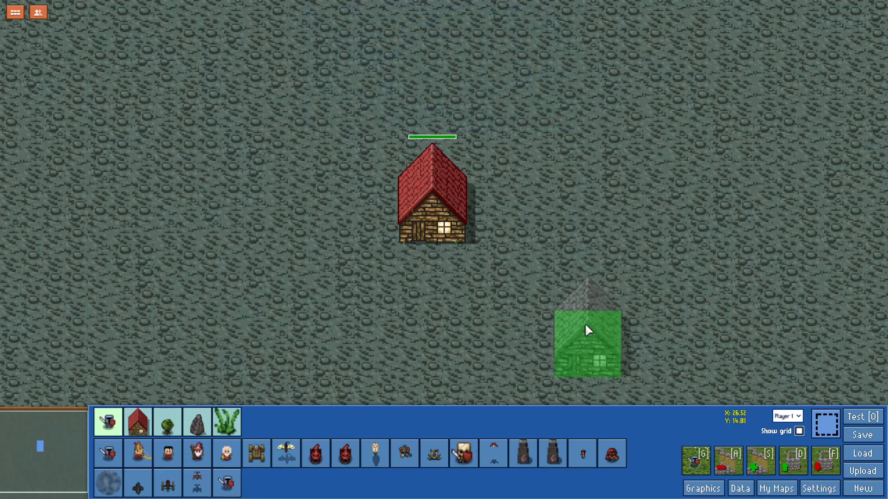
# Remove the Train Soldier command from the zHero House building's data.
pyautogui.click(740, 490)
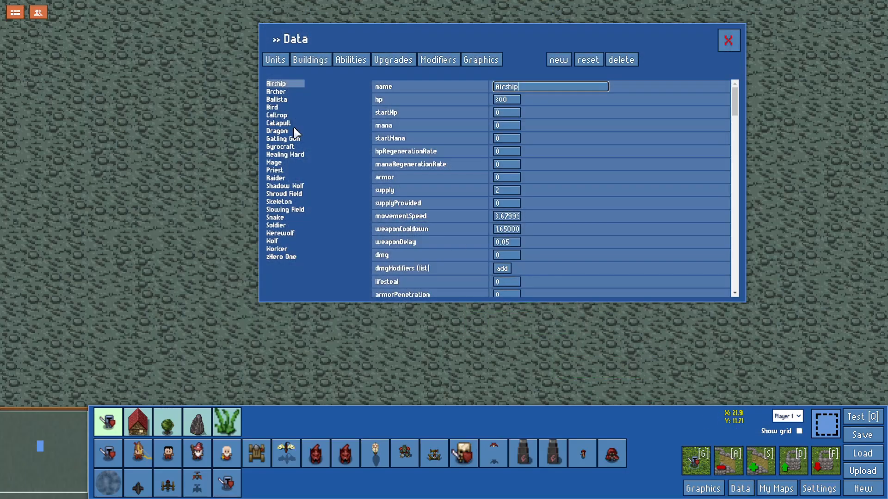
pyautogui.click(296, 257)
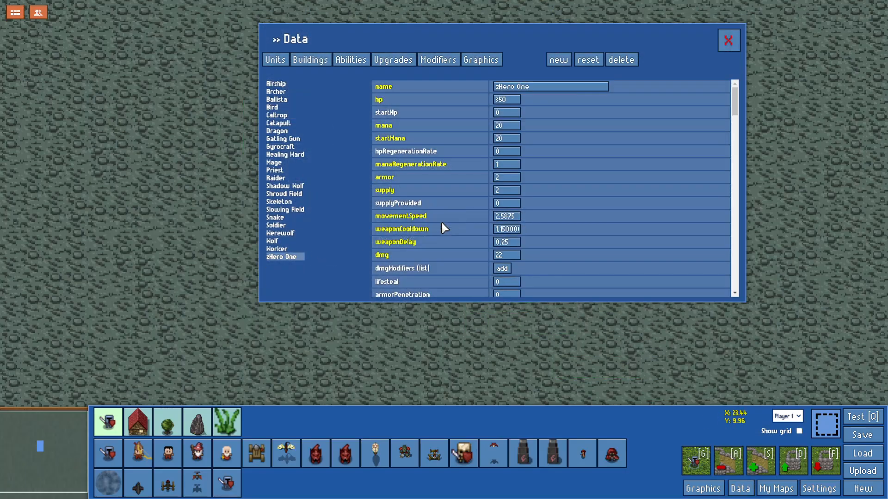
pyautogui.click(283, 59)
pyautogui.click(300, 59)
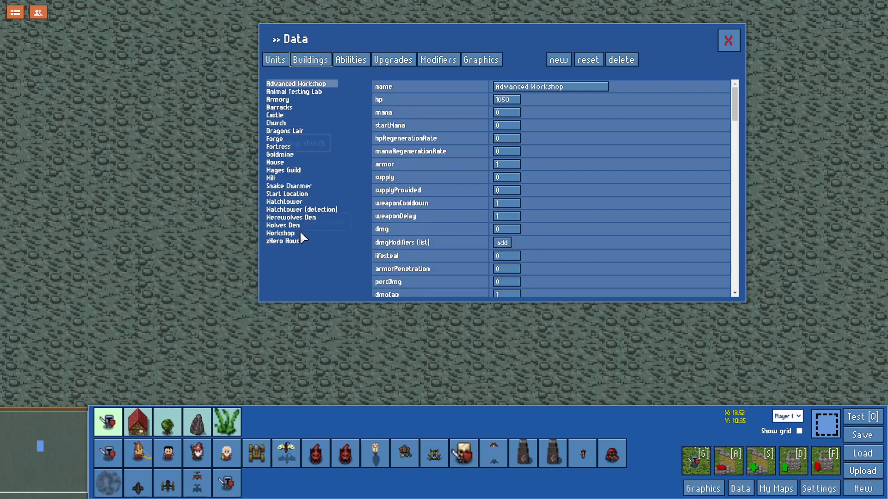
pyautogui.click(296, 241)
pyautogui.scroll(-3, 529, 201)
pyautogui.scroll(-10, 532, 205)
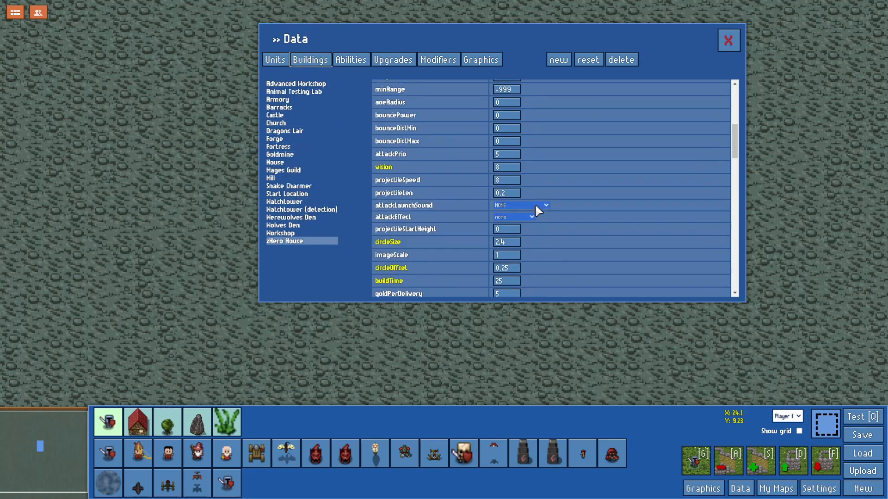
pyautogui.scroll(-1, 535, 210)
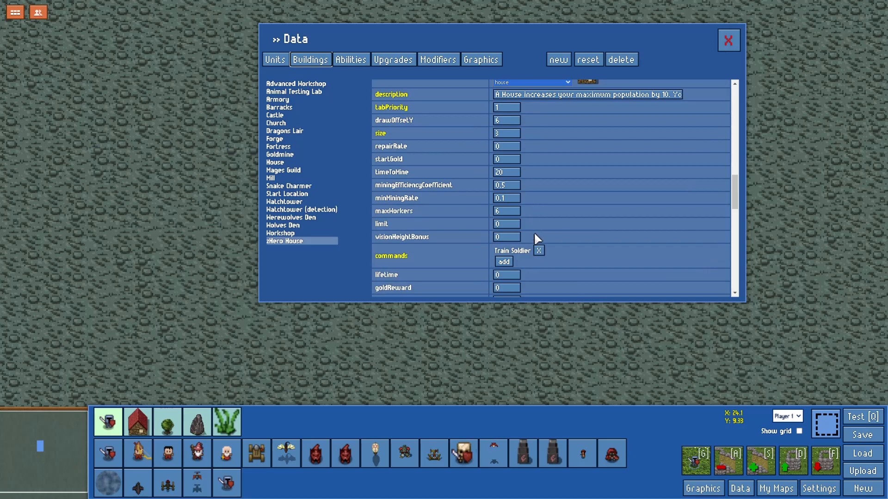
pyautogui.click(540, 249)
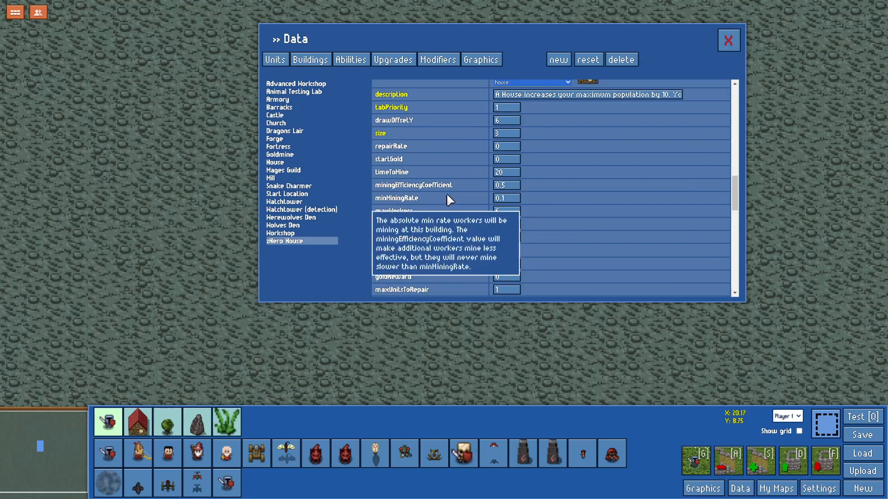
# Create a new ability cloned from Train Soldier, with ID string "trainhero" and name "zTrain Hero".
pyautogui.click(347, 59)
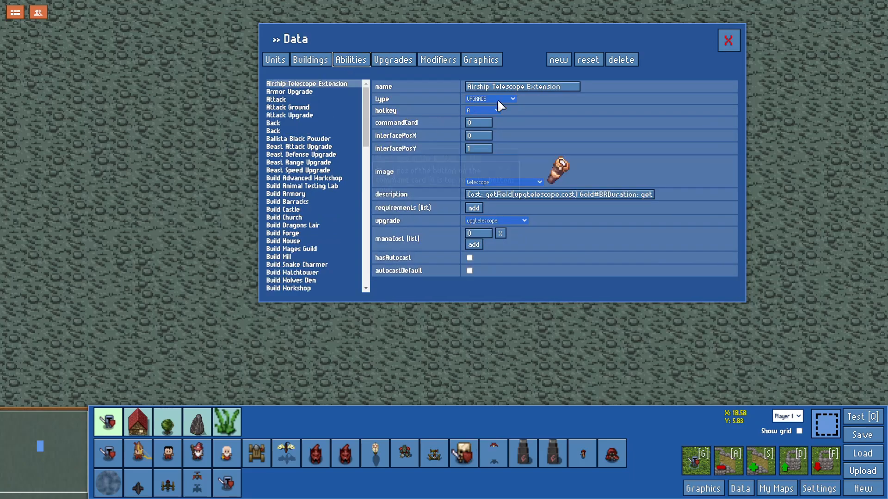
pyautogui.click(551, 60)
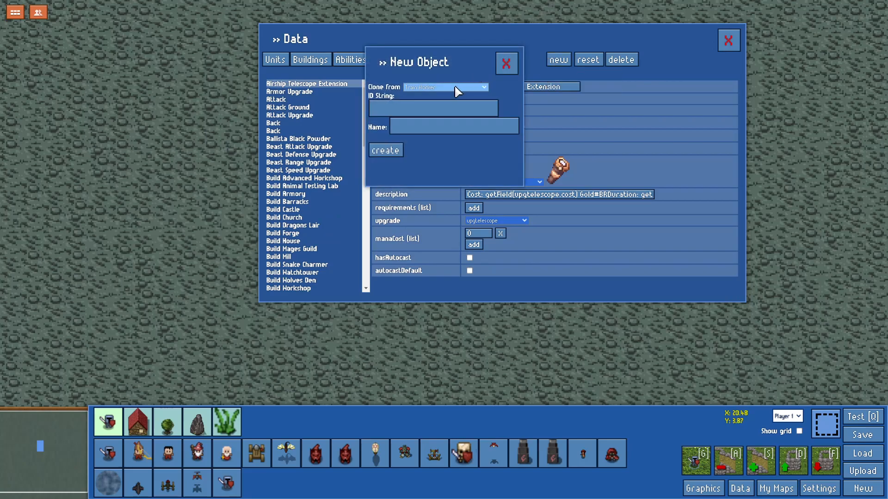
pyautogui.click(448, 102)
pyautogui.click(452, 108)
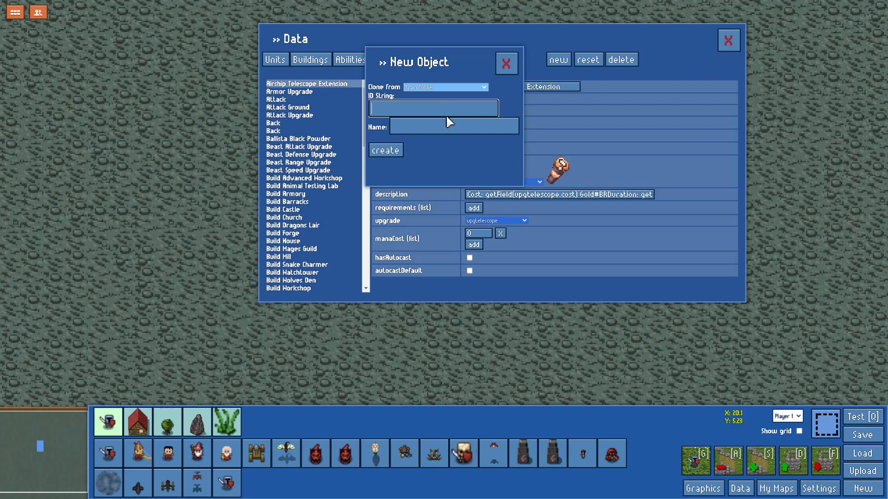
pyautogui.write('trainhero')
pyautogui.press('Tab')
pyautogui.write('z')
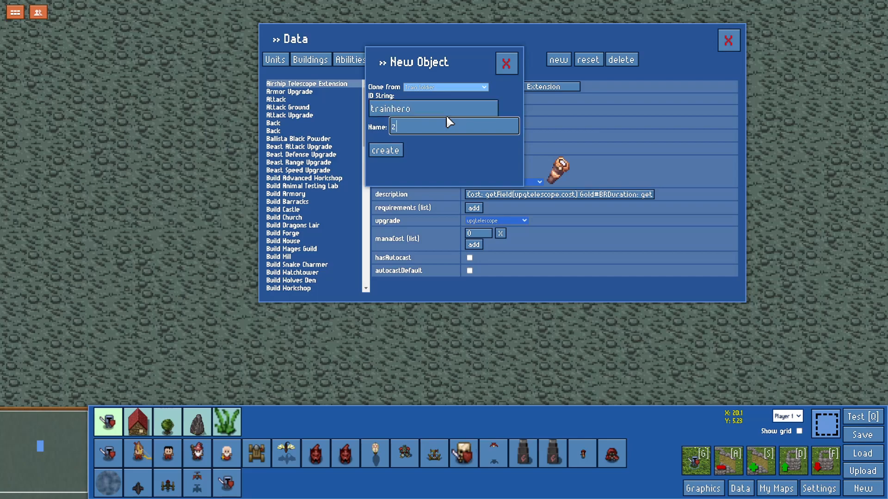
pyautogui.write('Train Hero')
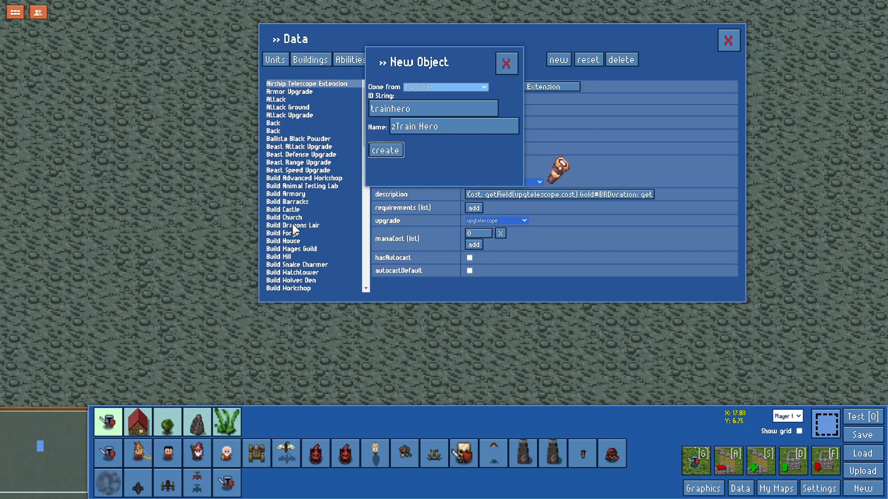
pyautogui.press('Return')
# Set the zTrain Hero ability's unit type to heroone.
pyautogui.scroll(-10, 294, 232)
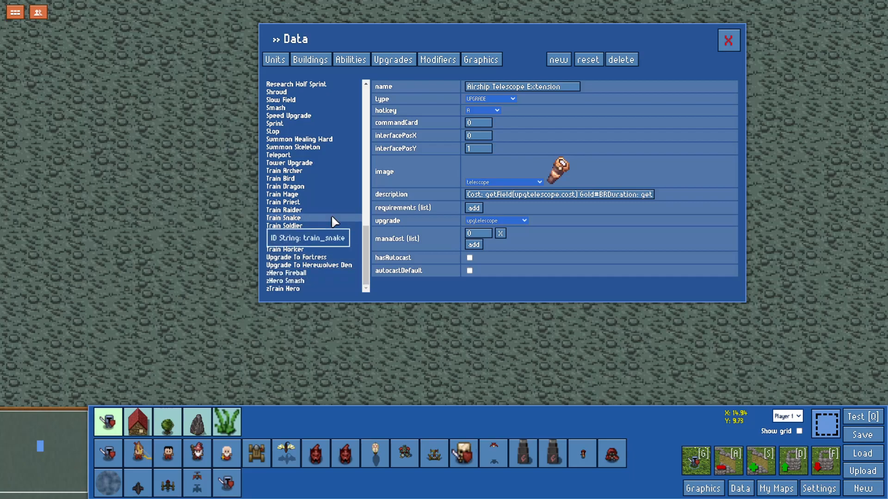
pyautogui.click(295, 288)
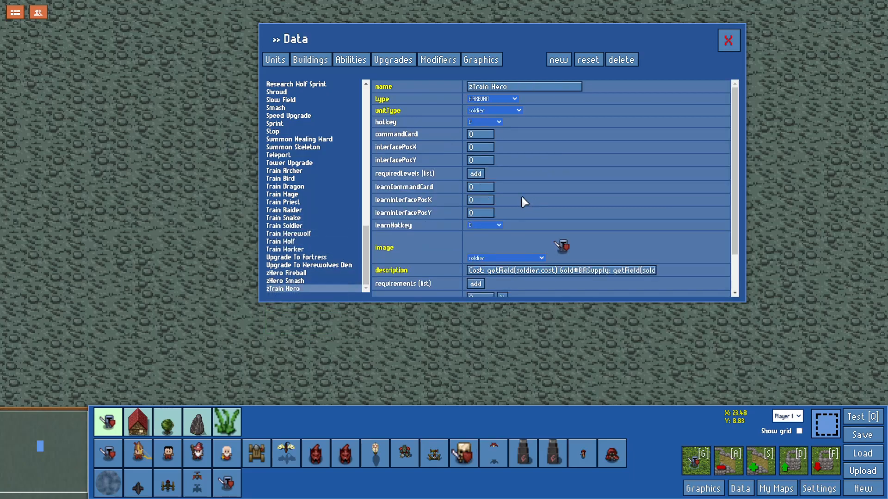
pyautogui.click(496, 97)
pyautogui.press('h')
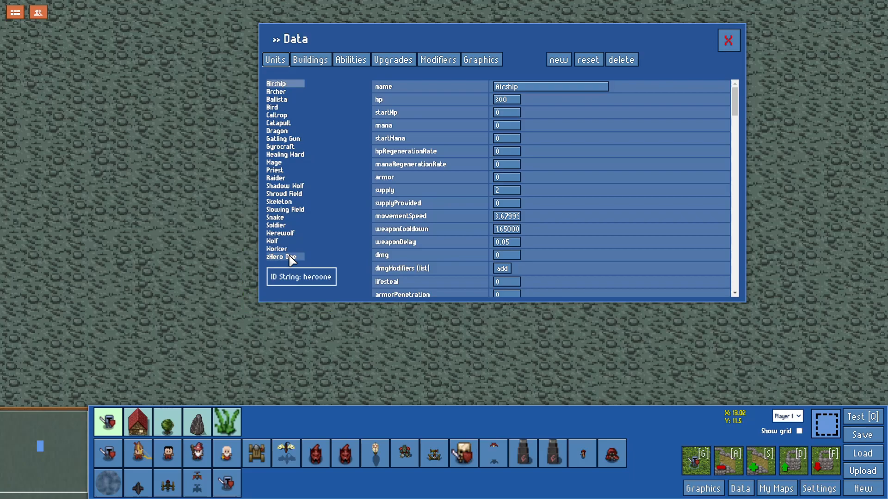
# Rename the zHero One unit as "zHero Two" and reload the units list.
pyautogui.click(290, 258)
pyautogui.click(538, 86)
pyautogui.press('BackSpace')
pyautogui.press('BackSpace')
pyautogui.press('BackSpace')
pyautogui.write('Two')
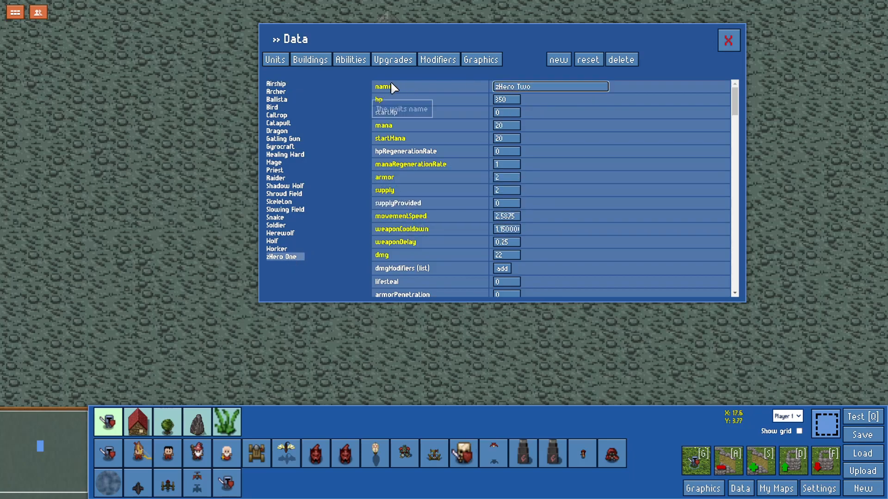
pyautogui.click(351, 60)
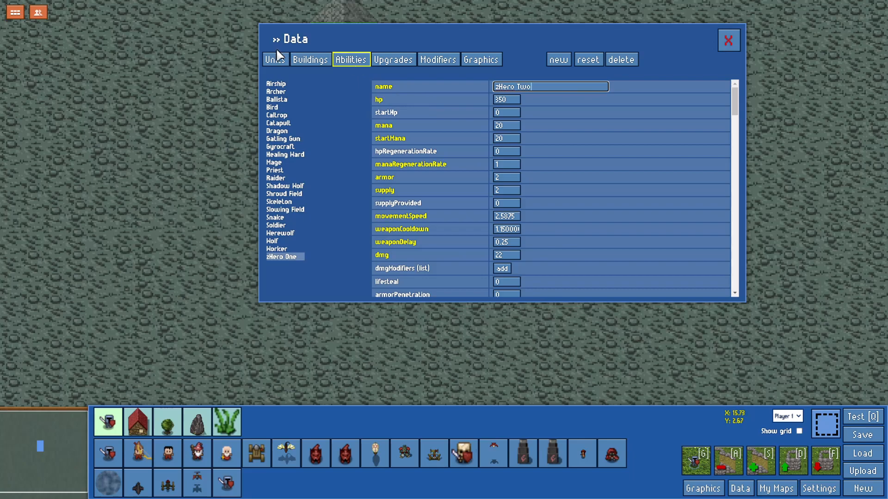
pyautogui.click(277, 59)
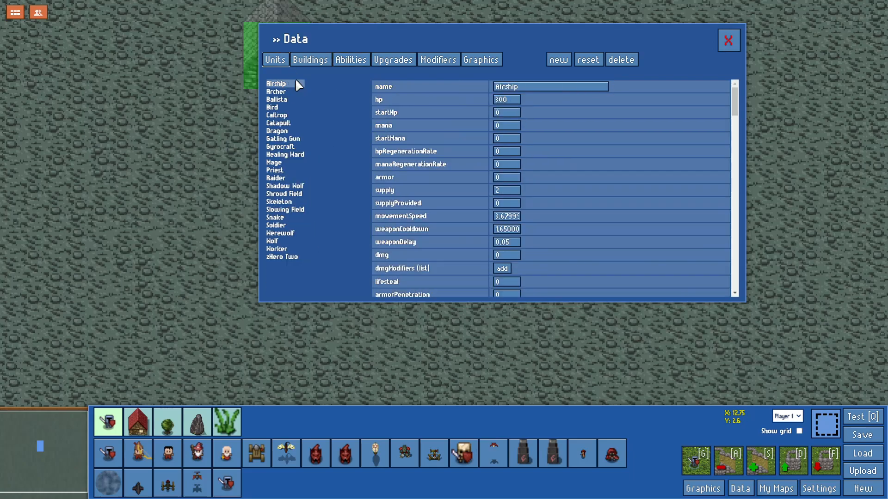
# Change the hero unit's name back to "zHero One".
pyautogui.click(294, 261)
pyautogui.doubleClick(536, 88)
pyautogui.write('0')
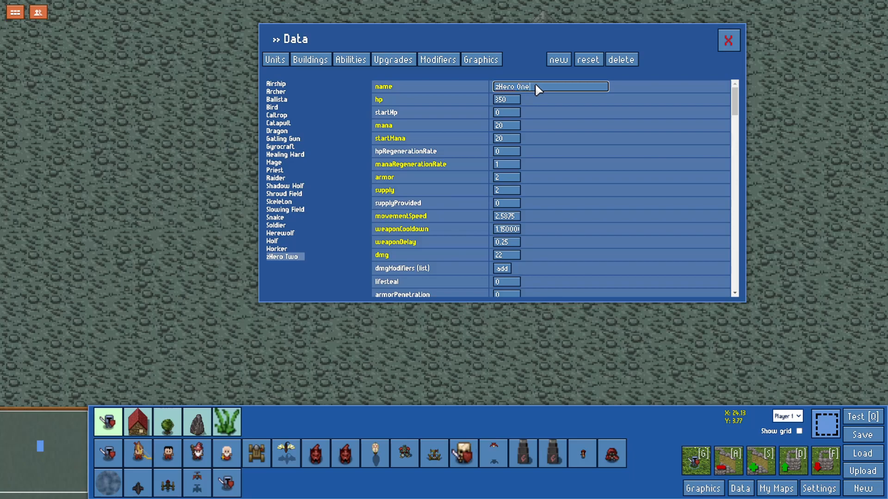
# Examine the soldier references in the zTrain Hero description and look up the Soldier unit's ID string.
pyautogui.click(351, 59)
pyautogui.scroll(-15, 309, 213)
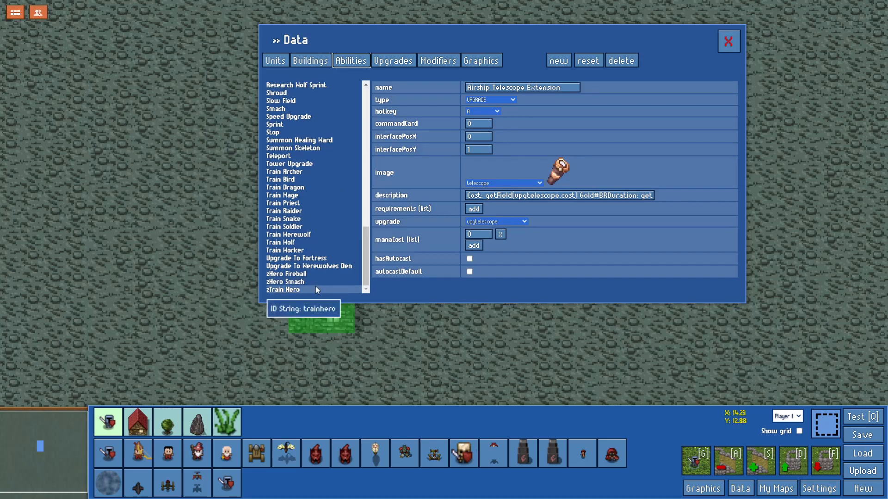
pyautogui.click(315, 288)
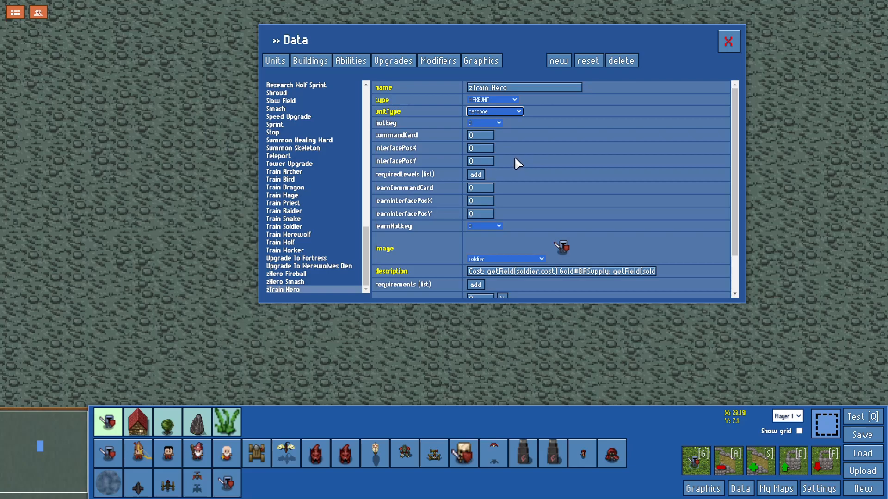
pyautogui.doubleClick(530, 271)
pyautogui.moveTo(603, 271); pyautogui.dragTo(662, 273)
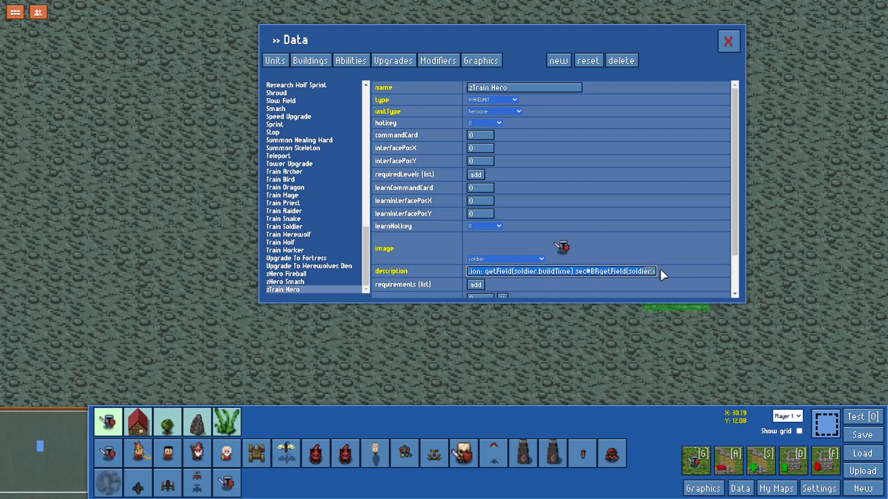
pyautogui.doubleClick(643, 272)
pyautogui.moveTo(491, 274); pyautogui.dragTo(436, 271)
pyautogui.click(515, 273)
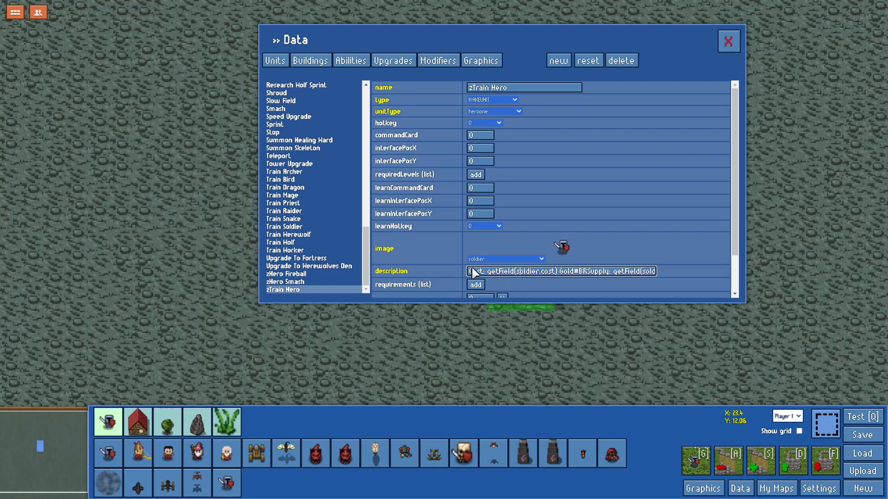
pyautogui.click(517, 271)
pyautogui.doubleClick(519, 271)
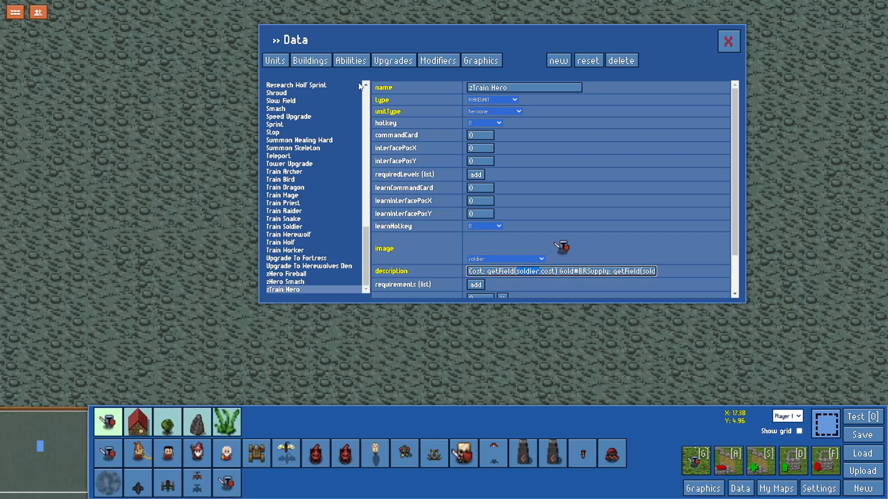
pyautogui.click(281, 64)
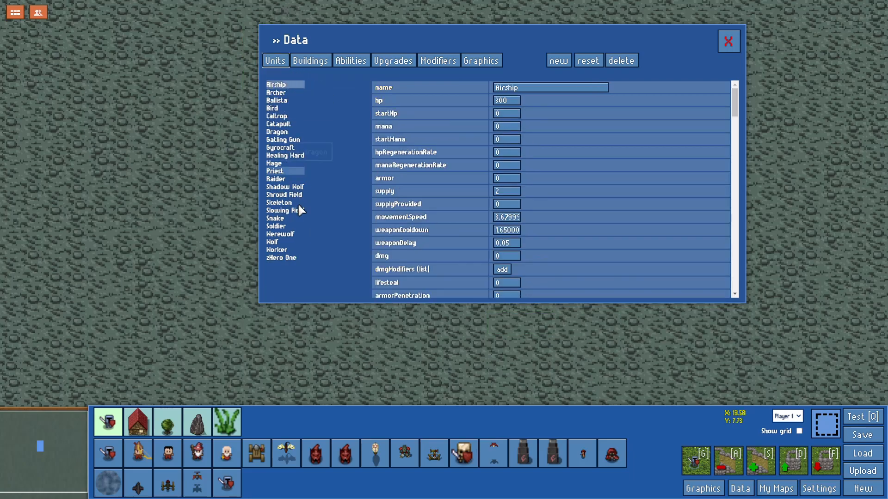
pyautogui.click(290, 231)
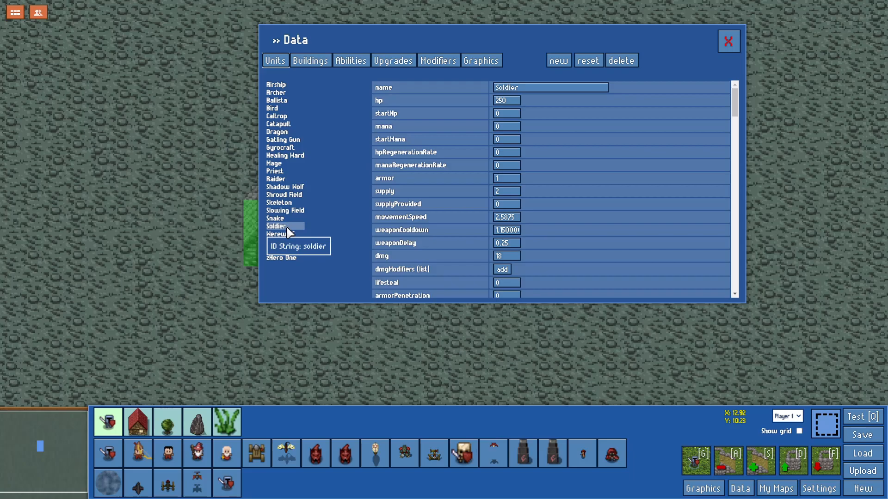
# Replace soldier with heroone in the cost and supply references of the zTrain Hero description.
pyautogui.click(357, 60)
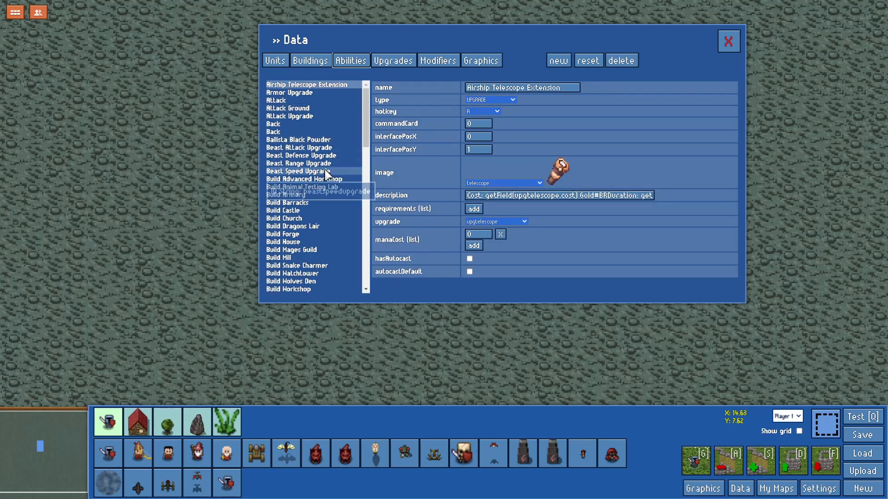
pyautogui.scroll(-15, 309, 257)
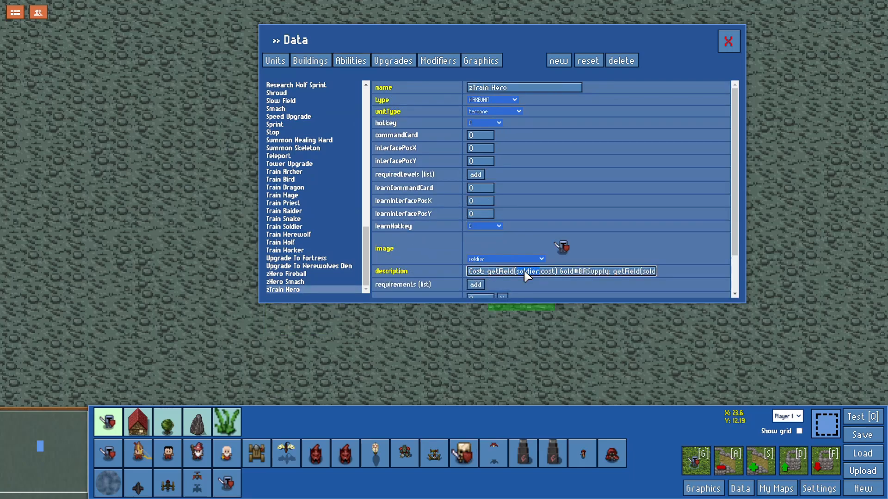
pyautogui.write('heroone')
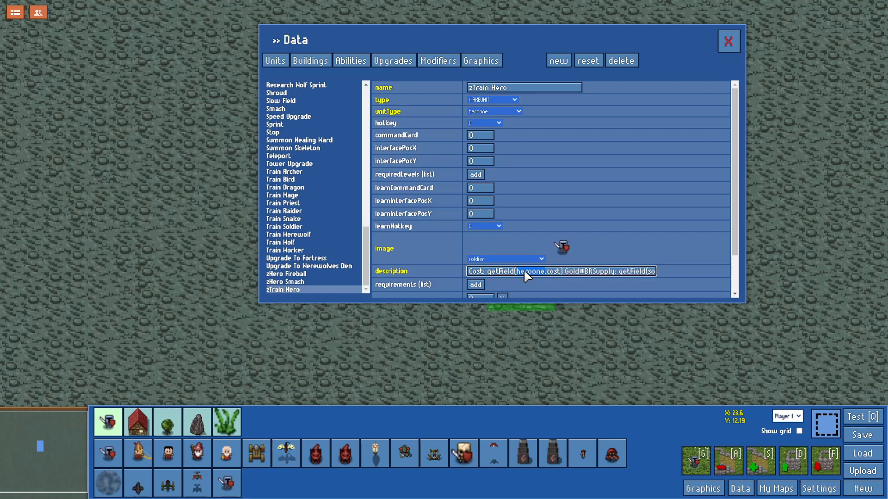
pyautogui.press('Right')
pyautogui.press('Right')
pyautogui.press('Right')
pyautogui.press('Right')
pyautogui.press('Right')
pyautogui.press('Right')
pyautogui.hotkey('ctrl', 'shift', 'Left')
pyautogui.write('heroone')
# Replace soldier with heroone in the description's duration reference, keeping the buildTime field.
pyautogui.write('getField(soldier')
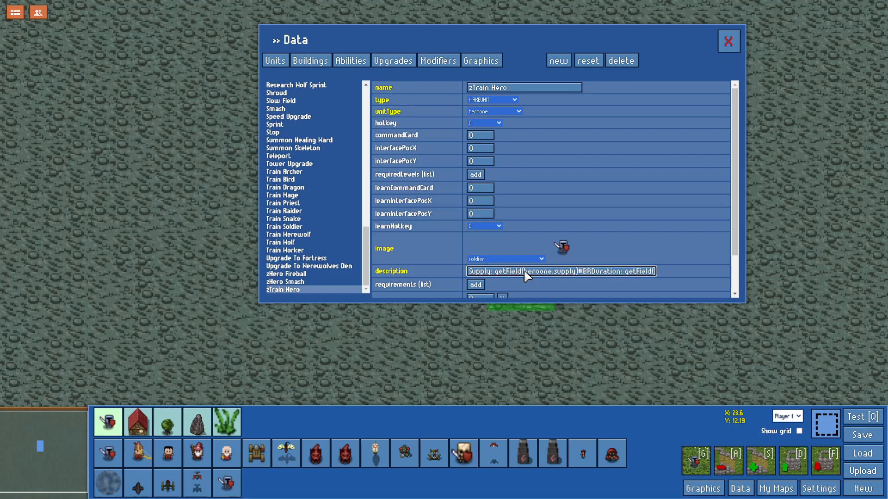
pyautogui.press('BackSpace')
pyautogui.press('BackSpace')
pyautogui.press('BackSpace')
pyautogui.press('BackSpace')
pyautogui.press('BackSpace')
pyautogui.press('BackSpace')
pyautogui.press('BackSpace')
pyautogui.write('heroone.')
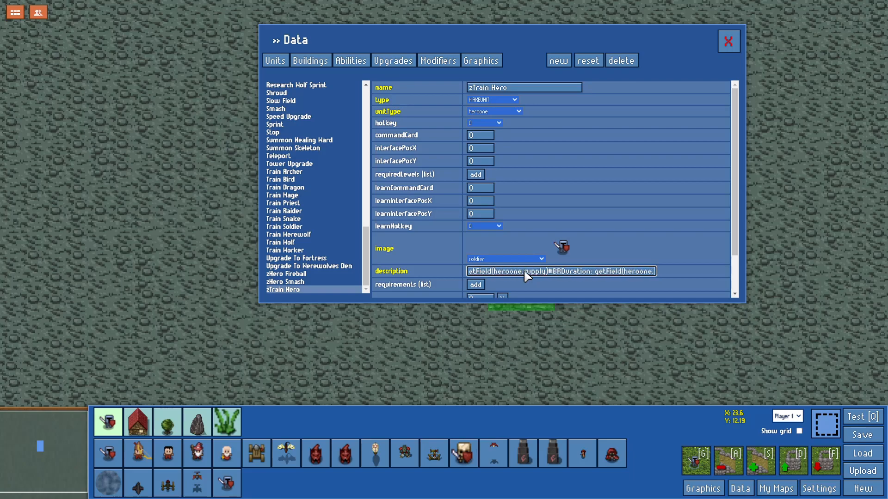
# Change the closing reference of the zTrain Hero description to getField(heroone.description).
pyautogui.write('buildTime) sec#BRgetField(soldier')
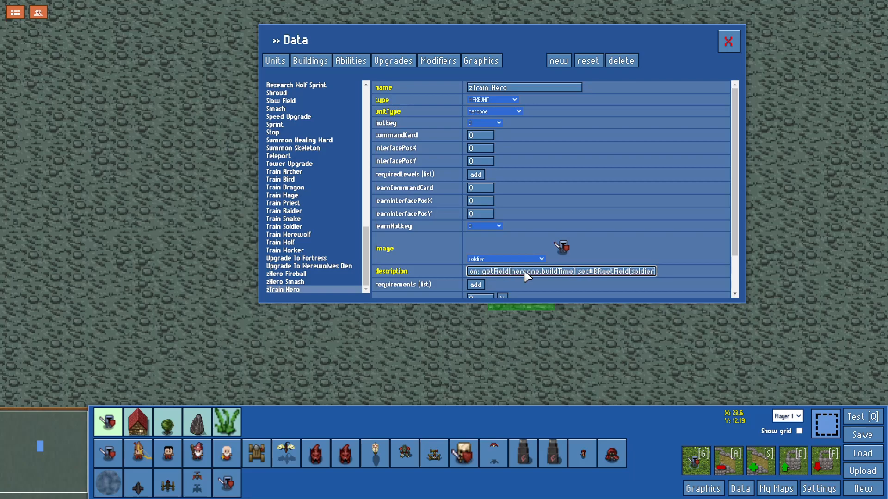
pyautogui.press('BackSpace')
pyautogui.press('BackSpace')
pyautogui.press('BackSpace')
pyautogui.press('BackSpace')
pyautogui.press('BackSpace')
pyautogui.press('BackSpace')
pyautogui.press('BackSpace')
pyautogui.write('heroone.description)')
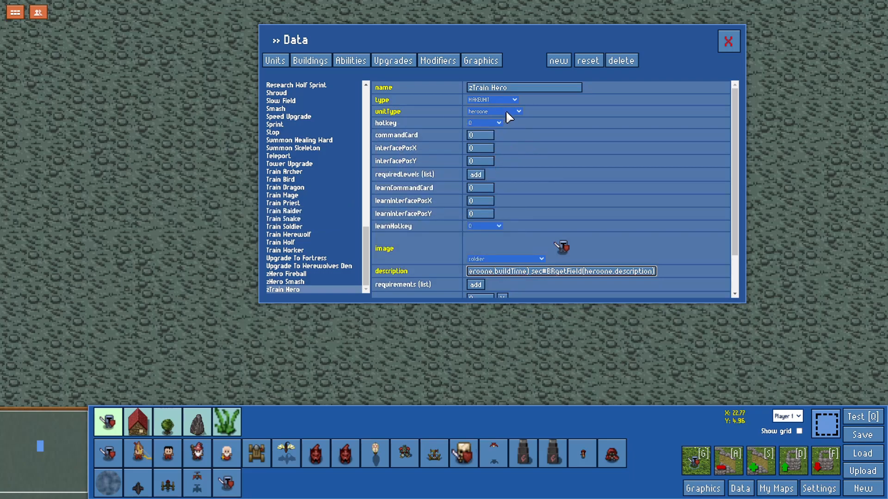
pyautogui.scroll(-1, 527, 165)
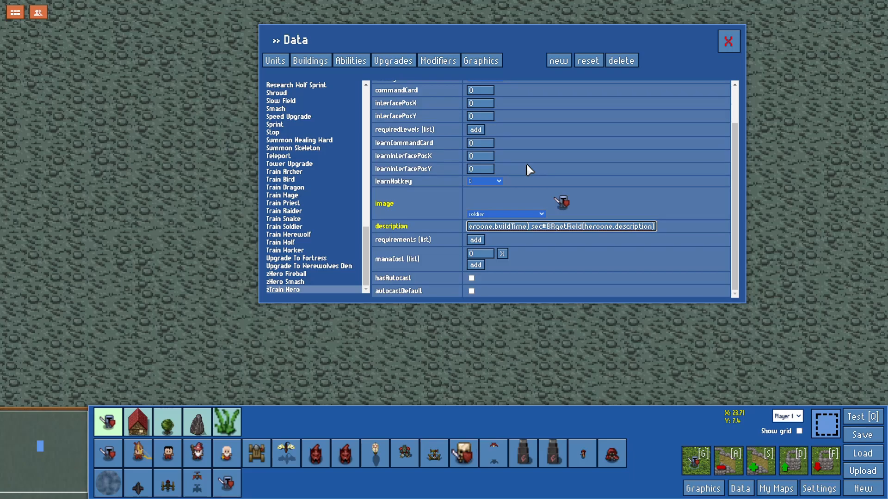
pyautogui.scroll(1, 527, 158)
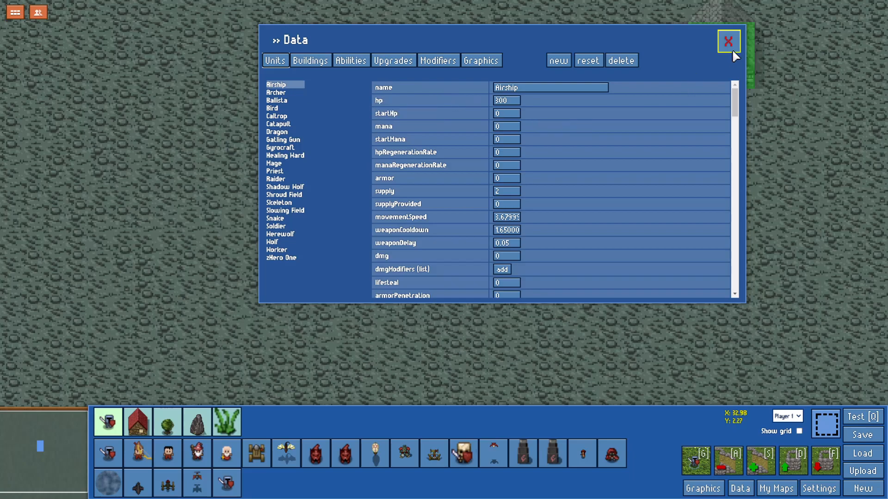
pyautogui.click(730, 47)
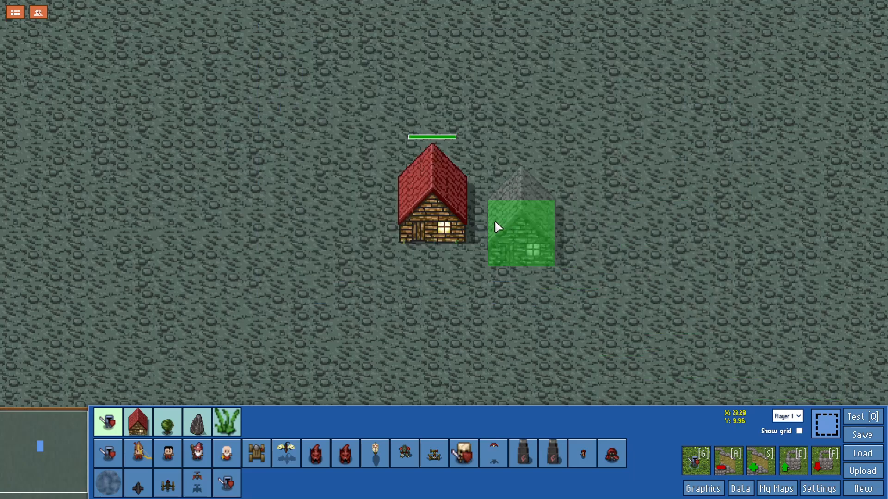
# Add the zTrain Hero ability to the commands of the zHero House building and close the data editor.
pyautogui.click(740, 489)
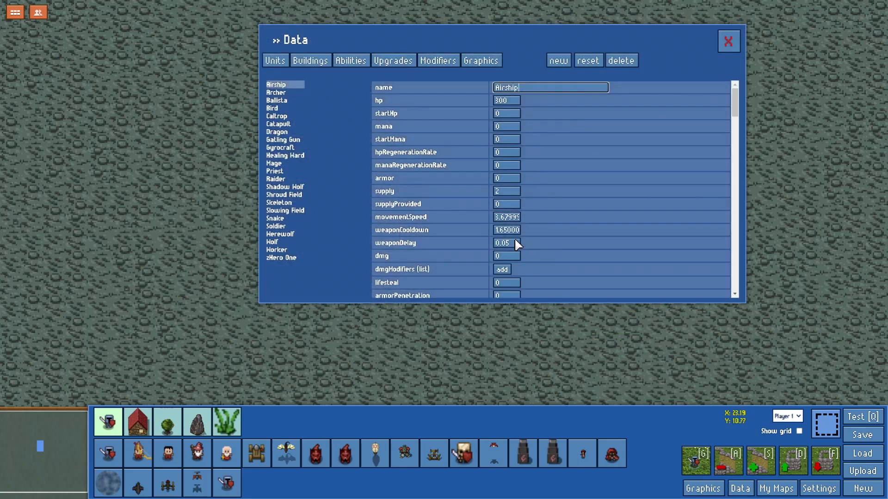
pyautogui.click(307, 62)
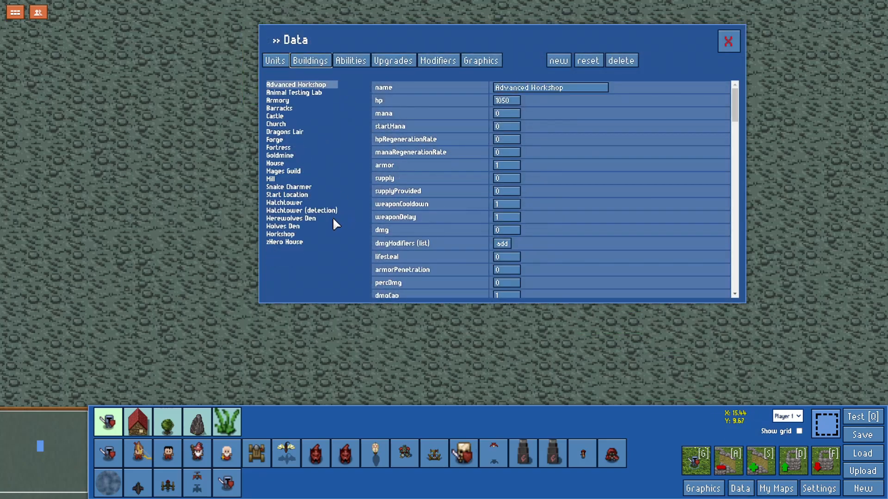
pyautogui.click(296, 242)
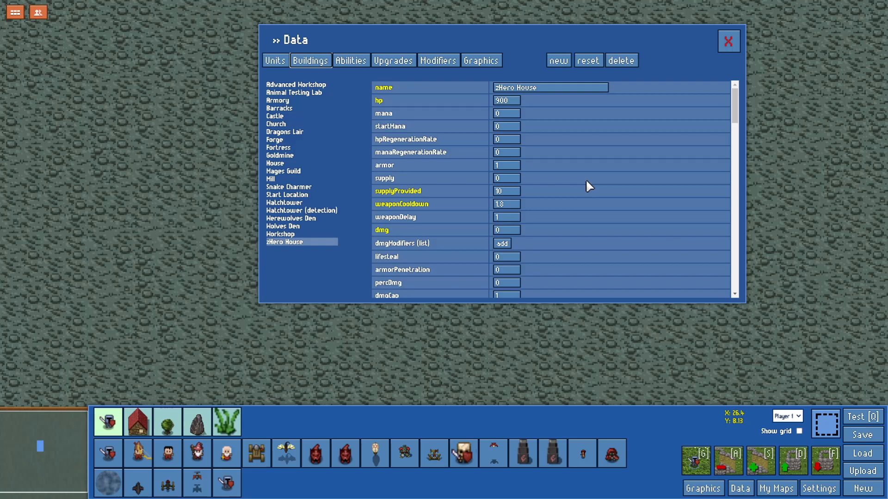
pyautogui.scroll(-8, 586, 185)
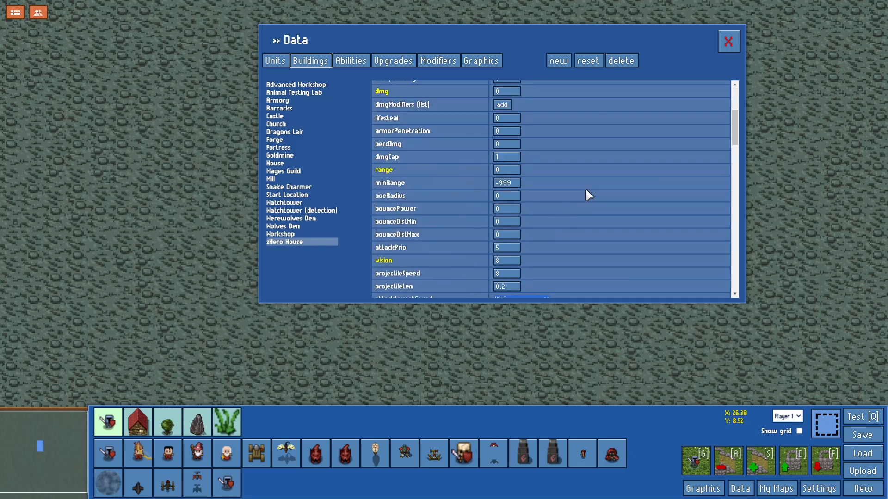
pyautogui.scroll(-4, 585, 190)
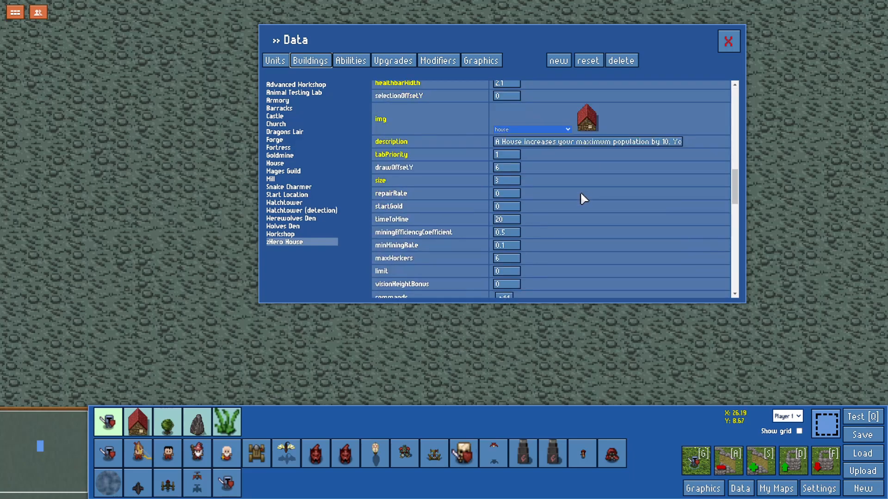
pyautogui.scroll(-10, 581, 194)
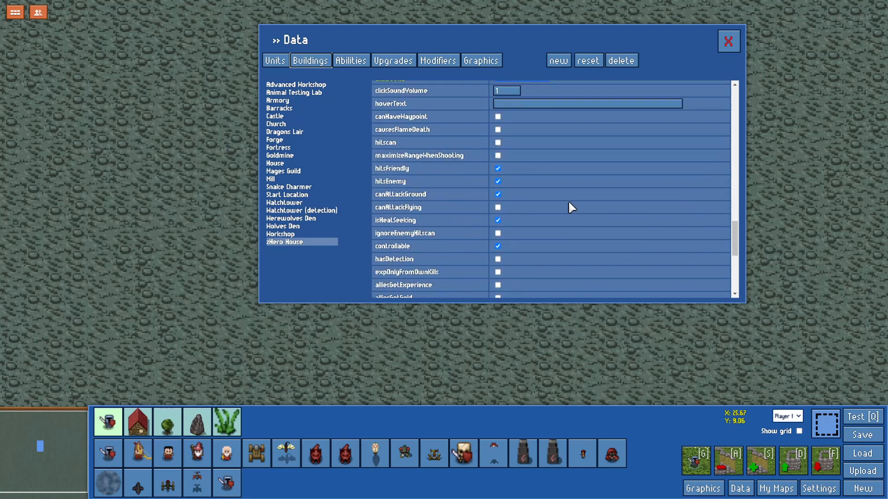
pyautogui.scroll(7, 574, 196)
pyautogui.scroll(3, 573, 196)
pyautogui.scroll(5, 574, 198)
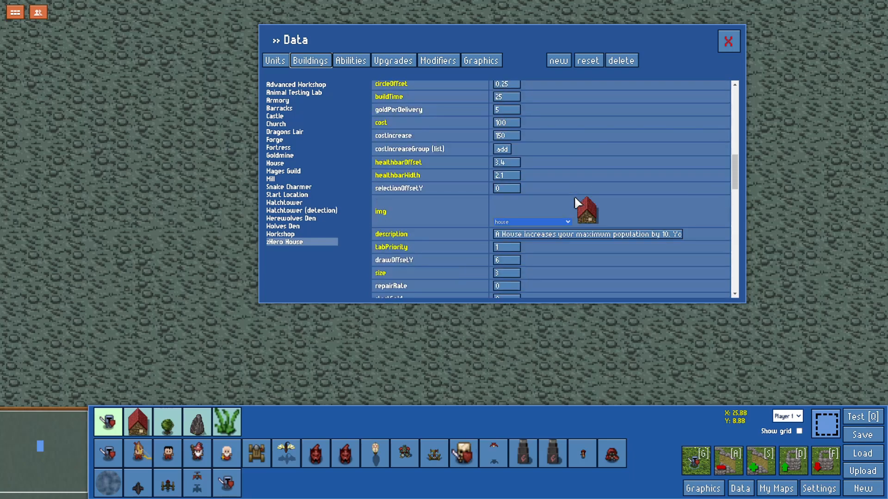
pyautogui.scroll(8, 572, 189)
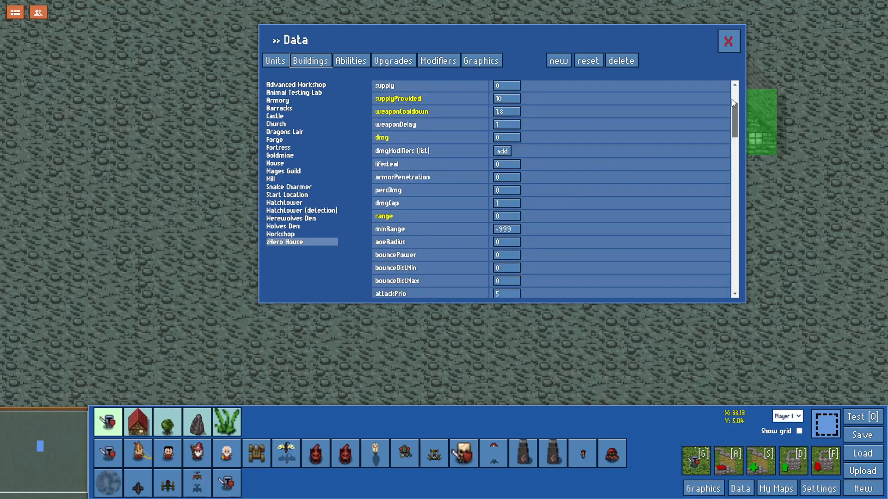
pyautogui.scroll(3, 730, 97)
pyautogui.scroll(-5, 731, 98)
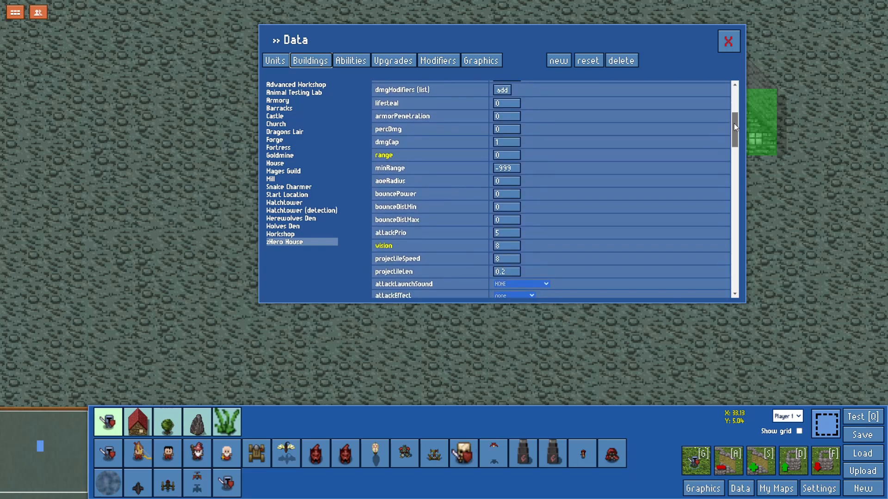
pyautogui.moveTo(734, 129); pyautogui.dragTo(724, 184)
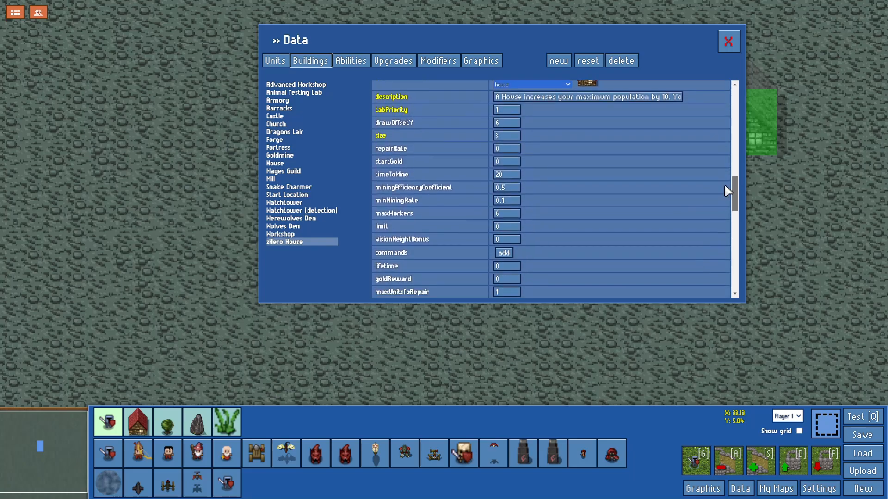
pyautogui.click(505, 253)
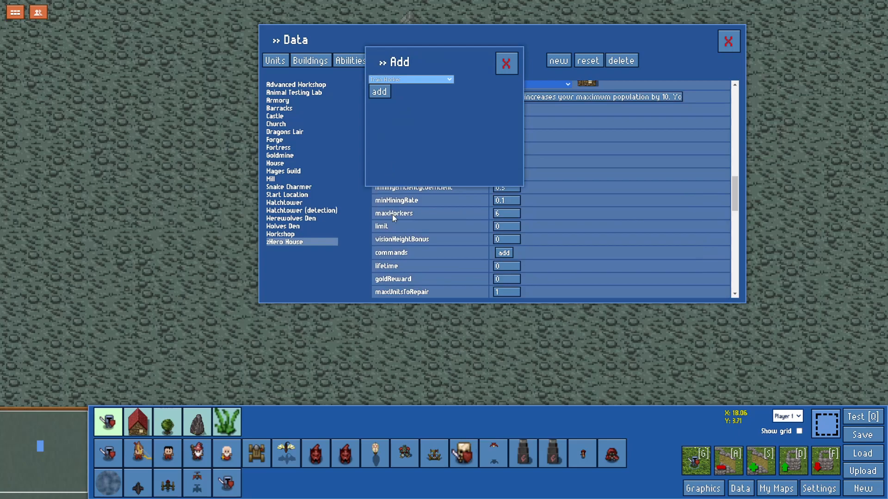
pyautogui.press('z')
pyautogui.click(389, 92)
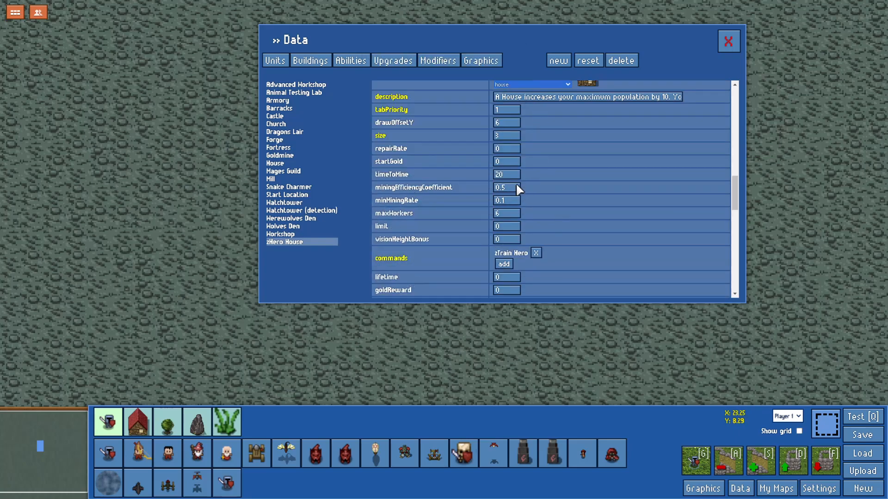
pyautogui.click(352, 61)
pyautogui.click(729, 41)
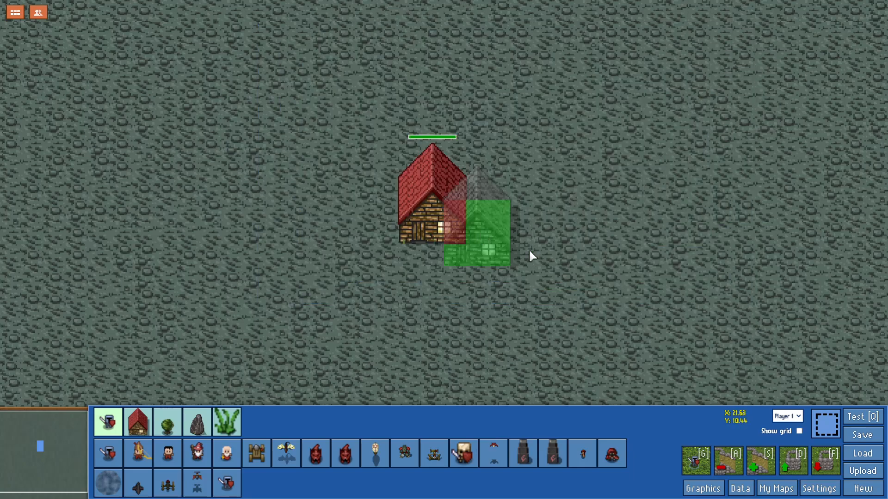
# Start a test of the map and train a hero from the zHero House.
pyautogui.click(848, 417)
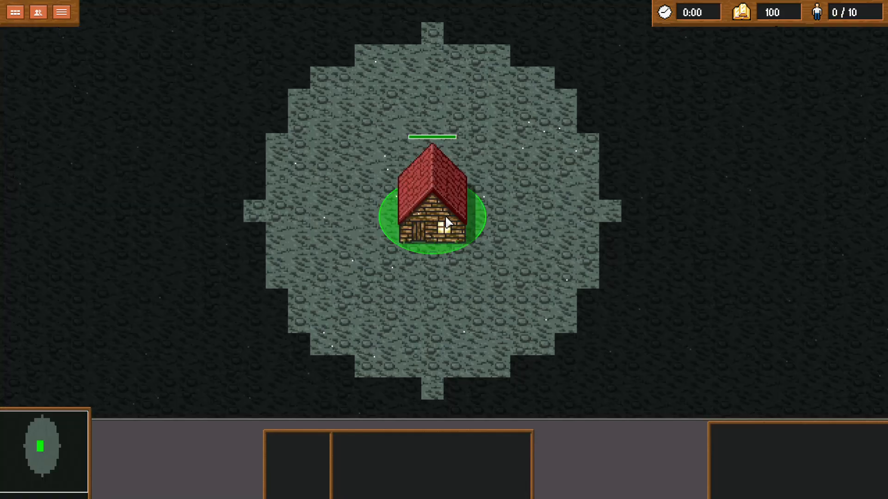
pyautogui.click(446, 222)
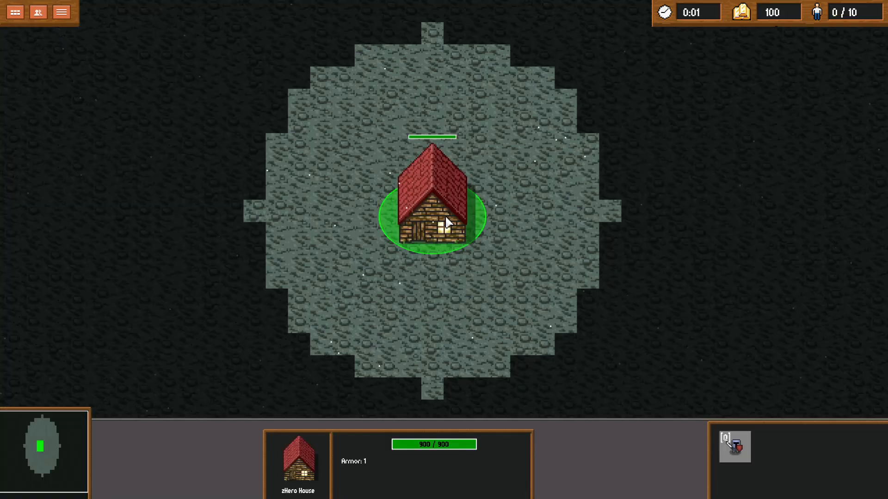
pyautogui.click(729, 446)
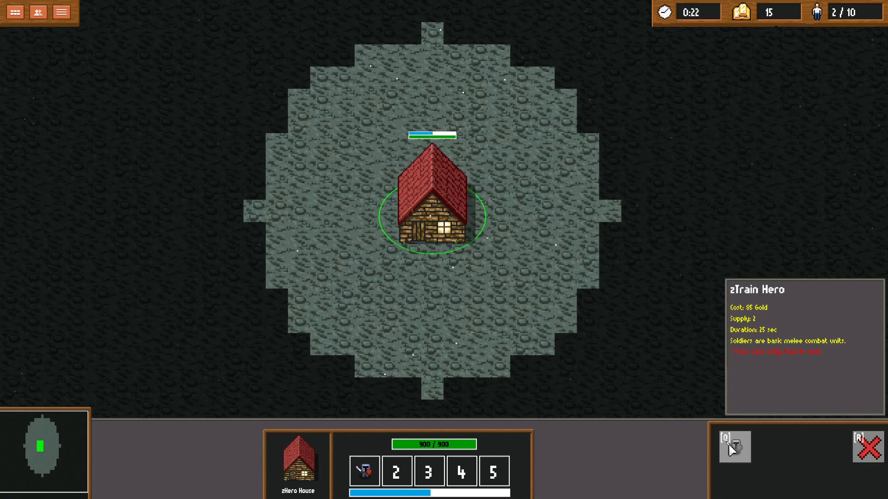
# Try repeatedly to queue a second hero at the zHero House while the first is still in training.
pyautogui.click(733, 448)
pyautogui.click(733, 448)
pyautogui.click(733, 447)
pyautogui.click(733, 448)
pyautogui.click(733, 447)
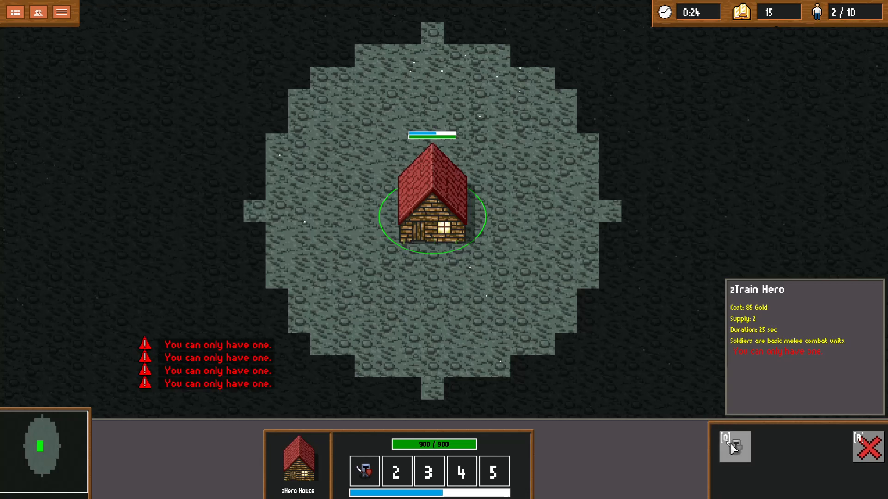
pyautogui.click(732, 448)
pyautogui.click(733, 448)
pyautogui.click(732, 448)
pyautogui.click(733, 448)
pyautogui.click(733, 447)
pyautogui.click(733, 447)
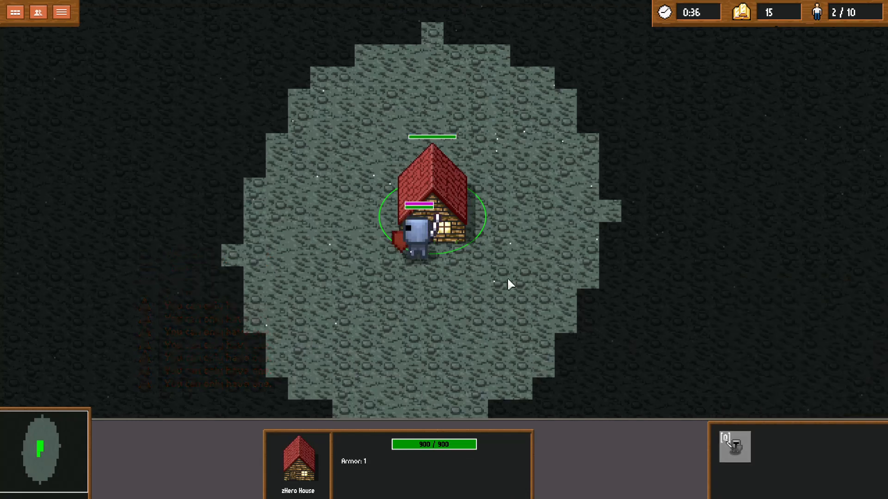
# Select the trained hero, move it around beside the zHero House and order it to attack the building.
pyautogui.click(417, 259)
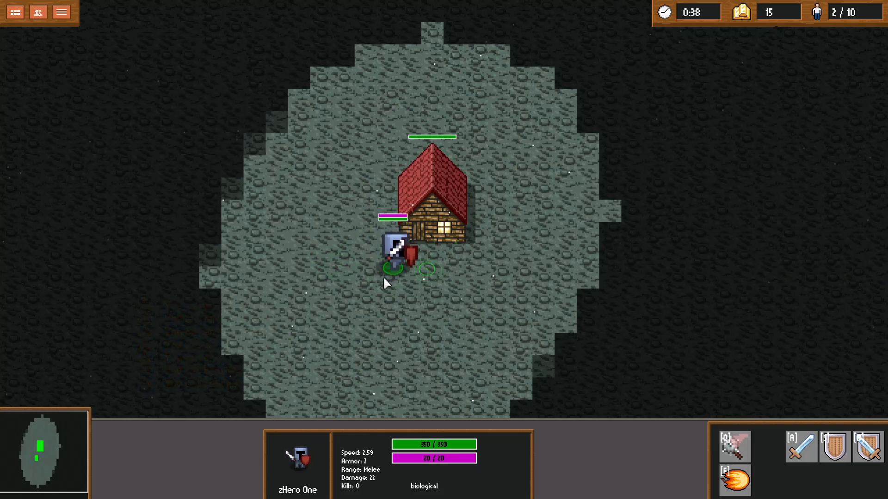
pyautogui.rightClick(418, 303)
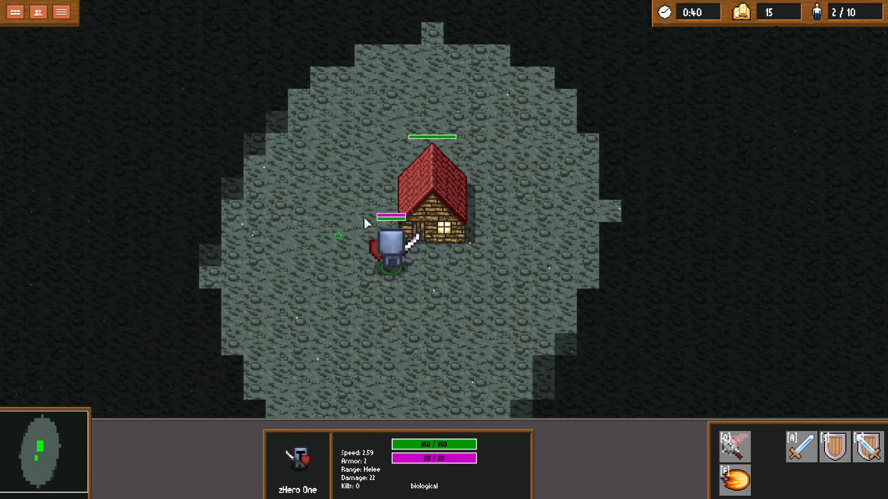
pyautogui.press('a')
pyautogui.click(416, 197)
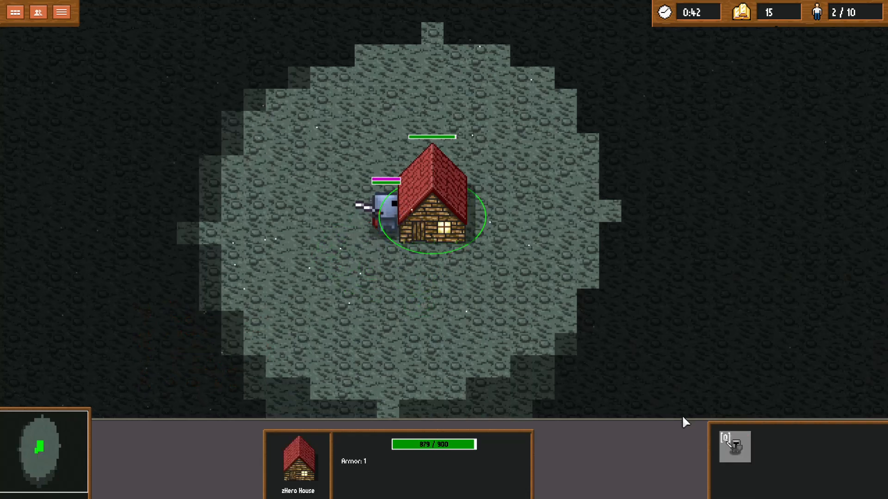
# Try to train another hero while the first is alive, and move the existing hero away from the zHero House.
pyautogui.click(724, 439)
pyautogui.click(372, 231)
pyautogui.rightClick(306, 276)
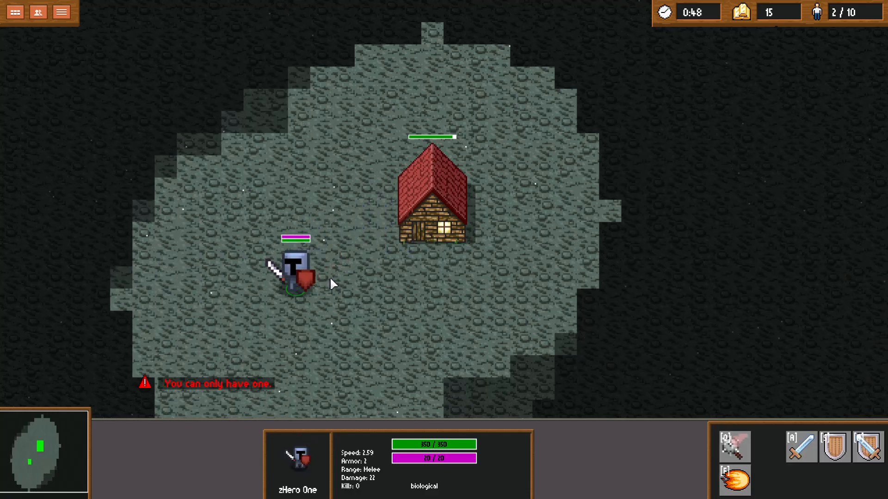
pyautogui.click(474, 207)
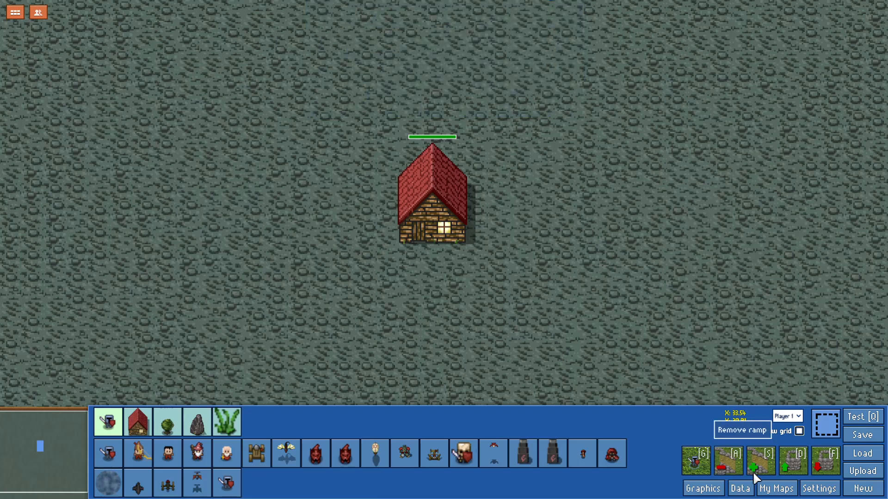
# Reopen the zTrain Hero ability in the map data and read through its description's getField references to the end.
pyautogui.click(740, 486)
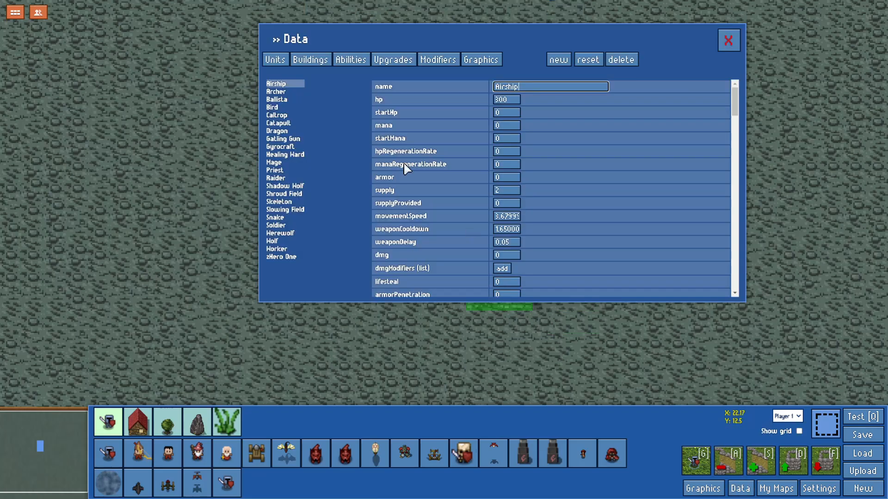
pyautogui.click(351, 60)
pyautogui.scroll(-5, 321, 181)
pyautogui.scroll(-10, 321, 181)
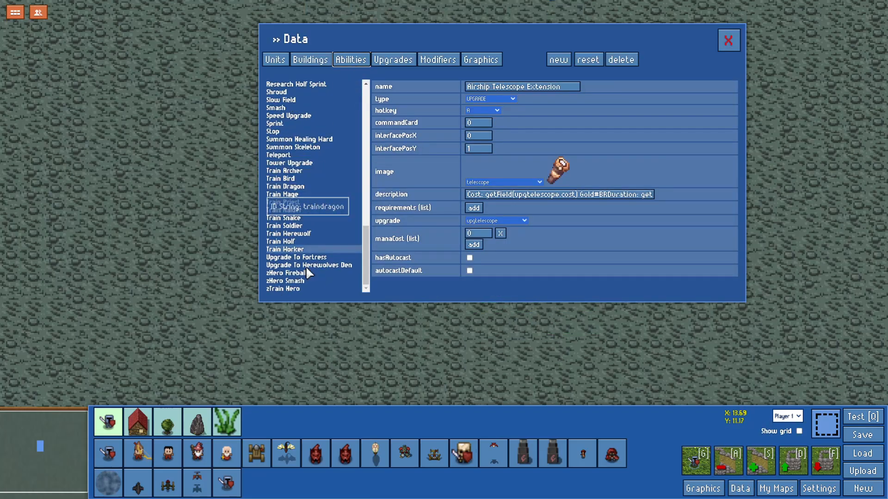
pyautogui.click(307, 287)
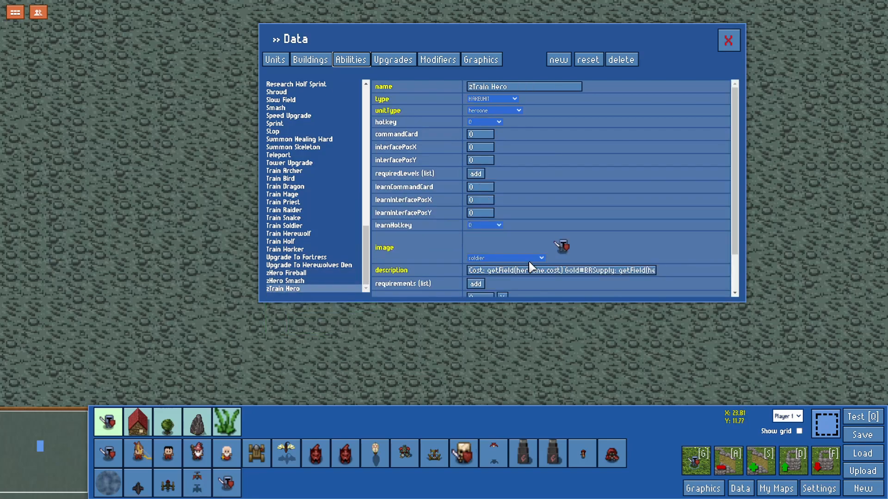
pyautogui.click(470, 273)
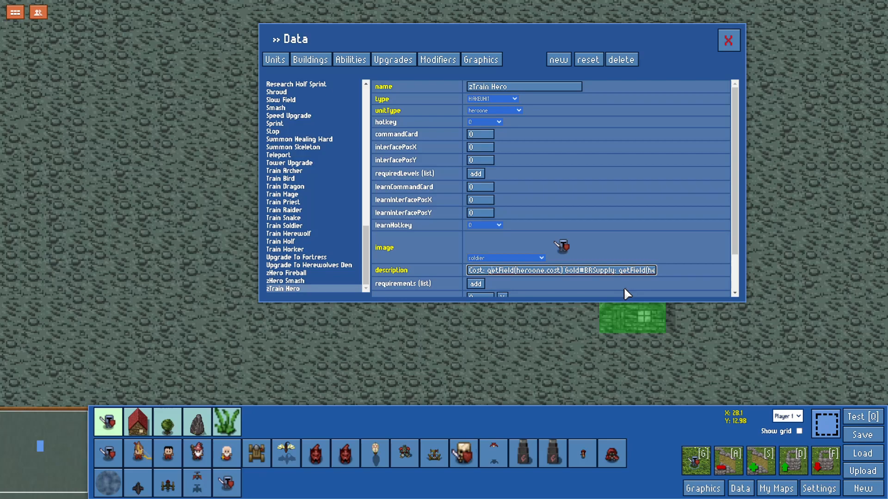
pyautogui.press('Right')
pyautogui.press('Right')
pyautogui.press('Right')
pyautogui.press('Right')
pyautogui.press('Right')
pyautogui.press('Right')
pyautogui.press('Right')
pyautogui.press('Right')
pyautogui.press('Right')
pyautogui.press('Right')
pyautogui.press('Right')
pyautogui.press('Right')
pyautogui.press('Right')
pyautogui.press('Right')
pyautogui.press('Right')
pyautogui.press('Right')
pyautogui.press('Right')
pyautogui.press('Right')
pyautogui.press('Right')
pyautogui.press('Right')
pyautogui.press('Right')
pyautogui.press('Right')
pyautogui.press('Right')
pyautogui.press('Right')
pyautogui.press('Right')
pyautogui.press('Right')
pyautogui.press('Right')
pyautogui.press('Right')
pyautogui.press('Right')
pyautogui.press('Right')
pyautogui.press('Right')
pyautogui.press('Right')
pyautogui.press('Right')
pyautogui.press('Right')
pyautogui.press('Right')
pyautogui.press('Right')
pyautogui.press('Right')
pyautogui.press('Right')
pyautogui.press('Right')
pyautogui.press('Right')
pyautogui.press('Right')
pyautogui.press('Right')
pyautogui.press('Right')
pyautogui.press('Right')
pyautogui.press('Right')
pyautogui.press('Right')
pyautogui.press('Right')
pyautogui.press('Right')
pyautogui.press('Right')
pyautogui.press('Right')
pyautogui.press('Right')
pyautogui.press('Right')
pyautogui.press('Right')
pyautogui.press('Right')
pyautogui.press('Right')
pyautogui.press('Right')
pyautogui.press('Right')
pyautogui.press('Right')
pyautogui.press('Right')
pyautogui.press('Right')
pyautogui.press('Right')
pyautogui.press('Right')
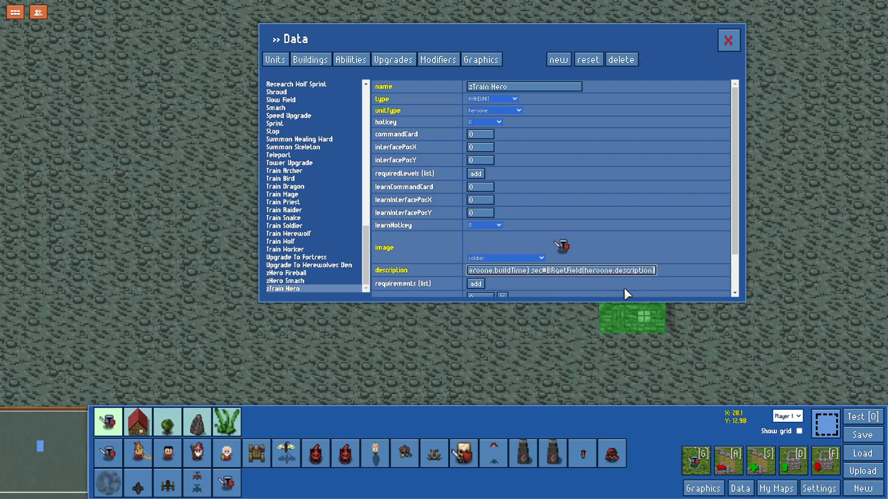
# Set the cost of the zHero One unit to 0 in the map data.
pyautogui.click(285, 60)
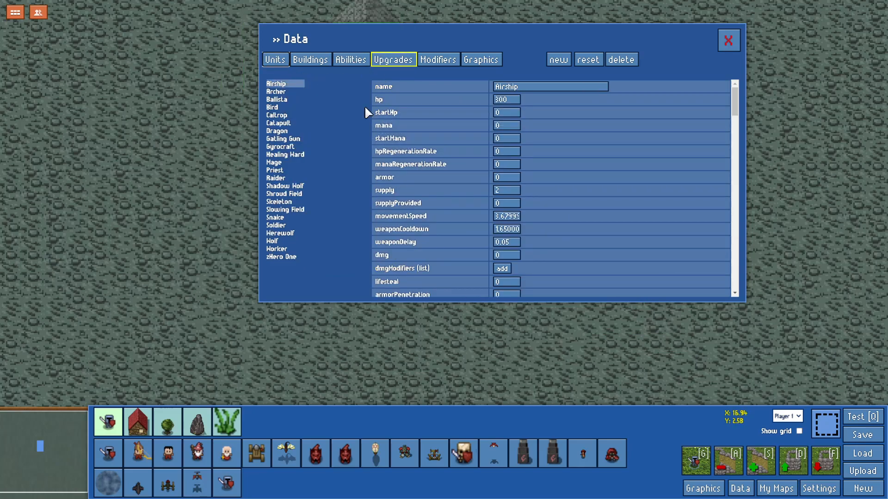
pyautogui.click(301, 257)
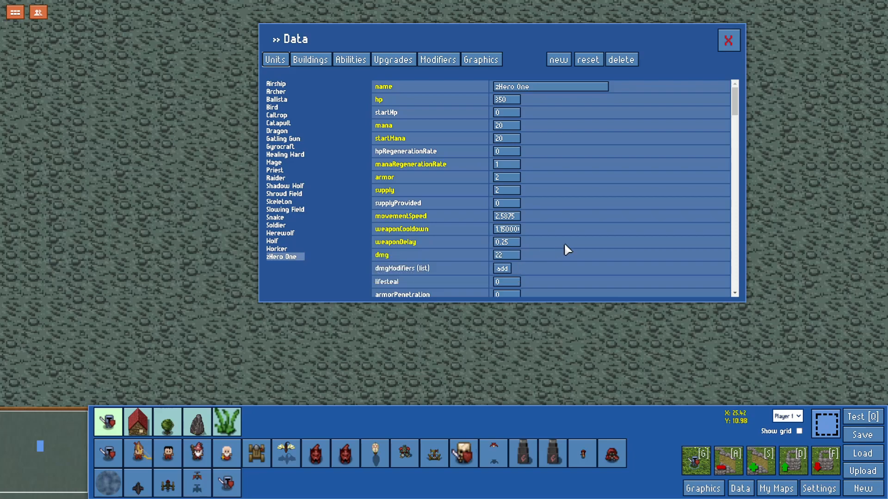
pyautogui.scroll(-1, 579, 236)
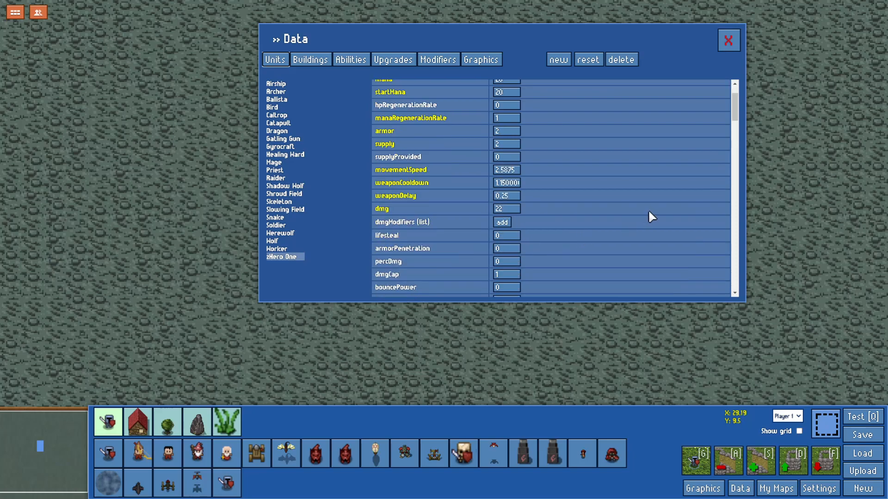
pyautogui.scroll(-1, 733, 110)
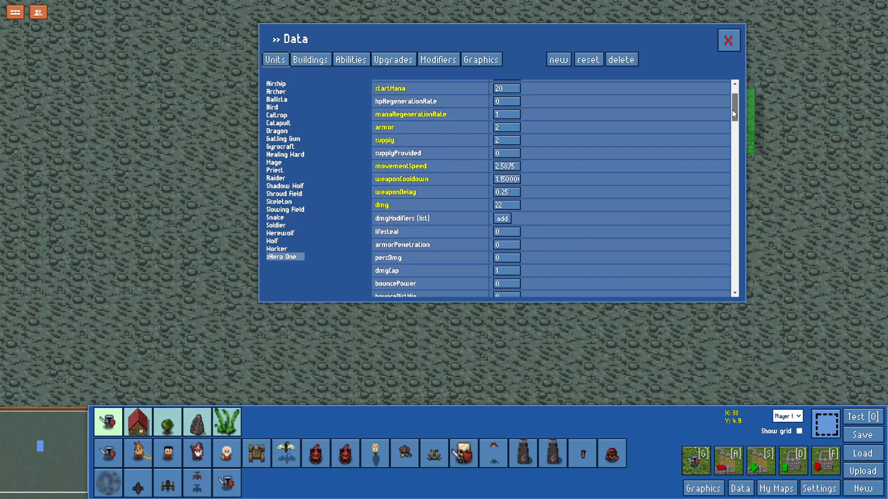
pyautogui.moveTo(732, 112); pyautogui.dragTo(722, 146)
pyautogui.click(504, 238)
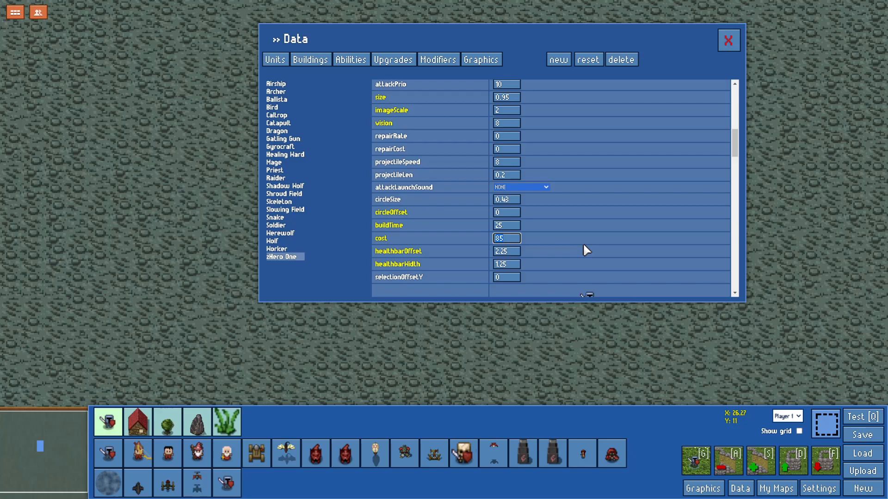
pyautogui.write('0')
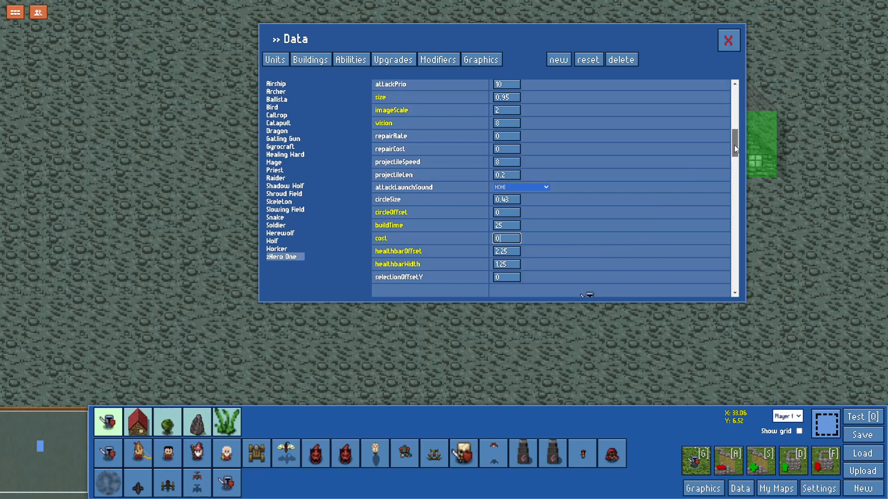
# Set zHero One's buildTime to 5.
pyautogui.moveTo(734, 145); pyautogui.dragTo(733, 146)
pyautogui.moveTo(734, 146)
pyautogui.mouseDown()
pyautogui.moveTo(729, 156)
pyautogui.moveTo(718, 103)
pyautogui.moveTo(715, 145)
pyautogui.mouseUp()
pyautogui.click(513, 226)
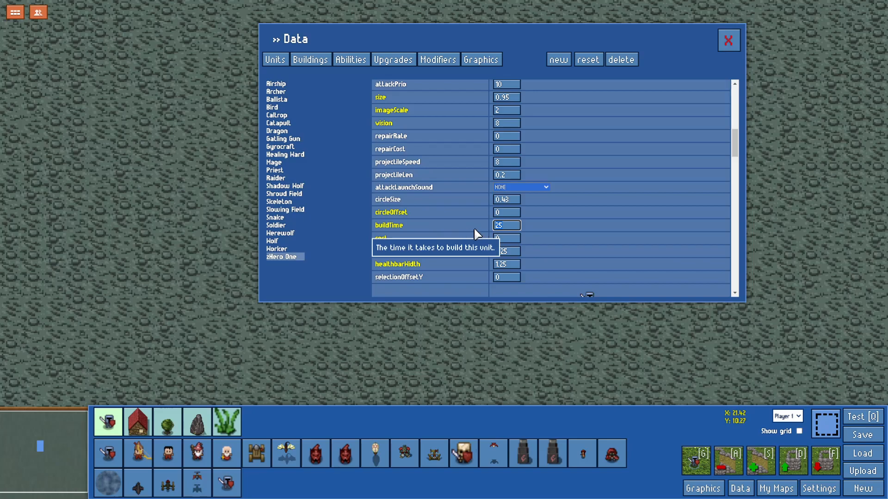
pyautogui.write('5')
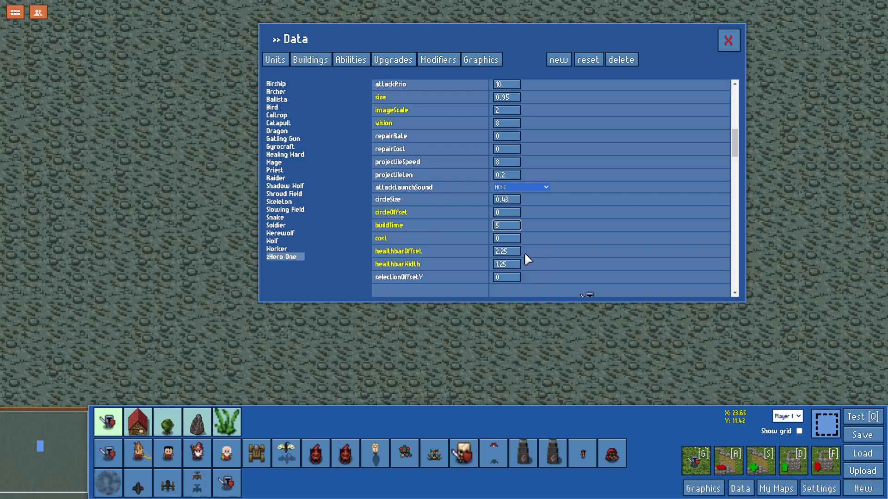
# Set zHero One's supply to 0 and close the map data.
pyautogui.scroll(-2, 524, 257)
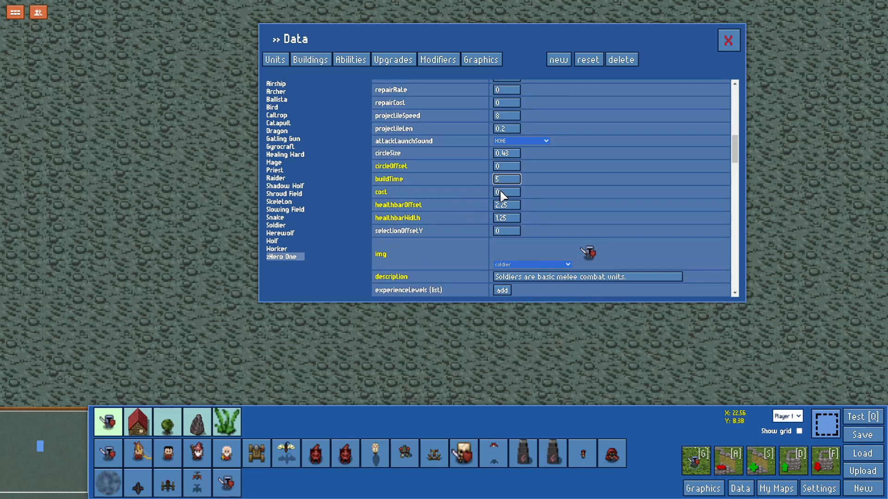
pyautogui.scroll(10, 501, 198)
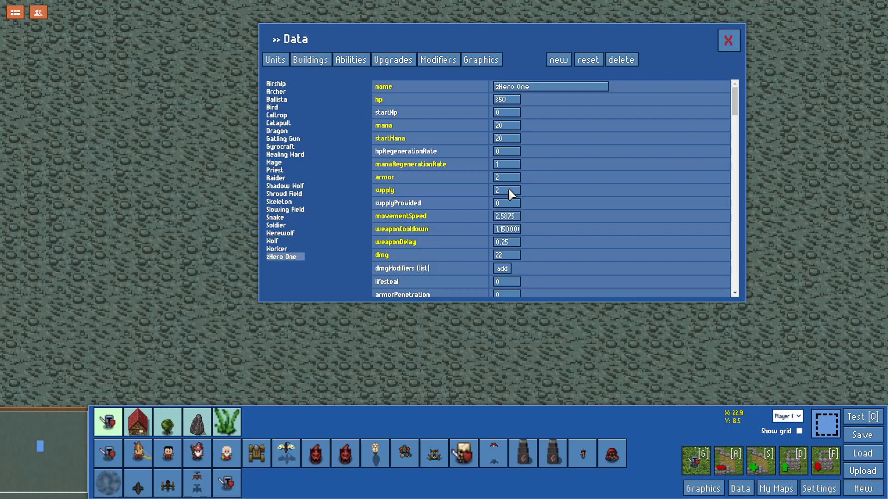
pyautogui.click(504, 192)
pyautogui.write('0')
pyautogui.click(722, 43)
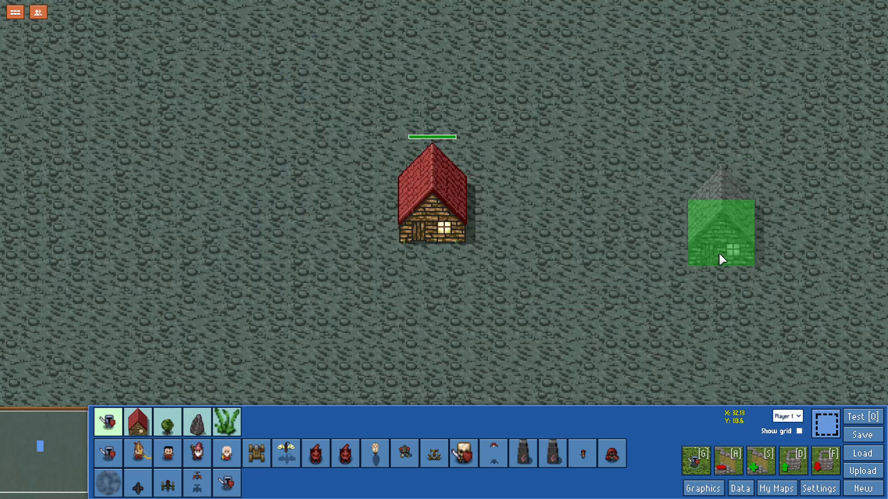
# Start a playtest, train a hero at the zHero House and repeatedly try to queue a second one during training.
pyautogui.click(855, 416)
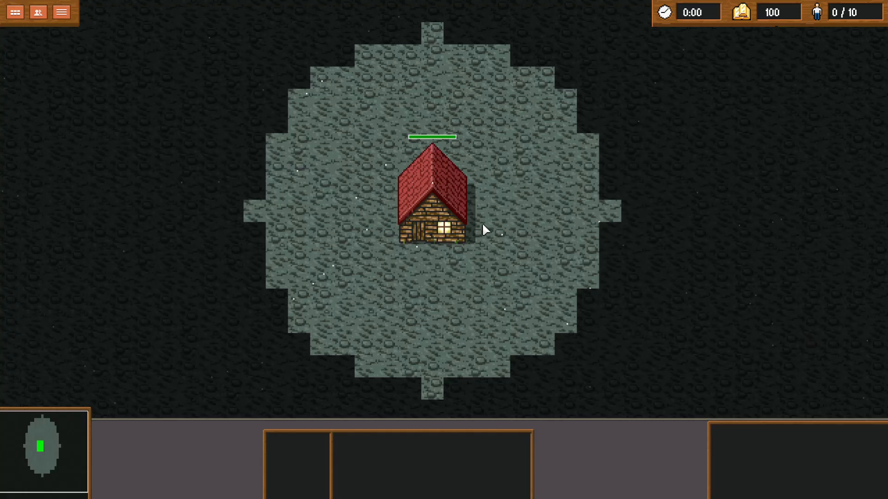
pyautogui.click(477, 228)
pyautogui.click(735, 449)
pyautogui.click(735, 450)
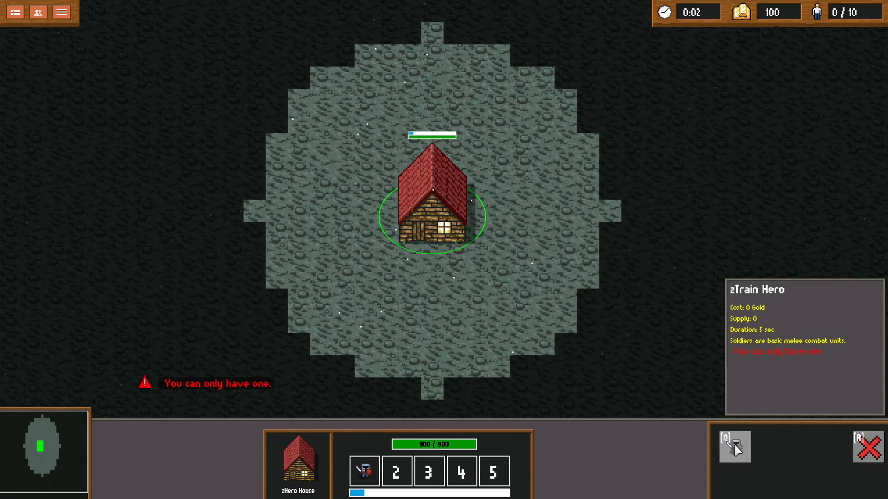
pyautogui.click(735, 449)
pyautogui.click(735, 449)
pyautogui.click(735, 449)
pyautogui.click(736, 450)
pyautogui.click(735, 449)
pyautogui.click(735, 450)
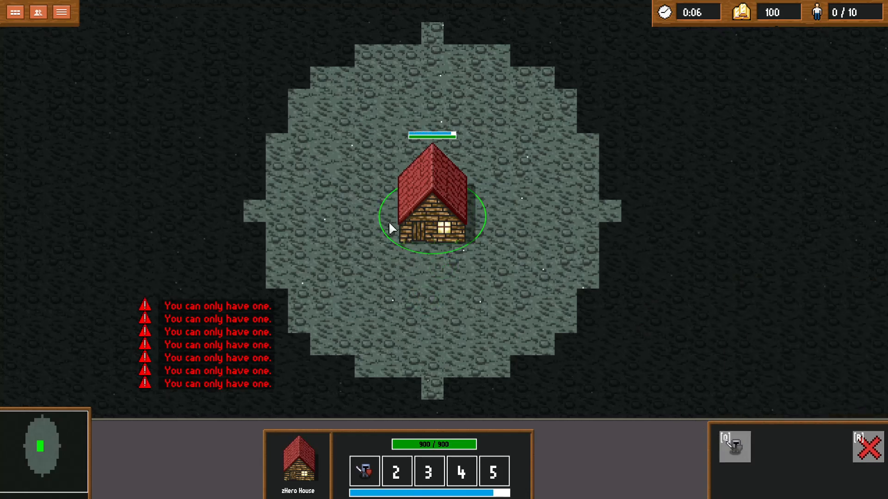
# Send the newly trained hero to several spots beside the zHero House.
pyautogui.rightClick(262, 214)
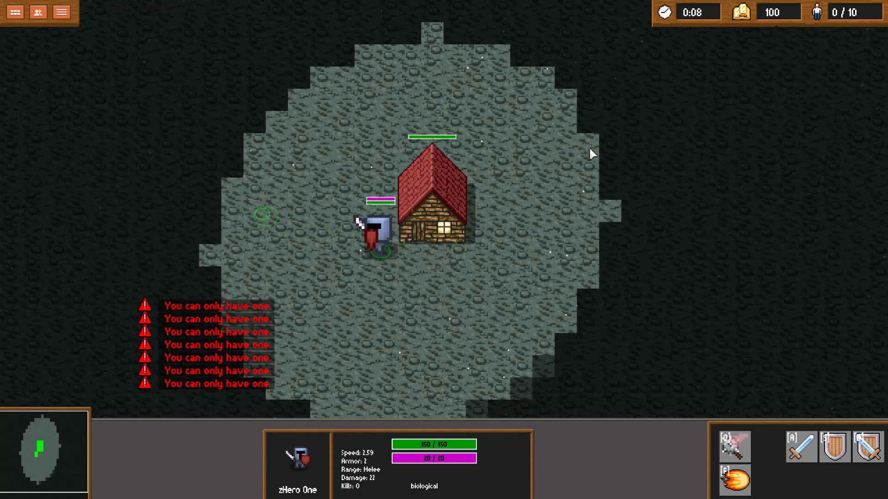
pyautogui.rightClick(304, 252)
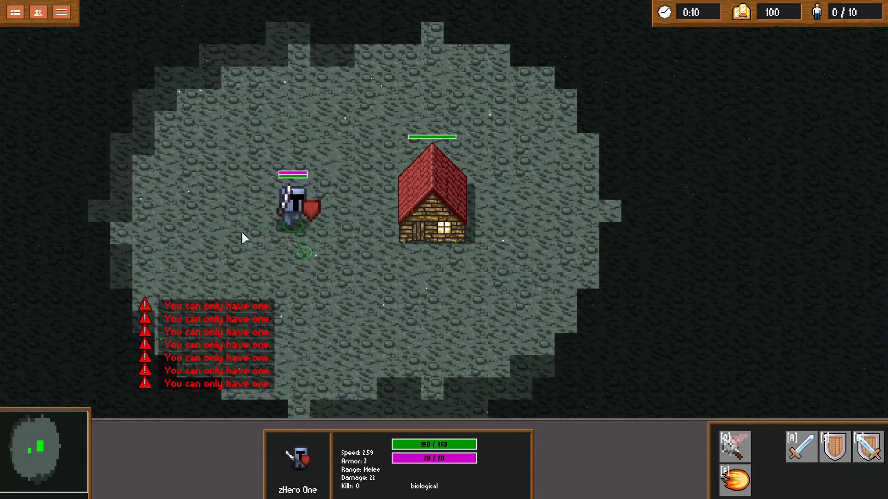
pyautogui.rightClick(275, 234)
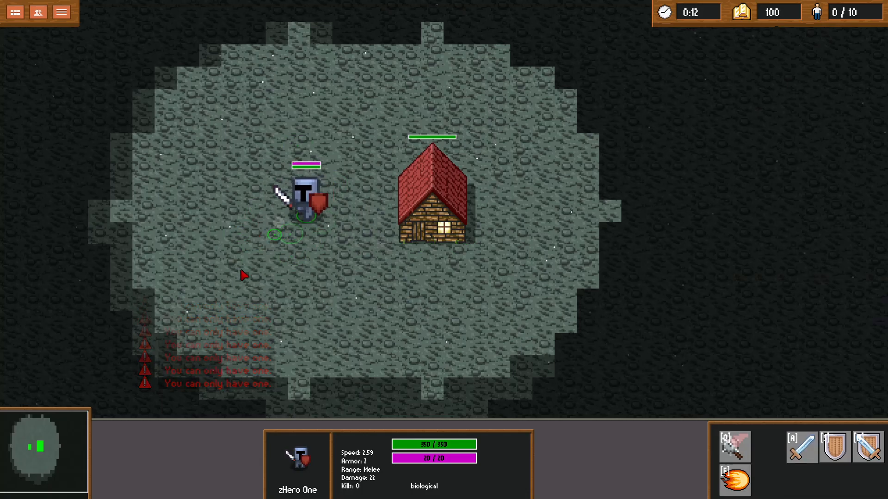
pyautogui.rightClick(307, 263)
pyautogui.rightClick(271, 182)
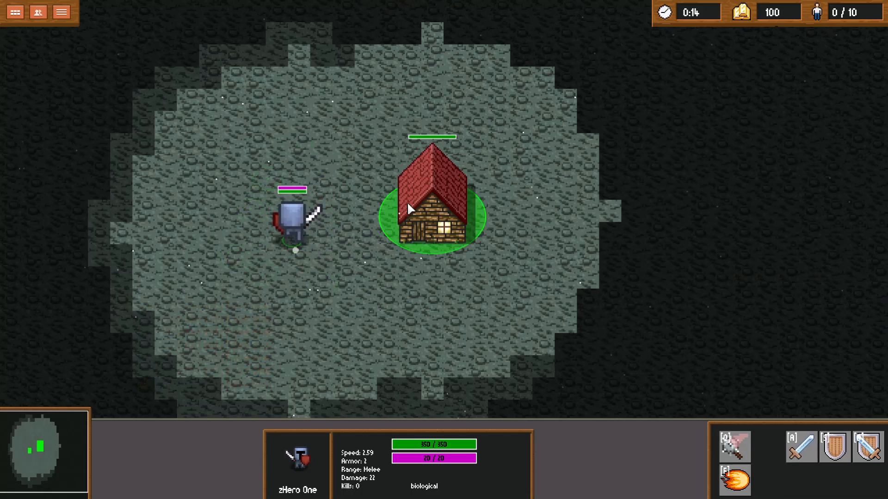
# Select the zHero House and repeatedly try to train another hero while the first is alive.
pyautogui.click(406, 207)
pyautogui.click(739, 448)
pyautogui.click(739, 448)
pyautogui.click(739, 447)
pyautogui.click(740, 448)
pyautogui.click(740, 449)
pyautogui.click(740, 449)
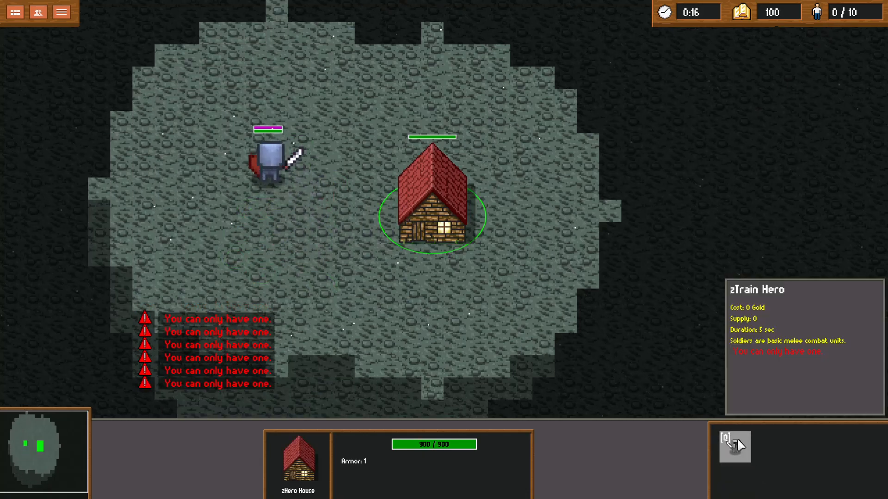
# Switch between inspecting the hero and the zHero House, moving the hero short distances.
pyautogui.click(292, 180)
pyautogui.rightClick(259, 234)
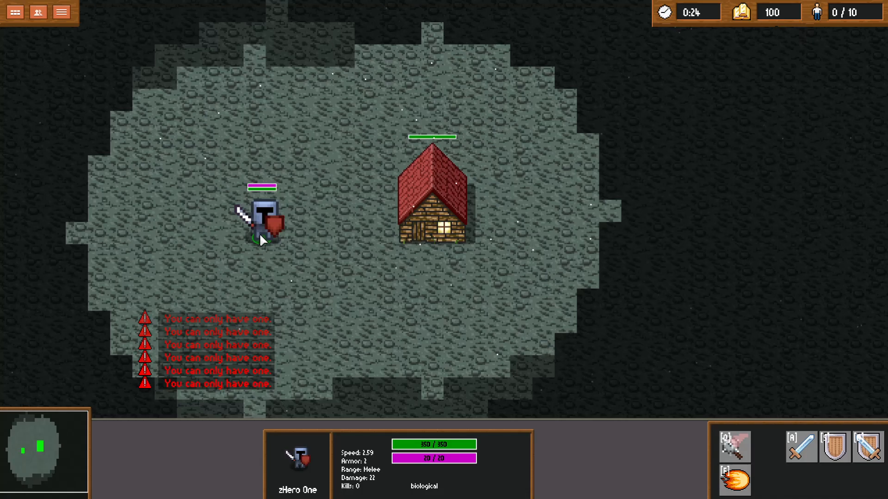
pyautogui.click(432, 213)
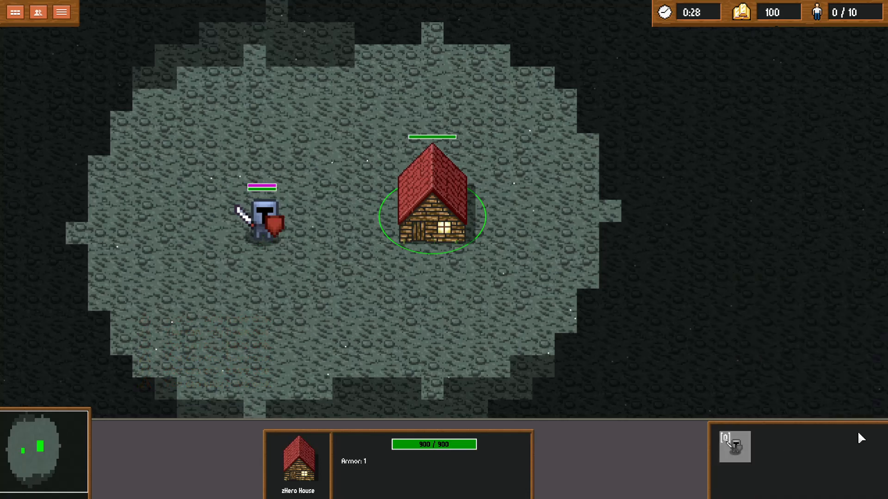
pyautogui.click(261, 229)
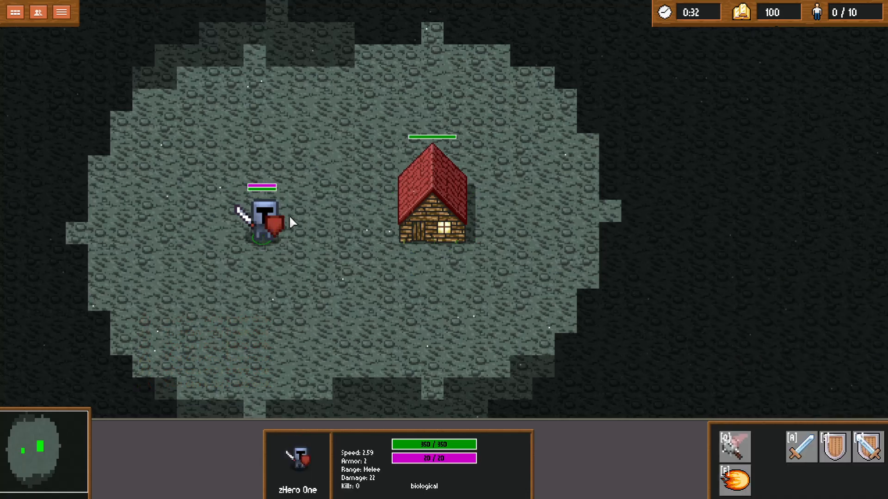
pyautogui.click(429, 203)
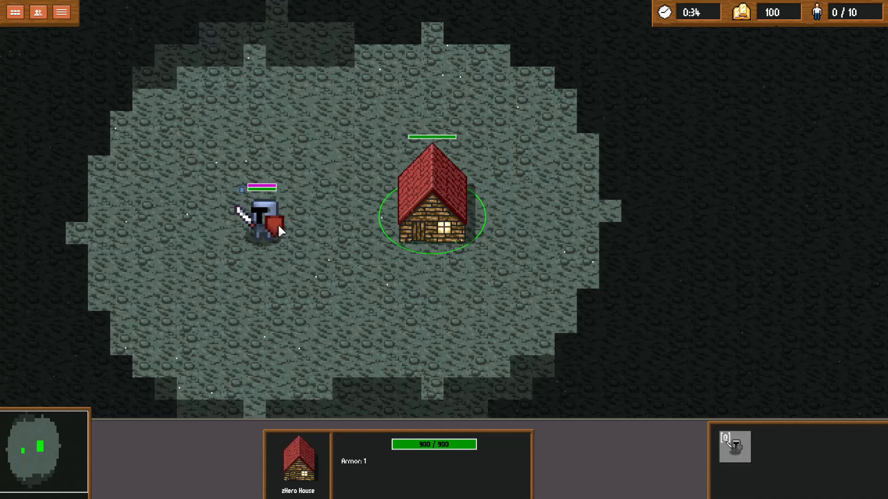
pyautogui.click(255, 230)
pyautogui.rightClick(245, 213)
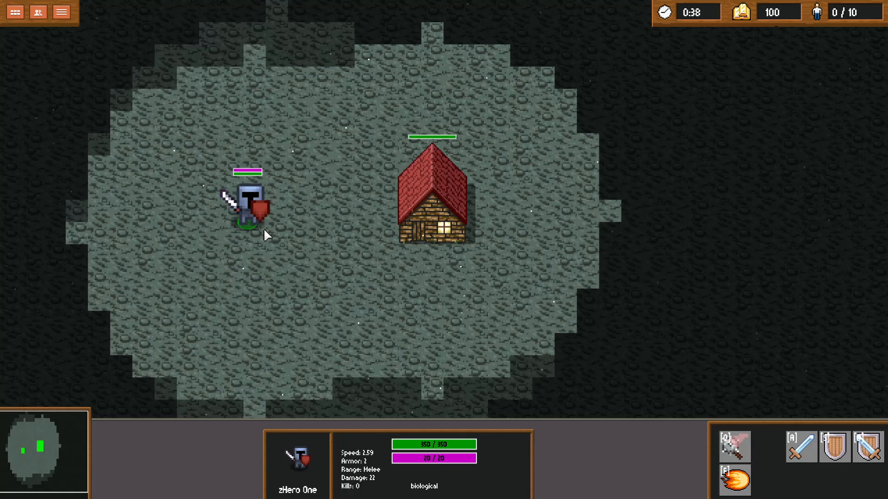
# Leave the playtest, open zHero One in the map data and read the explanation of its experienceLevels list.
pyautogui.press('F5')
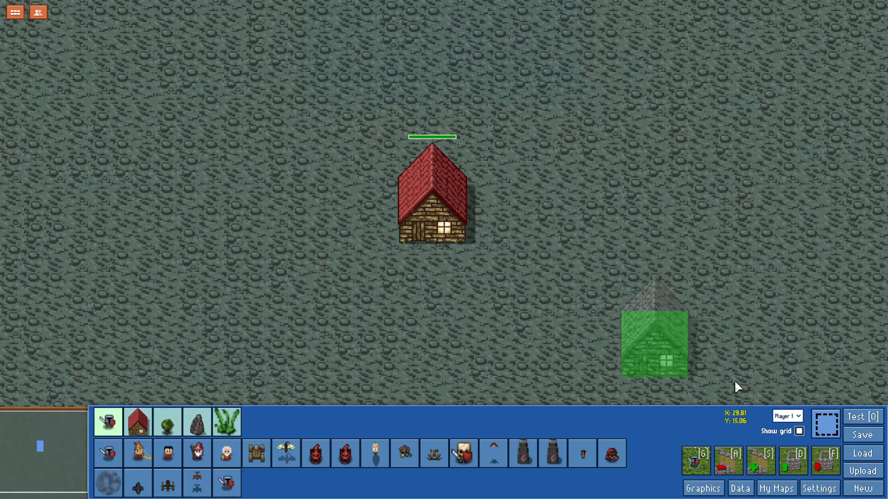
pyautogui.click(826, 424)
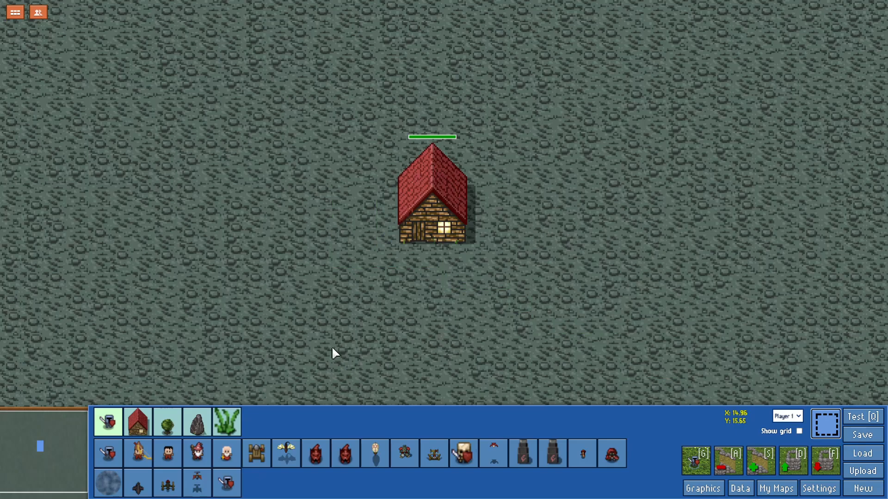
pyautogui.click(738, 488)
pyautogui.moveTo(412, 237)
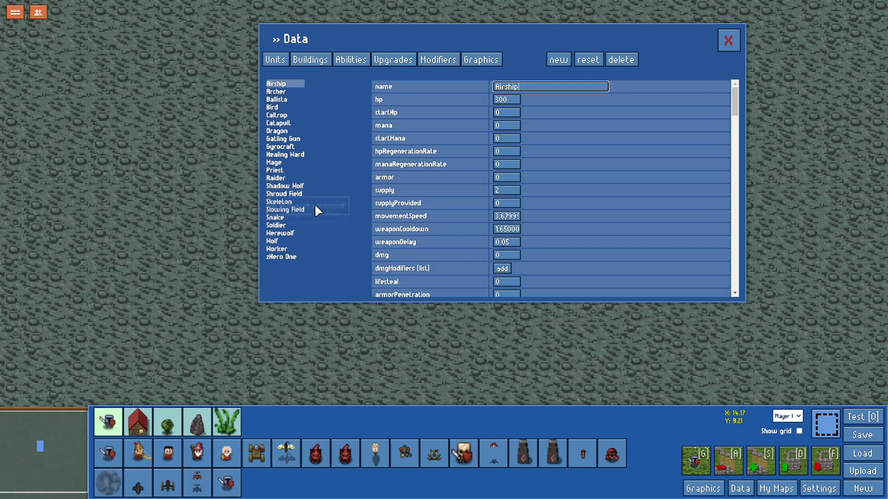
pyautogui.click(301, 256)
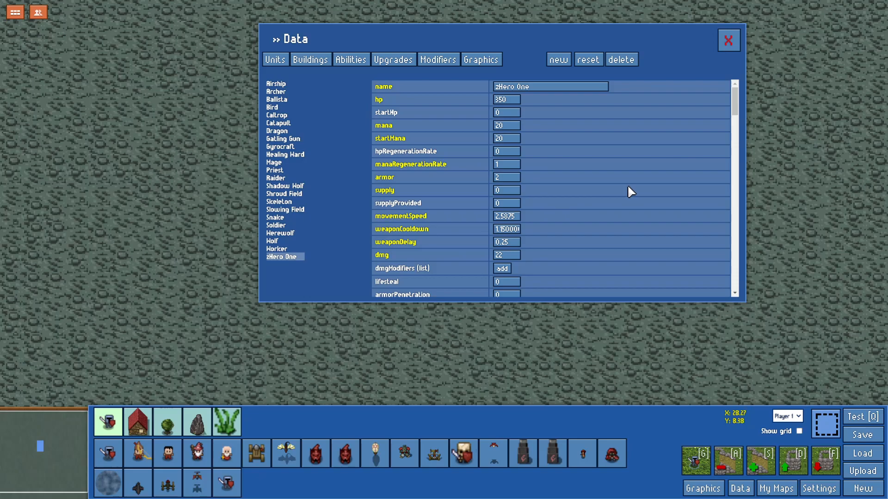
pyautogui.moveTo(736, 99); pyautogui.dragTo(725, 162)
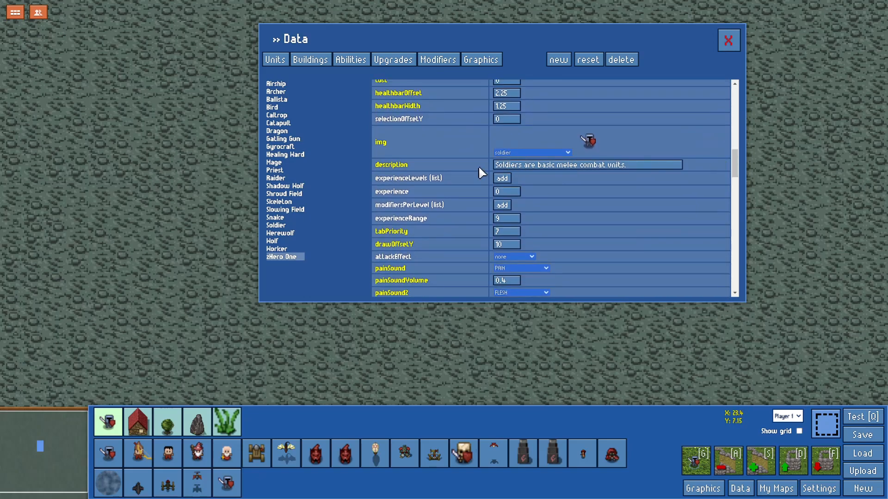
pyautogui.moveTo(422, 183)
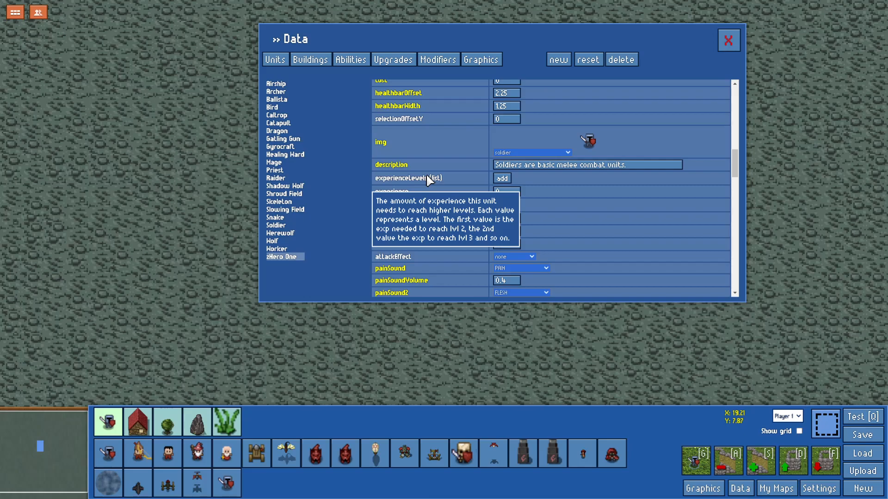
# Add experience requirements of 4 and 8 as the first two entries of zHero One's experienceLevels list.
pyautogui.click(502, 178)
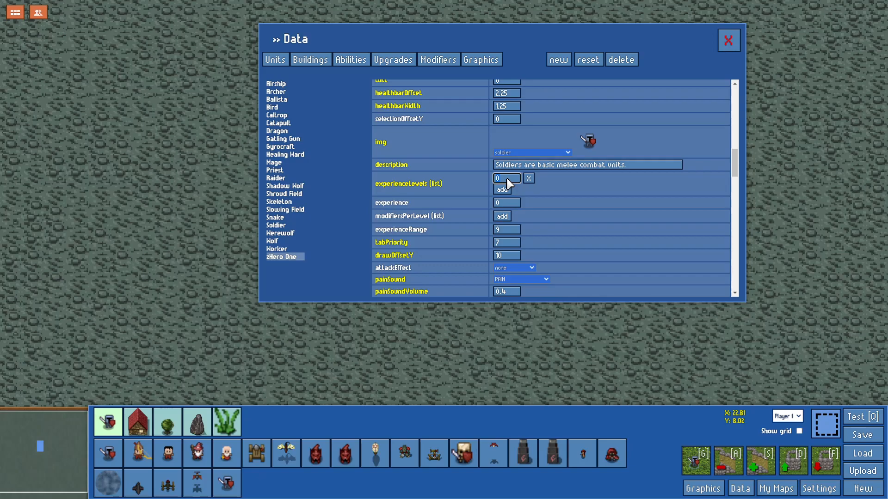
pyautogui.write('1')
pyautogui.click(502, 191)
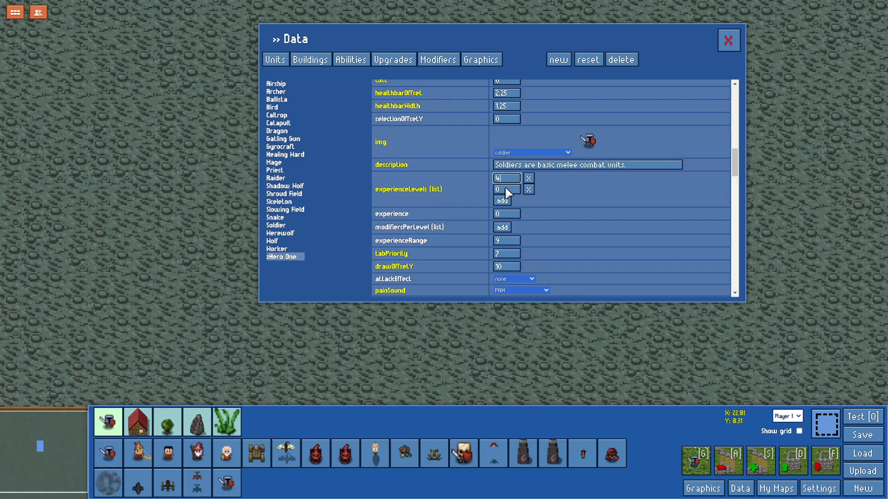
pyautogui.press('BackSpace')
pyautogui.write('4')
pyautogui.click(509, 190)
pyautogui.write('8')
# Add a third experienceLevels entry of 16 for zHero One and close the map data.
pyautogui.click(505, 201)
pyautogui.click(509, 201)
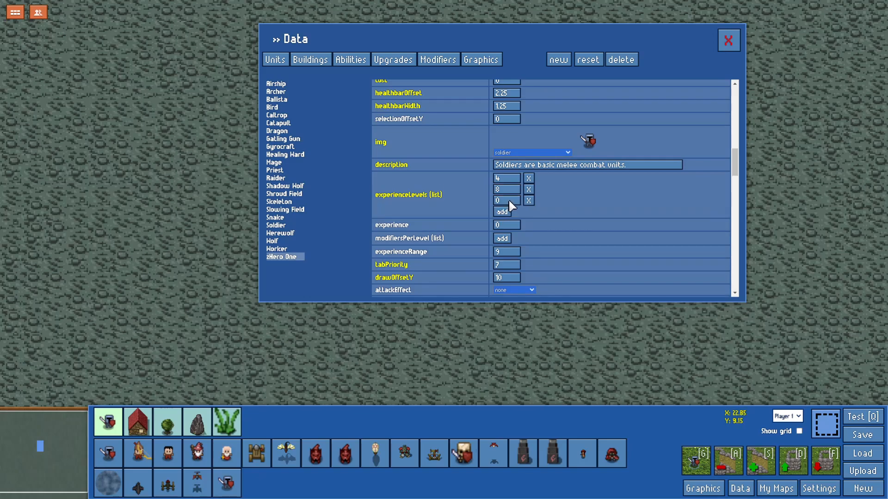
pyautogui.write('16')
pyautogui.click(504, 190)
pyautogui.click(508, 182)
pyautogui.click(729, 40)
# Start a playtest, train a hero at the zHero House and order the hero to move southwest of it.
pyautogui.click(859, 417)
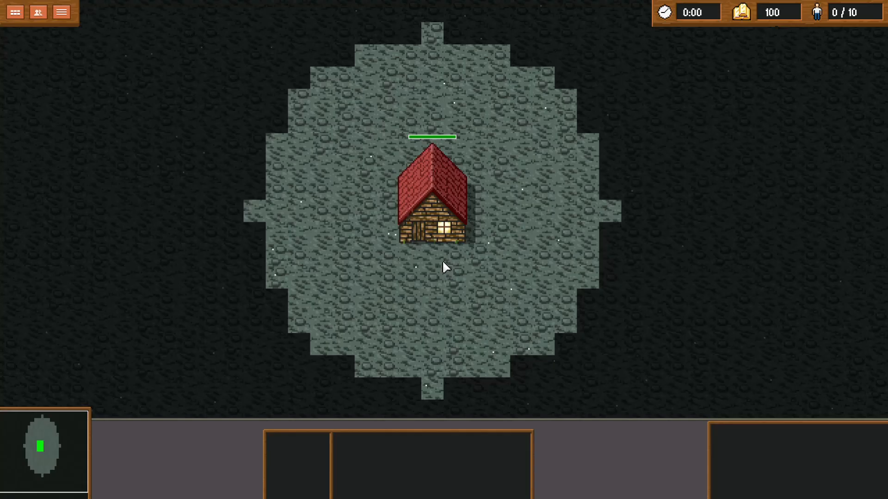
pyautogui.click(439, 250)
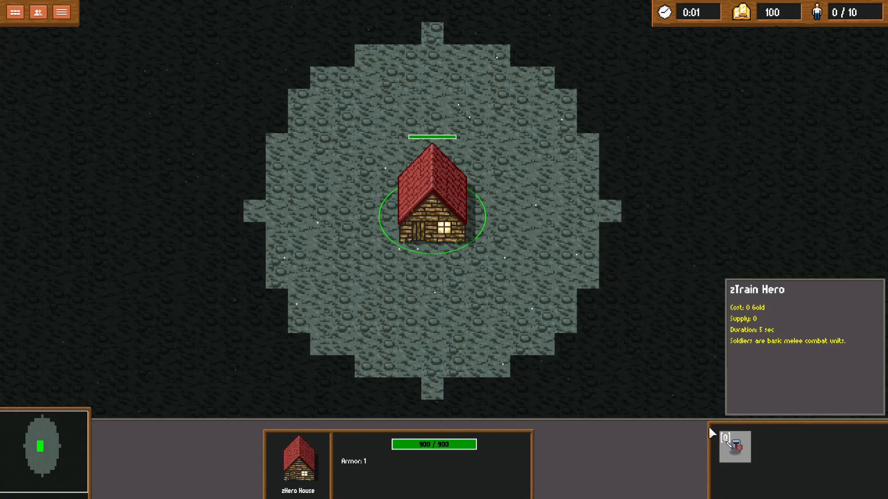
pyautogui.click(722, 437)
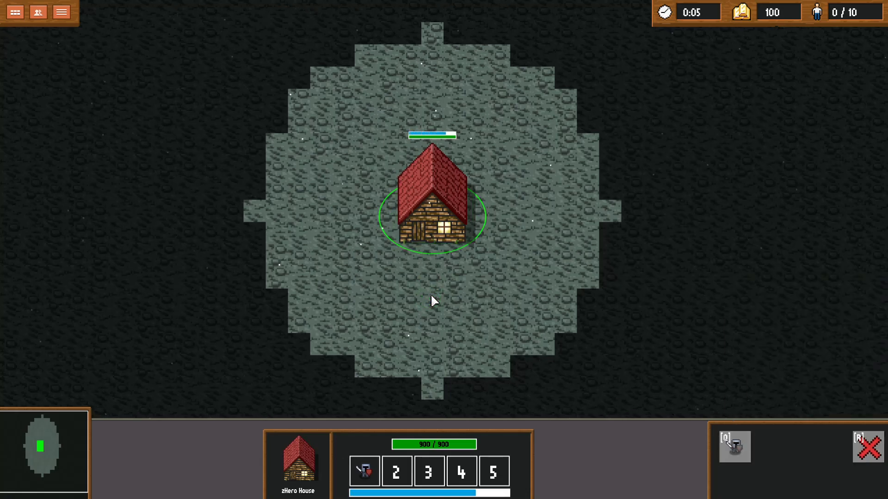
pyautogui.rightClick(353, 290)
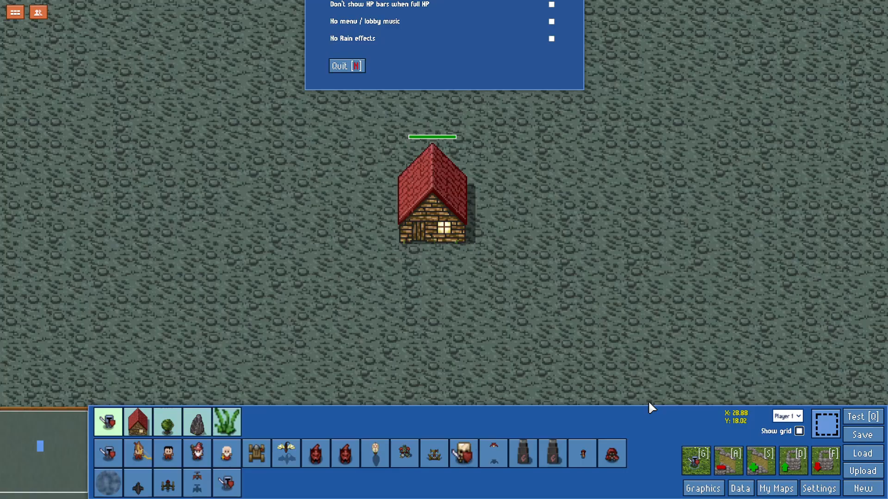
# Change zHero One's three experienceLevels entries to 2, 4 and 8 in the map data, and close the data.
pyautogui.click(740, 489)
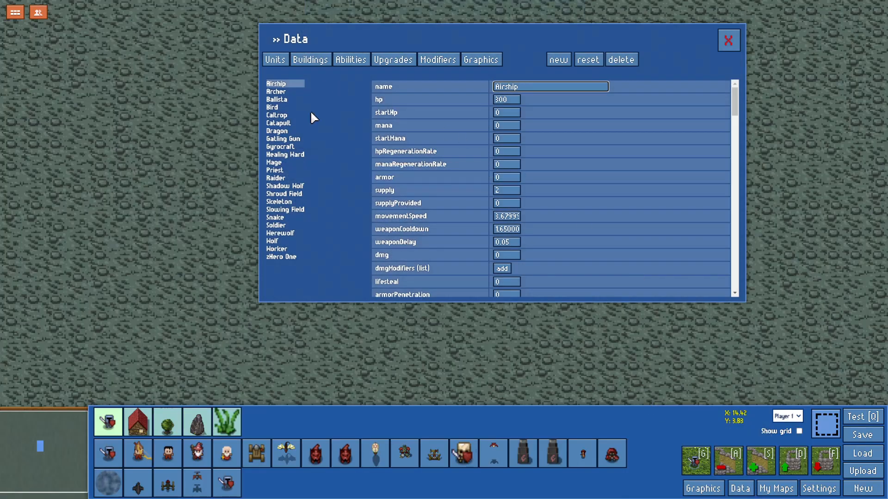
pyautogui.click(289, 256)
pyautogui.scroll(-10, 540, 198)
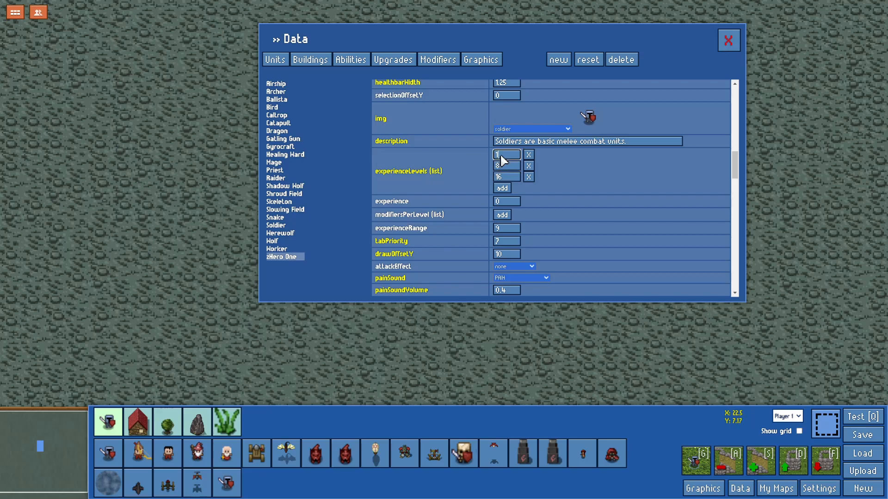
pyautogui.write('2')
pyautogui.click(502, 169)
pyautogui.press('BackSpace')
pyautogui.write('4')
pyautogui.click(504, 177)
pyautogui.write('8')
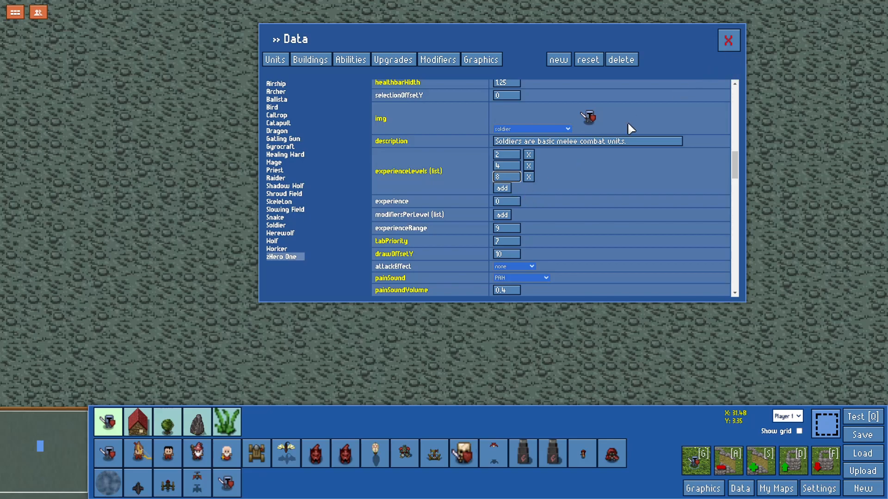
pyautogui.press('Escape')
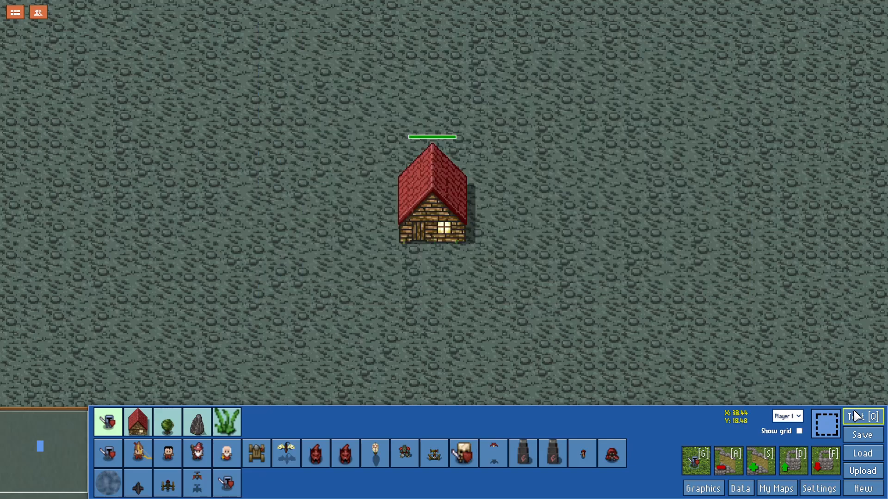
# Playtest the map again, train the hero, and inspect its experience requirement while moving it around near the house.
pyautogui.click(863, 416)
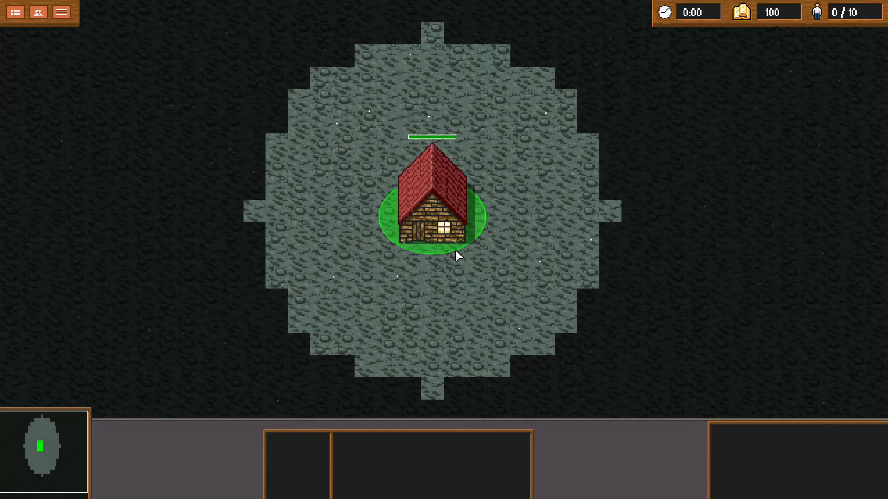
pyautogui.click(454, 250)
pyautogui.click(734, 446)
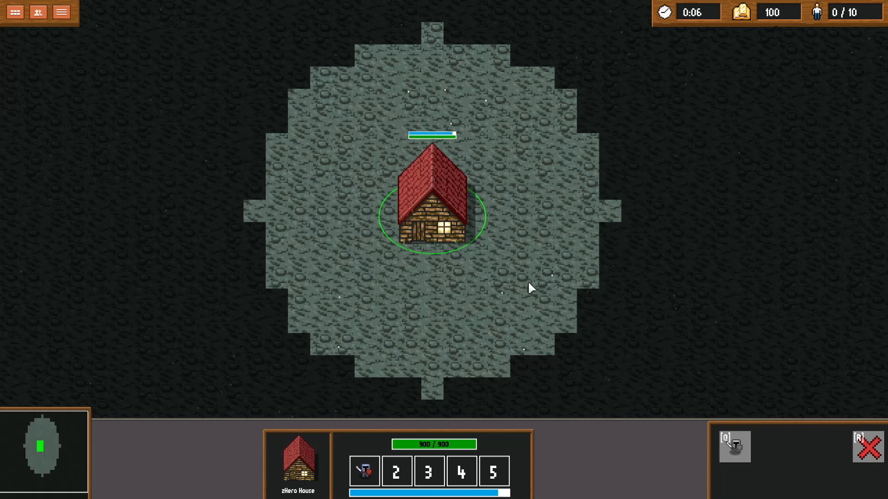
pyautogui.click(419, 260)
pyautogui.rightClick(409, 294)
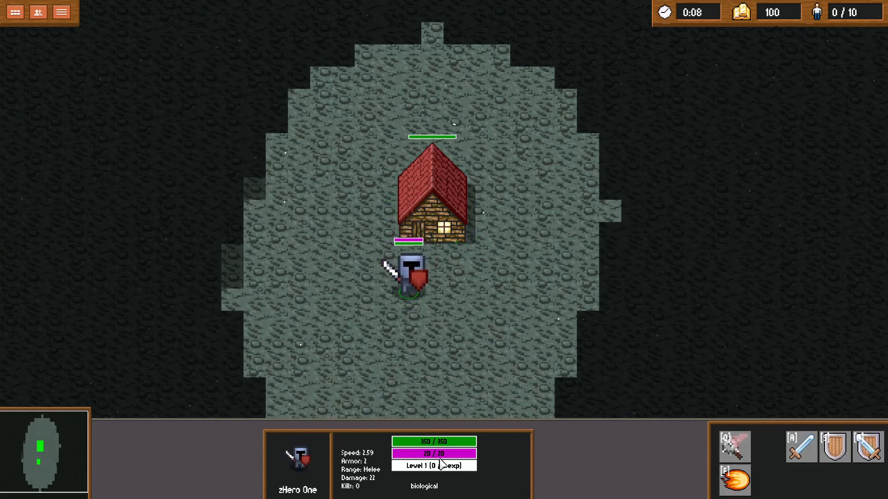
pyautogui.rightClick(474, 283)
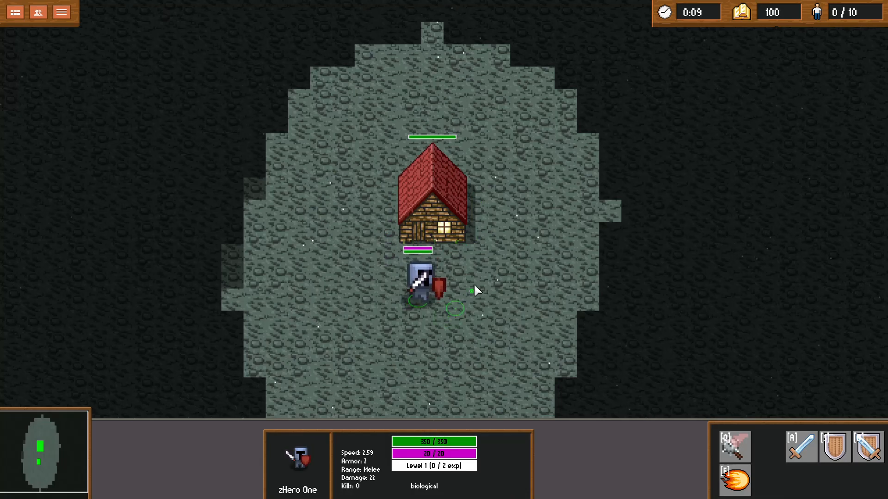
pyautogui.rightClick(375, 256)
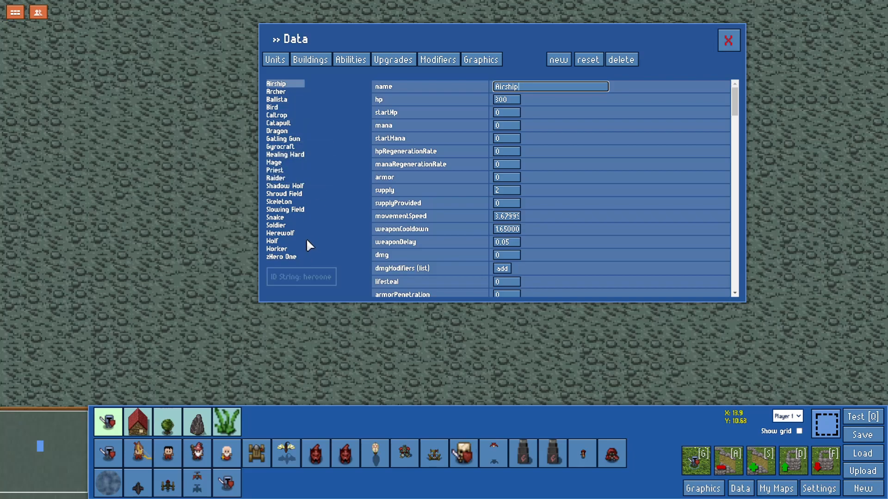
# Create a new unit cloned from the wolf with the ID string xpfodder and the name zXP Fodder.
pyautogui.click(555, 60)
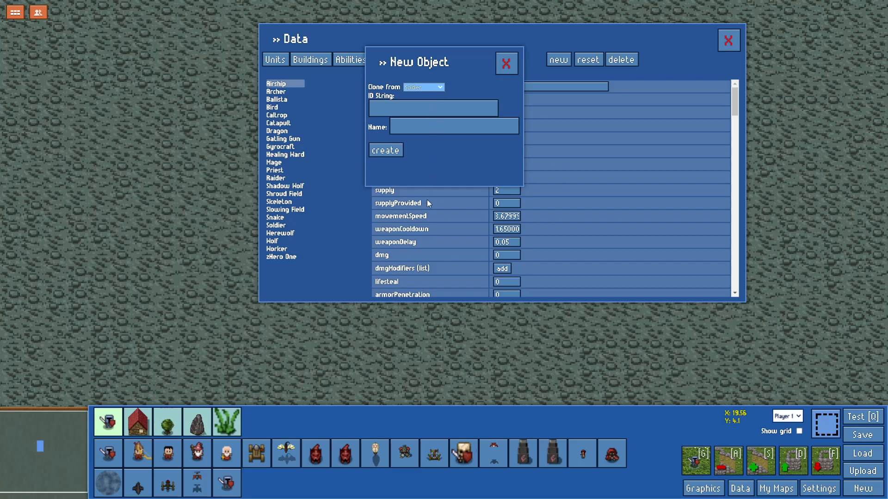
pyautogui.scroll(-2, 423, 87)
pyautogui.click(410, 106)
pyautogui.write('e')
pyautogui.press('BackSpace')
pyautogui.write('xpfodder')
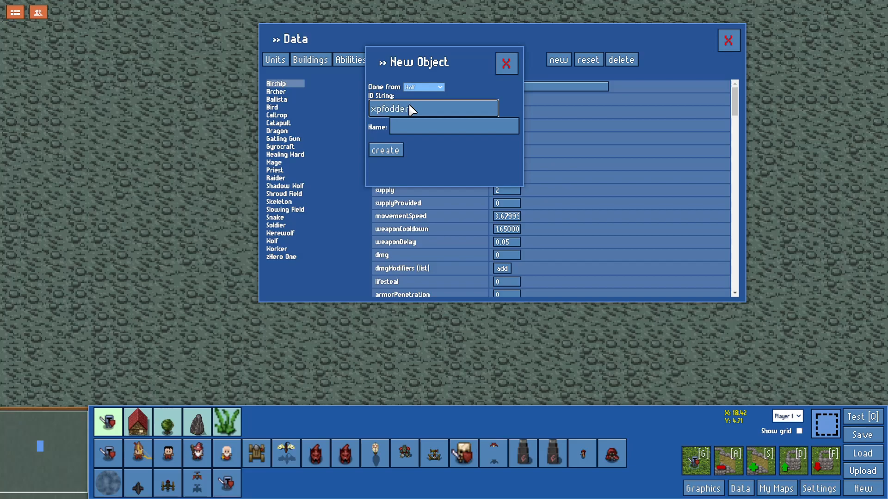
pyautogui.press('Tab')
pyautogui.write('zXP Fodder')
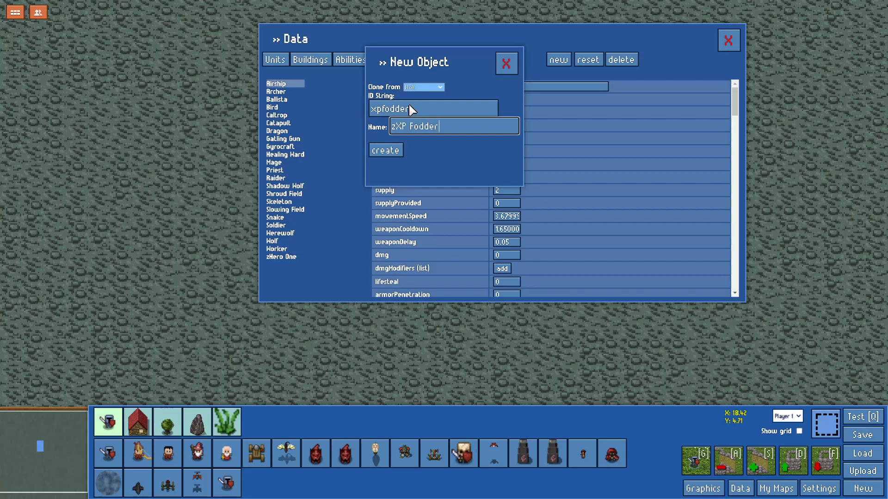
pyautogui.click(400, 151)
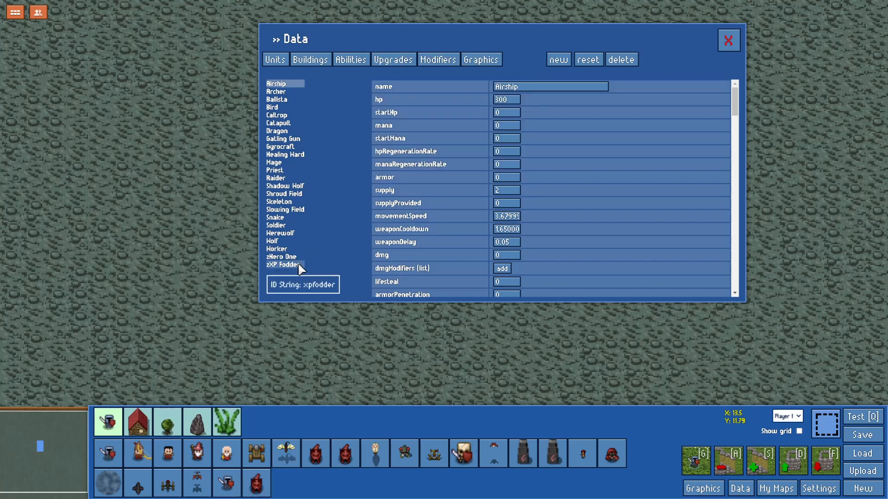
# Set zXP Fodder's hp to 10 and close the map data.
pyautogui.click(283, 265)
pyautogui.click(506, 101)
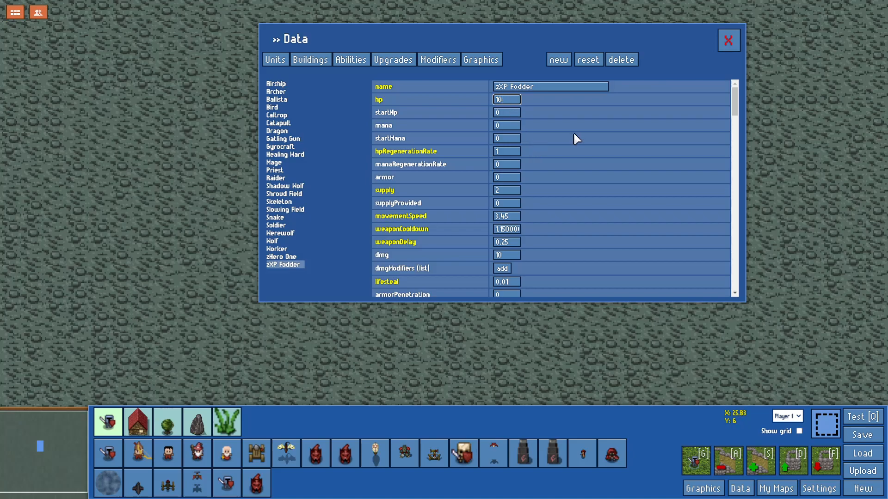
pyautogui.click(725, 46)
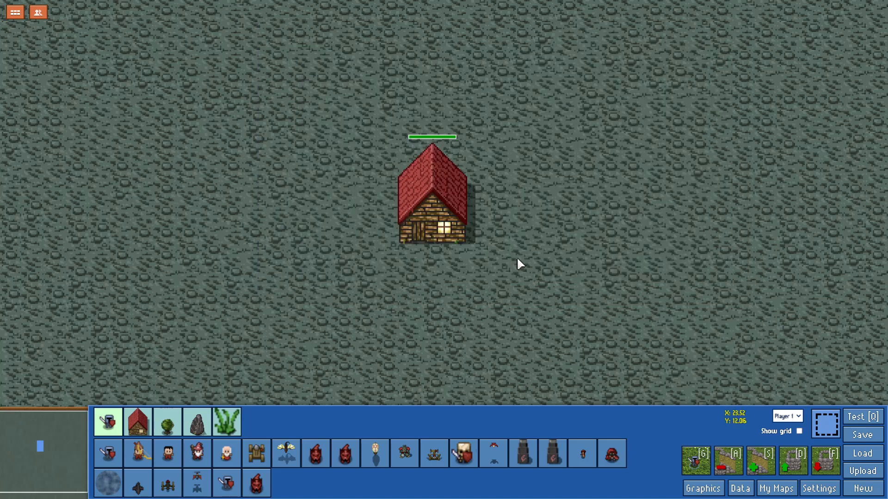
# Place three zXP Fodder units owned by Player 2 southwest of the zHero House.
pyautogui.press('Down')
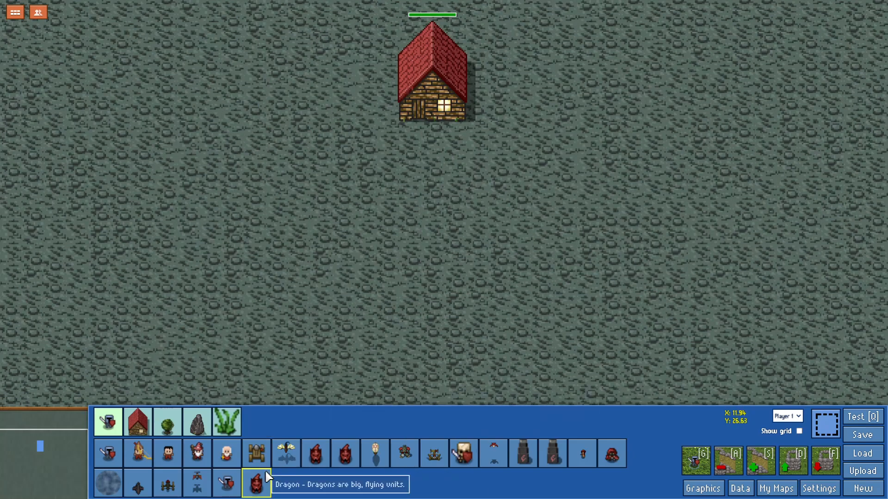
pyautogui.click(257, 483)
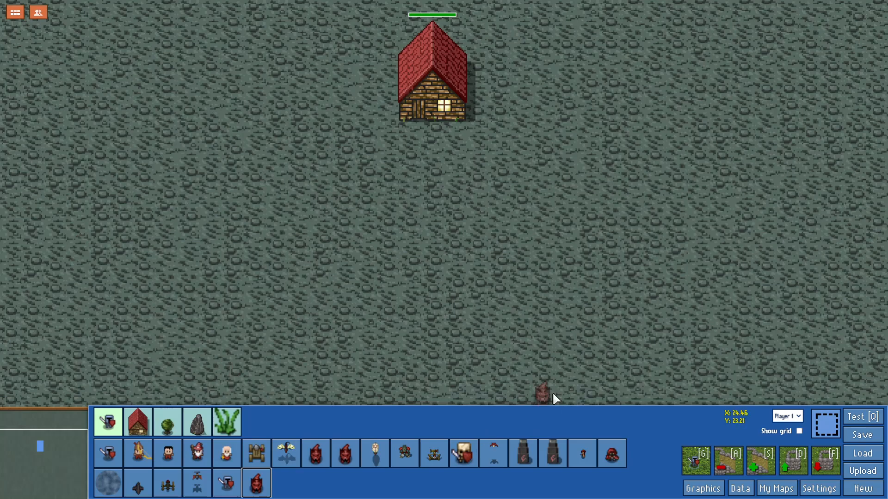
pyautogui.rightClick(793, 422)
pyautogui.click(783, 435)
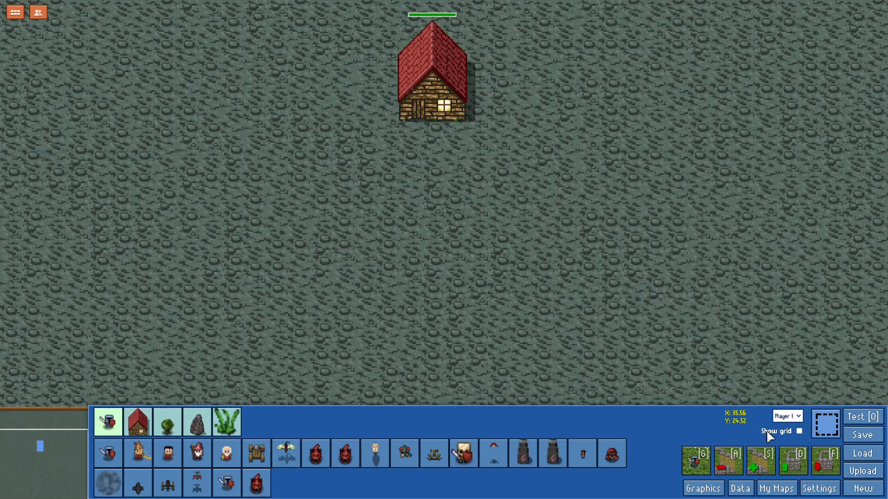
pyautogui.click(40, 325)
pyautogui.click(85, 349)
pyautogui.click(49, 365)
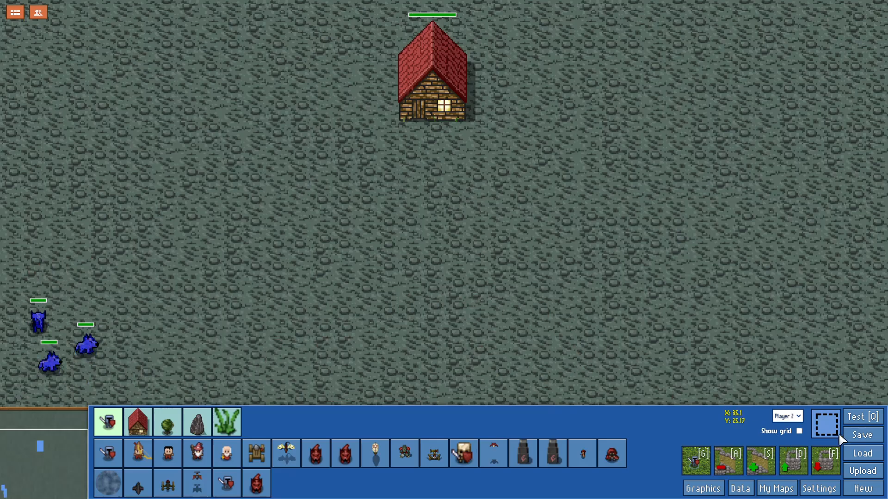
# Start a playtest, train the hero at the zHero House and send it southwest toward the enemy fodder units.
pyautogui.click(851, 417)
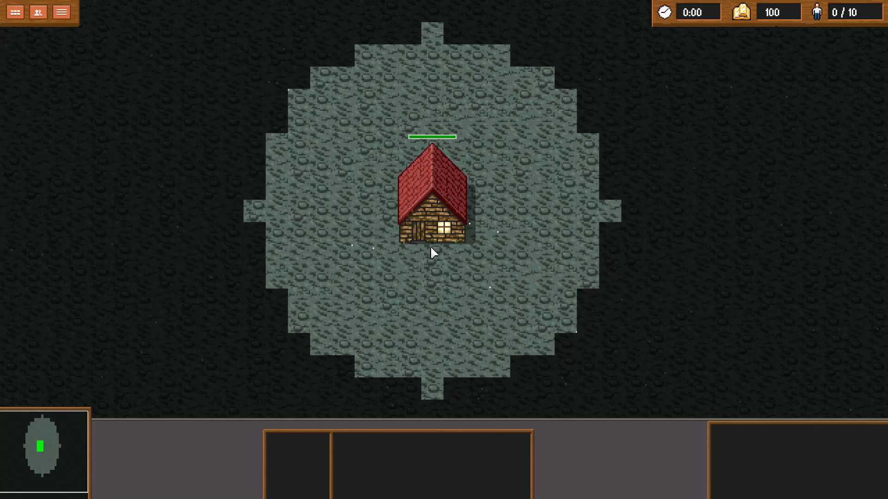
pyautogui.click(431, 249)
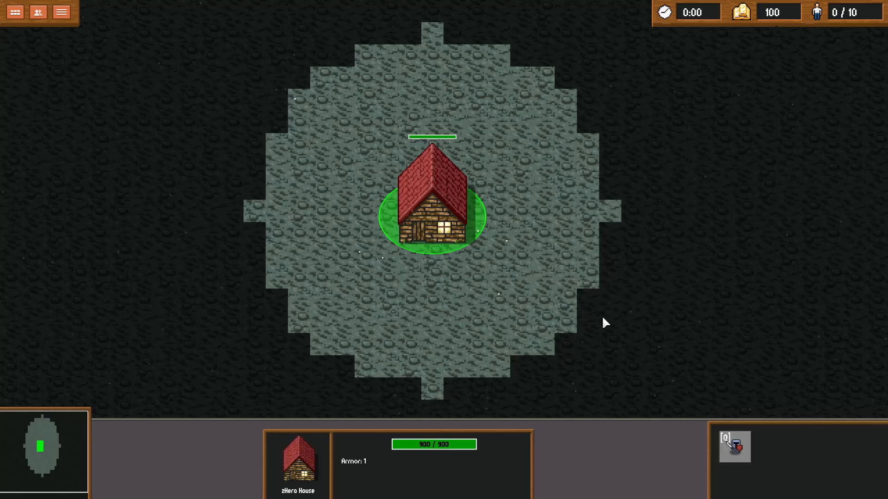
pyautogui.click(734, 447)
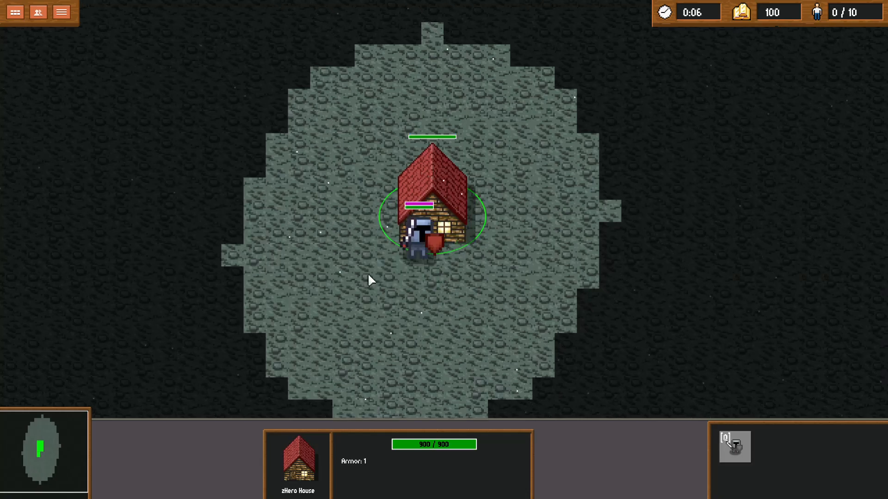
pyautogui.rightClick(259, 324)
pyautogui.scroll(-3, 227, 351)
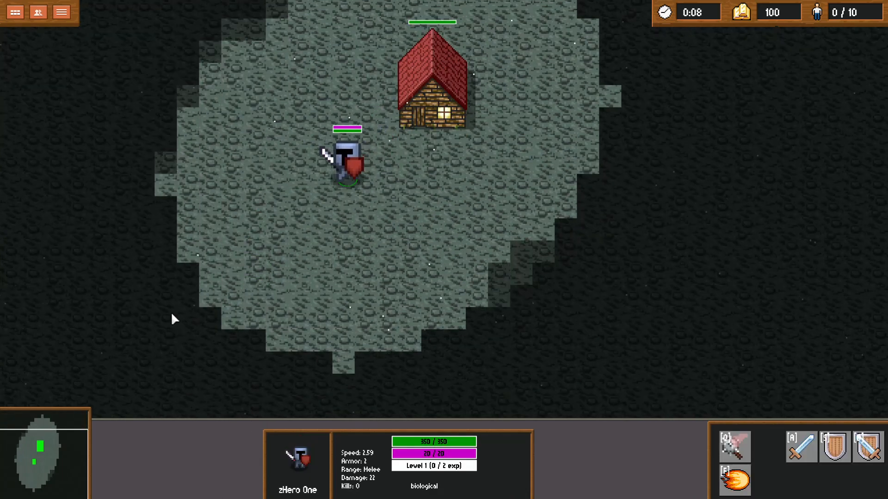
pyautogui.rightClick(131, 350)
pyautogui.rightClick(113, 355)
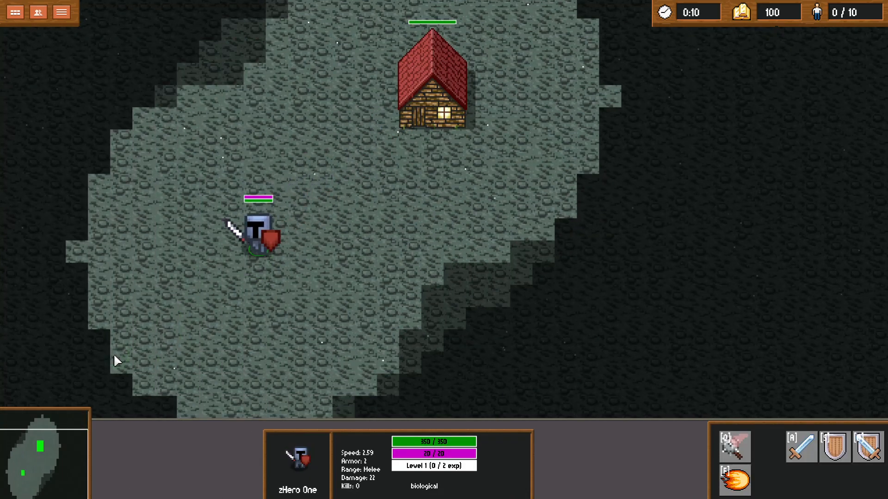
# Attack the enemy fodder group with the hero's fireball ability, back the hero away northward and return it to the fight spot.
pyautogui.press('f')
pyautogui.click(105, 333)
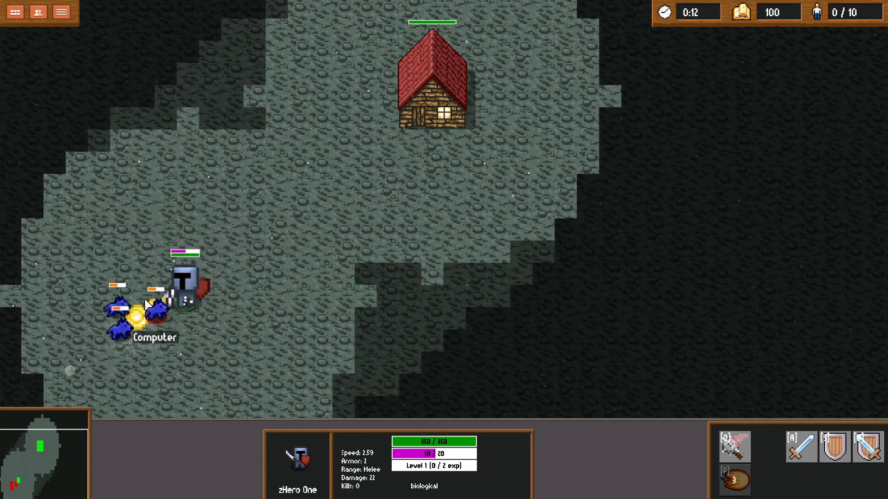
pyautogui.rightClick(156, 221)
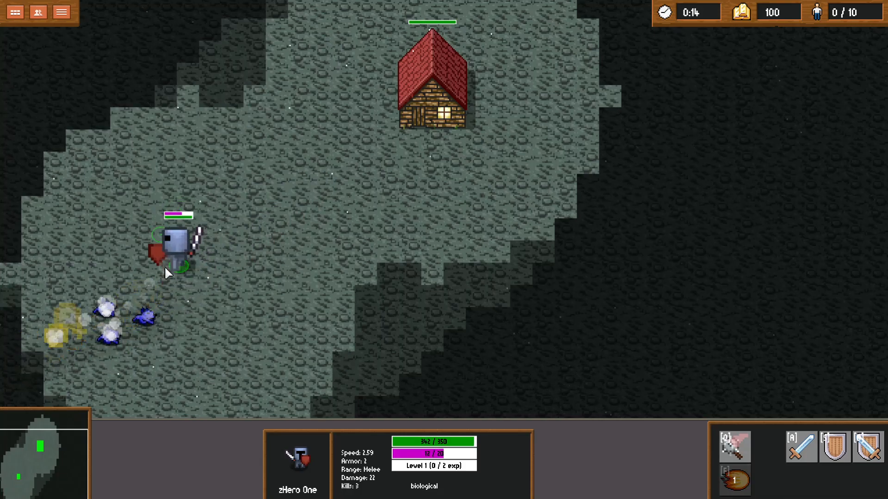
pyautogui.rightClick(146, 305)
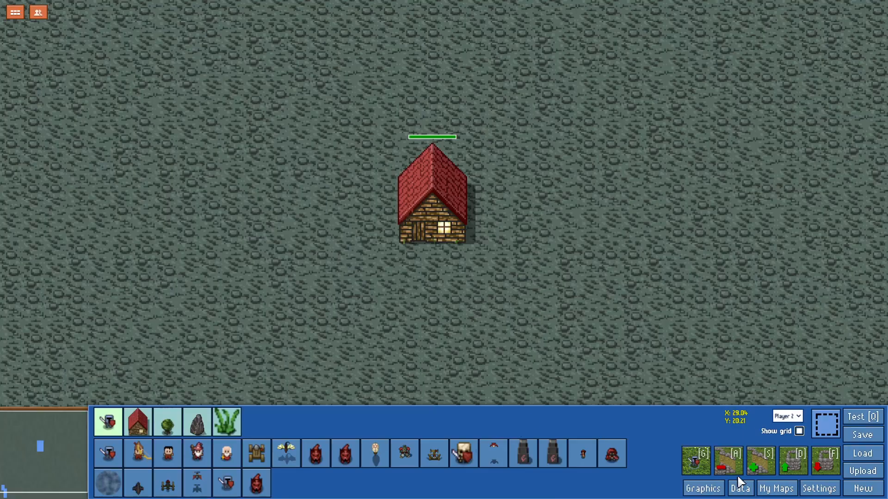
# Set the experience that zXP Fodder gives when killed to 1 in the map data.
pyautogui.click(740, 488)
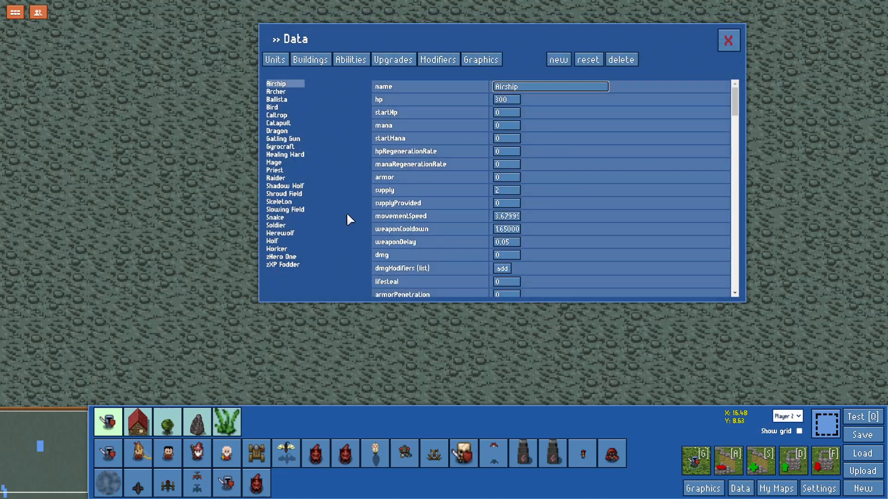
pyautogui.click(301, 265)
pyautogui.scroll(-5, 523, 224)
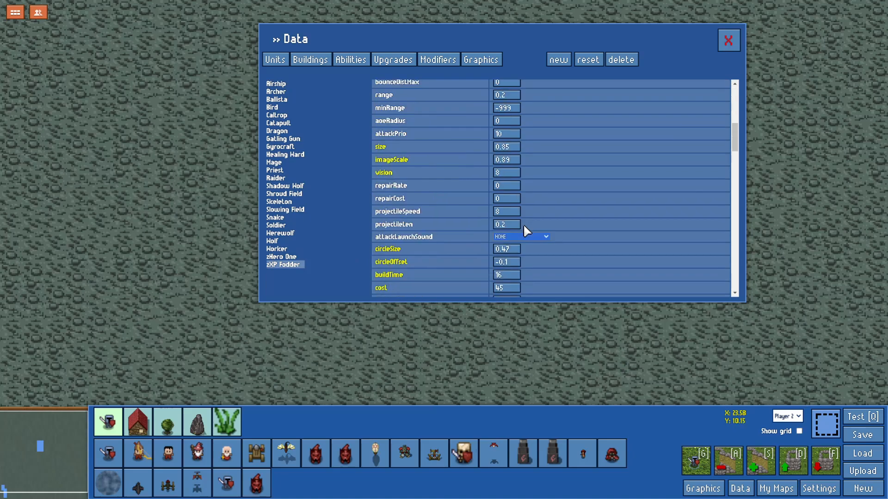
pyautogui.scroll(-3, 523, 223)
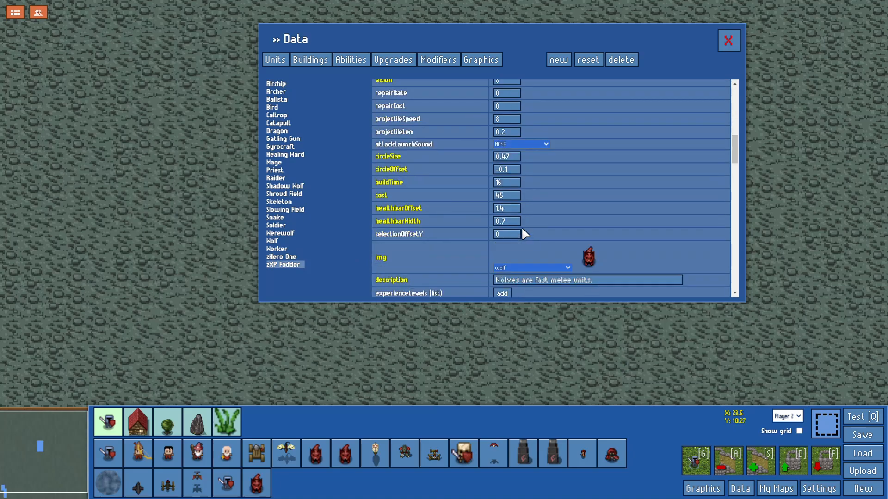
pyautogui.scroll(-3, 520, 227)
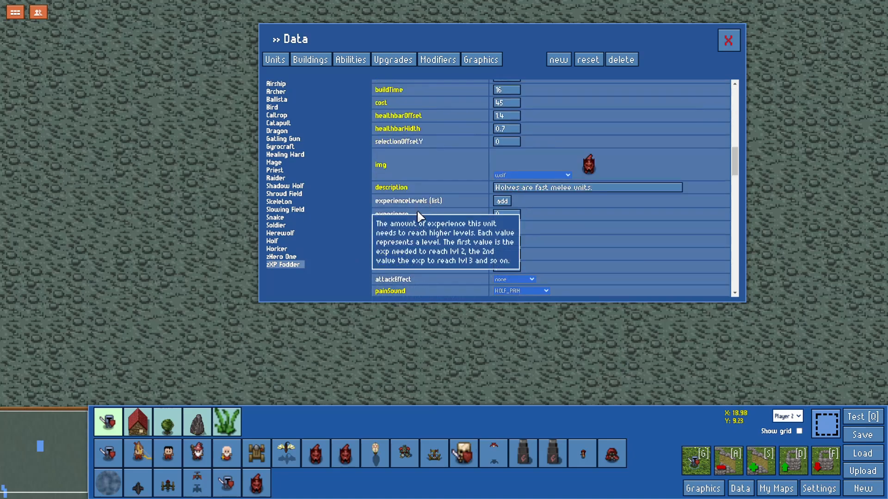
pyautogui.moveTo(417, 212)
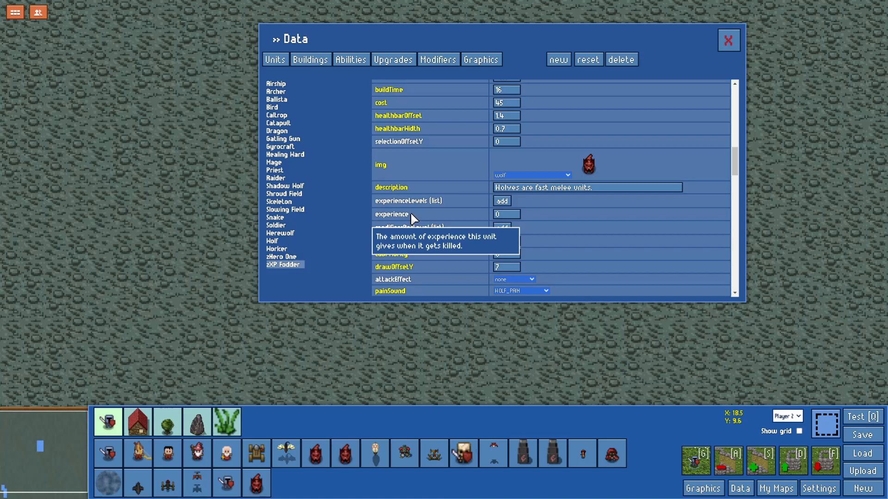
pyautogui.click(505, 214)
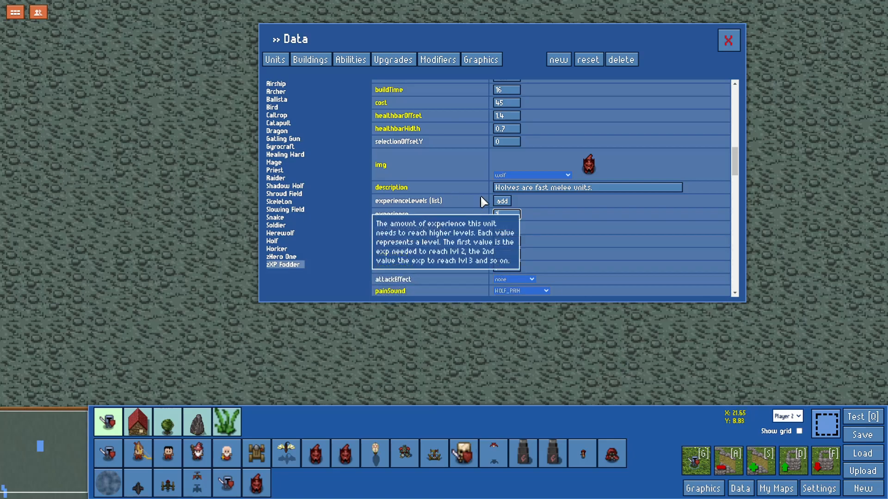
# Change zXP Fodder's description to "XP FODDER" and close the map data.
pyautogui.click(531, 187)
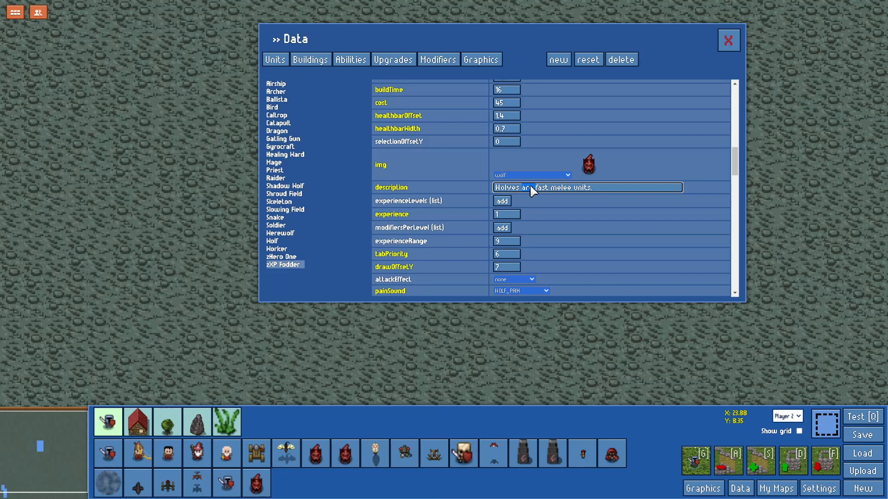
pyautogui.hotkey('ctrl', 'a')
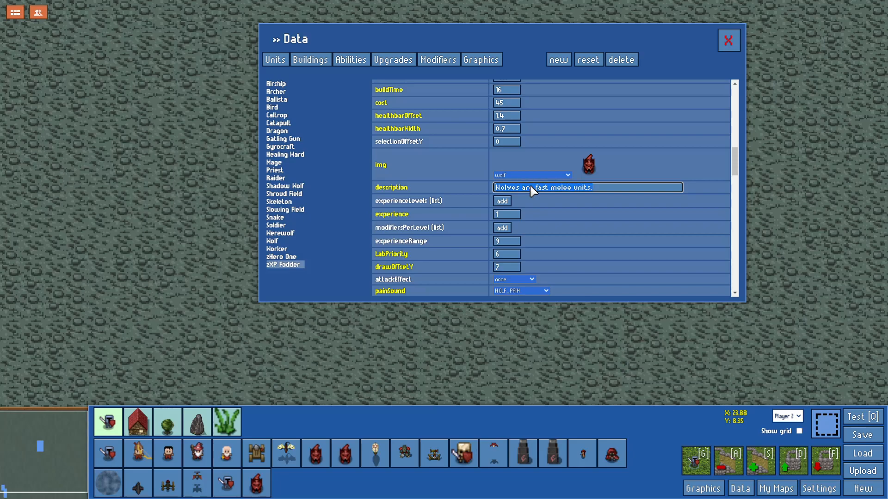
pyautogui.write('FOD')
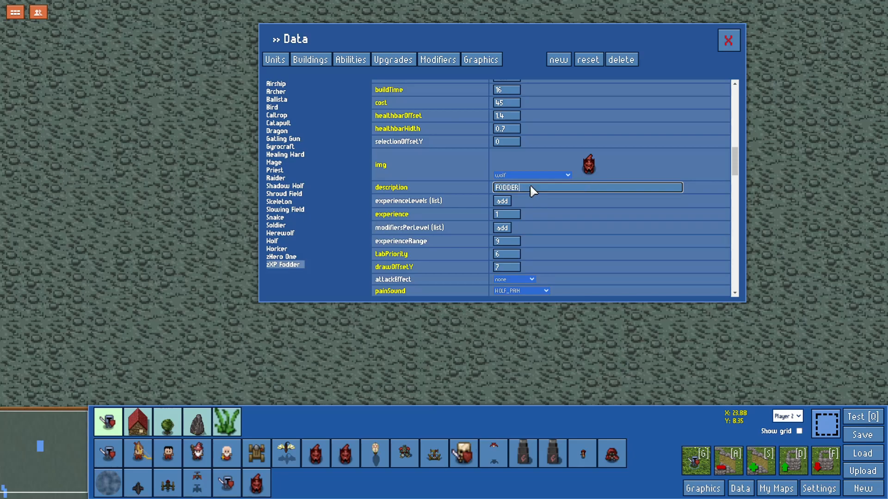
pyautogui.write('DER')
pyautogui.press('Home')
pyautogui.write('XP')
pyautogui.click(405, 62)
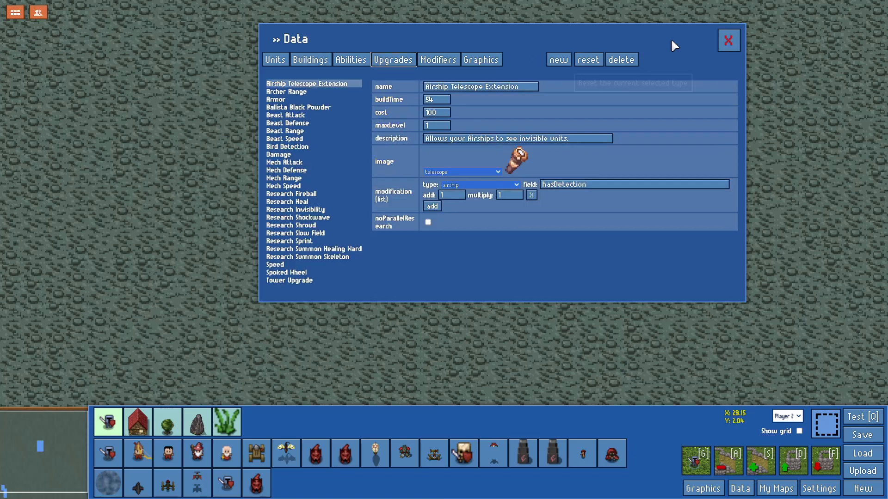
pyautogui.click(727, 40)
# Start a playtest and train the hero at the zHero House.
pyautogui.click(861, 417)
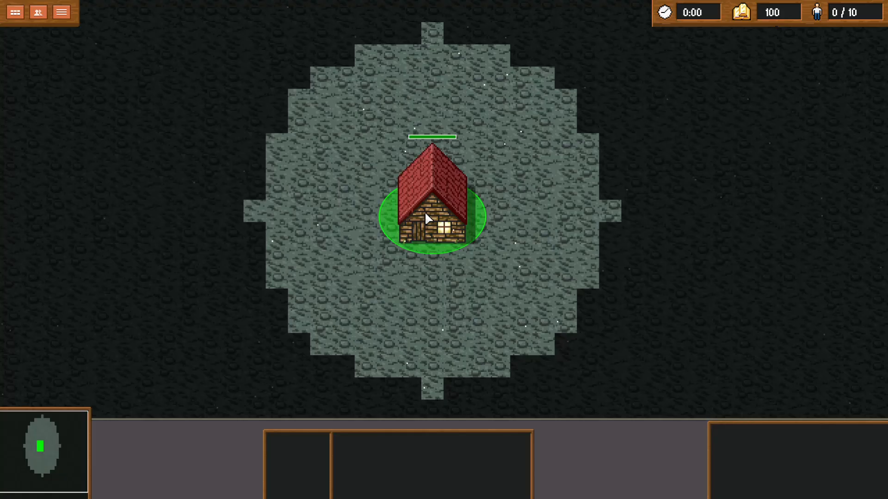
pyautogui.click(425, 214)
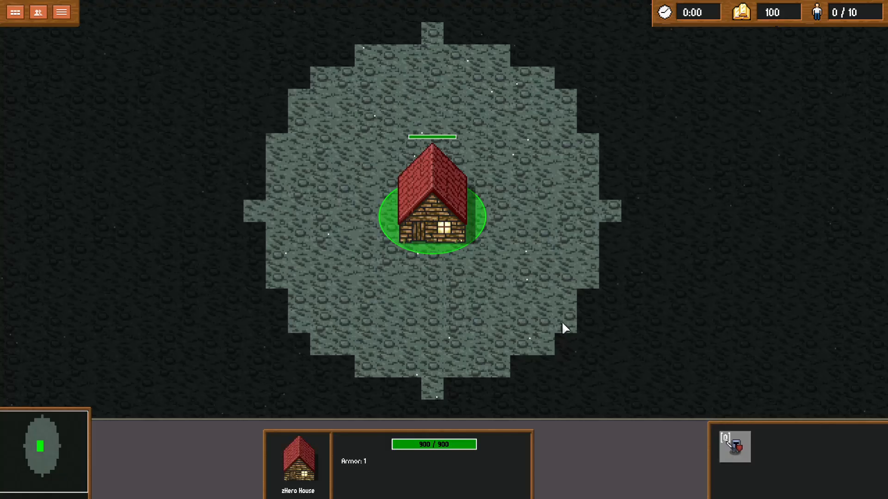
pyautogui.click(734, 444)
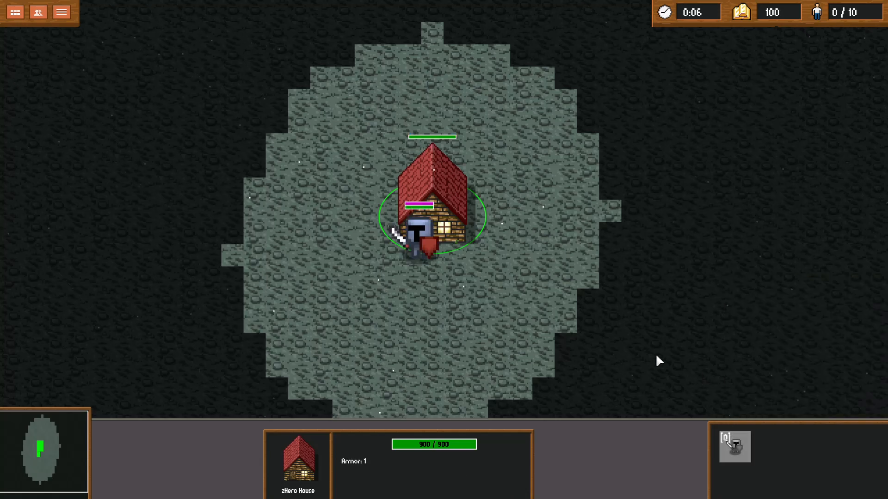
# Try to train a second hero at the zHero House to test the one-hero limit.
pyautogui.click(452, 275)
pyautogui.click(440, 199)
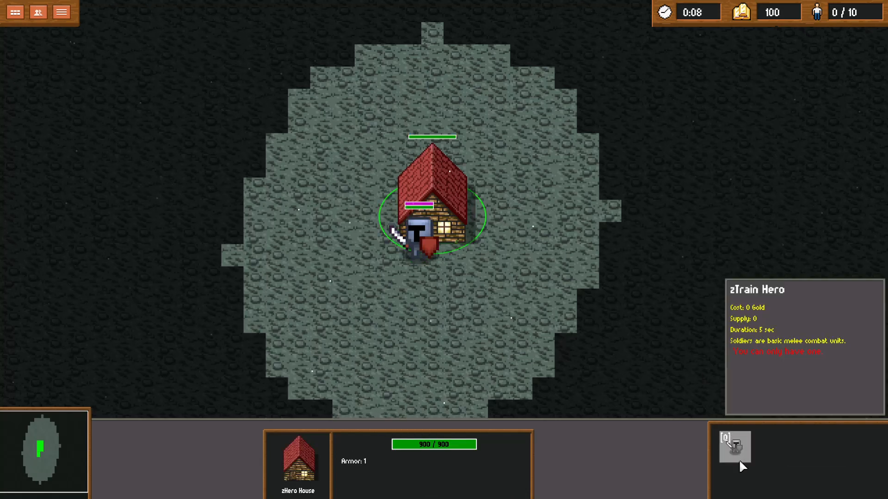
pyautogui.click(735, 448)
pyautogui.click(736, 447)
pyautogui.click(736, 447)
pyautogui.click(735, 448)
# Move the hero south of the zHero House and try out both of its mana abilities there.
pyautogui.click(402, 250)
pyautogui.rightClick(416, 324)
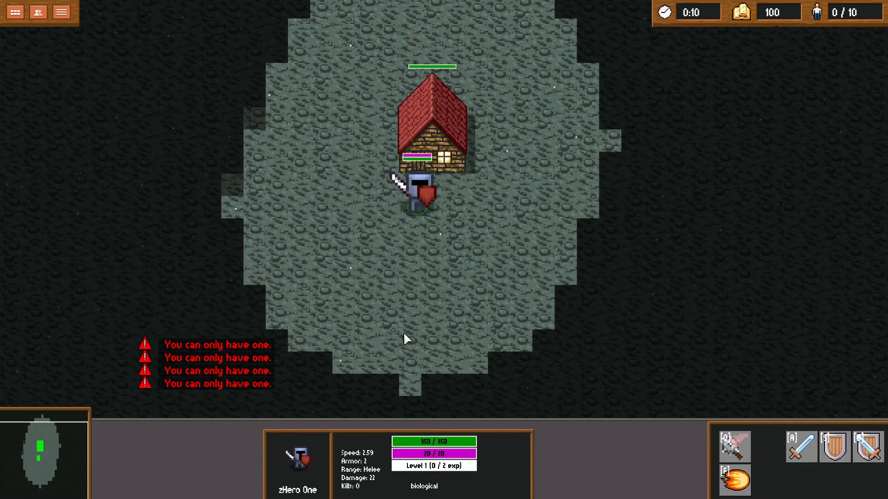
pyautogui.press('q')
pyautogui.press('f')
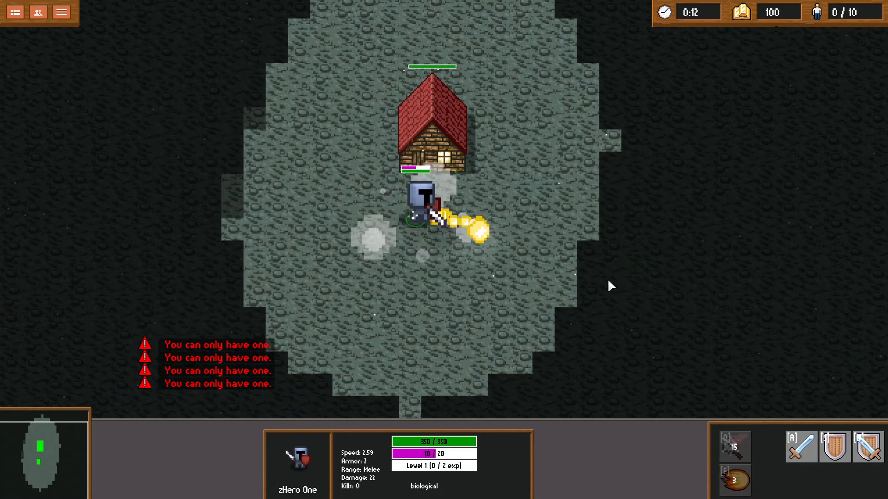
pyautogui.rightClick(417, 233)
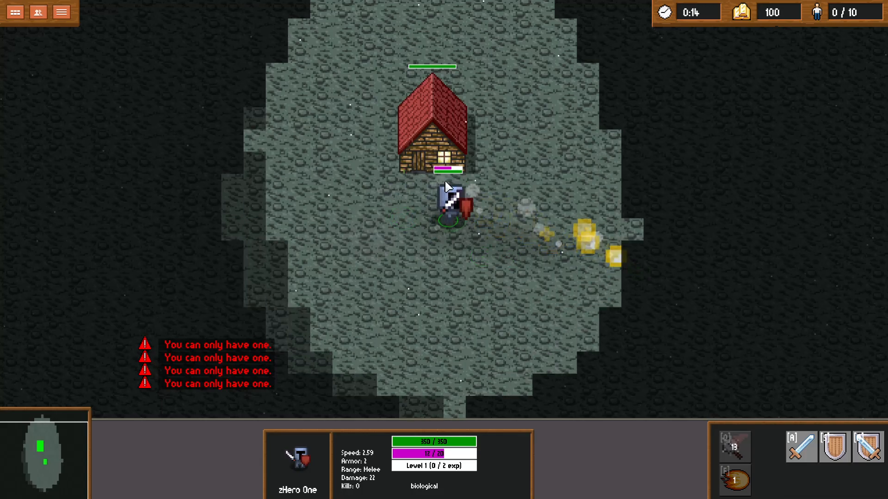
# Send the hero southwest to the enemy fodder group, attack it with the fireball ability and back the hero away northward.
pyautogui.rightClick(273, 310)
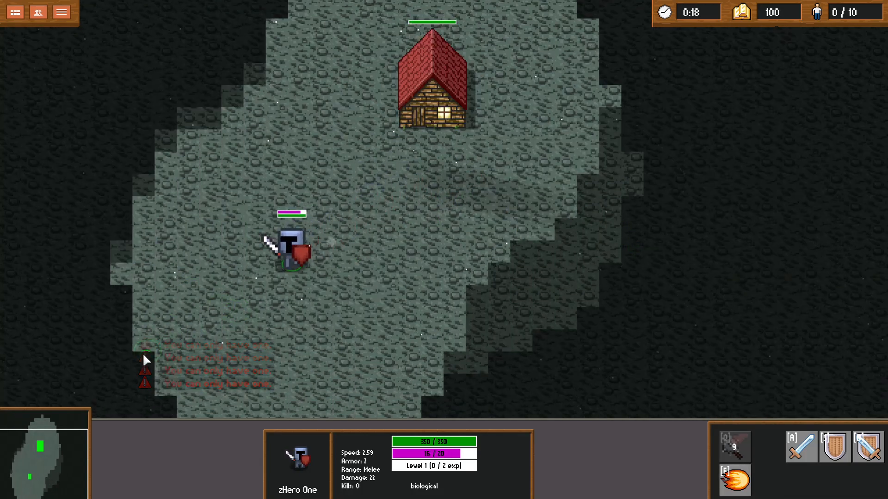
pyautogui.press('f')
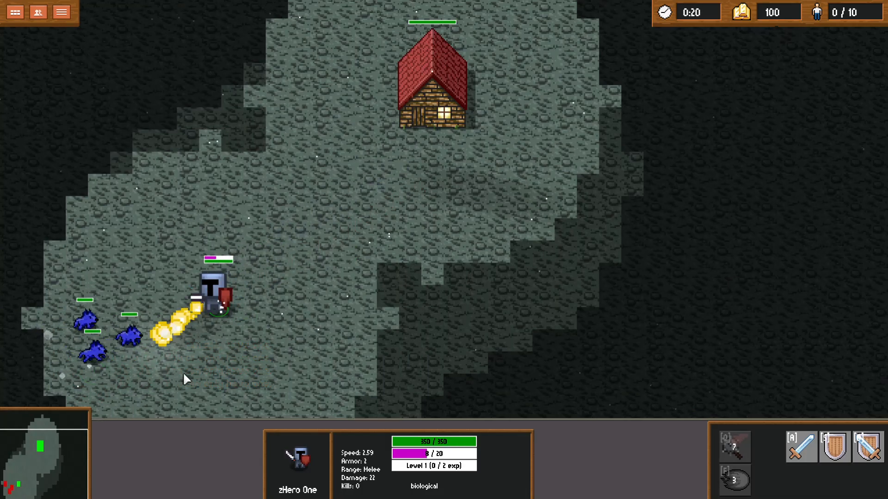
pyautogui.rightClick(221, 249)
pyautogui.rightClick(253, 250)
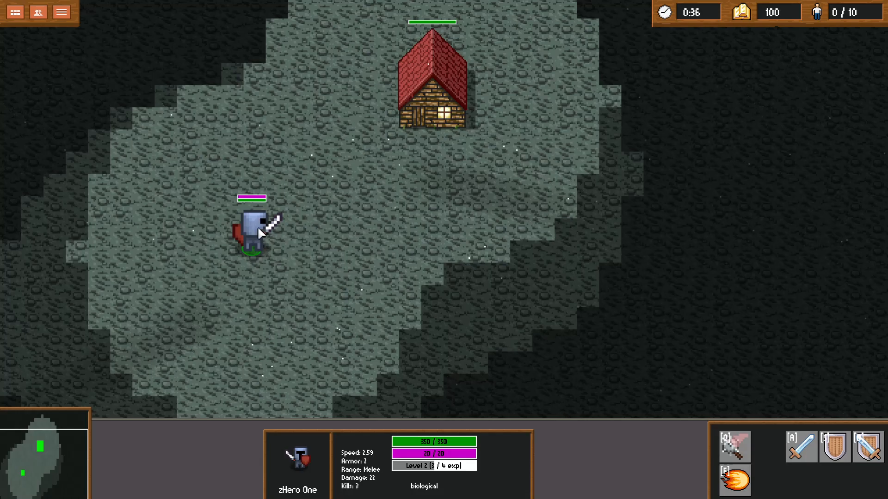
pyautogui.rightClick(400, 233)
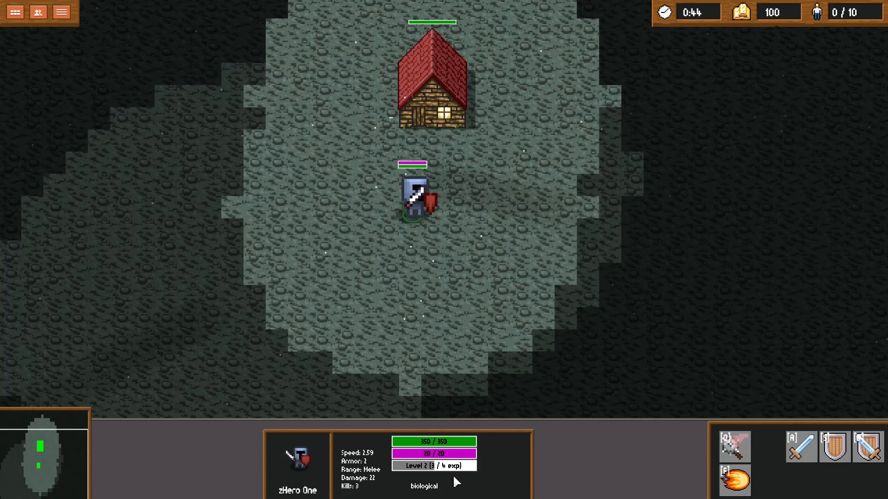
pyautogui.rightClick(394, 228)
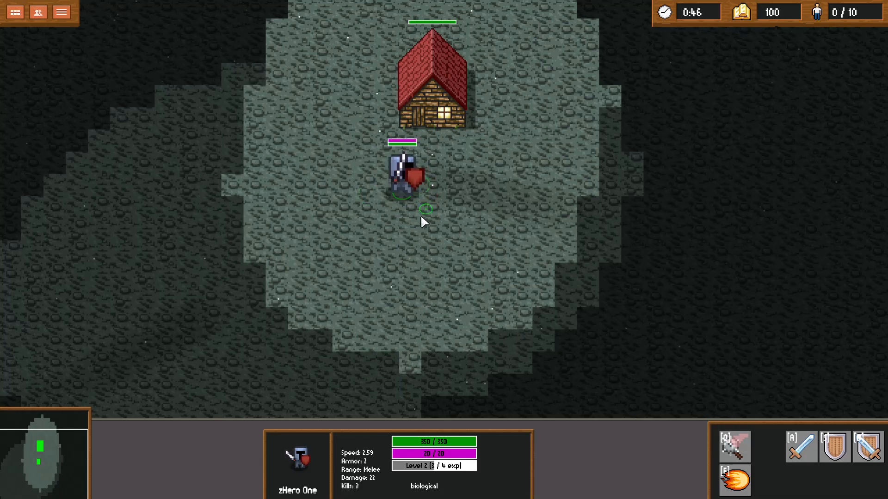
pyautogui.rightClick(388, 201)
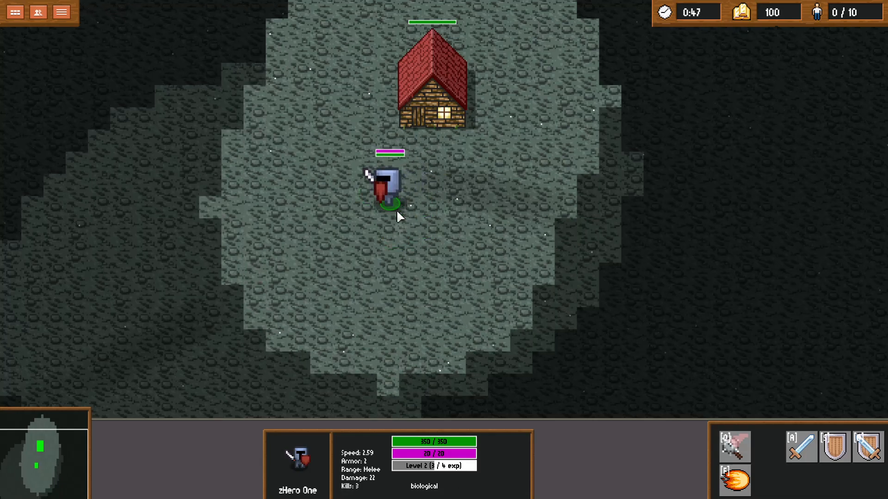
pyautogui.rightClick(401, 215)
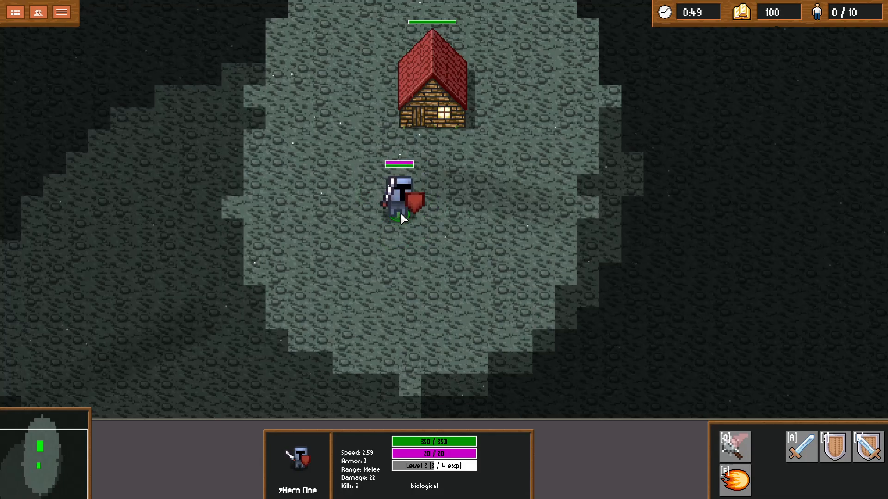
pyautogui.rightClick(403, 180)
pyautogui.rightClick(382, 166)
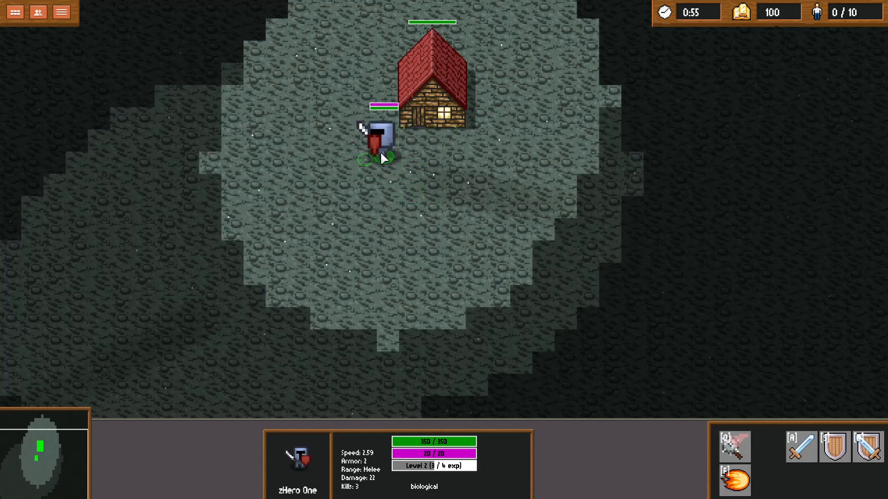
pyautogui.rightClick(375, 181)
pyautogui.rightClick(406, 181)
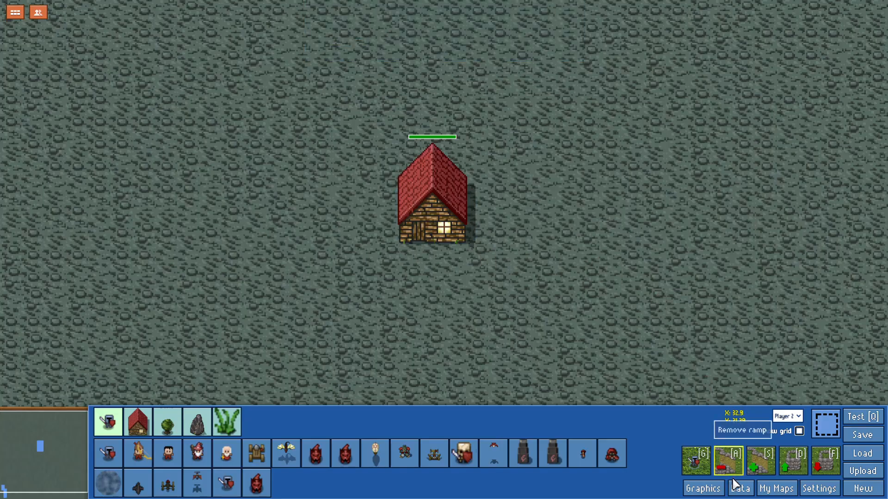
# Review zXP Fodder's properties and zHero One's experience levels and modifiersPerLevel setting in the map data.
pyautogui.click(738, 487)
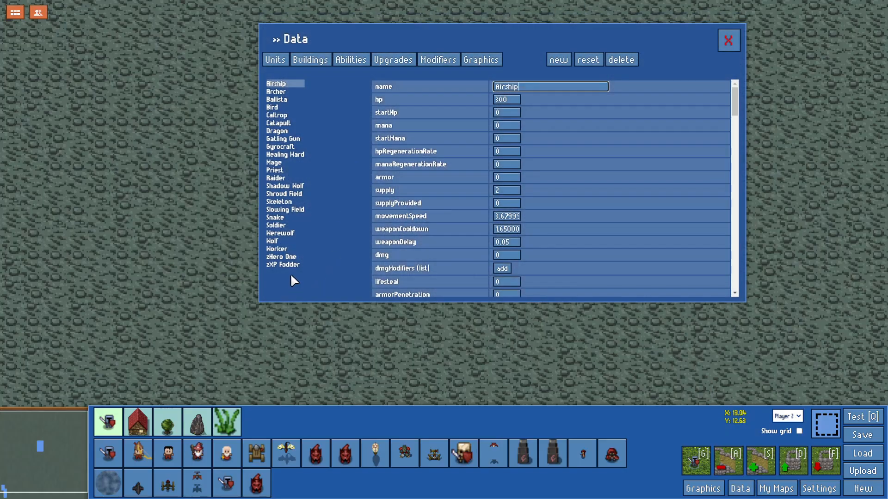
pyautogui.click(292, 267)
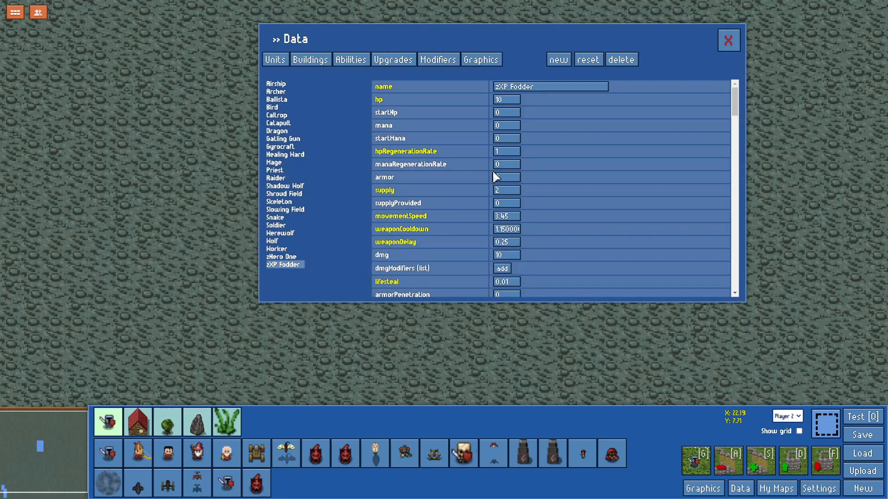
pyautogui.scroll(-10, 507, 159)
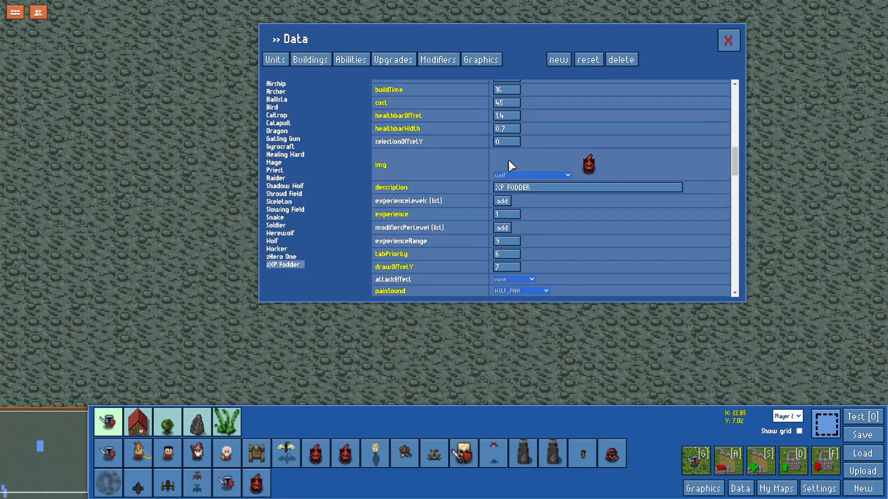
pyautogui.scroll(3, 508, 161)
pyautogui.scroll(-9, 509, 160)
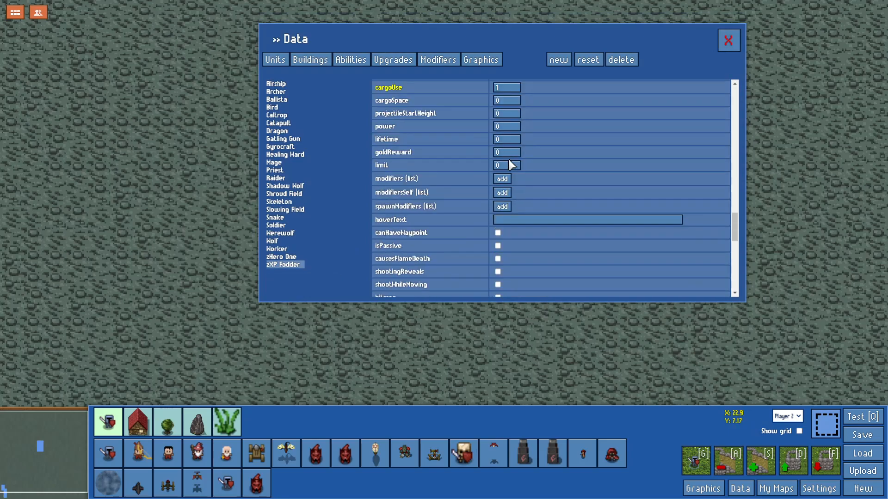
pyautogui.scroll(10, 509, 162)
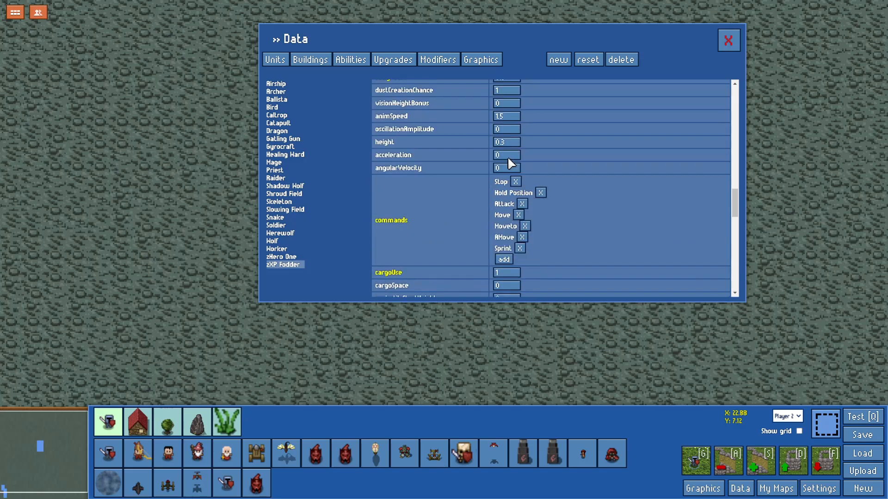
pyautogui.scroll(3, 509, 161)
pyautogui.scroll(1, 508, 159)
pyautogui.scroll(1, 511, 162)
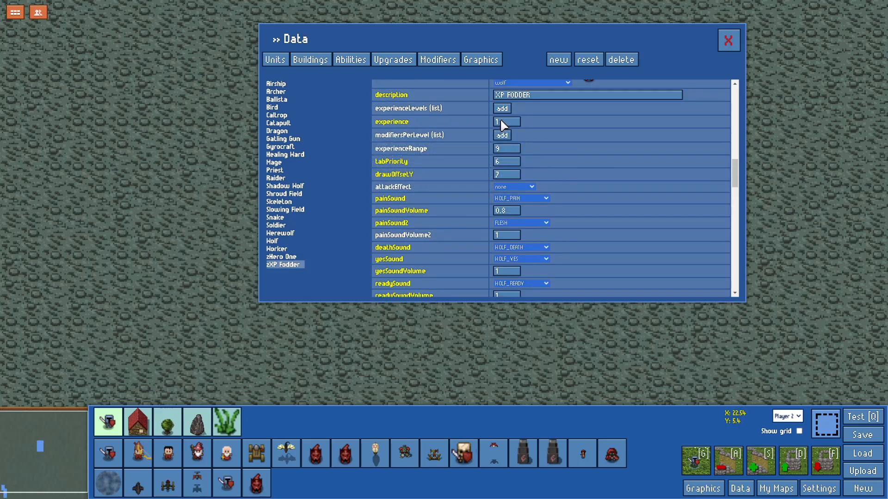
pyautogui.click(325, 255)
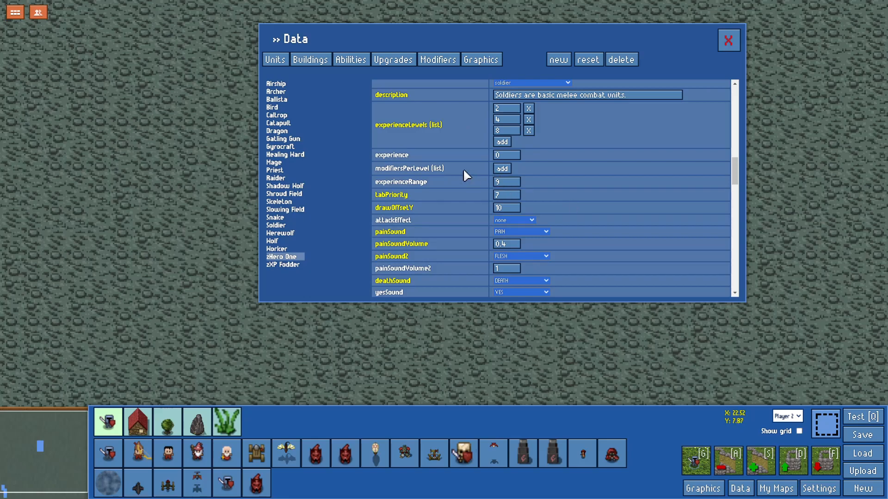
pyautogui.moveTo(460, 168)
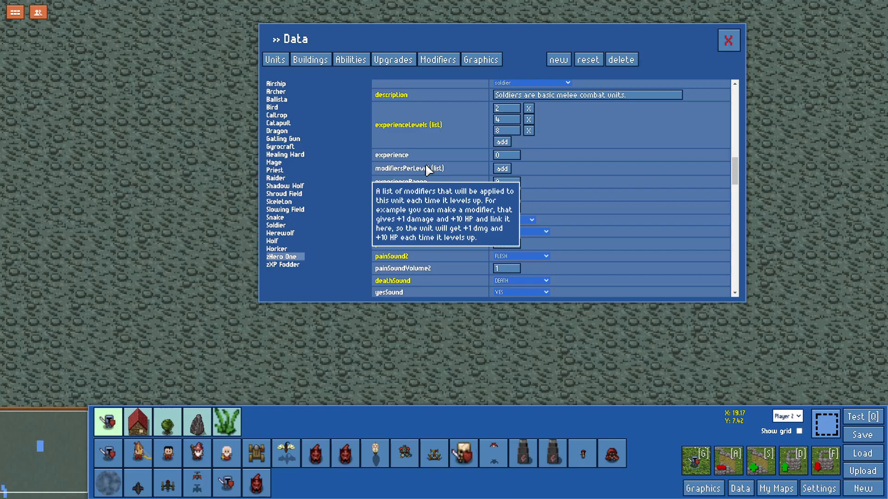
# Check the existing Heal Aura and Damaged modifiers and begin creating a new modifier, opening the choice of modifier to clone.
pyautogui.click(437, 62)
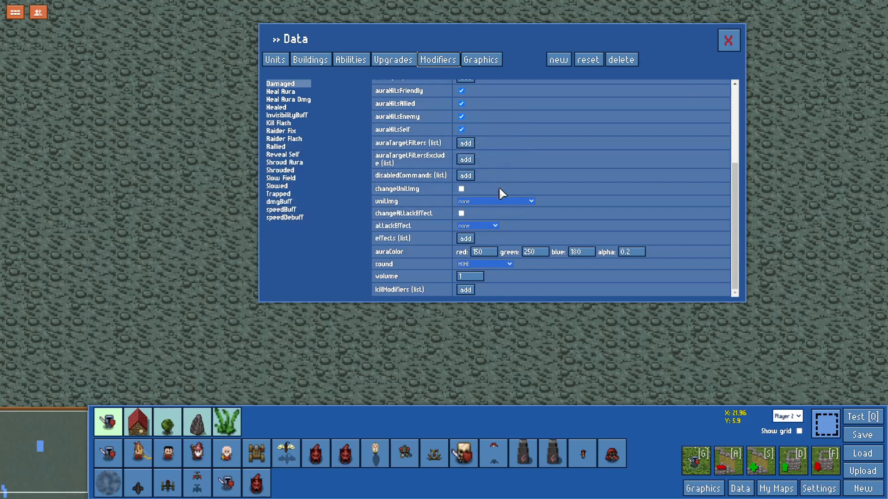
pyautogui.scroll(3, 499, 185)
pyautogui.click(294, 92)
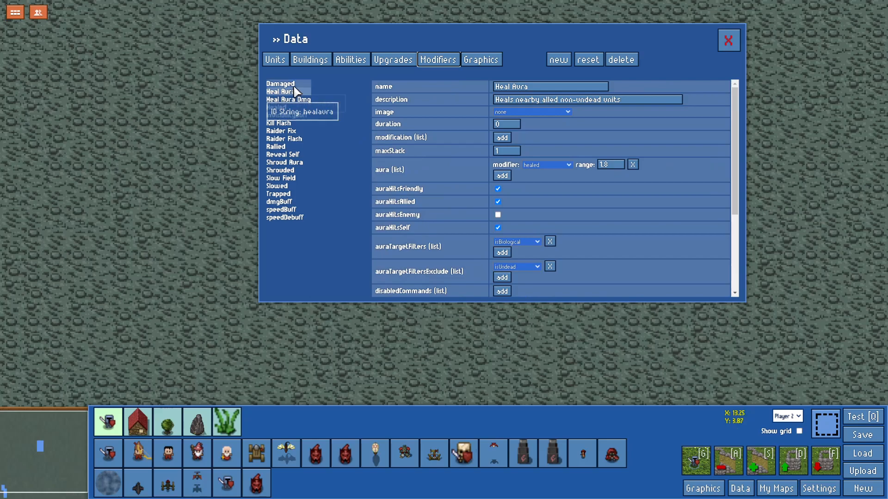
pyautogui.click(293, 85)
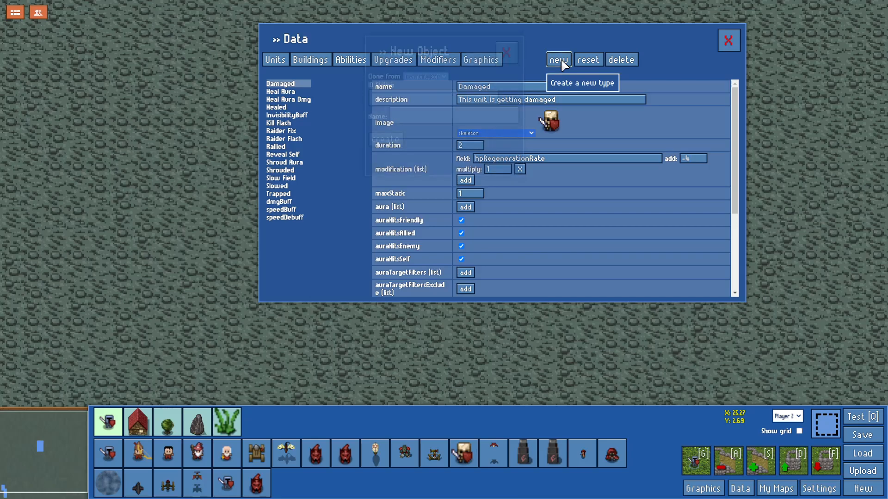
pyautogui.click(561, 61)
pyautogui.click(416, 96)
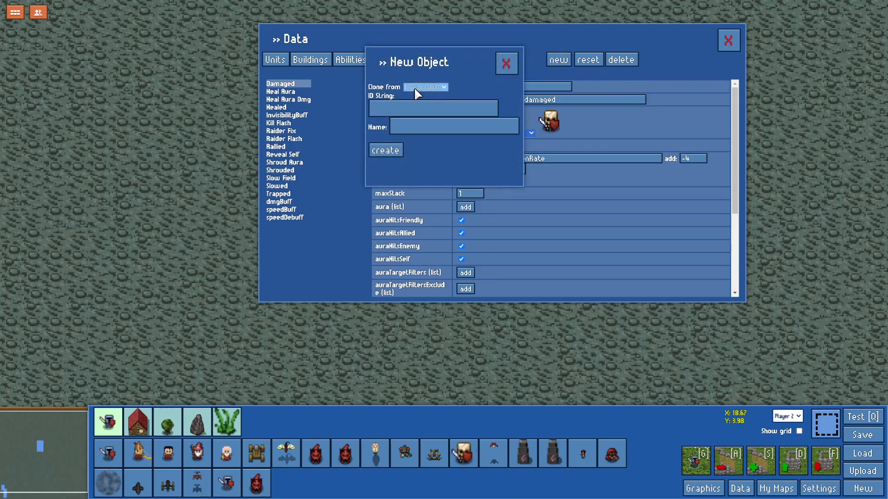
# Create a modifier cloned from dmgBuff with the ID string herolevelup and the name zHero Levelup, and open its data.
pyautogui.click(415, 110)
pyautogui.write('herolevelup')
pyautogui.press('Tab')
pyautogui.write('zHero ')
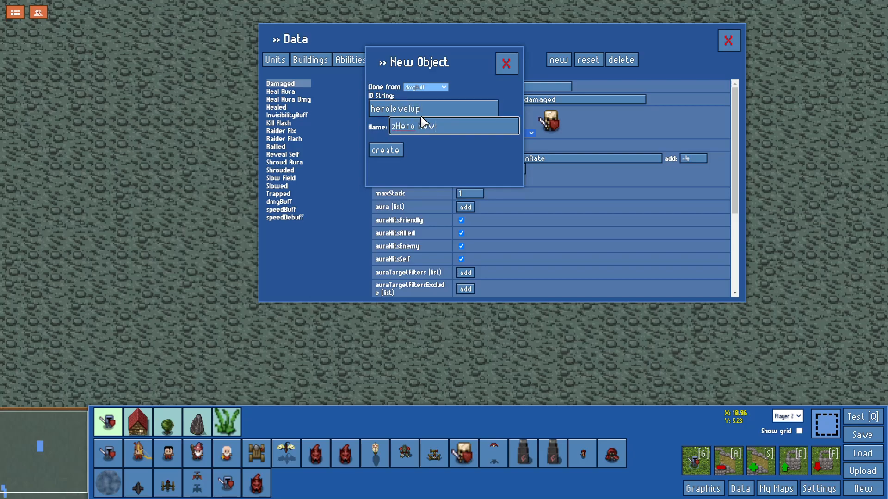
pyautogui.write('Levelup')
pyautogui.click(401, 151)
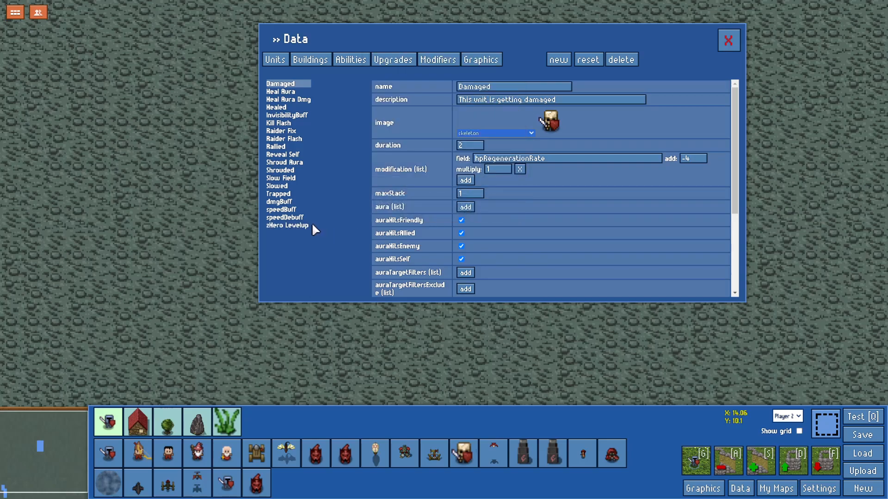
pyautogui.click(305, 225)
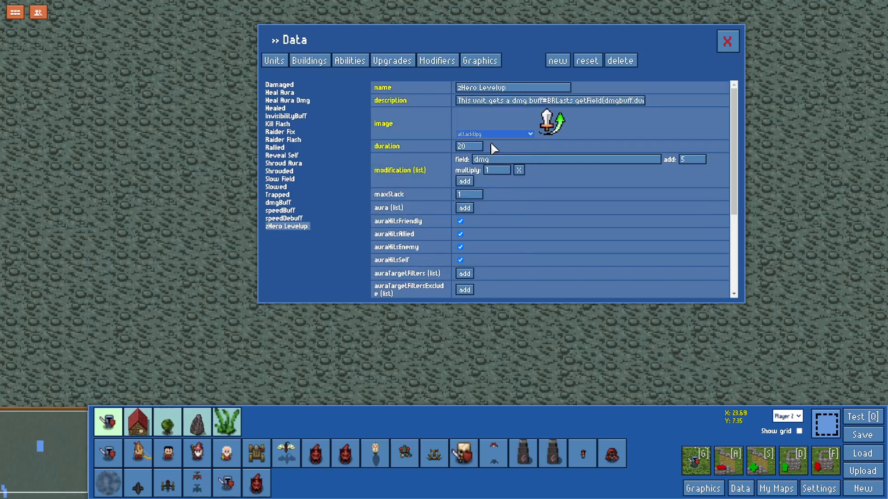
# Review the description and dmg modification of zHero Levelup, and add a second entry to its modification list.
pyautogui.doubleClick(494, 101)
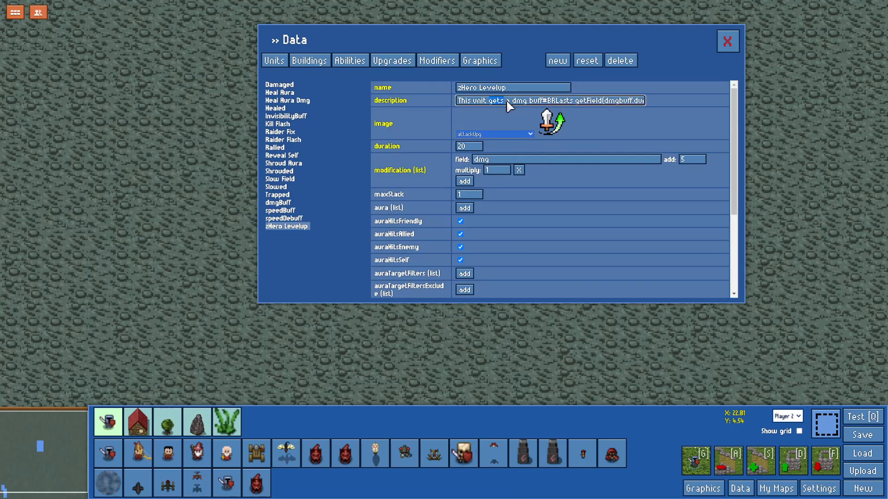
pyautogui.click(506, 101)
pyautogui.click(495, 159)
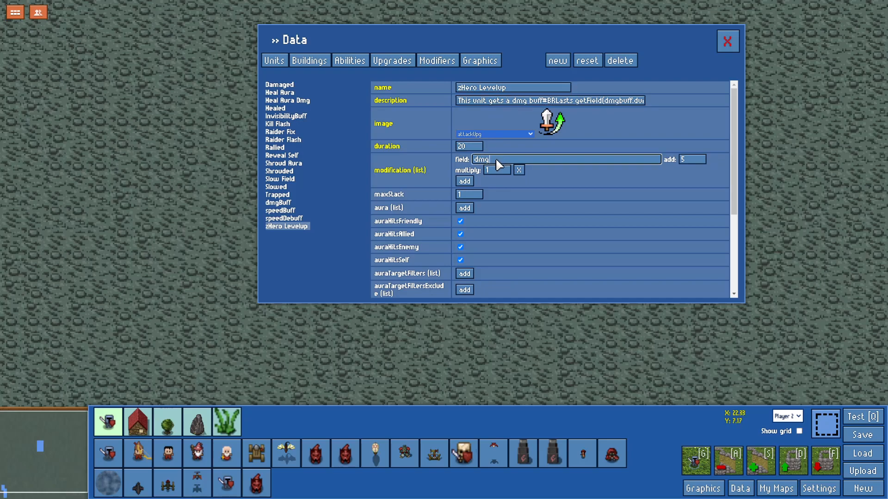
pyautogui.click(495, 168)
pyautogui.click(473, 179)
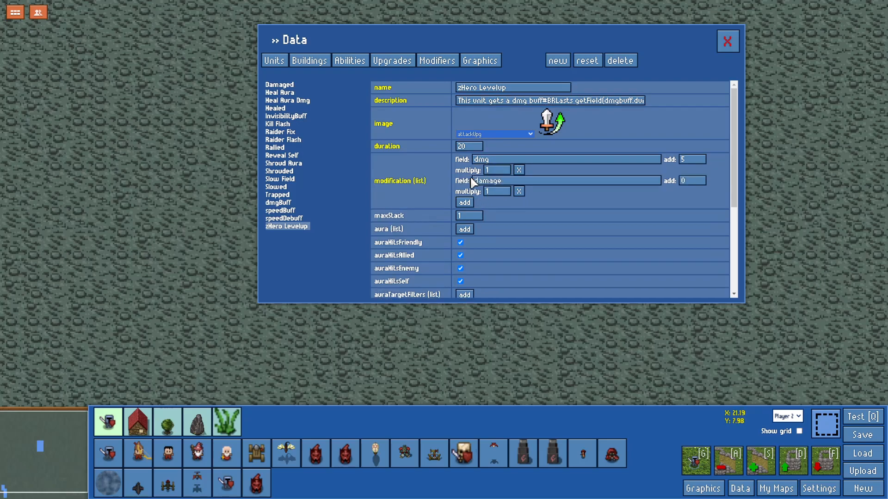
pyautogui.click(489, 179)
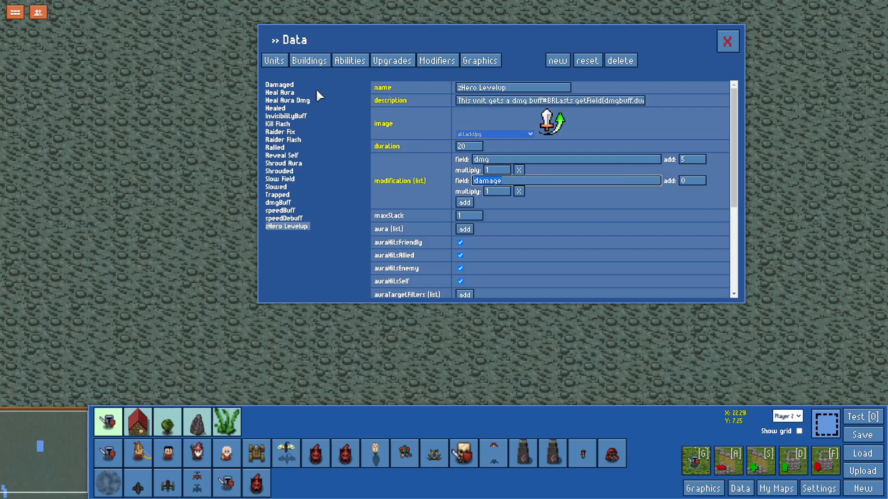
# Look up the exact name of the damage field in the zHero One unit's data.
pyautogui.click(276, 62)
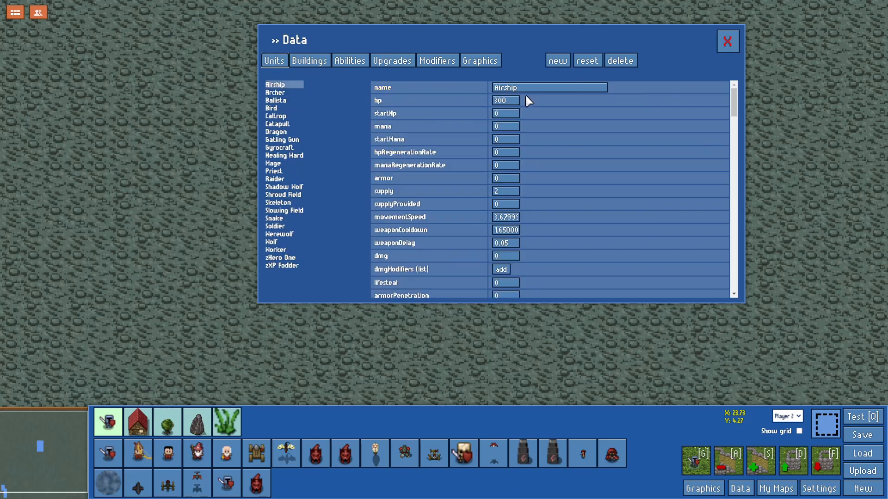
pyautogui.click(280, 257)
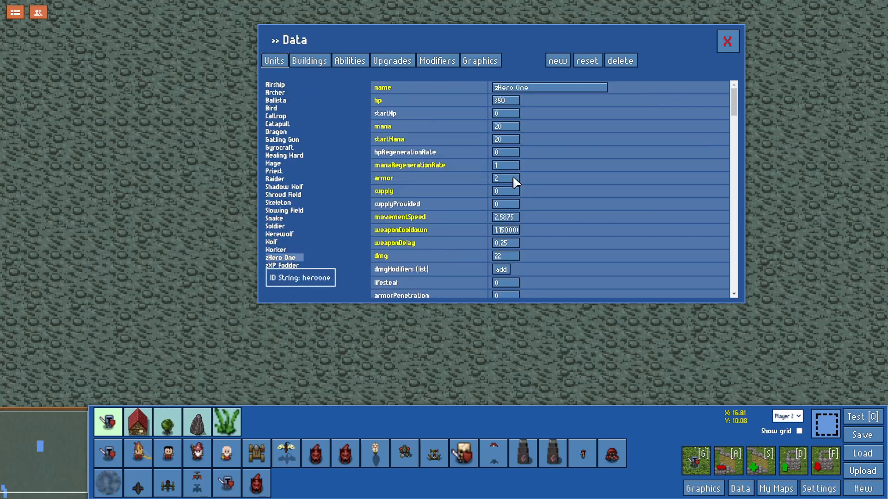
pyautogui.moveTo(427, 263)
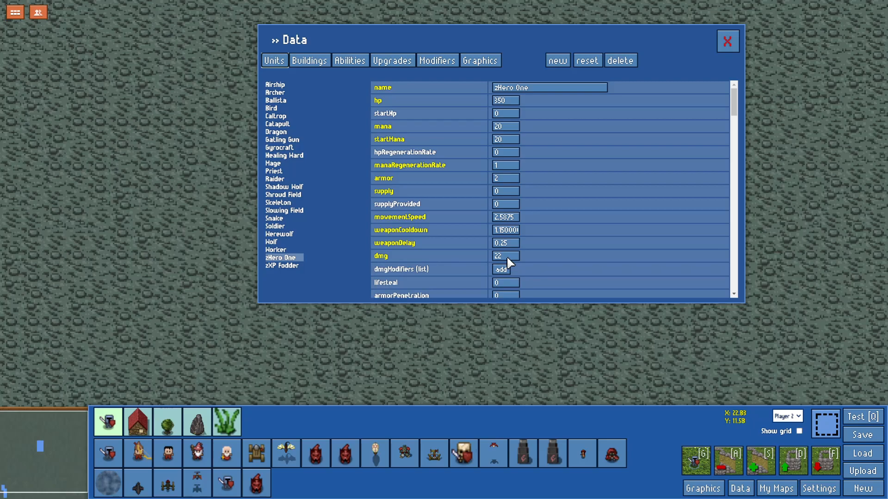
# Remove the extra damage entry from the zHero Levelup modifier's modification list.
pyautogui.click(432, 65)
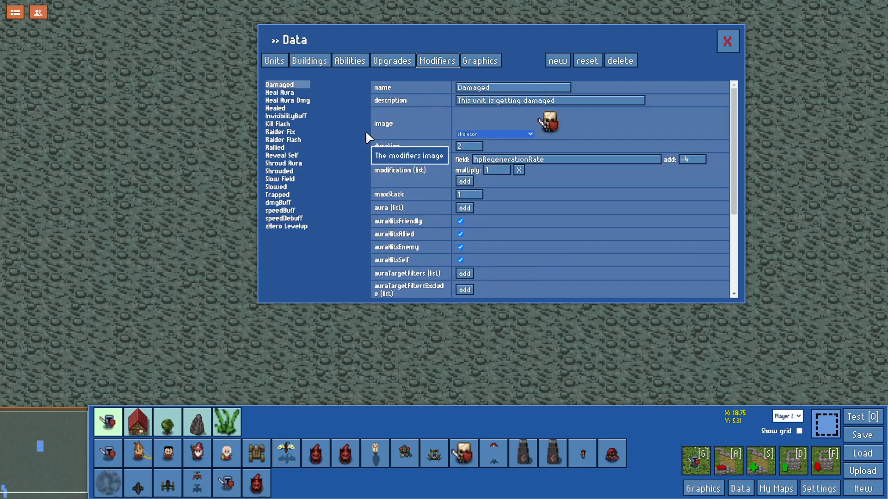
pyautogui.click(303, 226)
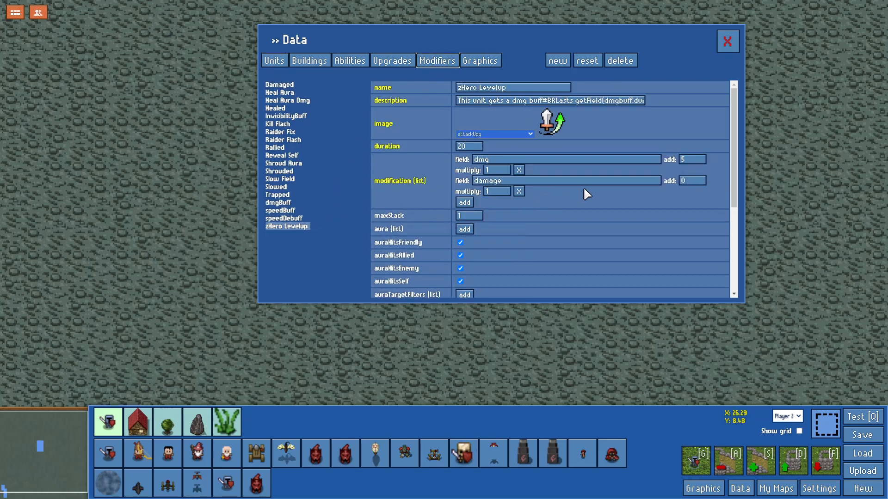
pyautogui.click(519, 192)
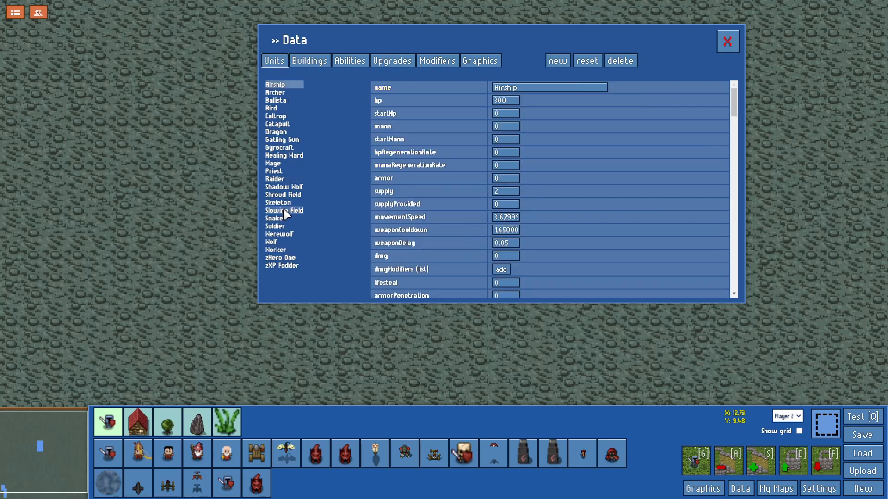
# Add the herolevelup modifier to zHero One's modifiersPerLevel list and close the data editor.
pyautogui.click(289, 266)
pyautogui.click(289, 259)
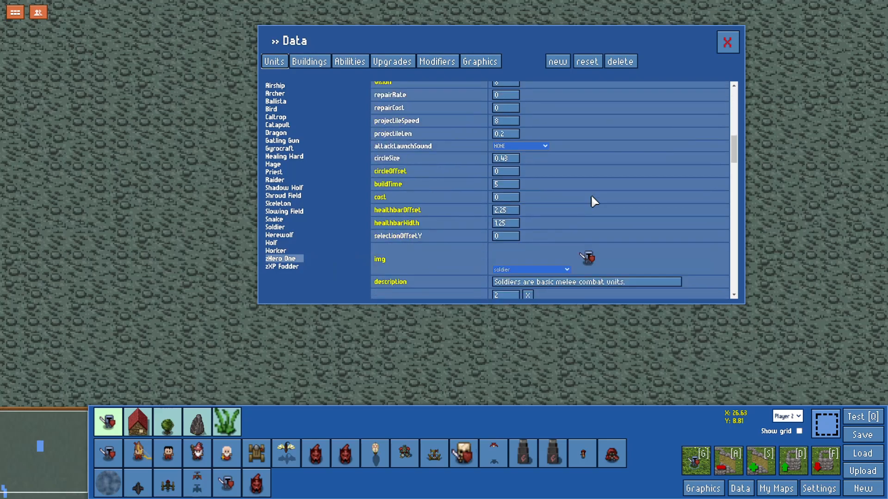
pyautogui.scroll(-4, 590, 194)
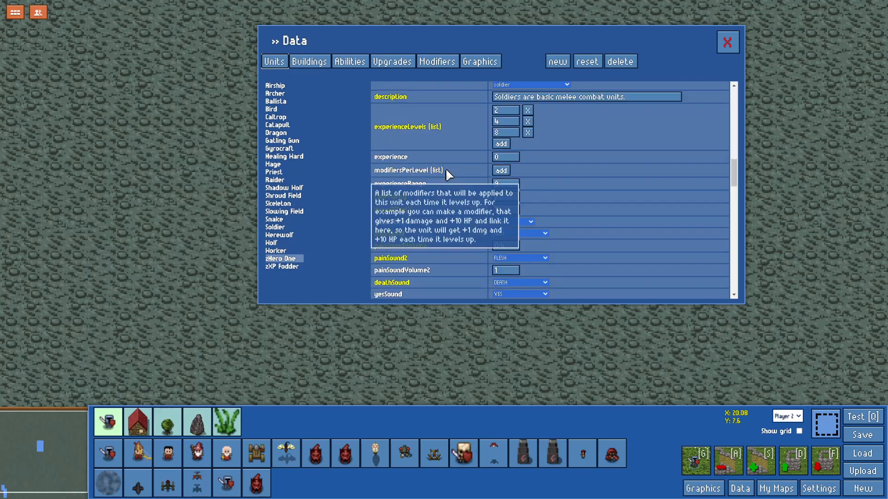
pyautogui.click(502, 171)
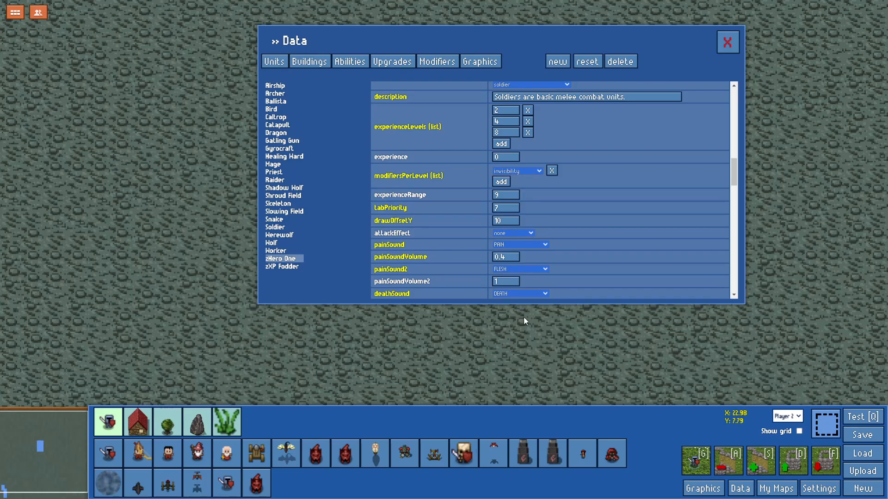
pyautogui.press('h')
pyautogui.click(350, 62)
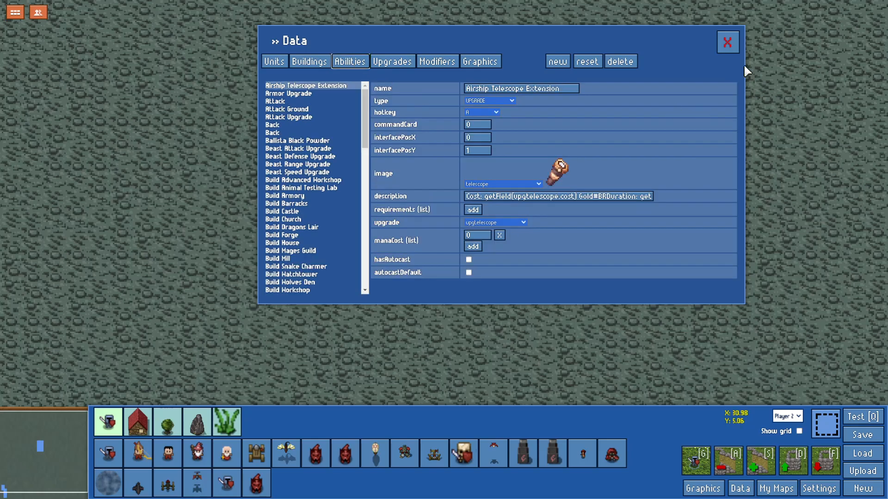
pyautogui.click(724, 42)
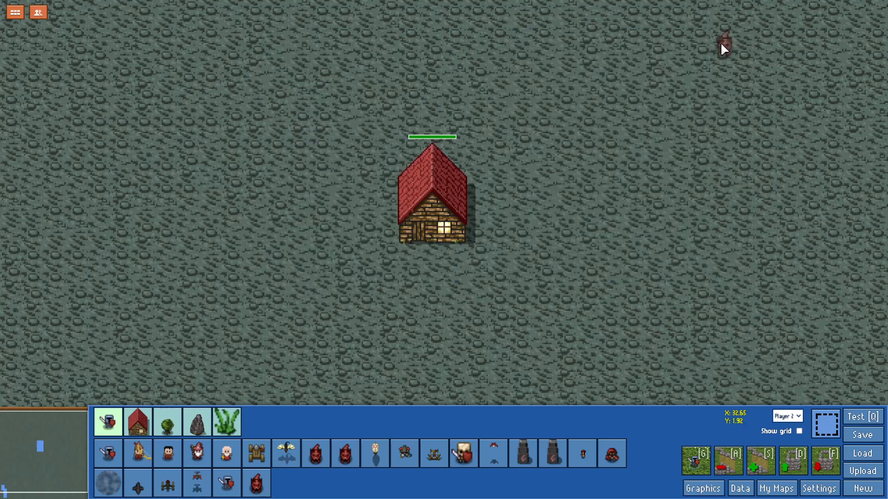
# Start a test of the map and train the hero from the zHero House.
pyautogui.click(864, 417)
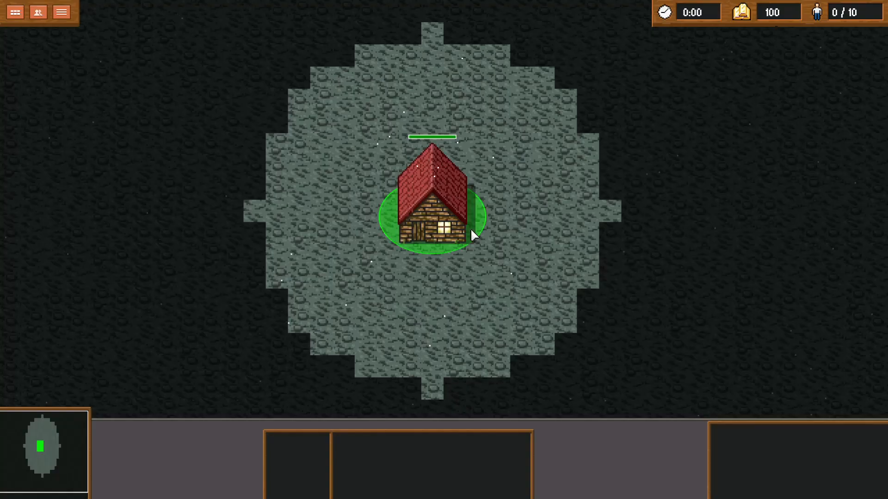
pyautogui.click(472, 234)
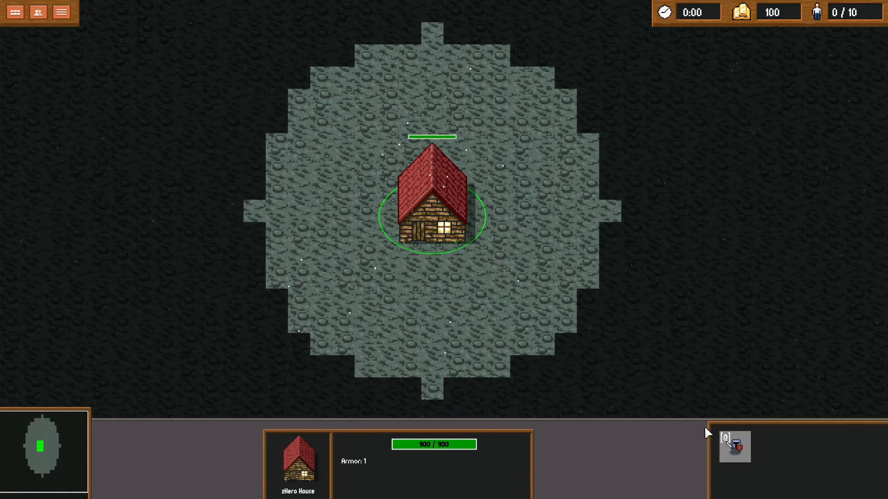
pyautogui.click(733, 445)
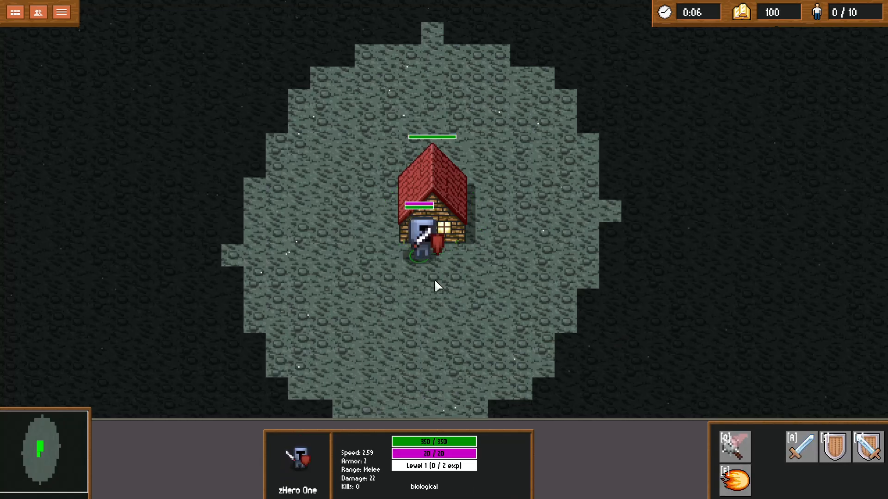
# Lead the hero southwest from the house to the blue wolves and kill them with its first ability.
pyautogui.rightClick(266, 284)
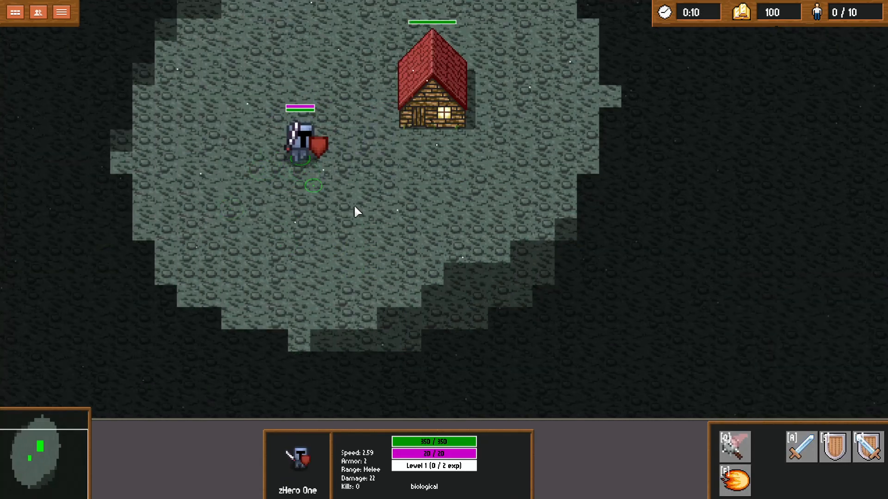
pyautogui.rightClick(411, 220)
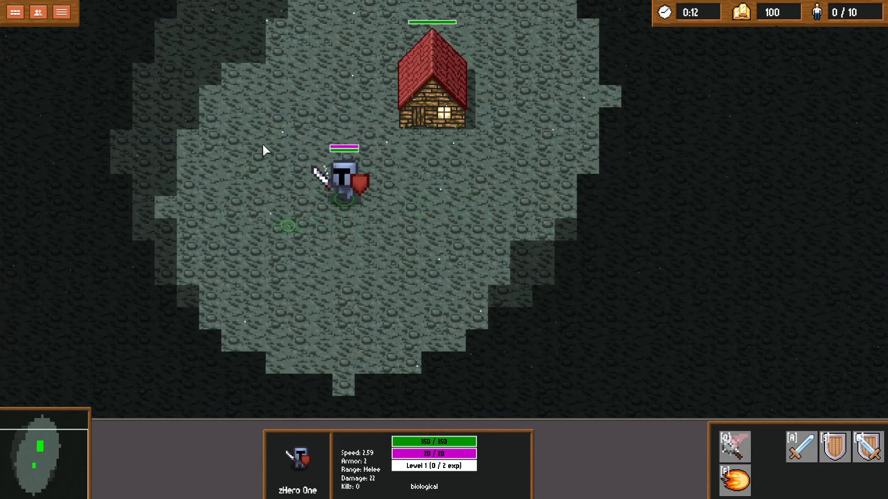
pyautogui.rightClick(231, 161)
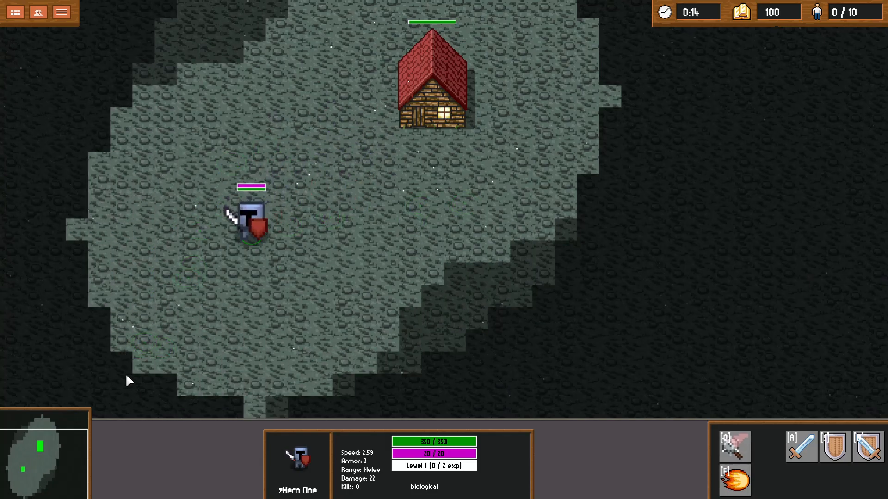
pyautogui.rightClick(107, 358)
pyautogui.rightClick(76, 303)
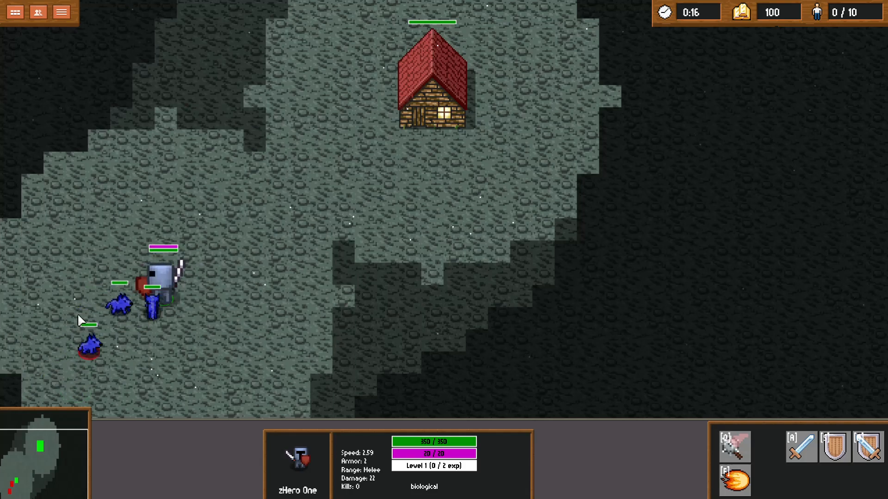
pyautogui.press('q')
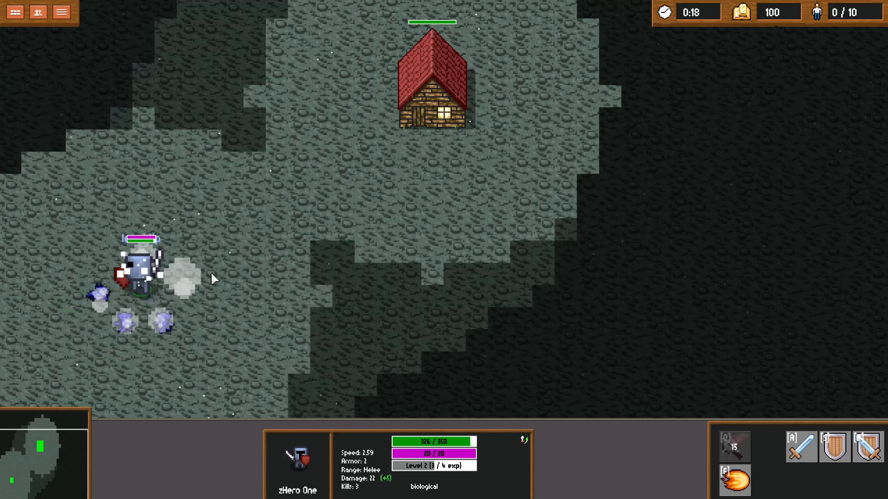
# Bring the hero back toward the house and inspect its damage bonus and active modifier.
pyautogui.rightClick(287, 231)
pyautogui.rightClick(318, 211)
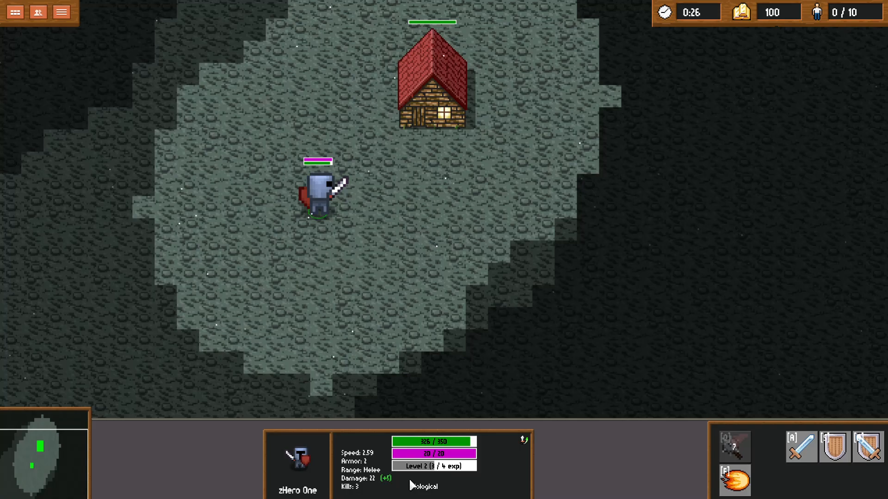
pyautogui.moveTo(390, 482)
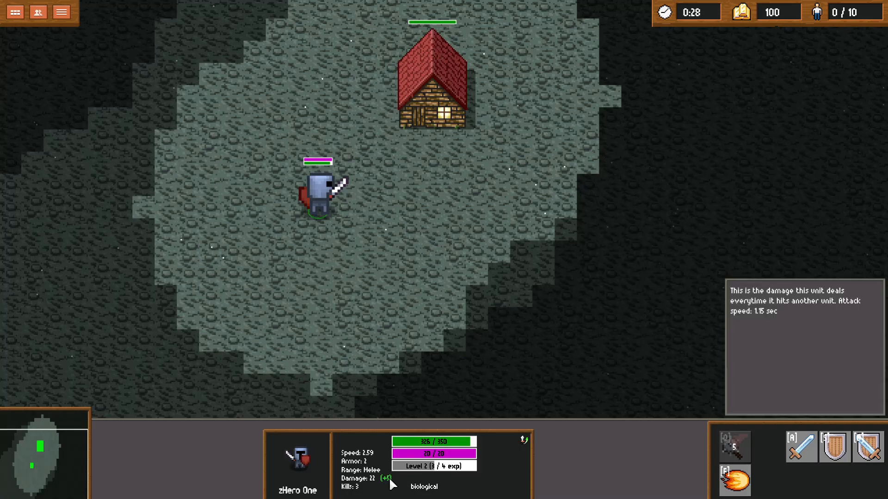
pyautogui.moveTo(524, 441)
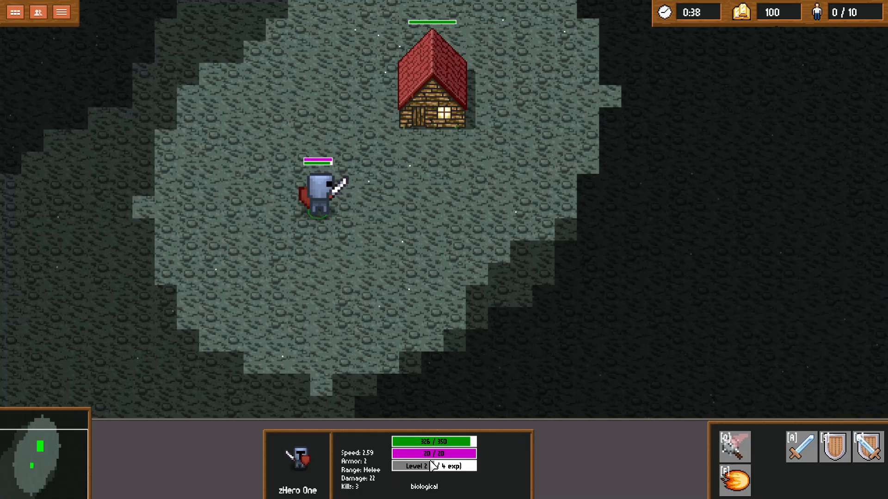
# Move the hero around below the house and end the map test.
pyautogui.rightClick(367, 238)
pyautogui.rightClick(362, 368)
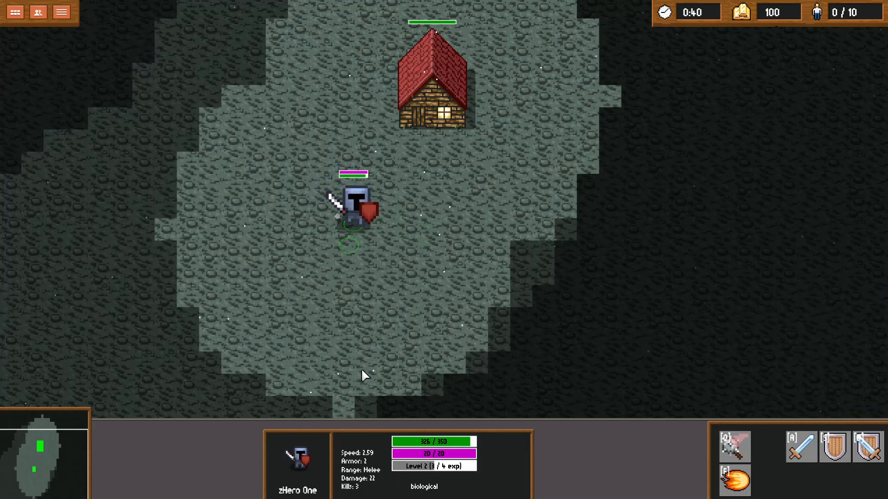
pyautogui.rightClick(384, 220)
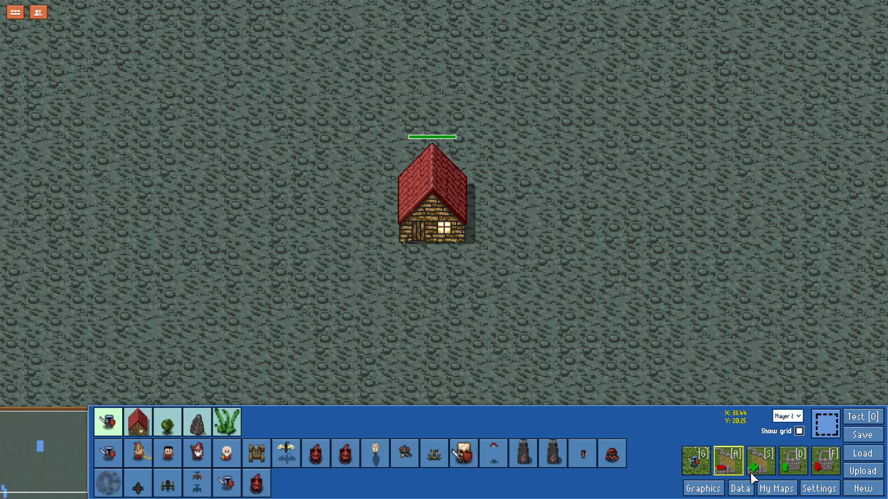
# Open the zHero Levelup modifier's data and set its duration to 0.
pyautogui.click(743, 487)
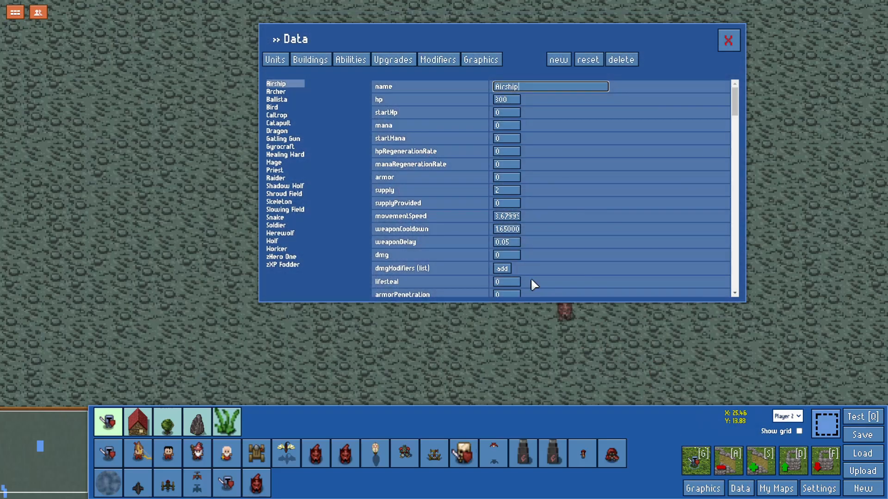
pyautogui.click(439, 61)
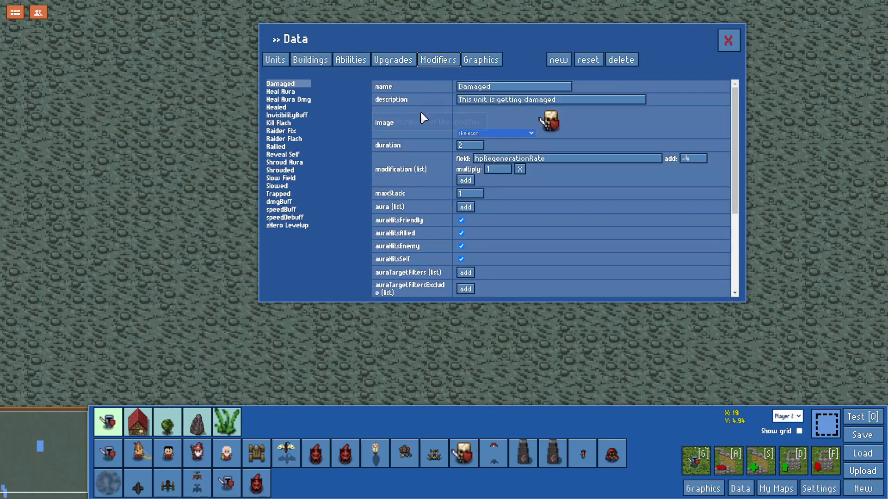
pyautogui.click(305, 225)
pyautogui.moveTo(428, 145)
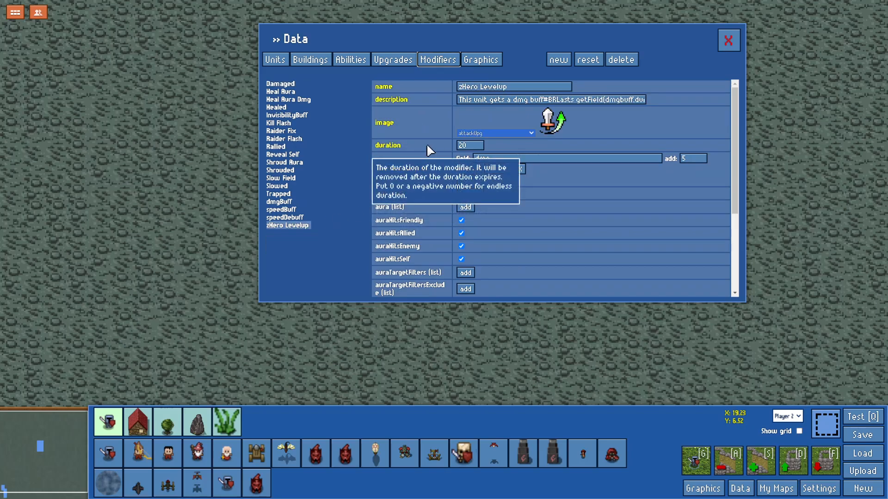
pyautogui.click(463, 145)
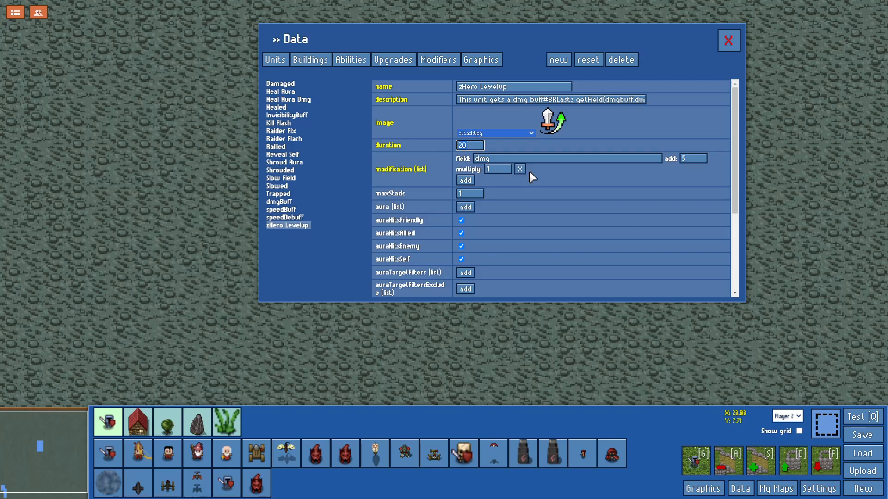
pyautogui.moveTo(398, 146)
pyautogui.write('0')
pyautogui.click(527, 100)
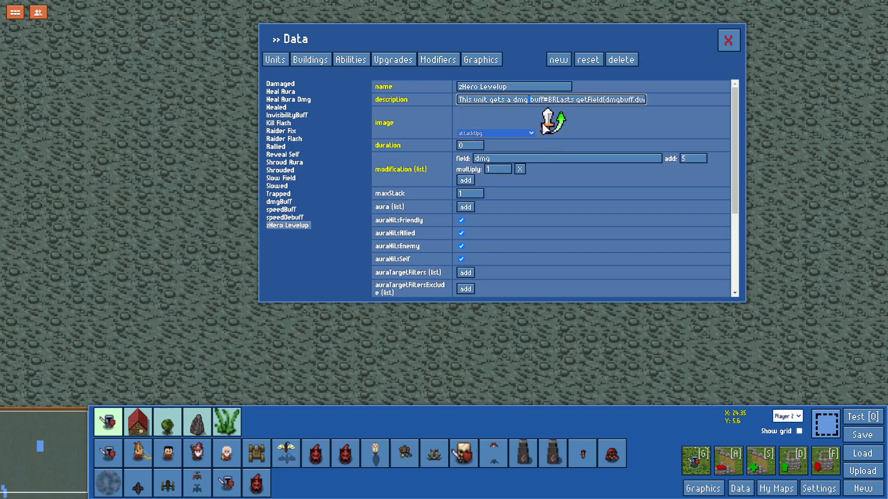
# Set the modifier's dmg addition to 1 and add an hp modification that adds 10.
pyautogui.click(502, 160)
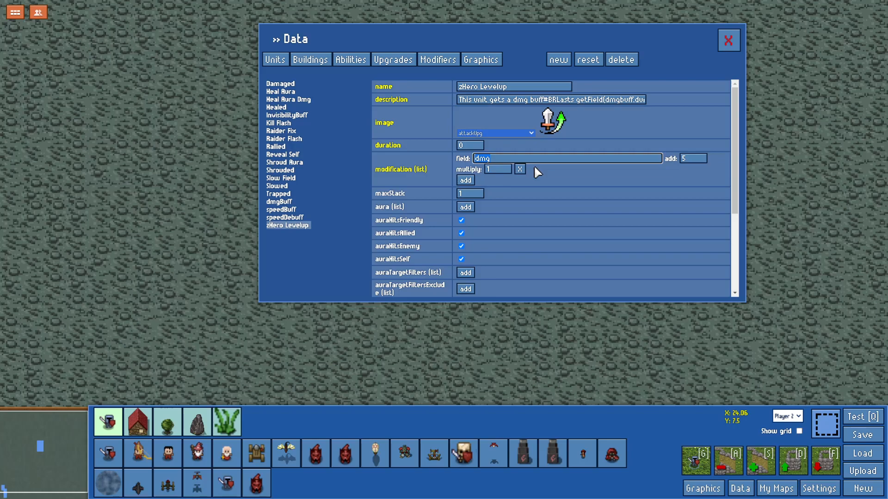
pyautogui.click(698, 161)
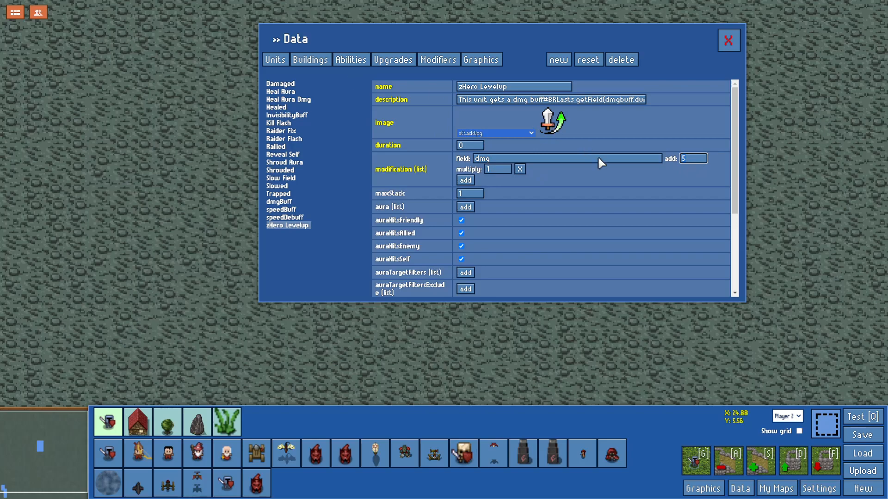
pyautogui.click(465, 180)
pyautogui.click(466, 180)
pyautogui.click(491, 185)
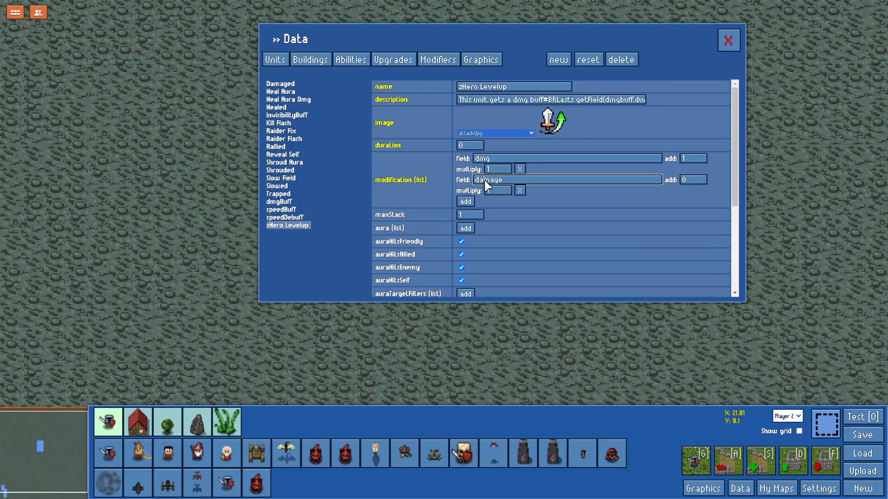
pyautogui.press('Return')
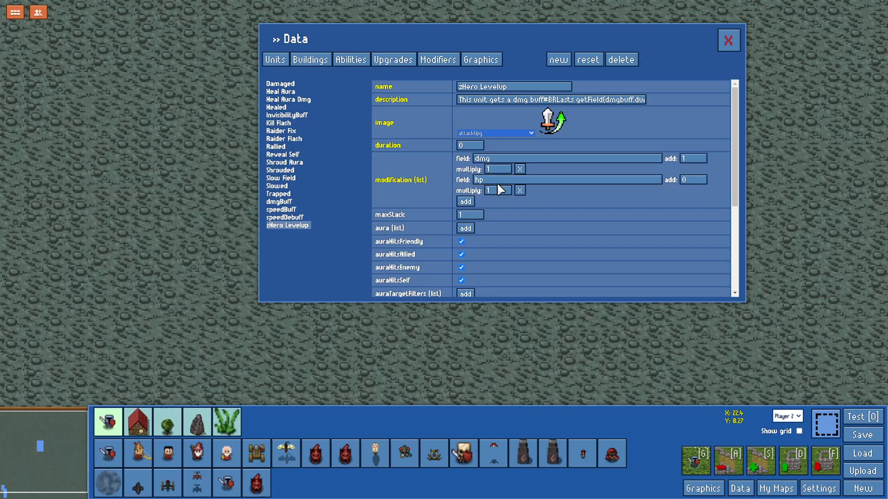
pyautogui.click(698, 177)
pyautogui.click(321, 63)
pyautogui.click(727, 42)
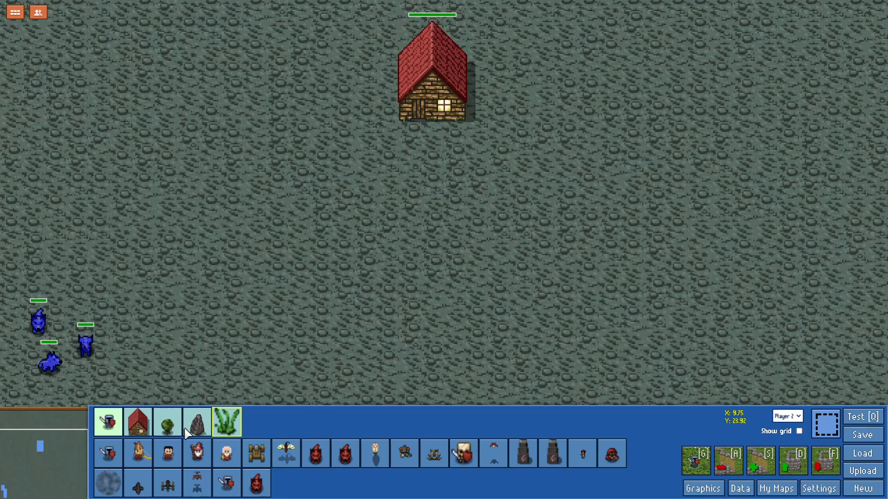
# Place three zXP Fodder units for Player 2 far southeast of the house.
pyautogui.click(256, 477)
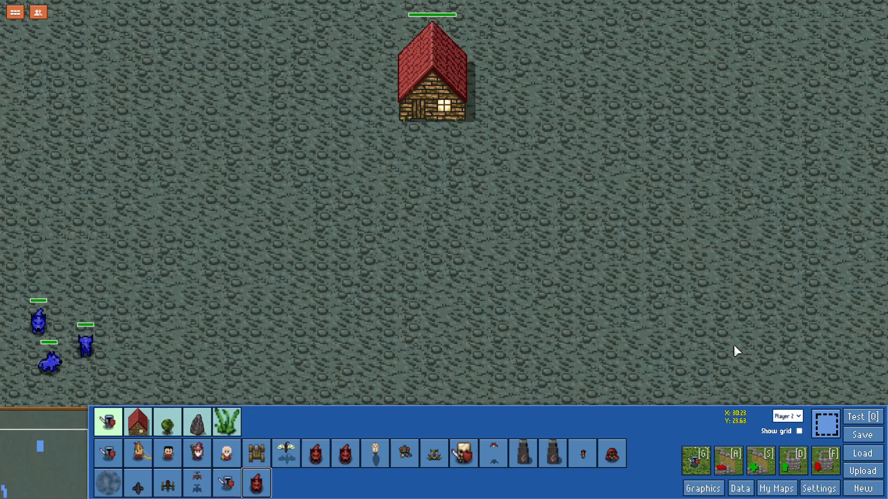
pyautogui.click(845, 377)
pyautogui.click(868, 375)
pyautogui.click(865, 320)
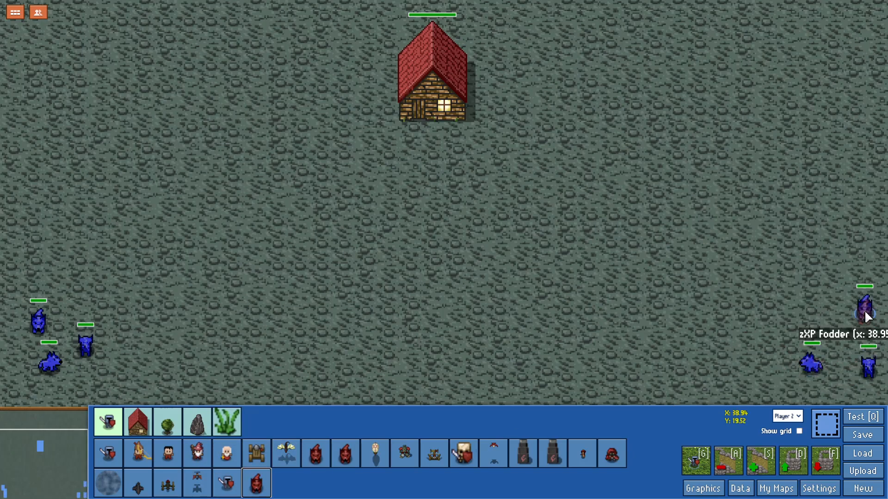
# Start a map test, train the hero from the zHero House and select it.
pyautogui.click(861, 417)
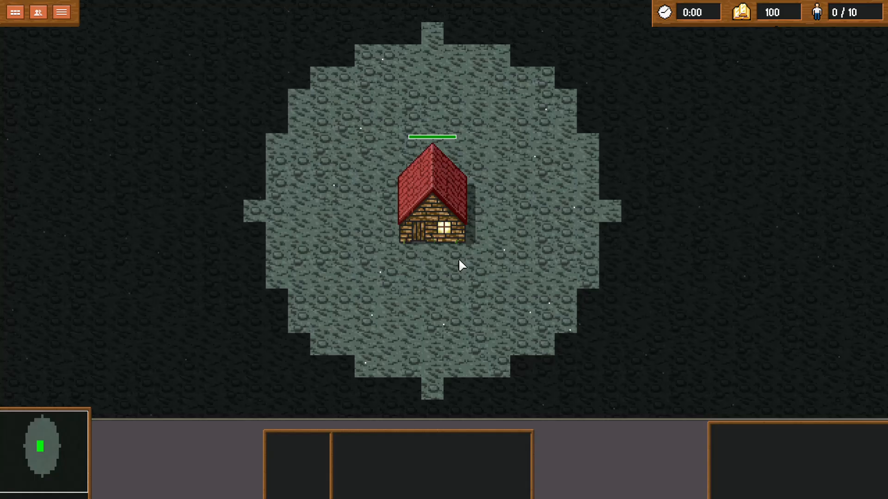
pyautogui.click(460, 261)
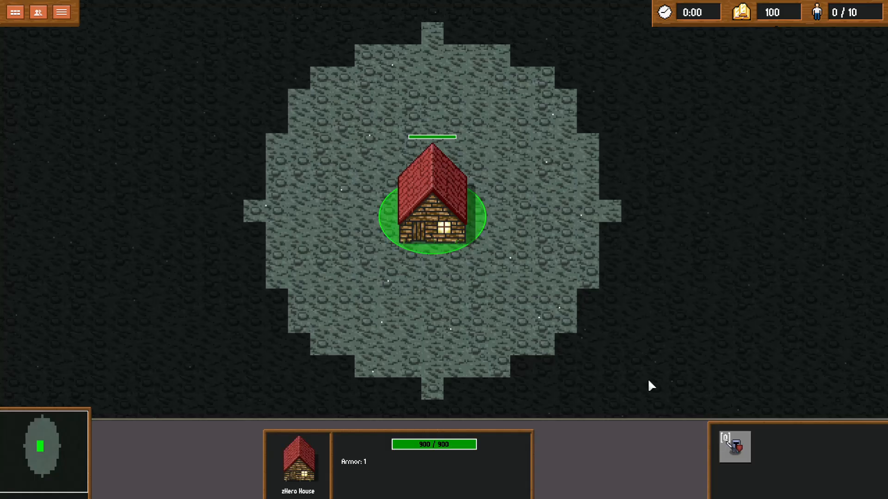
pyautogui.click(727, 441)
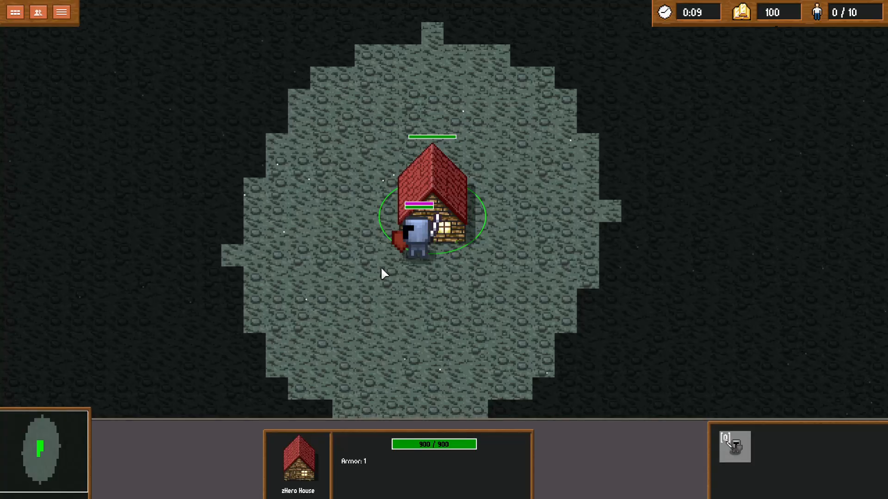
pyautogui.click(412, 245)
# Lead the hero southwest to the three blue wolves and kill them with its first ability.
pyautogui.rightClick(296, 313)
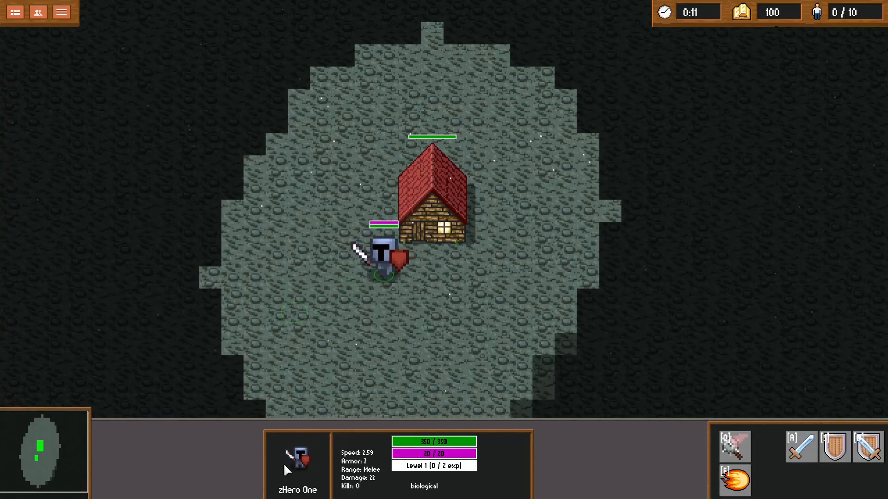
pyautogui.rightClick(205, 319)
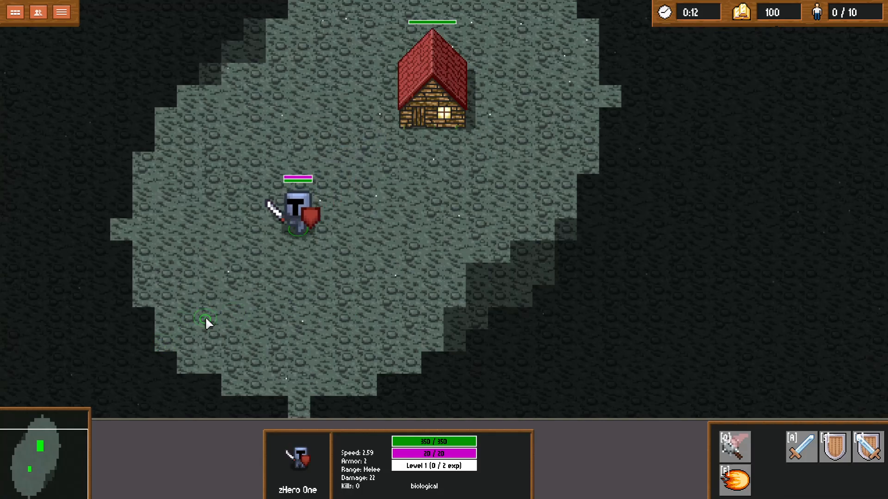
pyautogui.rightClick(149, 338)
pyautogui.rightClick(137, 351)
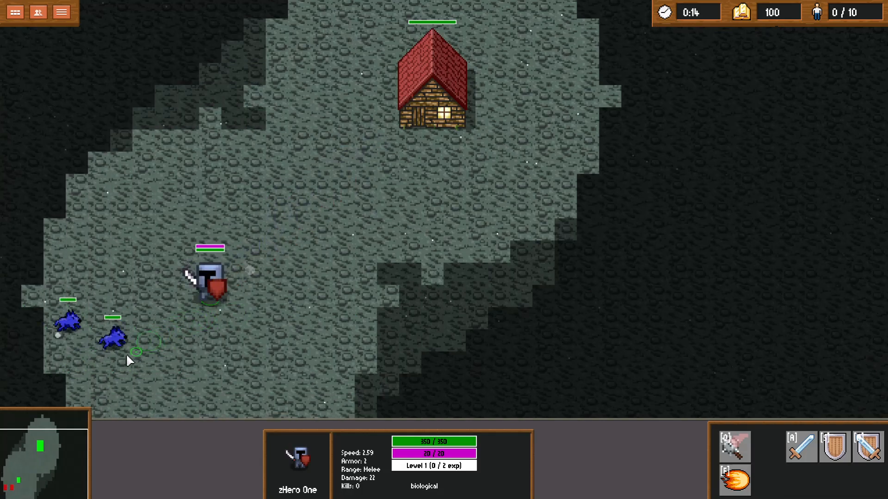
pyautogui.press('q')
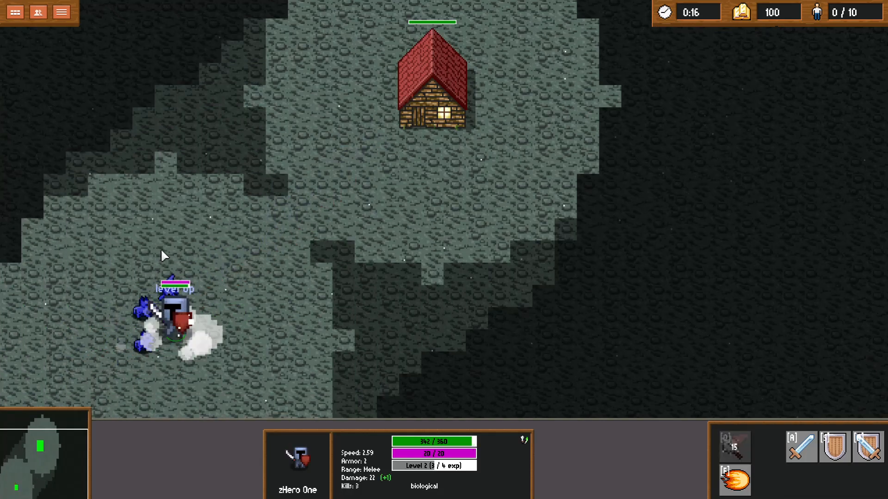
# Move the hero north of the dead wolves and inspect its stats and active zHero Levelup modifier.
pyautogui.rightClick(184, 226)
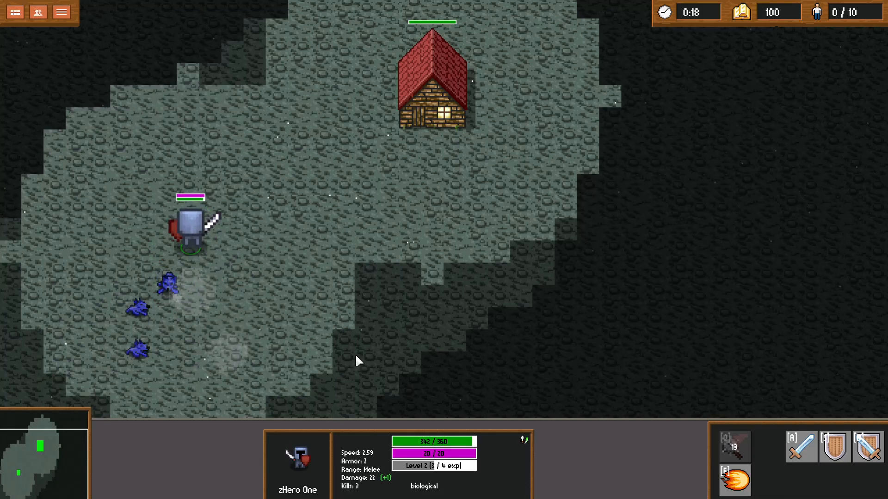
pyautogui.rightClick(199, 215)
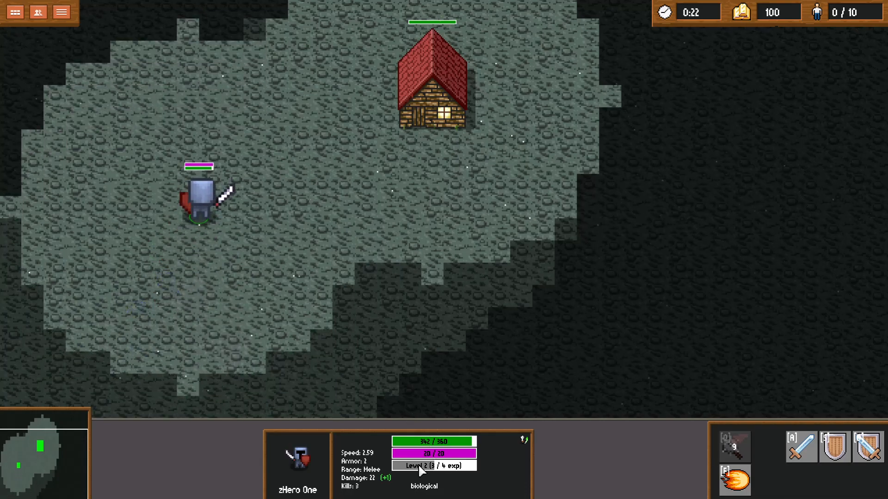
pyautogui.moveTo(525, 441)
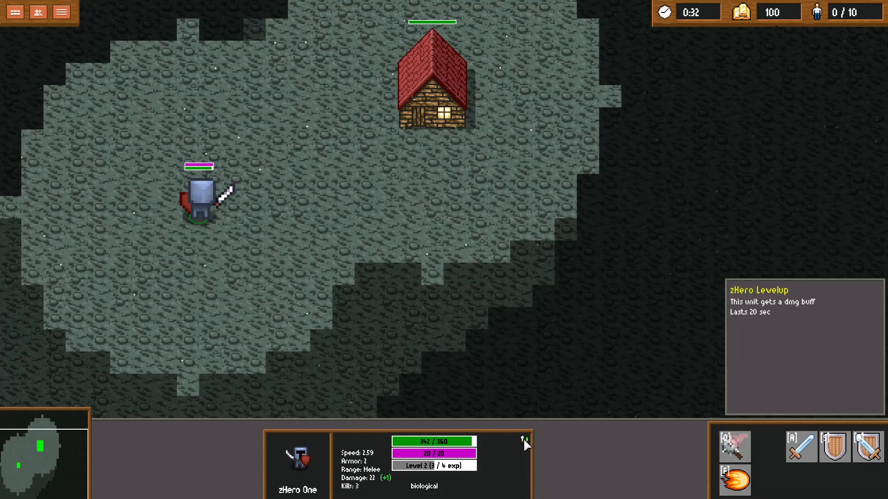
# Lead the hero past the house to the southeastern wolves and attack them with the fireball ability.
pyautogui.rightClick(468, 302)
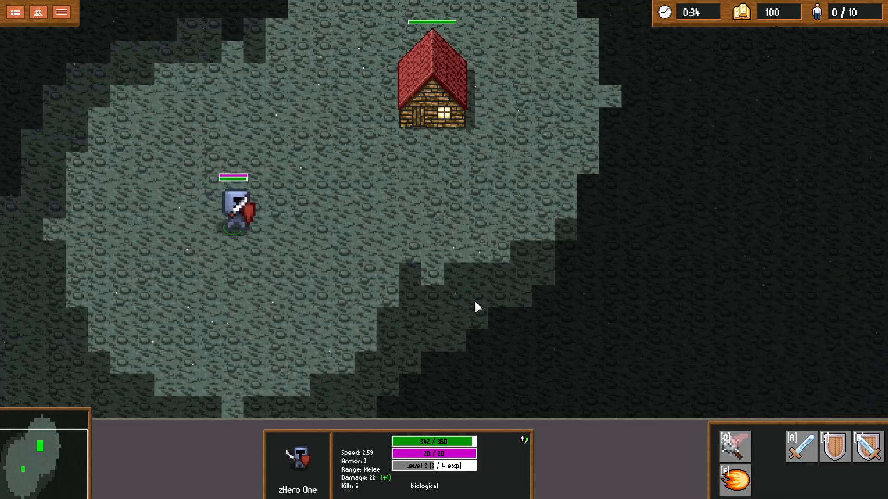
pyautogui.rightClick(496, 236)
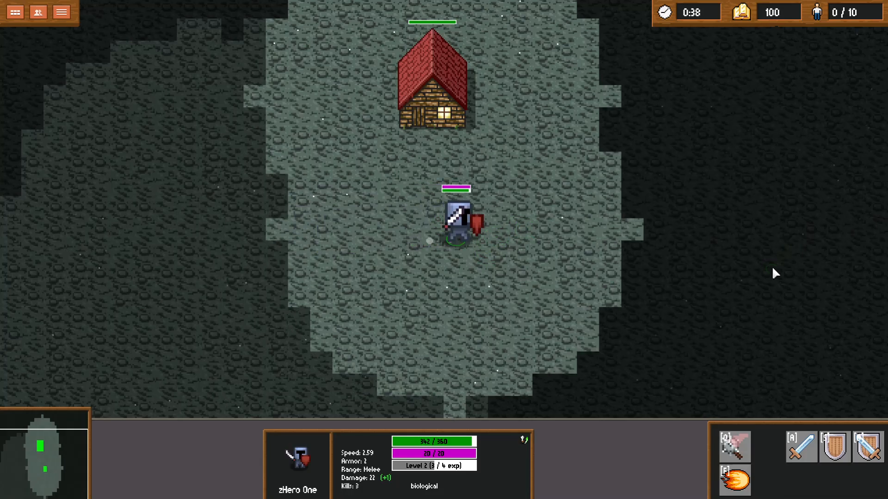
pyautogui.rightClick(494, 221)
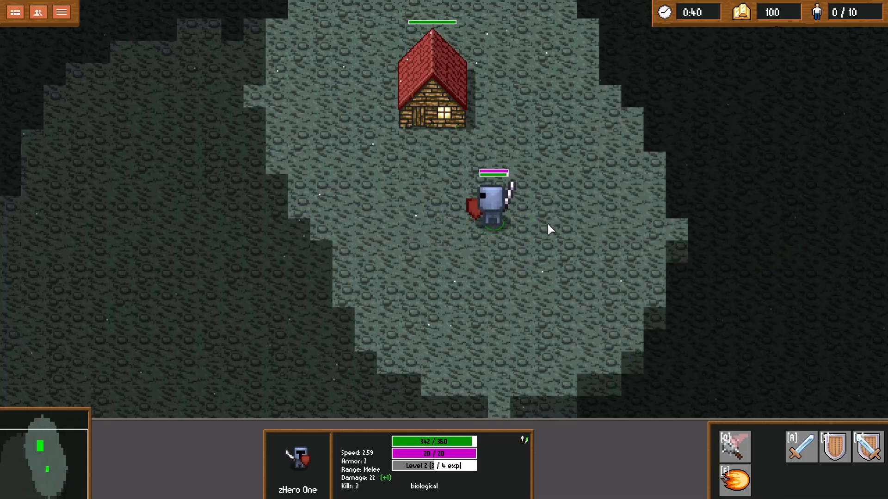
pyautogui.rightClick(660, 270)
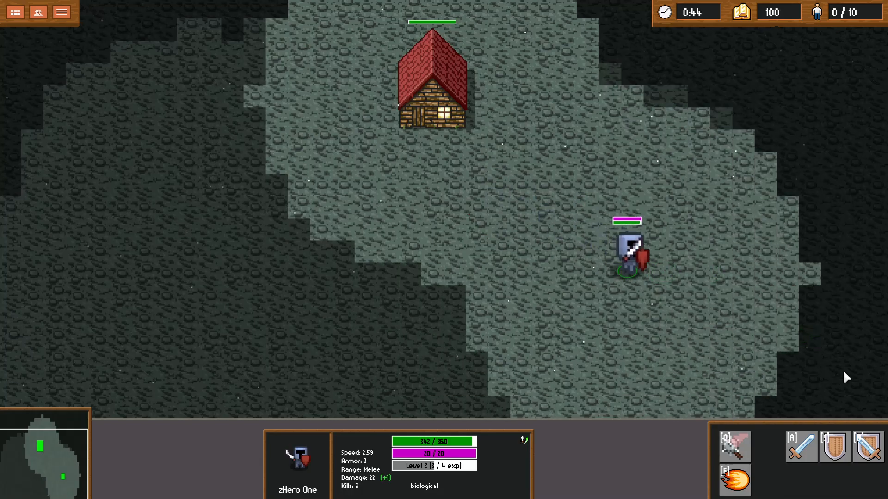
pyautogui.press('f')
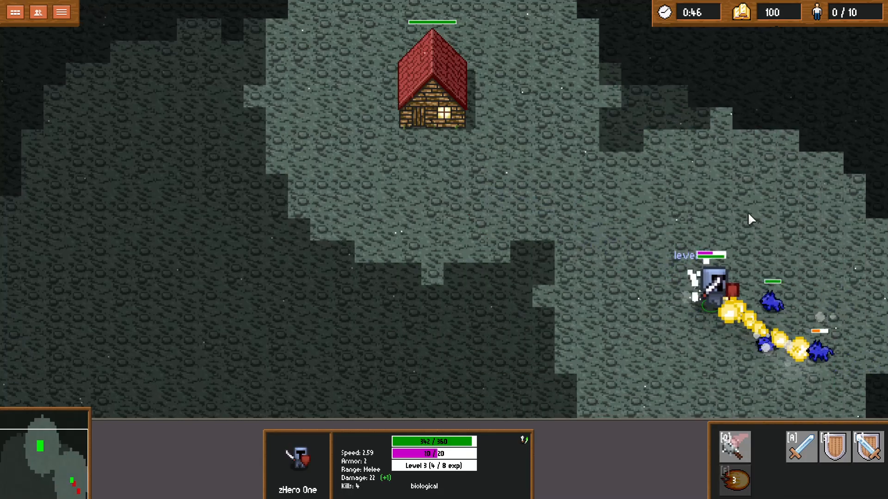
# Bring the hero back below the house to inspect its damage bonus and level-up modifier, and end the map test.
pyautogui.rightClick(480, 271)
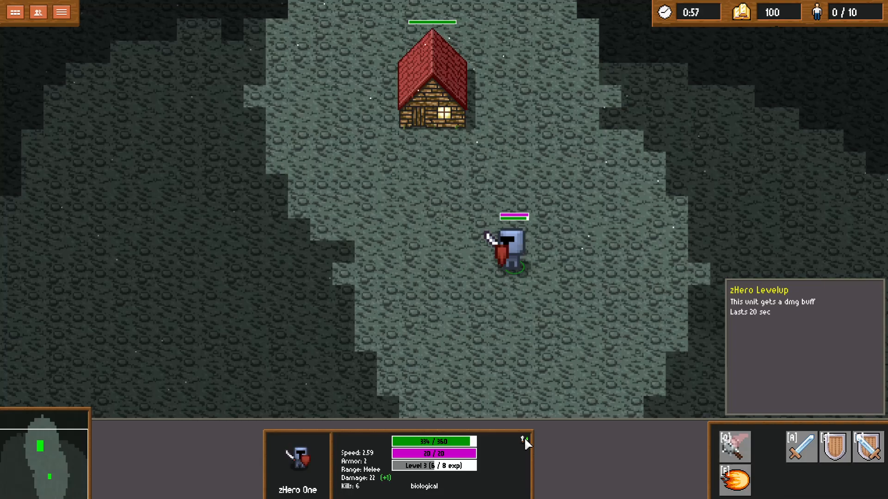
pyautogui.moveTo(390, 481)
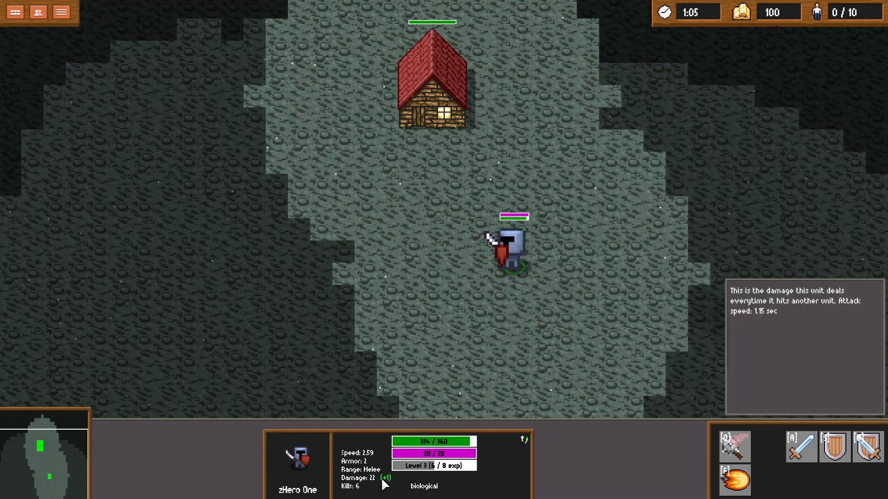
pyautogui.moveTo(524, 446)
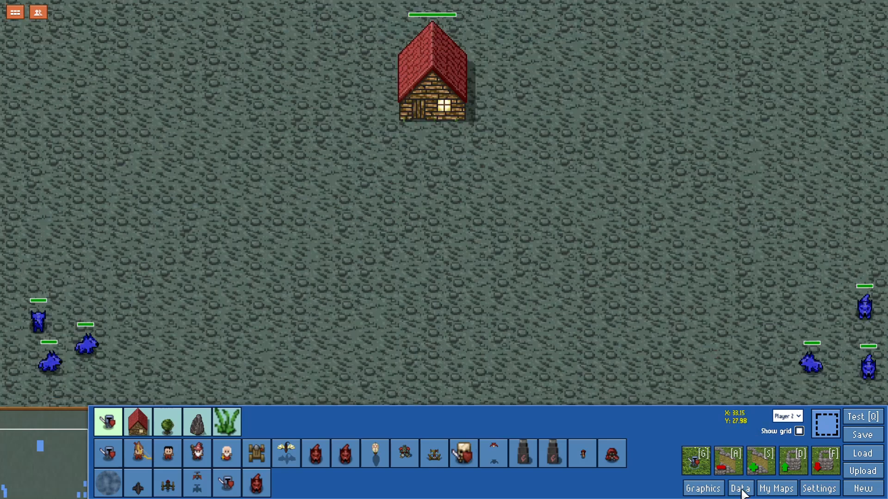
# Reopen the zHero Levelup modifier's data and set its maxStack to 0 for unlimited instances.
pyautogui.click(740, 490)
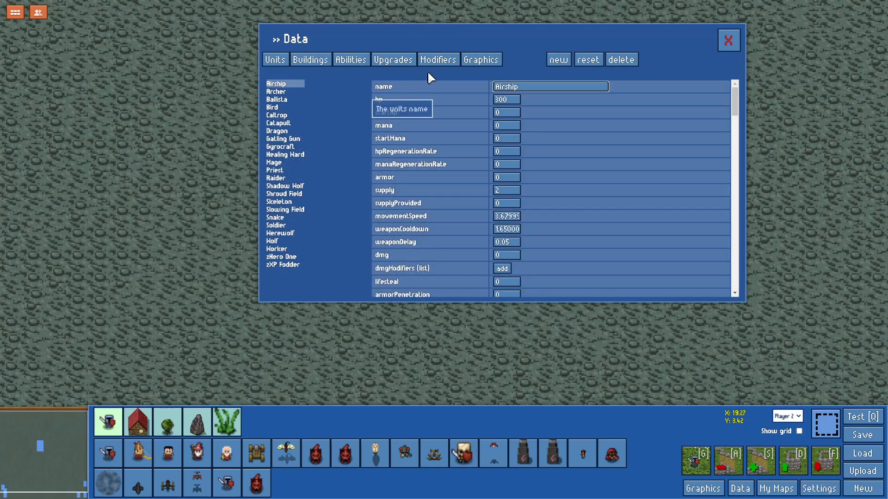
pyautogui.click(431, 63)
pyautogui.click(287, 225)
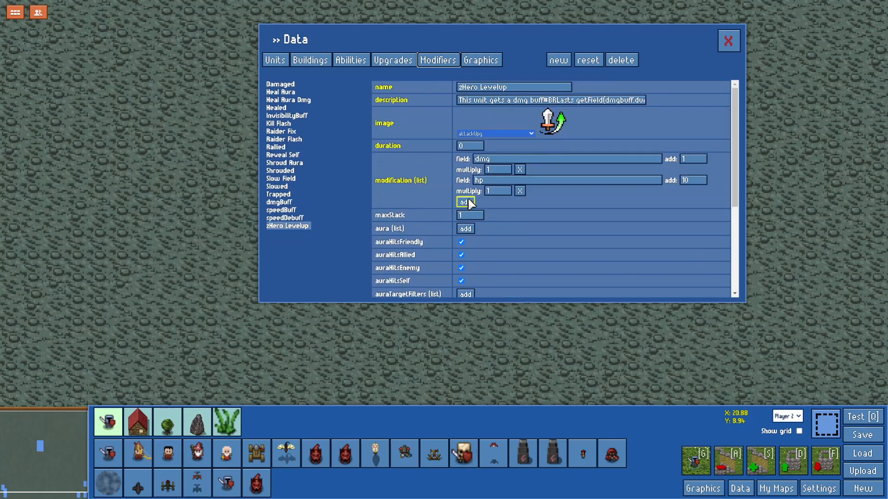
pyautogui.moveTo(423, 144)
pyautogui.moveTo(452, 214)
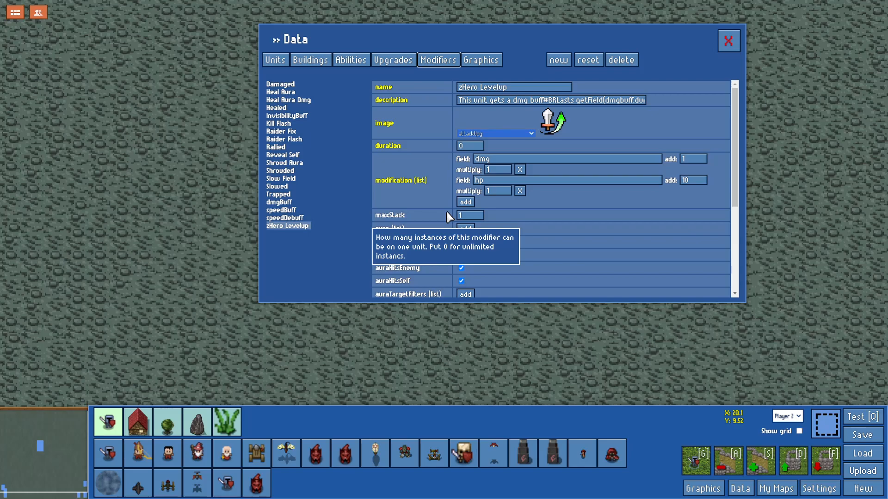
pyautogui.click(470, 216)
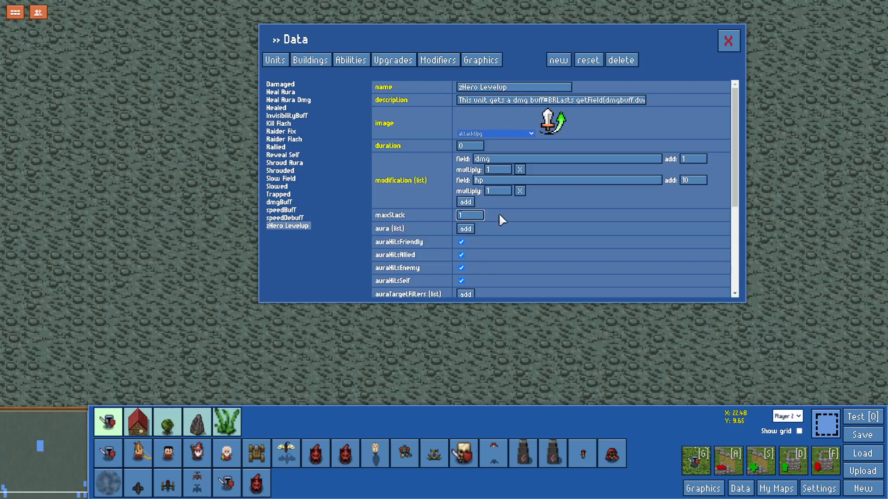
pyautogui.press('BackSpace')
pyautogui.write('0')
pyautogui.click(671, 121)
# Replace the opening text of the zHero Levelup modifier's description with "Hero Levelup".
pyautogui.click(554, 99)
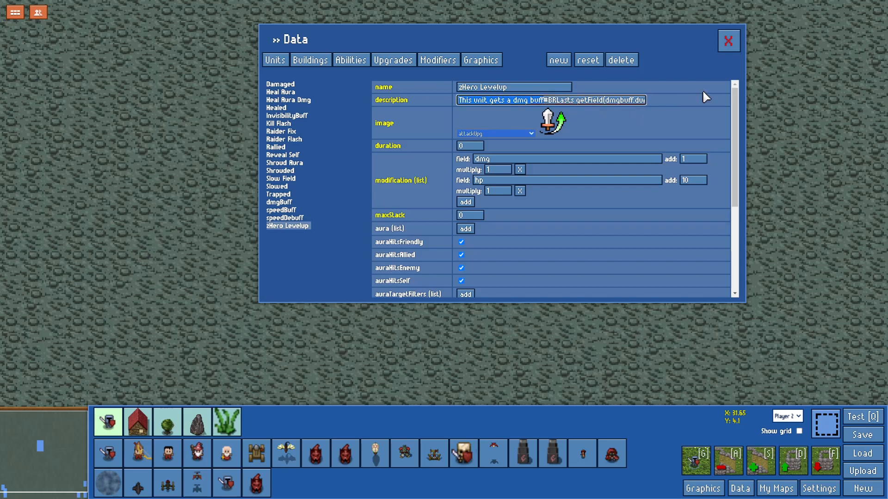
pyautogui.press('BackSpace')
pyautogui.press('BackSpace')
pyautogui.press('BackSpace')
pyautogui.press('BackSpace')
pyautogui.press('BackSpace')
pyautogui.press('BackSpace')
pyautogui.press('BackSpace')
pyautogui.press('BackSpace')
pyautogui.press('BackSpace')
pyautogui.press('BackSpace')
pyautogui.press('BackSpace')
pyautogui.press('BackSpace')
pyautogui.press('BackSpace')
pyautogui.press('BackSpace')
pyautogui.press('BackSpace')
pyautogui.press('BackSpace')
pyautogui.press('BackSpace')
pyautogui.press('BackSpace')
pyautogui.press('BackSpace')
pyautogui.press('BackSpace')
pyautogui.write('Hero Levelup')
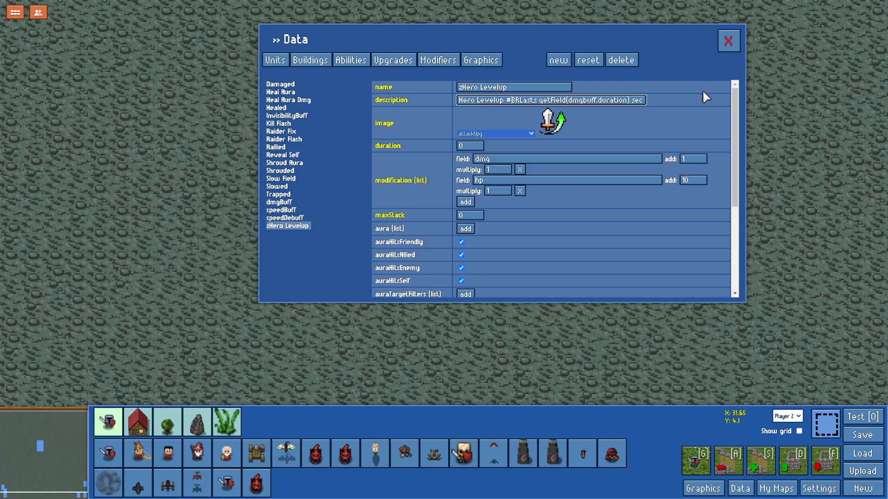
# Replace the duration text after #BR in the description with "HP +10 #BRDamage +1" and close the data window.
pyautogui.hotkey('ctrl', 'shift', 'Right')
pyautogui.hotkey('ctrl', 'shift', 'Right')
pyautogui.hotkey('ctrl', 'shift', 'Right')
pyautogui.hotkey('ctrl', 'shift', 'Right')
pyautogui.hotkey('ctrl', 'shift', 'Right')
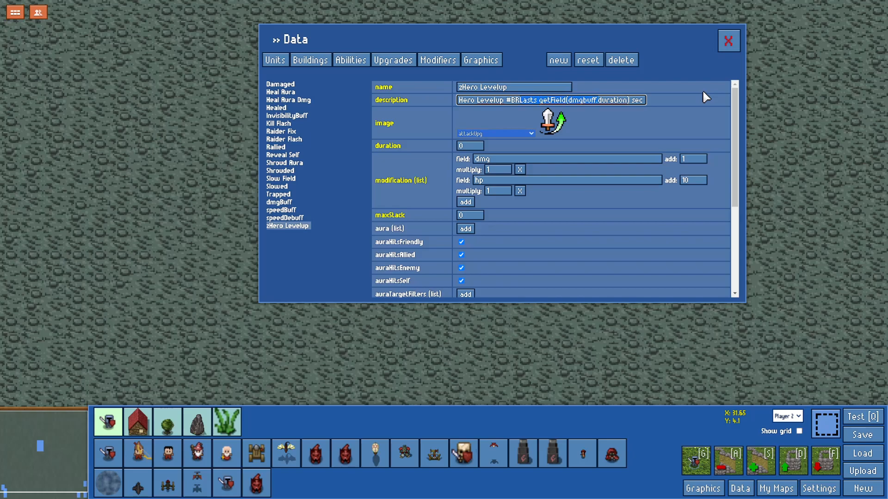
pyautogui.write('+10 ')
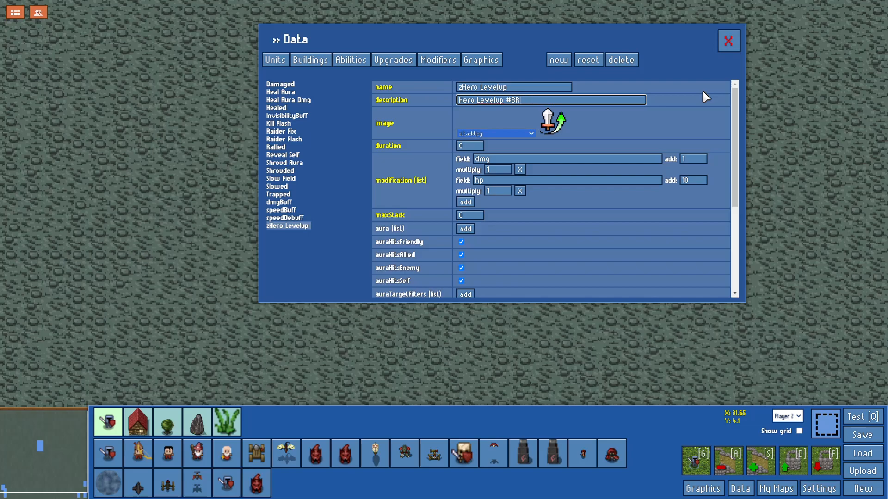
pyautogui.write('+10')
pyautogui.write('10')
pyautogui.write('#BRDamage')
pyautogui.press('BackSpace')
pyautogui.press('BackSpace')
pyautogui.press('BackSpace')
pyautogui.press('BackSpace')
pyautogui.press('BackSpace')
pyautogui.write('amage +1')
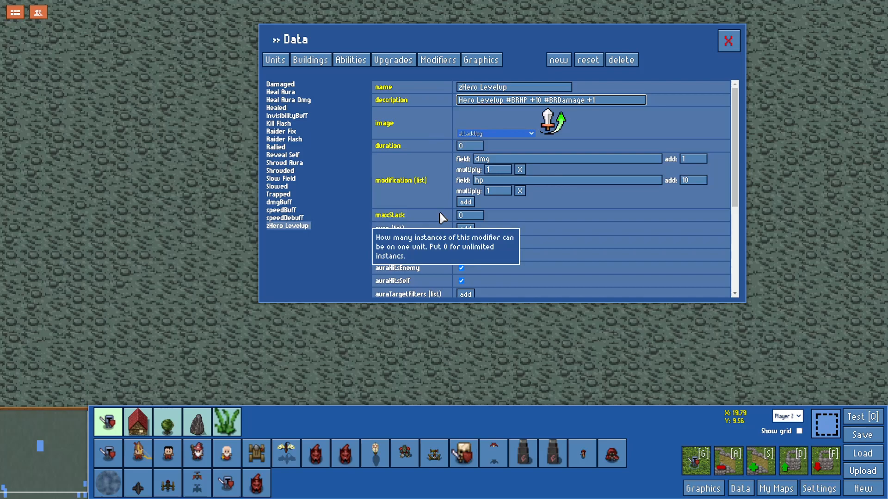
pyautogui.click(437, 60)
pyautogui.click(728, 41)
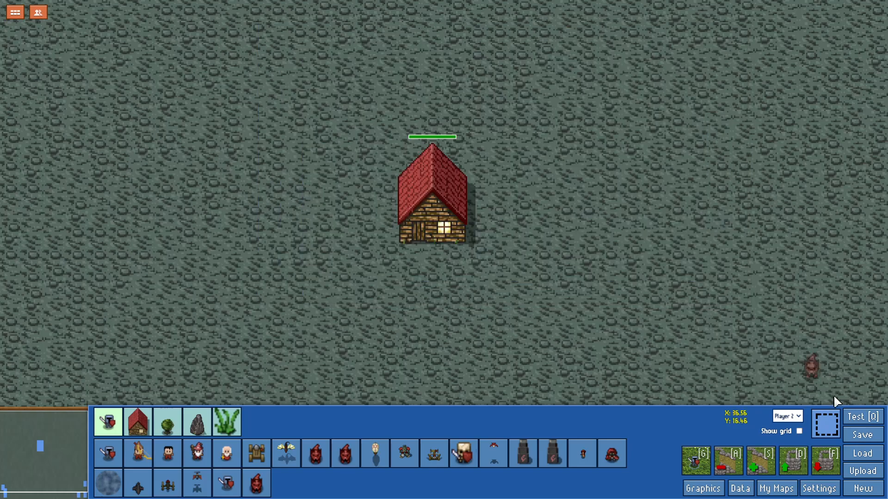
# Test the map by training a hero at the zHero House and sending it to the southwestern wolves.
pyautogui.click(851, 416)
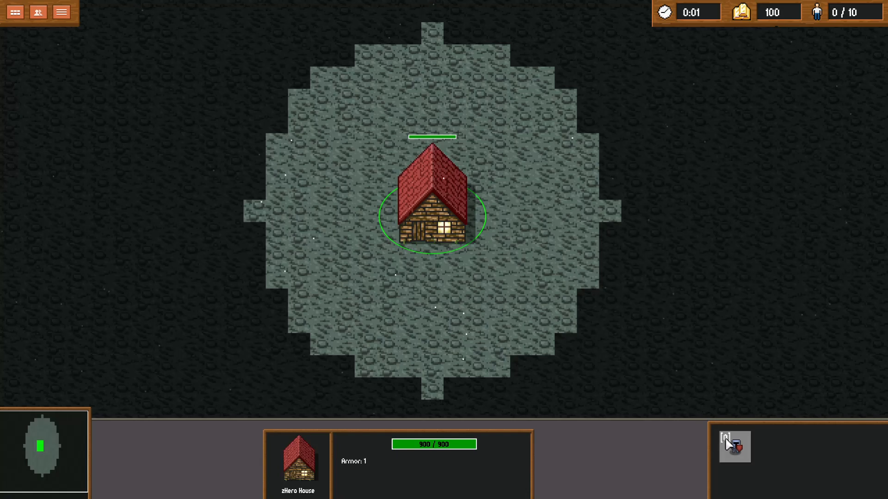
pyautogui.click(726, 440)
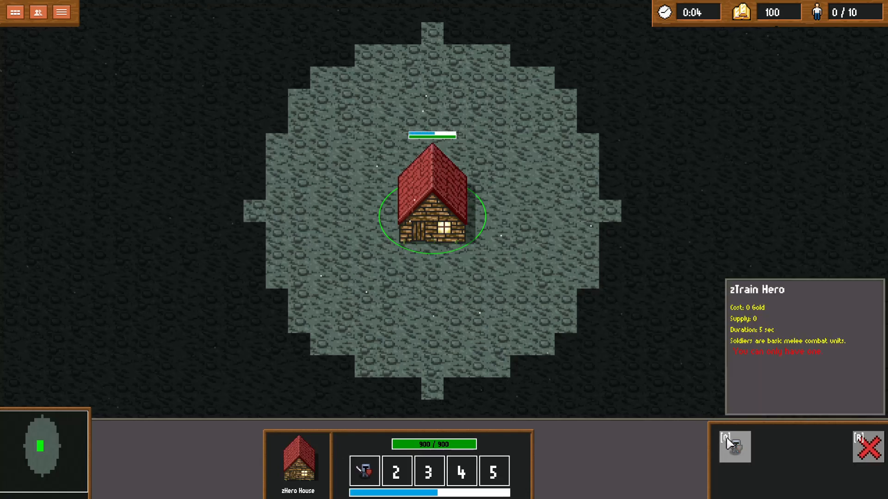
pyautogui.moveTo(377, 238); pyautogui.dragTo(476, 297)
pyautogui.rightClick(279, 300)
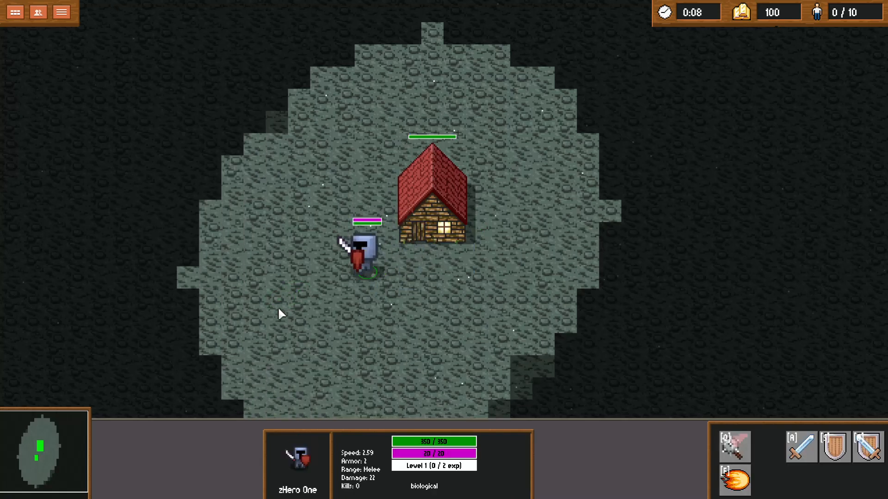
pyautogui.press('Down')
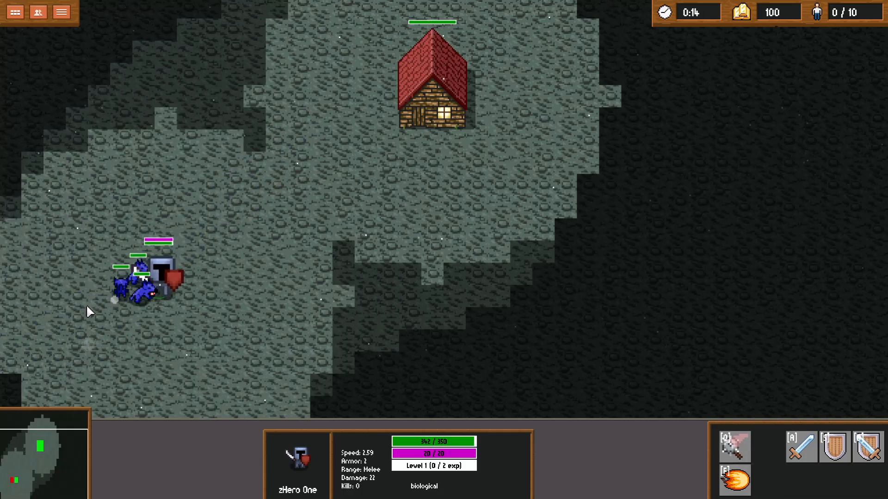
# Lead the hero past the house to the southeastern wolves and attack them with the fireball ability.
pyautogui.rightClick(444, 228)
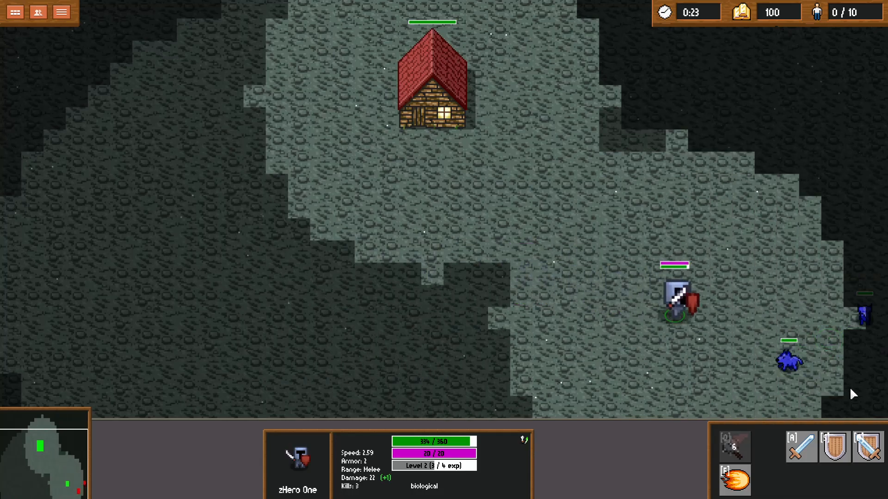
pyautogui.press('f')
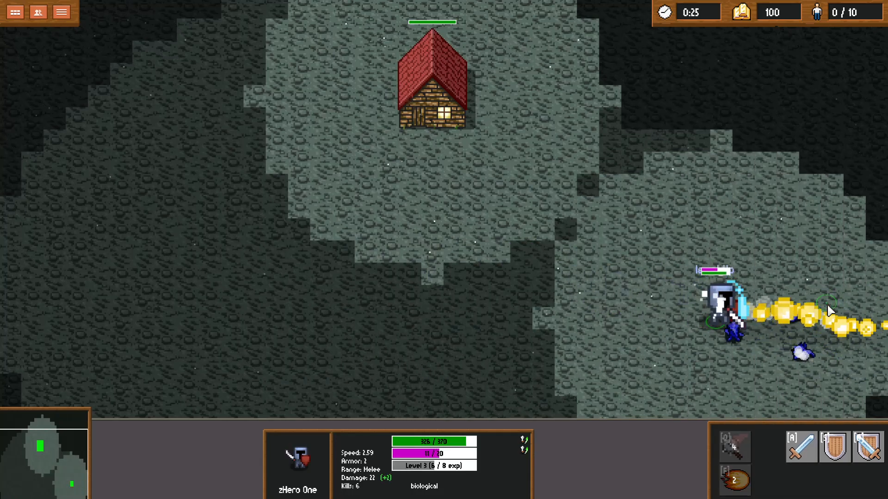
# Bring the hero back toward the house to inspect its stacked level-up modifiers, and end the map test.
pyautogui.rightClick(598, 242)
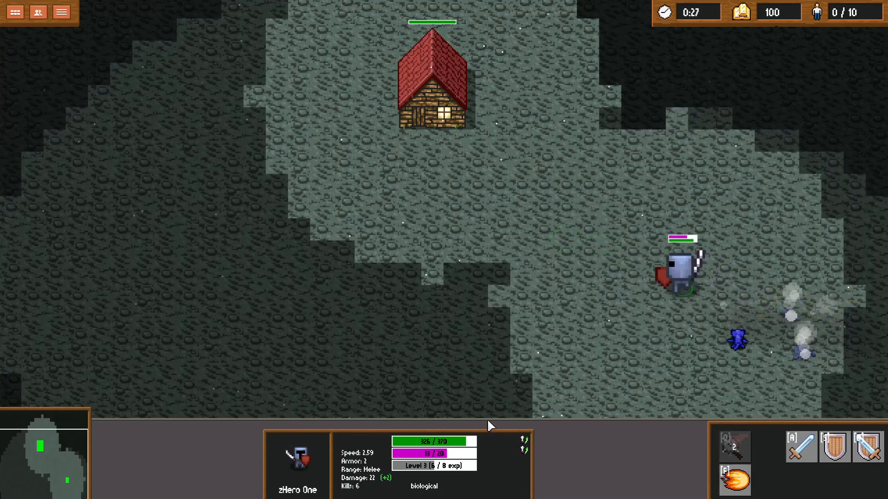
pyautogui.moveTo(525, 448)
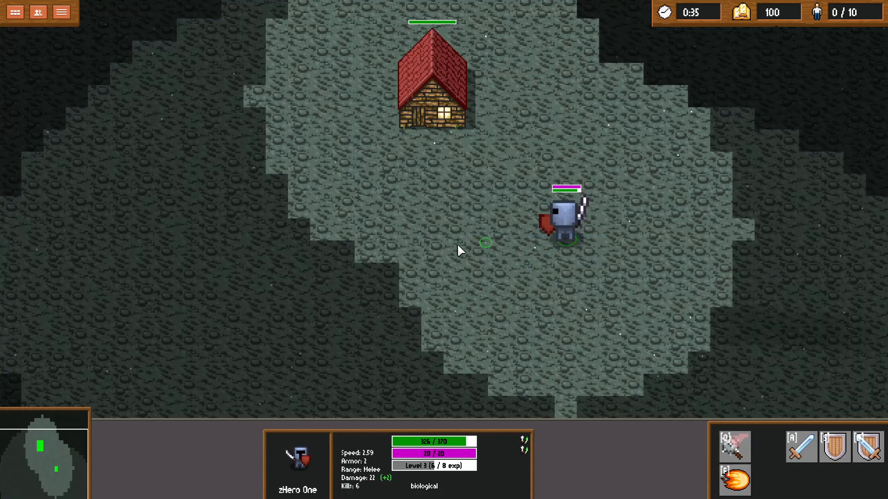
pyautogui.rightClick(437, 217)
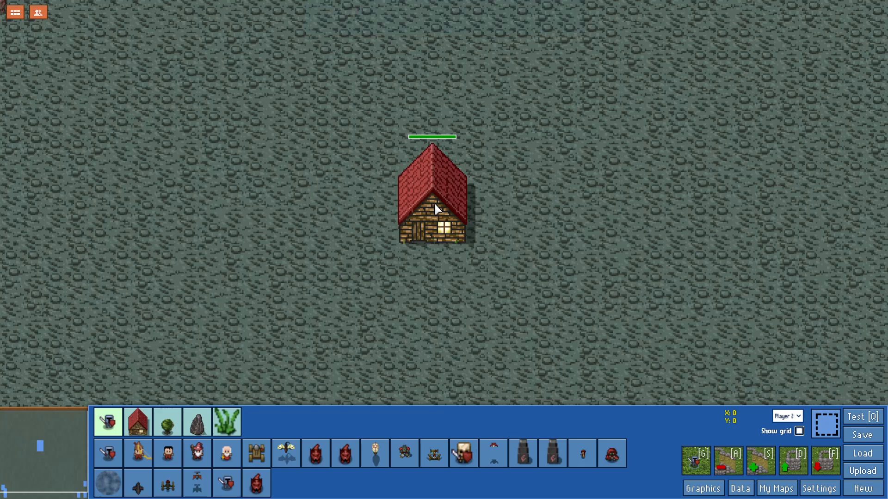
# Delete the three zXP Fodder wolves southeast of the house.
pyautogui.scroll(-5, 434, 201)
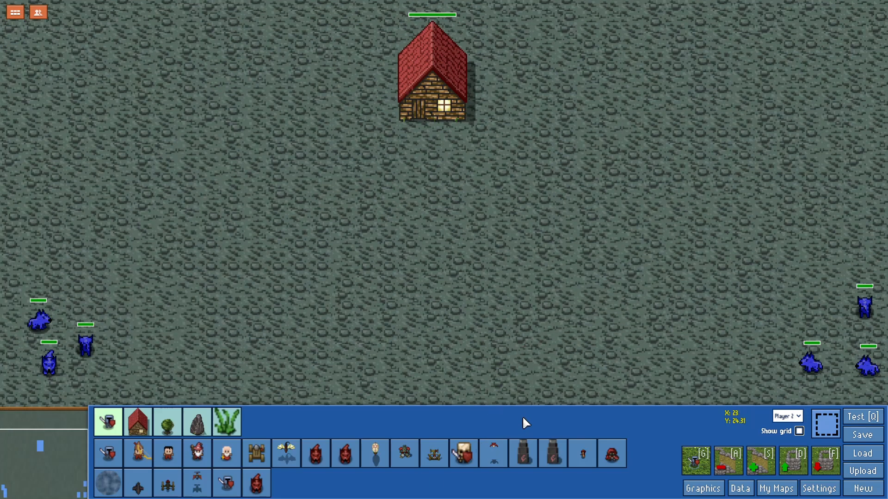
pyautogui.click(740, 489)
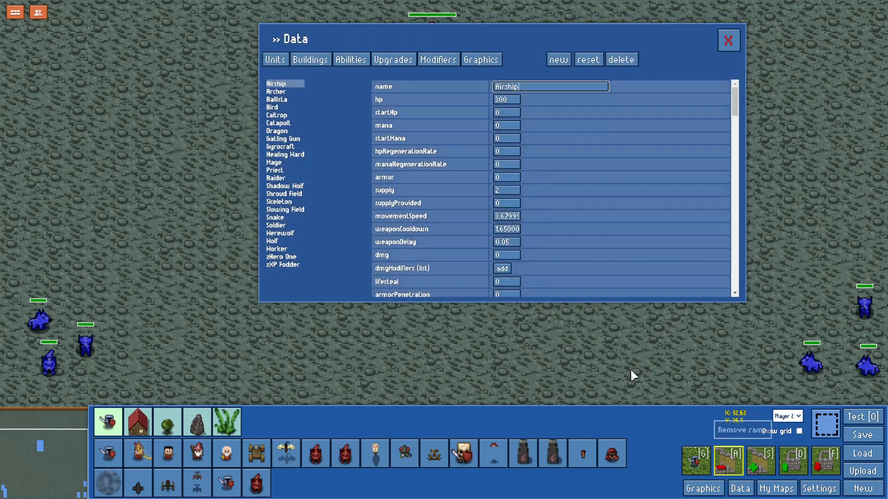
pyautogui.click(728, 40)
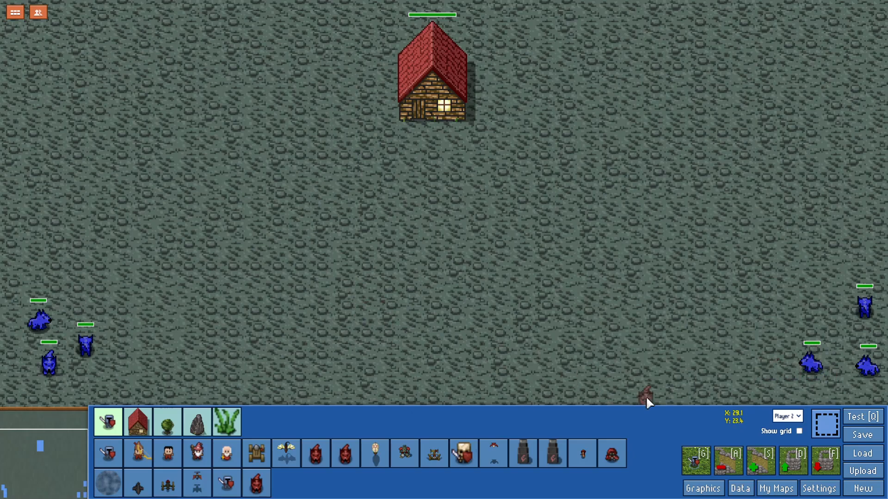
pyautogui.click(826, 425)
pyautogui.moveTo(794, 285); pyautogui.dragTo(866, 372)
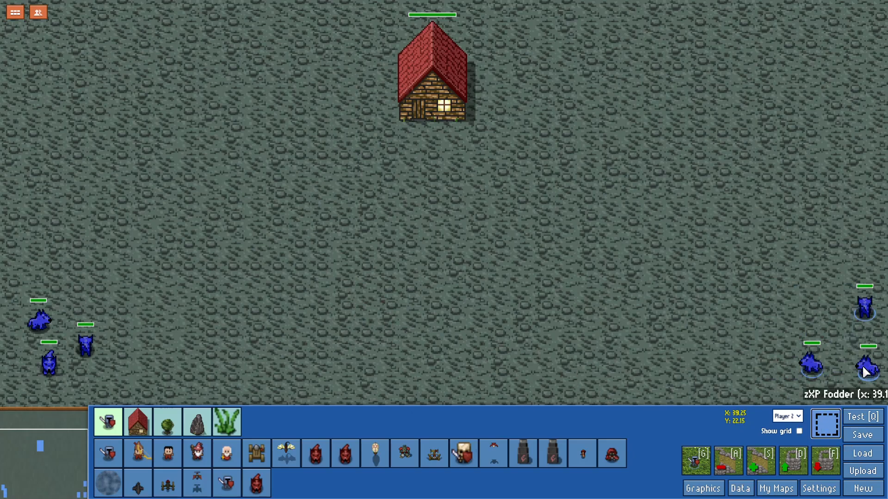
pyautogui.press('Delete')
# Shift the southwestern zXP Fodder group slightly further southwest and place five more zXP Fodder beside it.
pyautogui.moveTo(15, 302); pyautogui.dragTo(67, 368)
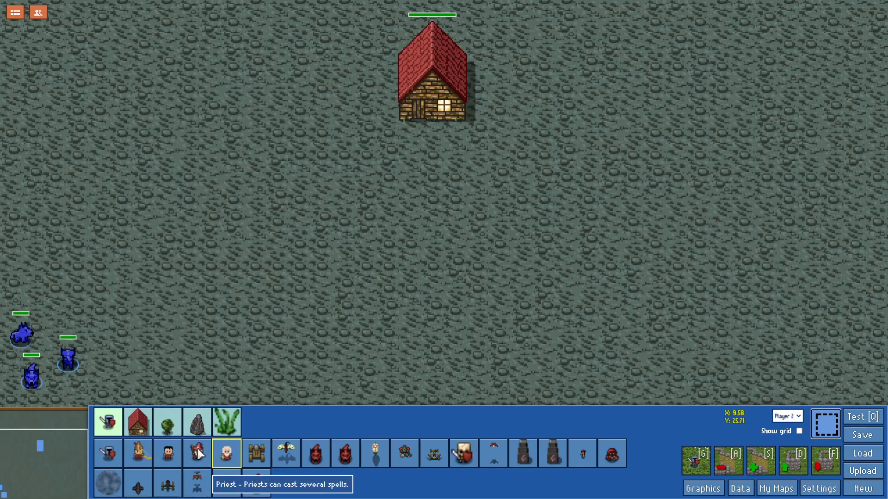
pyautogui.click(255, 481)
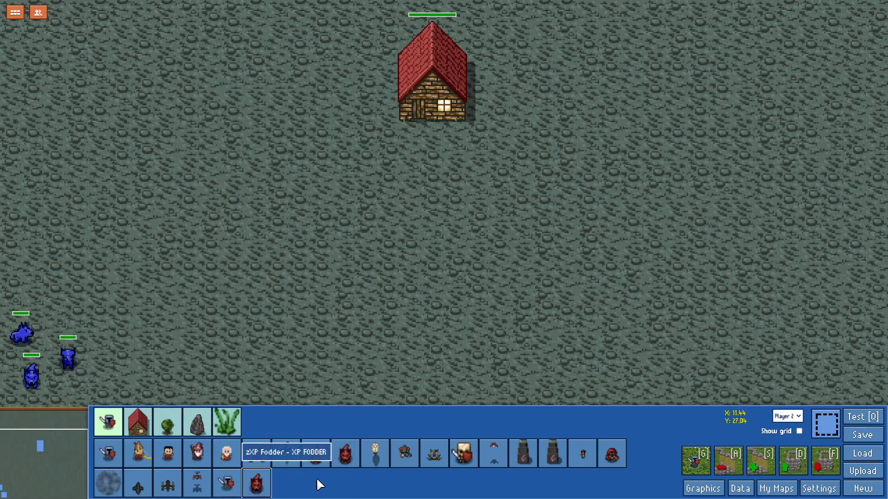
pyautogui.press('Escape')
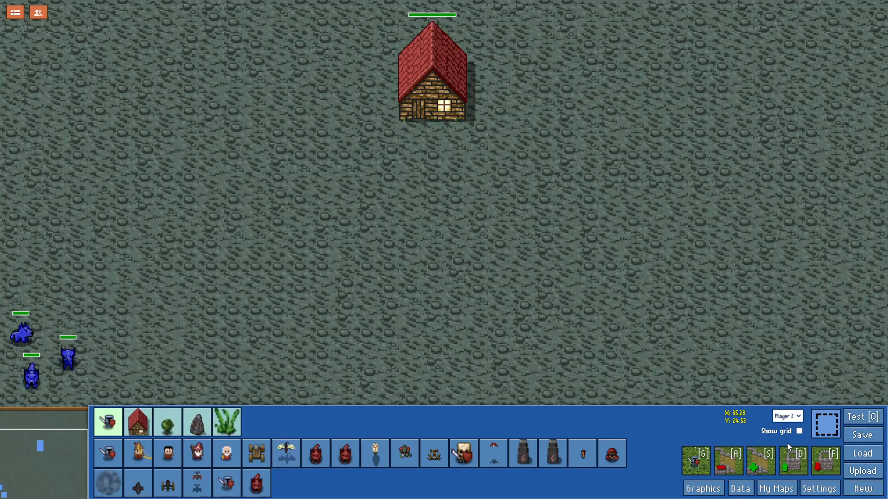
pyautogui.click(56, 325)
pyautogui.click(35, 298)
pyautogui.click(98, 367)
pyautogui.click(88, 331)
pyautogui.click(74, 299)
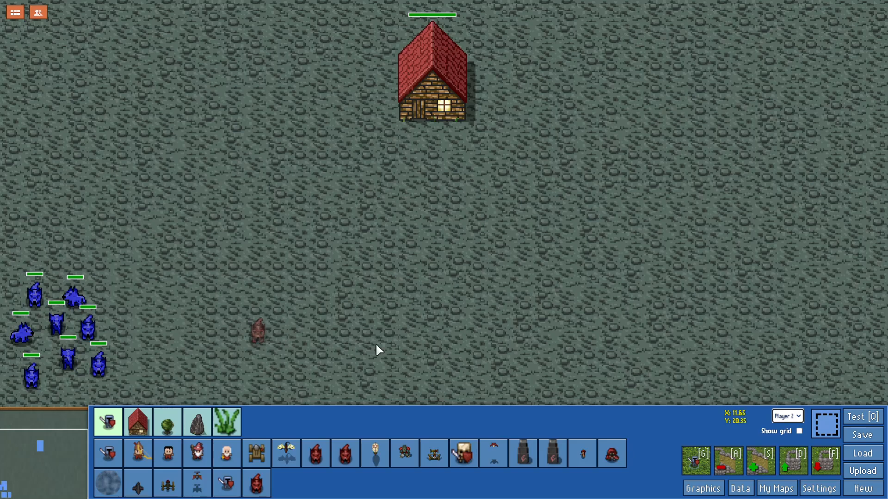
# Review the experienceLevels list in the zHero One unit data and close the data window.
pyautogui.click(738, 489)
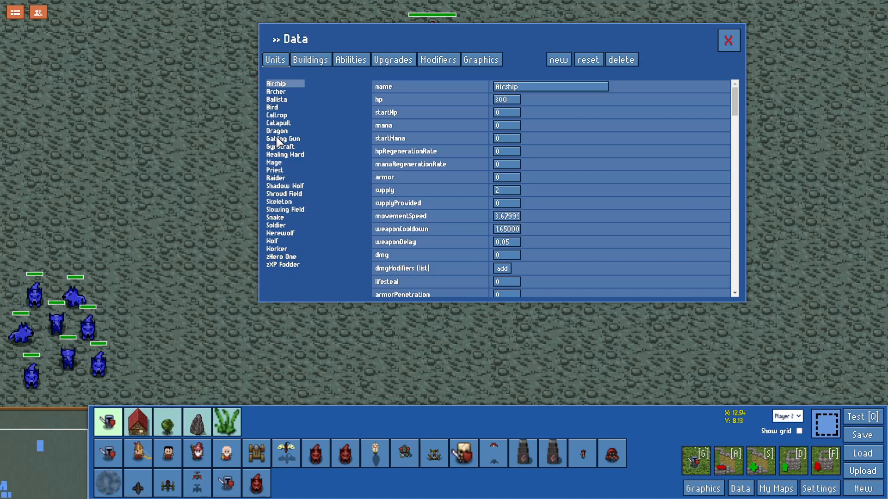
pyautogui.click(293, 258)
pyautogui.scroll(-10, 552, 220)
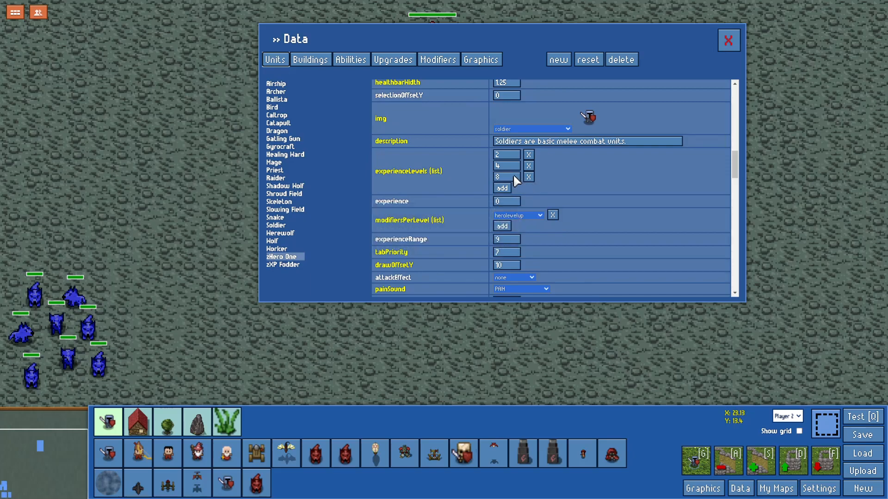
pyautogui.moveTo(433, 170)
pyautogui.click(729, 41)
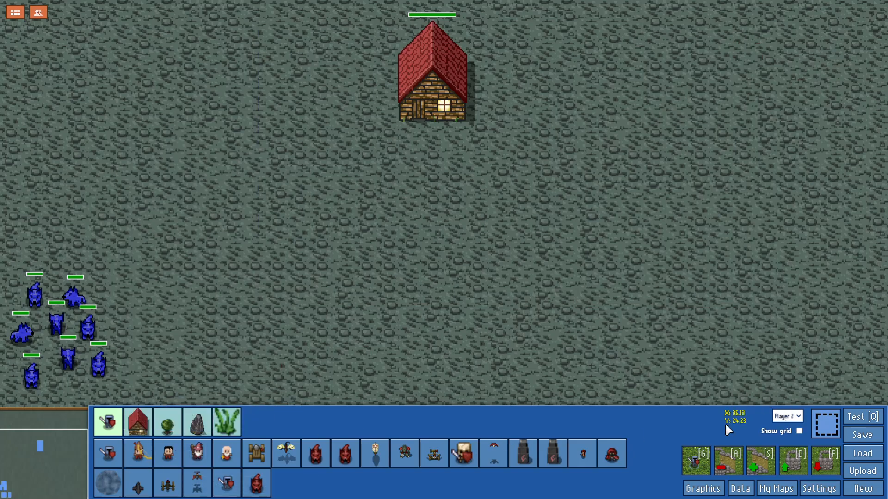
# Place eight Player 2 Soldiers in the southeastern spot and delete the westernmost one.
pyautogui.click(114, 454)
pyautogui.click(795, 380)
pyautogui.click(832, 379)
pyautogui.click(856, 378)
pyautogui.click(864, 352)
pyautogui.click(847, 342)
pyautogui.click(859, 309)
pyautogui.click(842, 302)
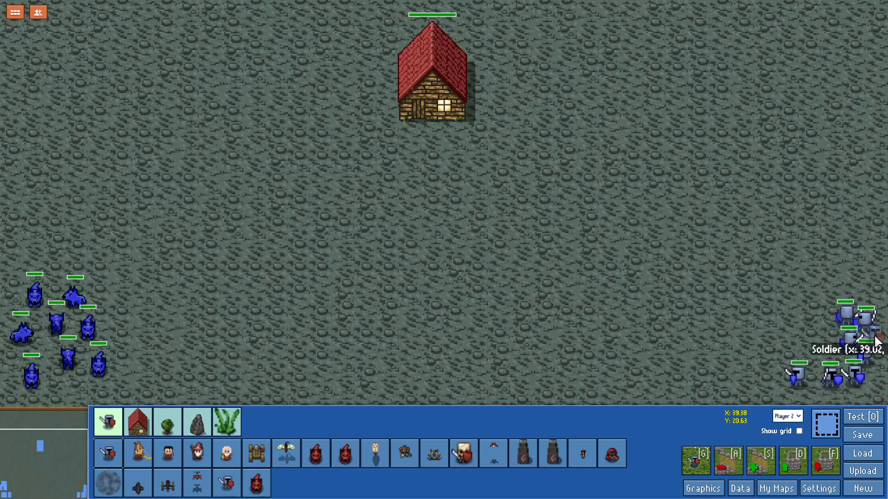
pyautogui.click(831, 364)
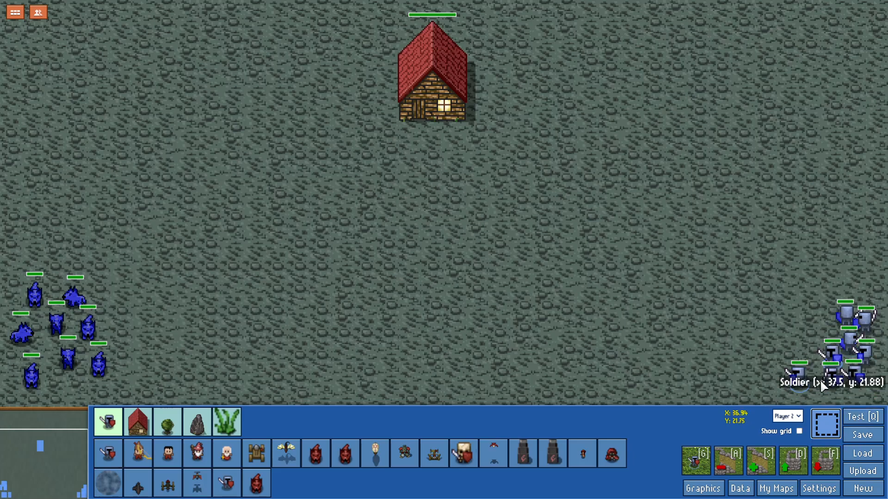
pyautogui.press('Delete')
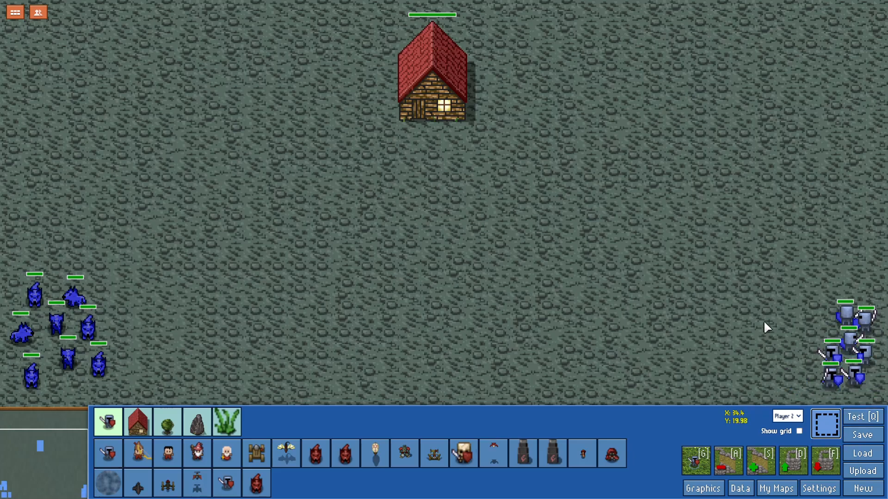
# Start another map test, train a hero at the zHero House and select it.
pyautogui.click(851, 418)
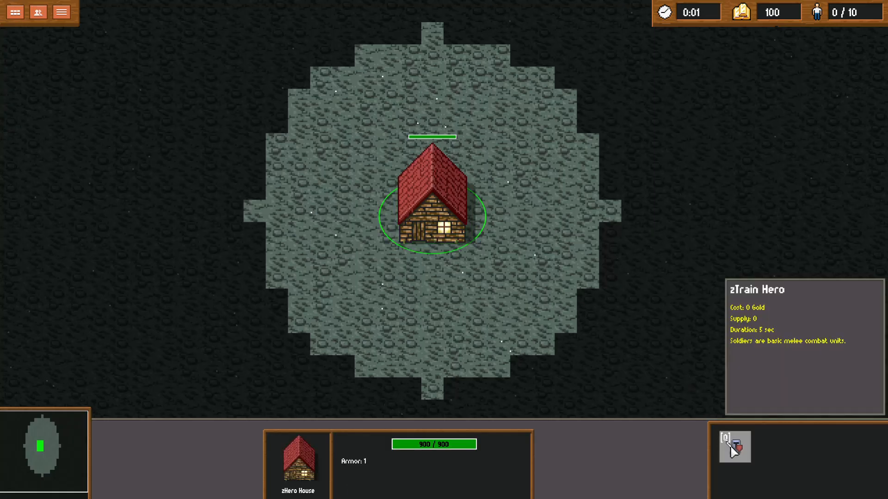
pyautogui.click(735, 446)
pyautogui.rightClick(428, 262)
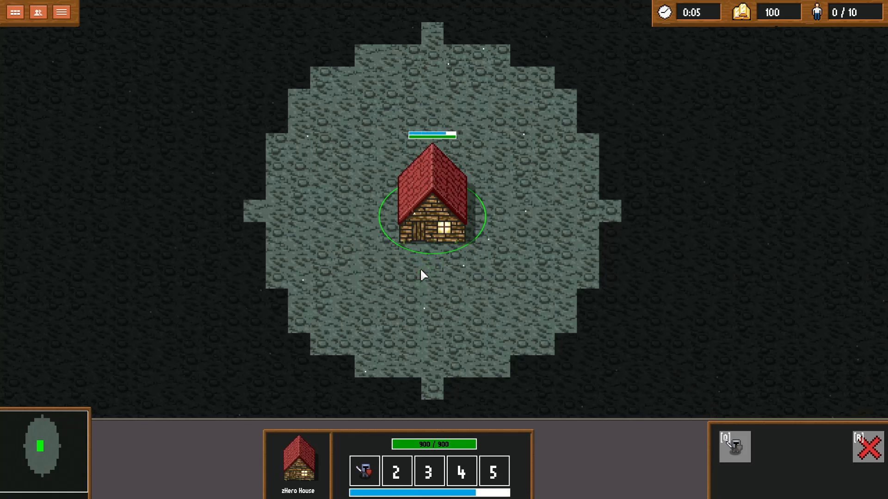
pyautogui.click(416, 238)
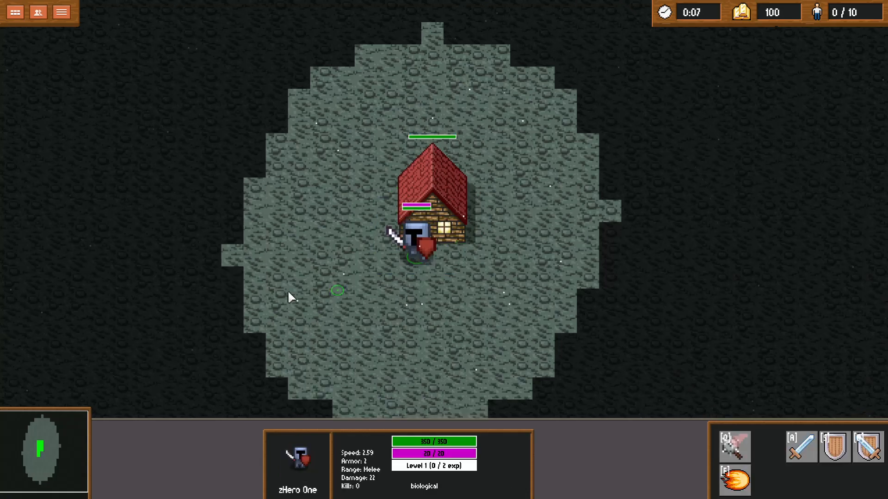
# Send the hero toward the enlarged southwestern wolf group and attack it with the fireball ability.
pyautogui.press('Down')
pyautogui.rightClick(105, 339)
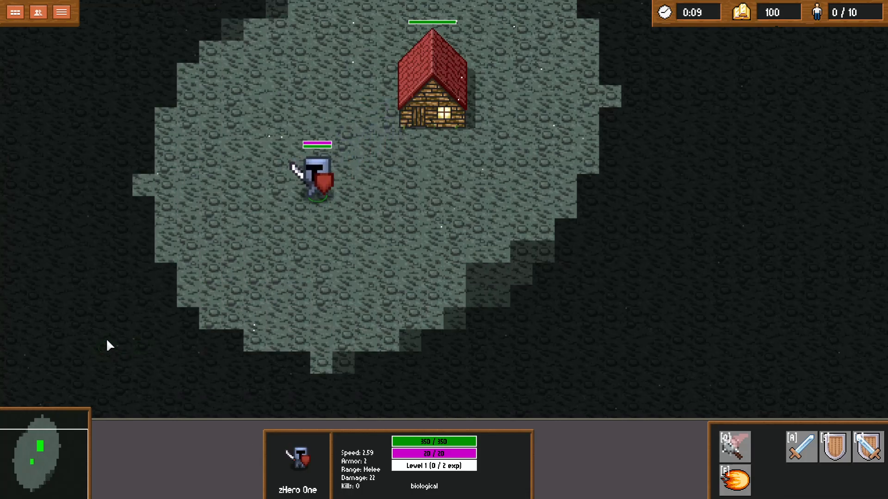
pyautogui.press('f')
pyautogui.click(96, 359)
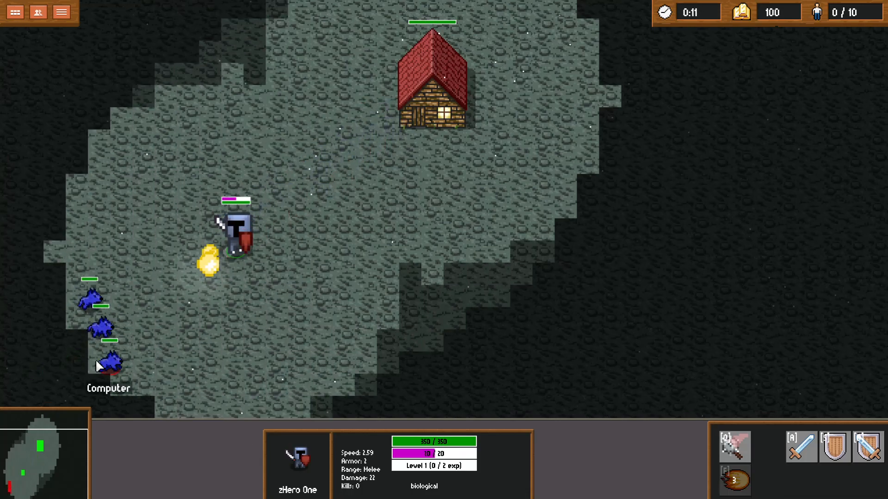
# Move the hero northwest of the wolf group and inspect its active zHero Levelup modifiers and their description.
pyautogui.rightClick(134, 231)
pyautogui.rightClick(115, 182)
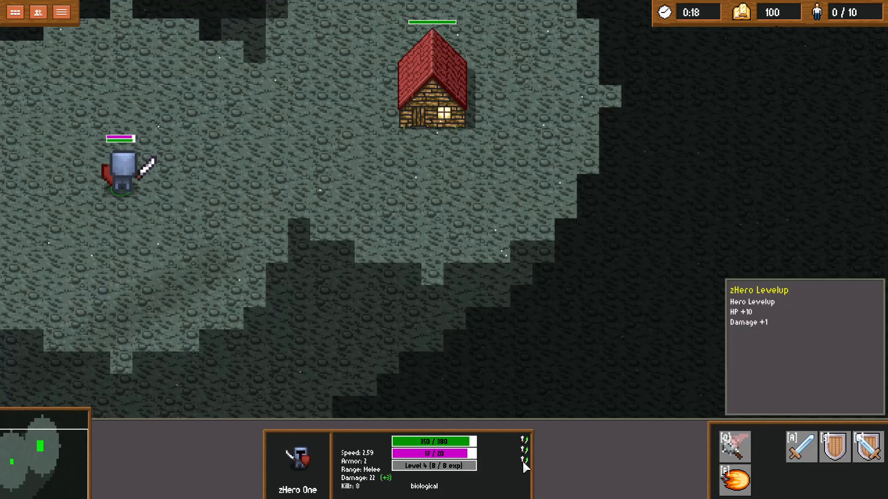
# Send the hero past the zHero House to the southeastern Soldiers and fight them with the fireball and its other ability.
pyautogui.rightClick(306, 366)
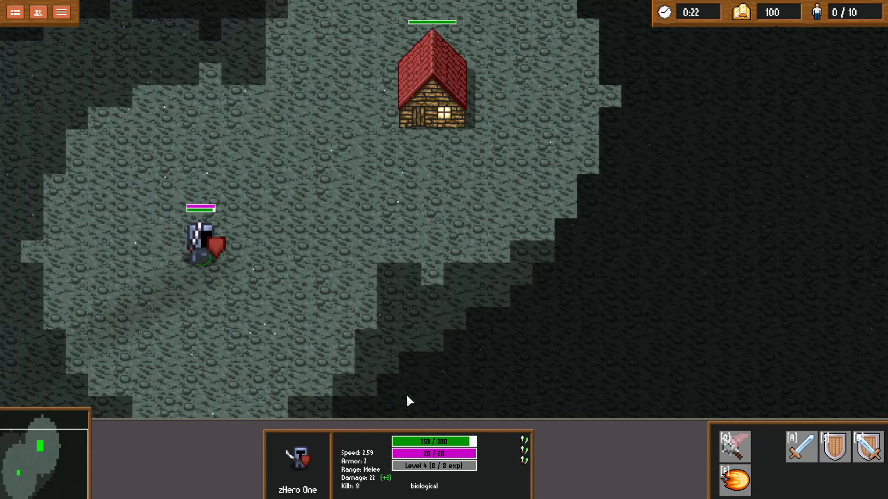
pyautogui.rightClick(489, 393)
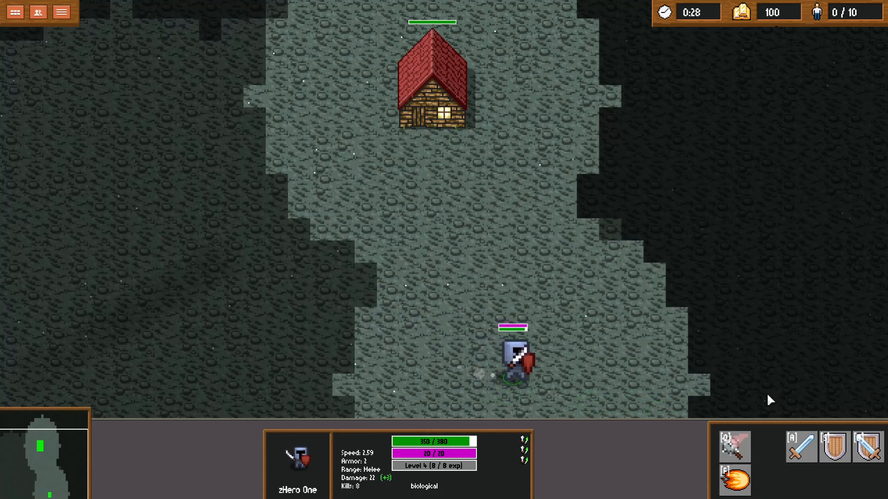
pyautogui.rightClick(781, 392)
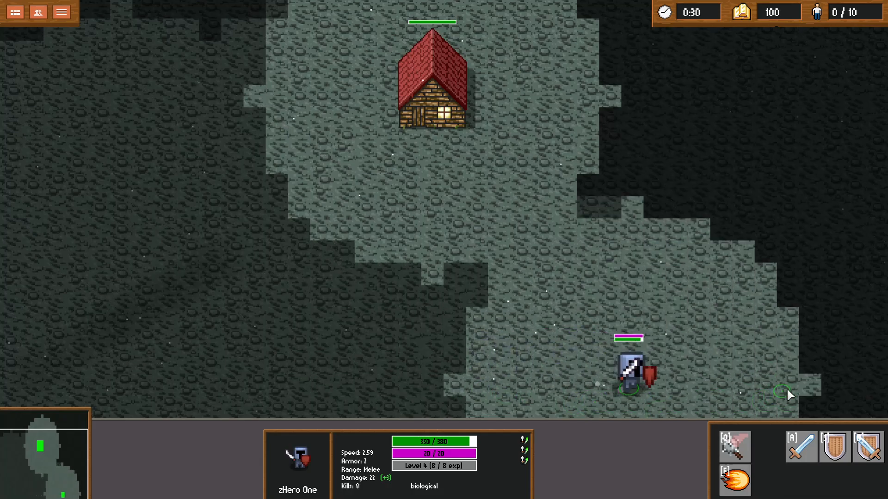
pyautogui.rightClick(813, 369)
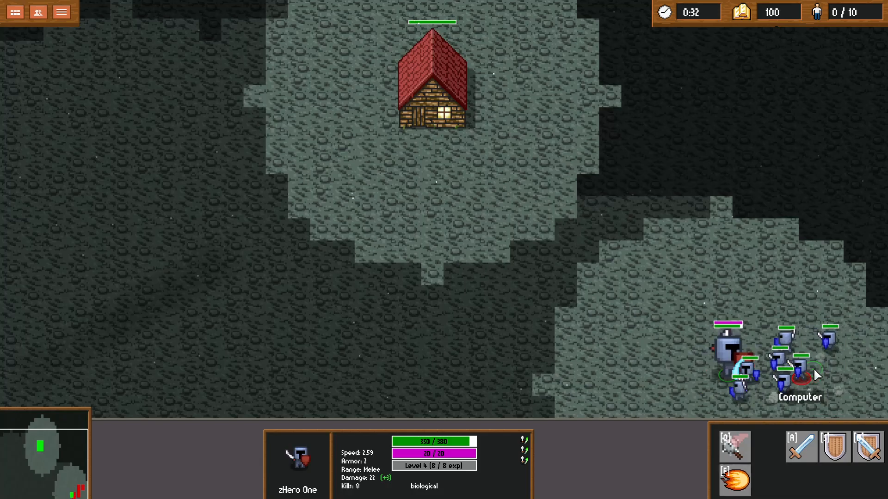
pyautogui.press('f')
pyautogui.press('q')
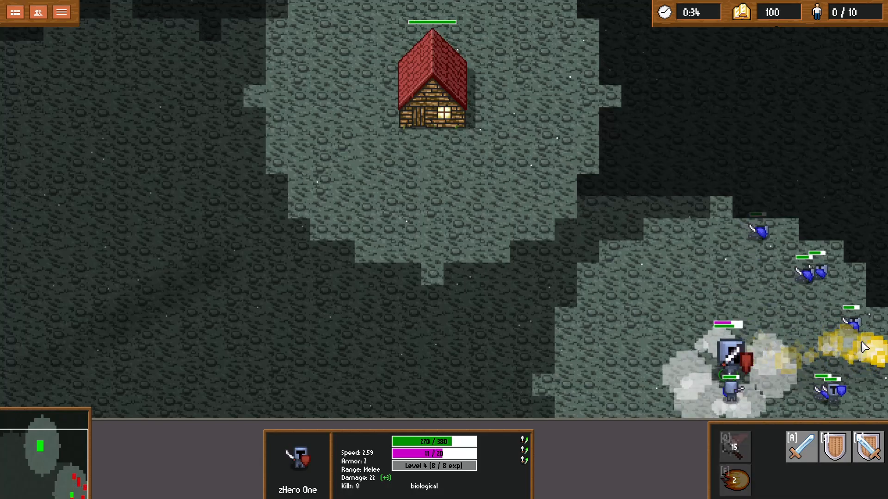
pyautogui.rightClick(871, 364)
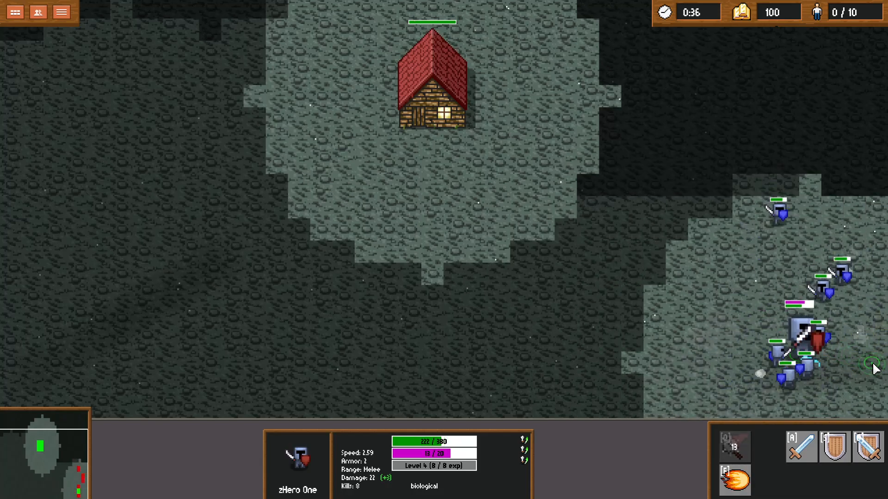
pyautogui.rightClick(817, 303)
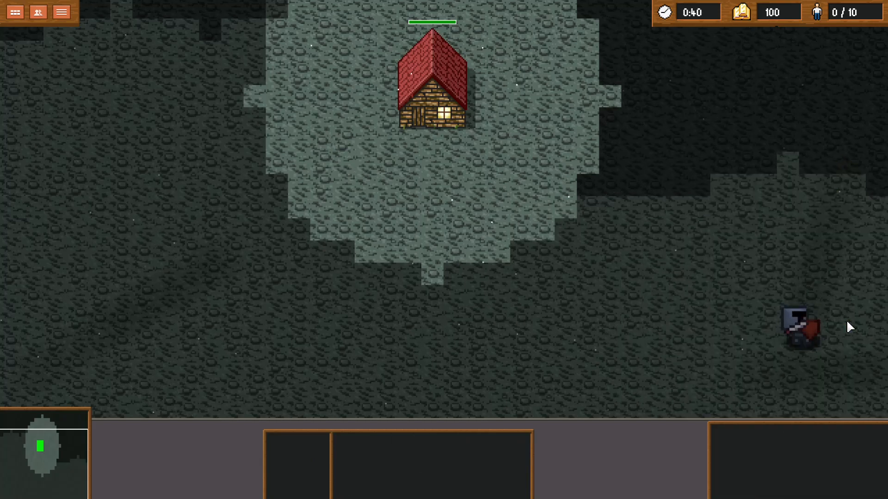
# Train the fallen hero again at the zHero House, select it and move it southwest of the house.
pyautogui.click(462, 99)
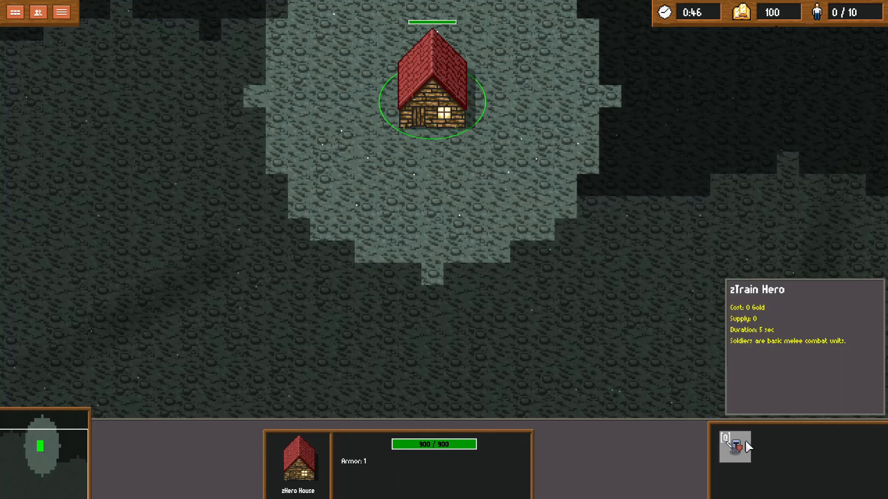
pyautogui.click(735, 447)
pyautogui.rightClick(398, 151)
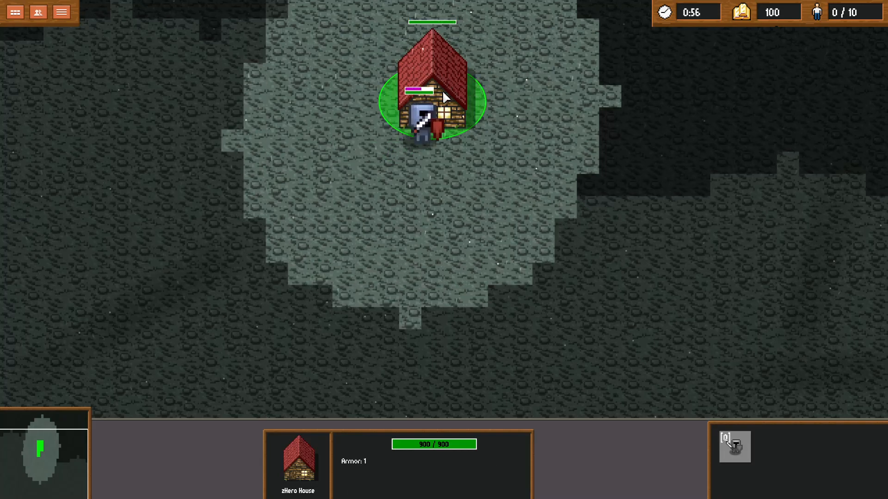
pyautogui.moveTo(444, 97); pyautogui.dragTo(400, 164)
pyautogui.rightClick(334, 167)
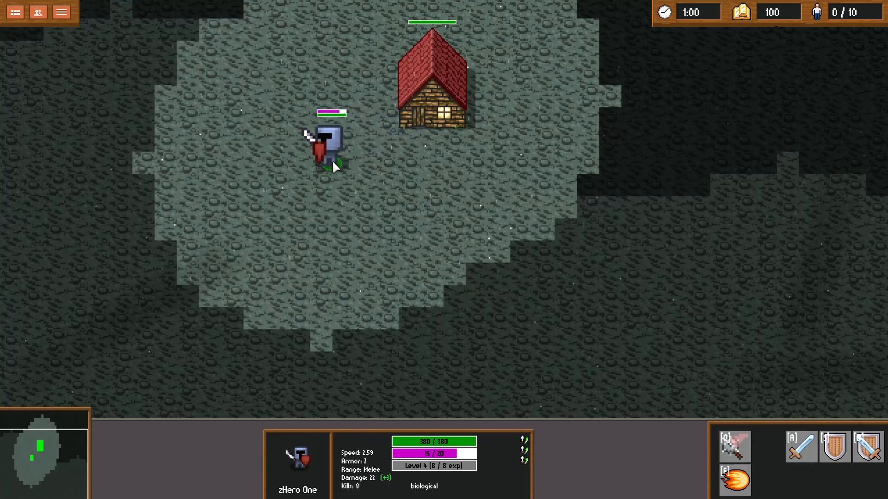
# Try to train a second hero at the zHero House while the first is alive, and reselect the existing hero.
pyautogui.click(460, 99)
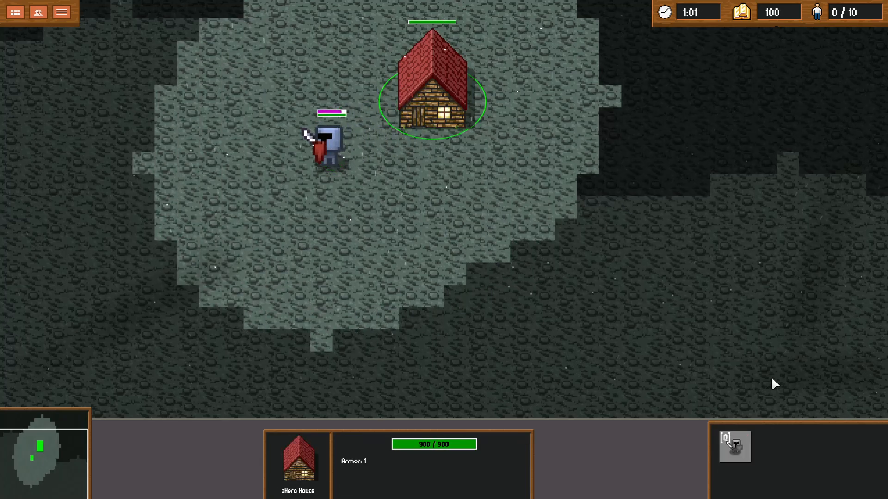
pyautogui.doubleClick(750, 454)
pyautogui.click(335, 165)
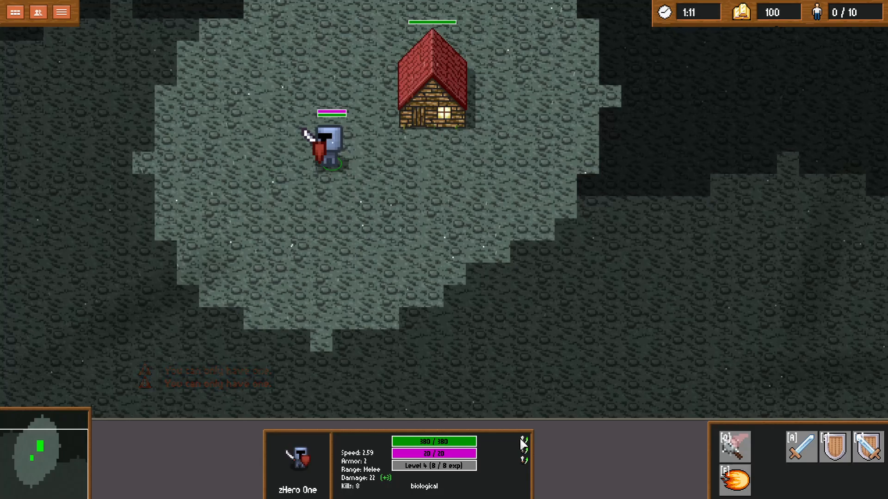
# Check the hero's zHero Levelup modifiers on the way south, and attack the southeastern Soldiers with a fireball.
pyautogui.rightClick(387, 269)
pyautogui.rightClick(375, 298)
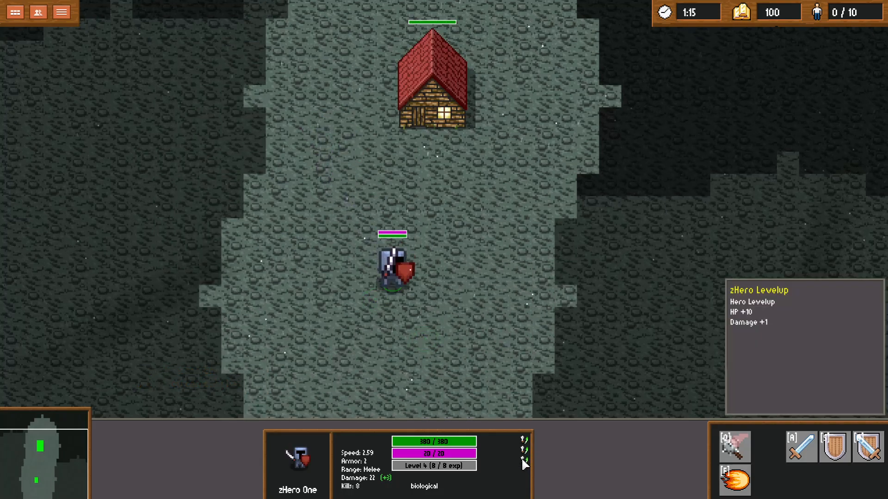
pyautogui.rightClick(630, 405)
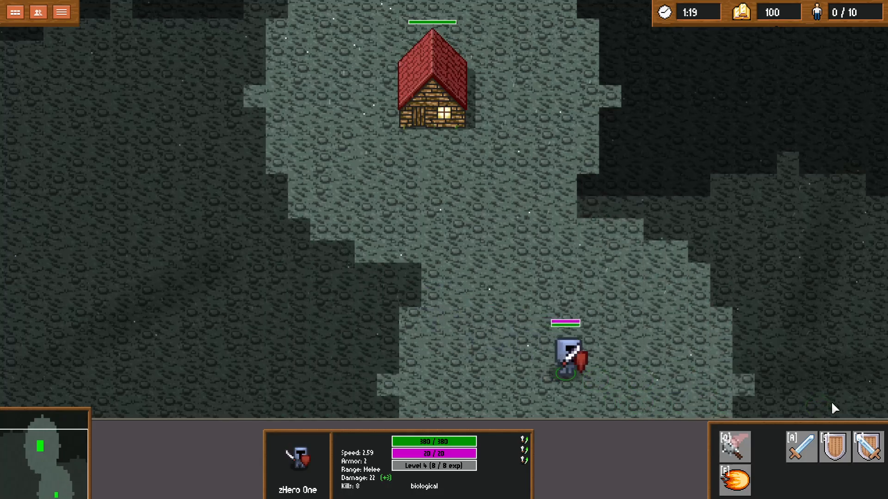
pyautogui.press('f')
pyautogui.rightClick(790, 396)
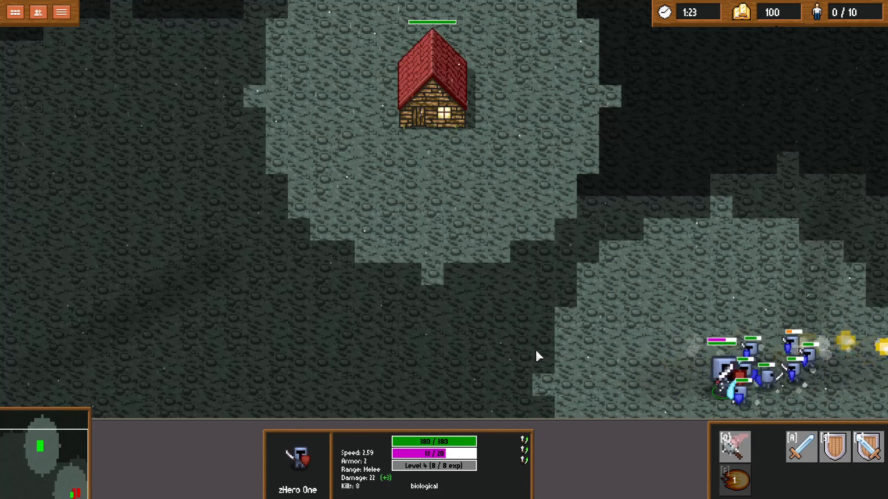
# Scatter the Soldiers with the hero's other ability and retreat westward, drawing them along the southern part of the map.
pyautogui.press('q')
pyautogui.rightClick(481, 345)
pyautogui.rightClick(771, 320)
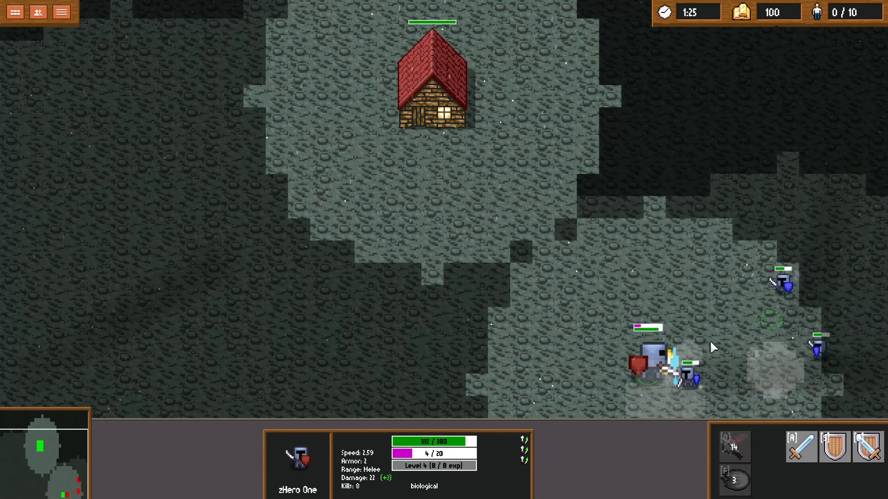
pyautogui.rightClick(493, 346)
pyautogui.rightClick(599, 284)
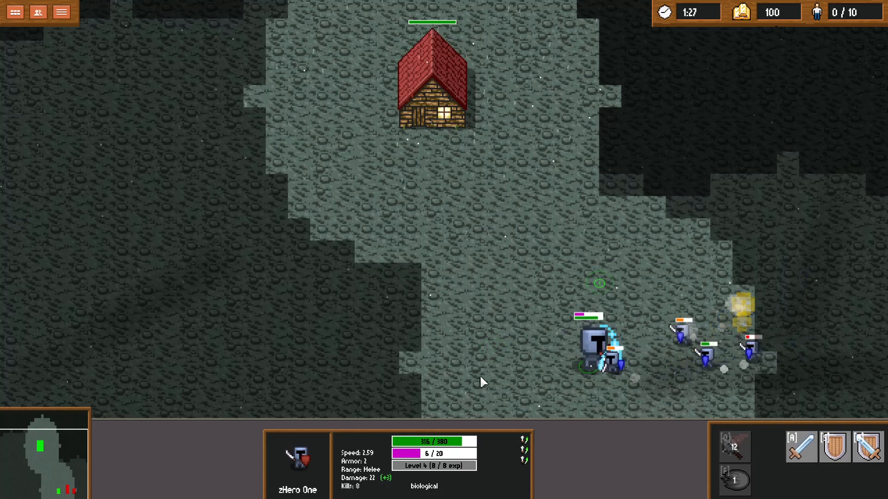
pyautogui.rightClick(406, 371)
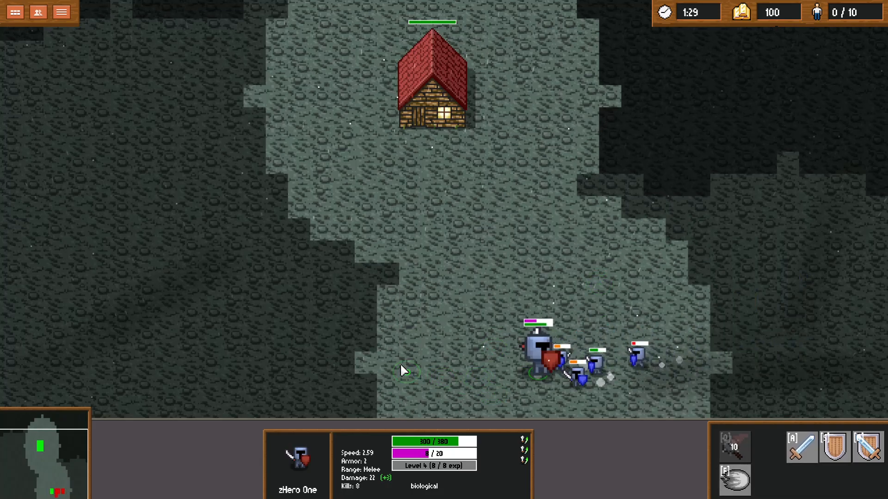
pyautogui.rightClick(330, 350)
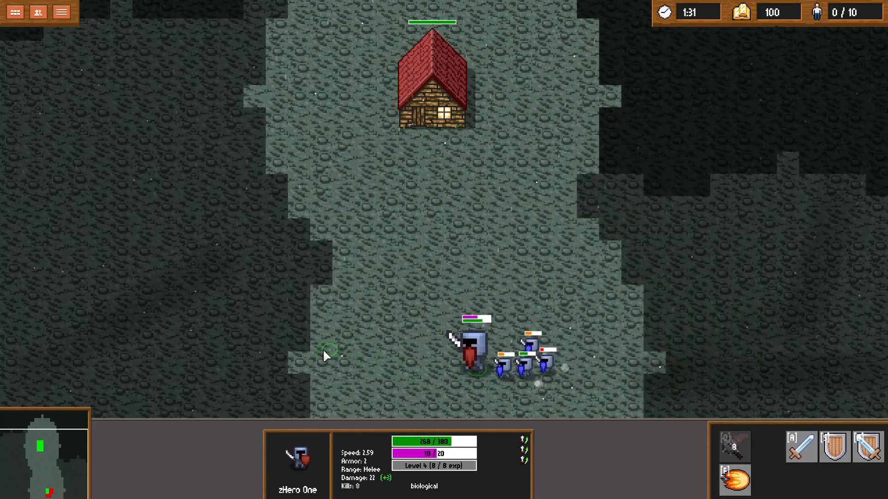
# Keep retreating toward the southwest while striking the pursuing Soldiers with the fireball and the hero's other ability.
pyautogui.press('f')
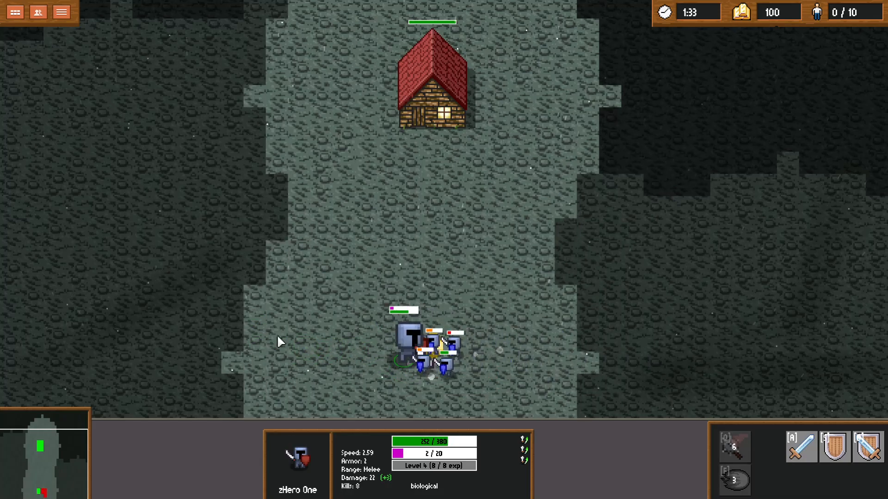
pyautogui.rightClick(177, 347)
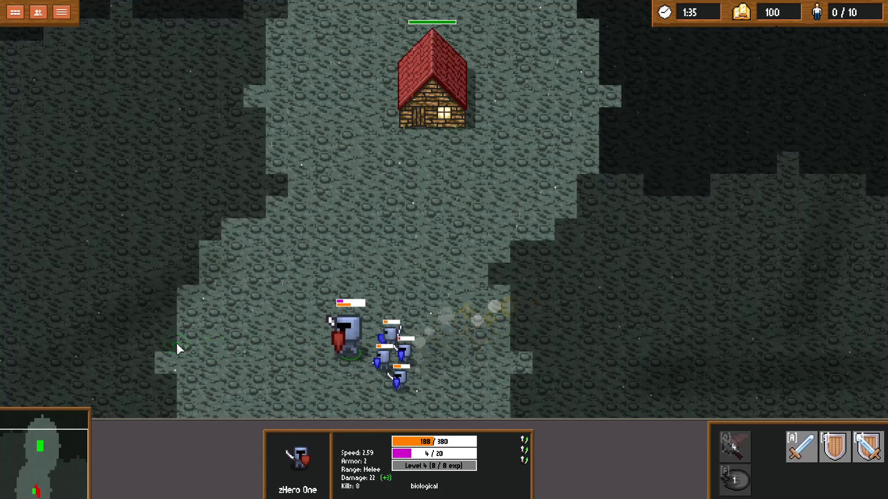
pyautogui.rightClick(95, 332)
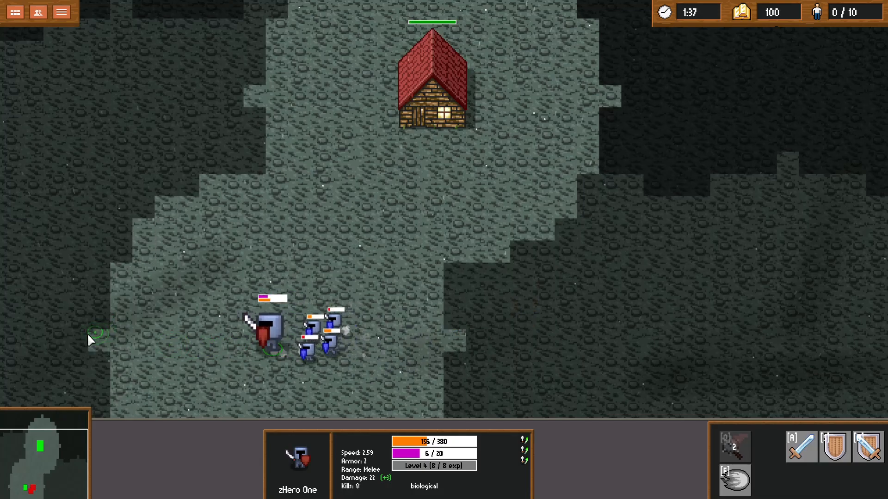
pyautogui.rightClick(236, 289)
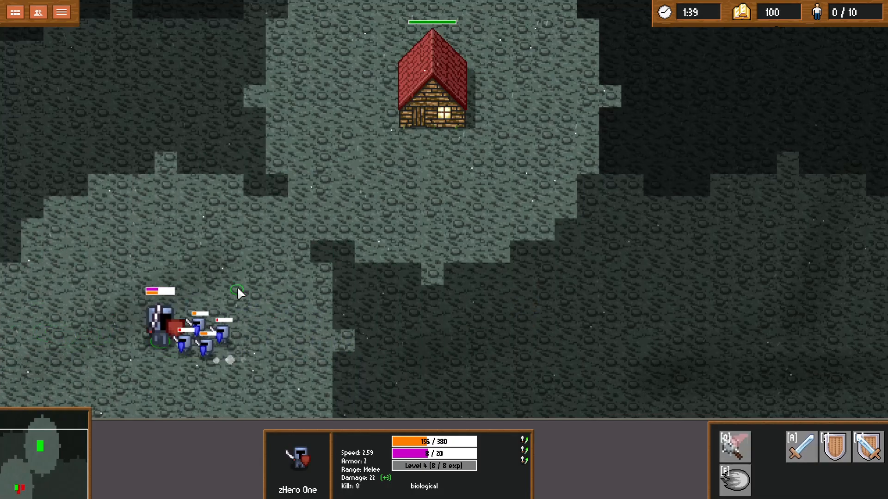
pyautogui.press('q')
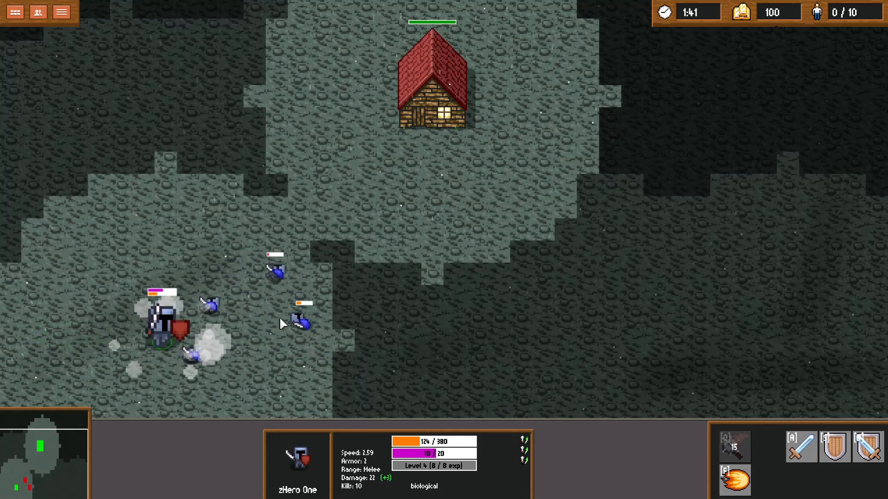
pyautogui.press('f')
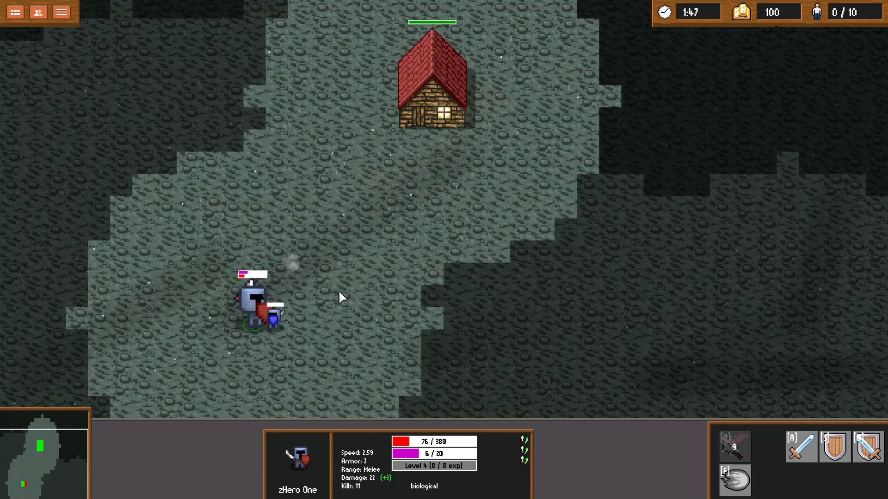
# Move the hero toward the area south of the zHero House and end the map test.
pyautogui.scroll(-3, 338, 290)
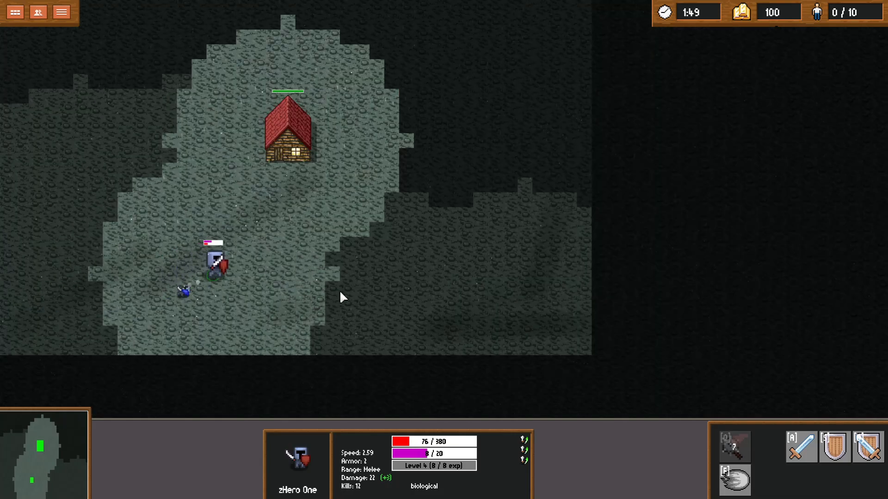
pyautogui.rightClick(283, 243)
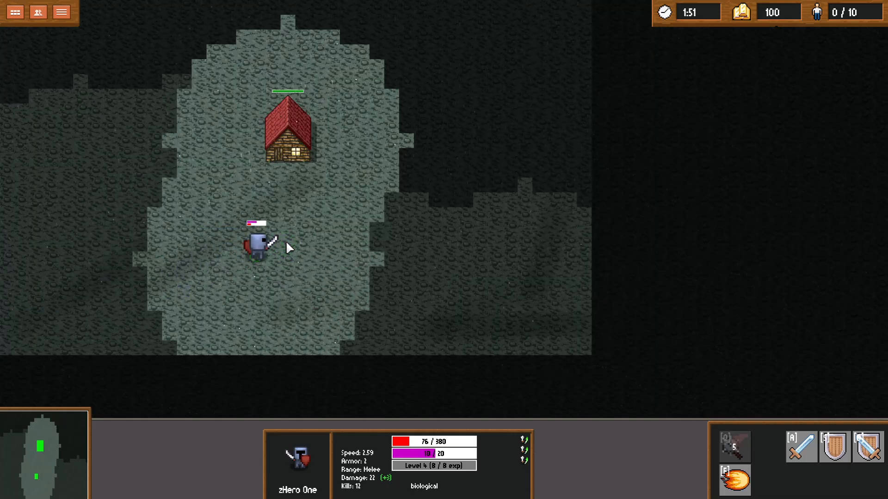
pyautogui.press('Return')
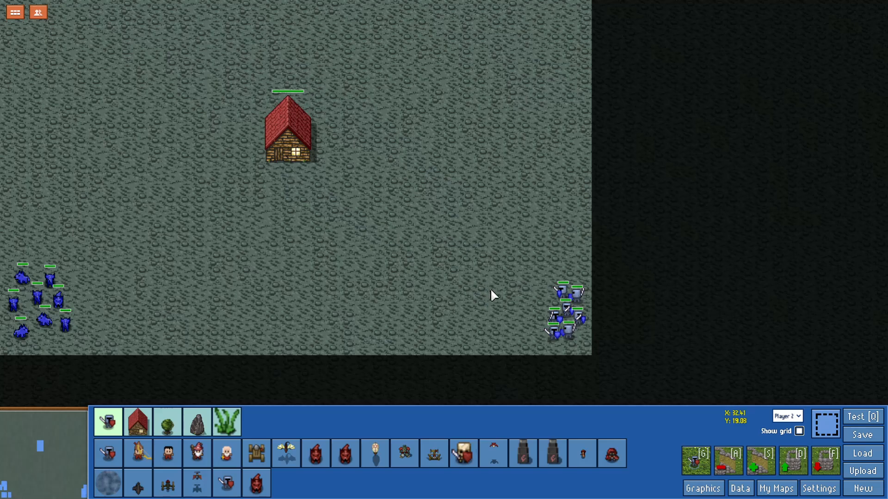
# Delete the central zHero House and place a new one for Player 1 near the map's northwestern corner.
pyautogui.scroll(1, 301, 200)
pyautogui.scroll(-1, 284, 116)
pyautogui.scroll(1, 270, 115)
pyautogui.click(437, 194)
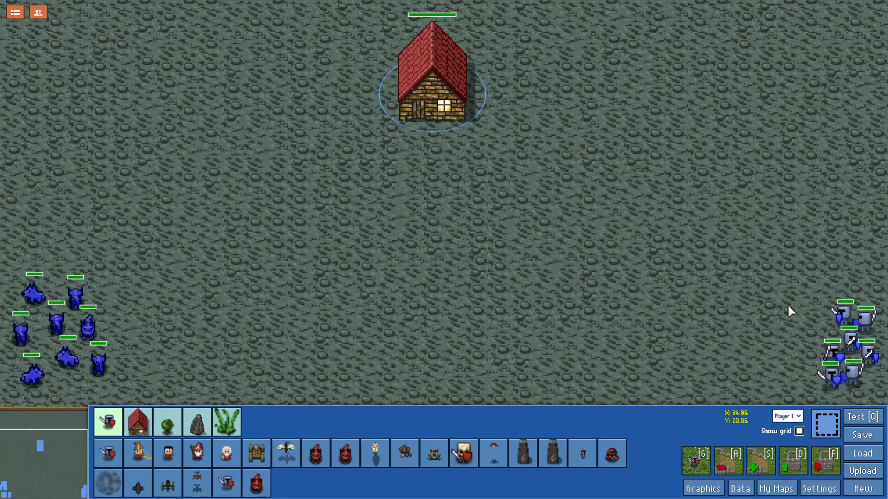
pyautogui.moveTo(824, 299); pyautogui.dragTo(880, 392)
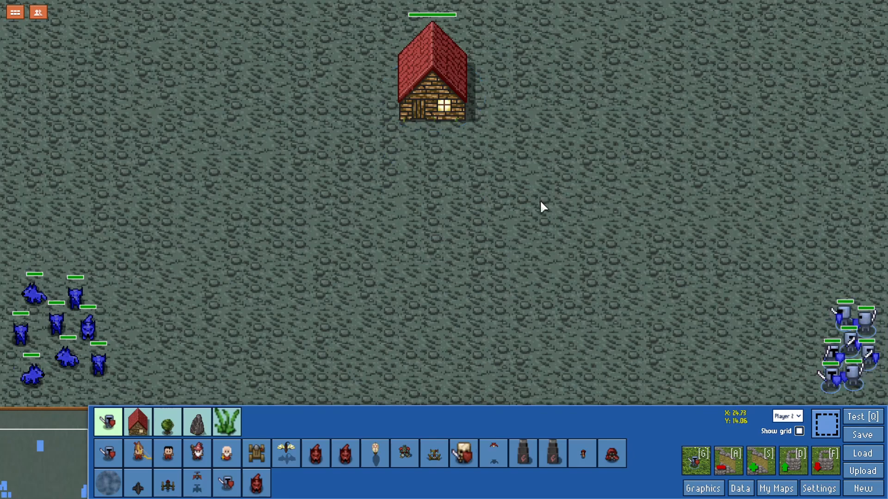
pyautogui.press('Delete')
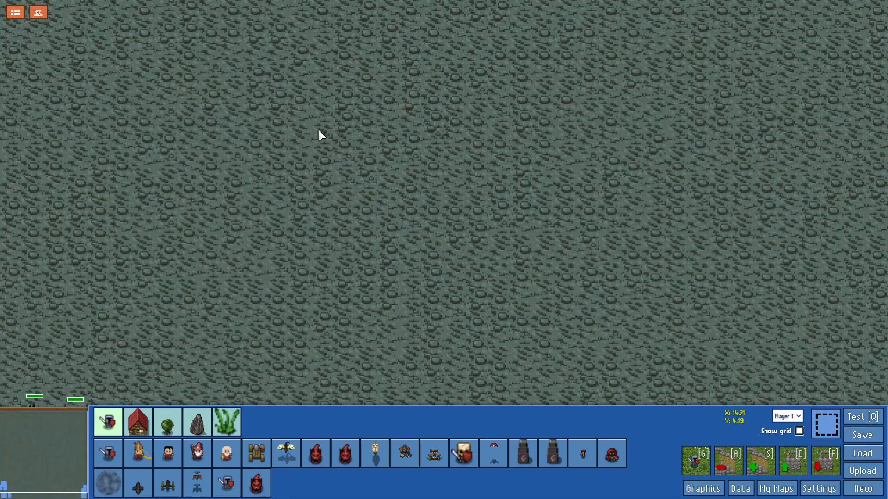
pyautogui.click(139, 426)
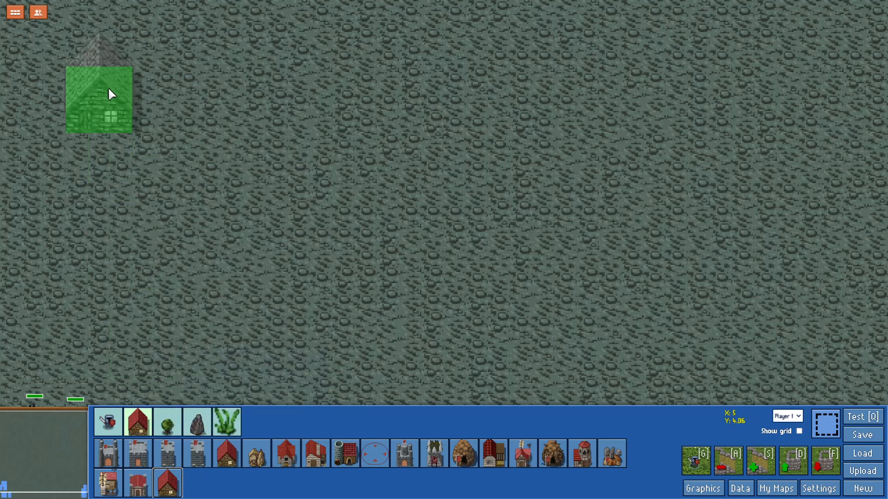
pyautogui.click(109, 90)
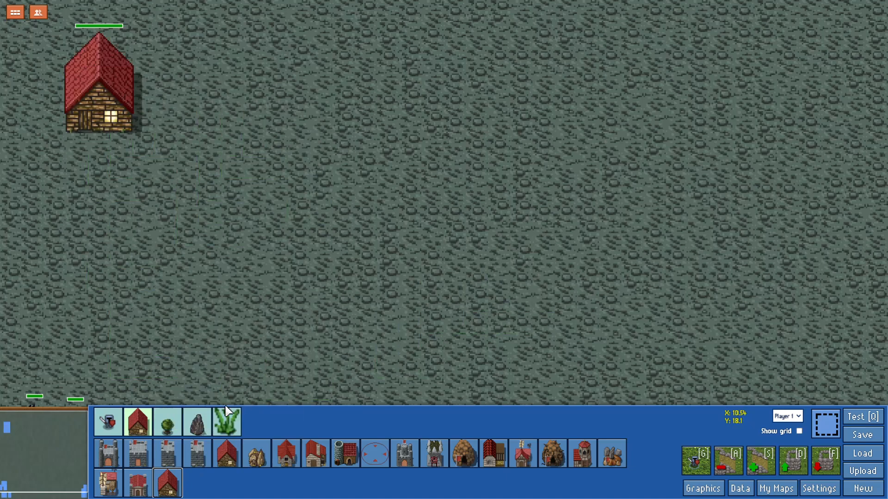
# Paint a jagged barrier of tall dark rocks across the map south of the zHero House, leaving a passage at the eastern edge.
pyautogui.click(206, 421)
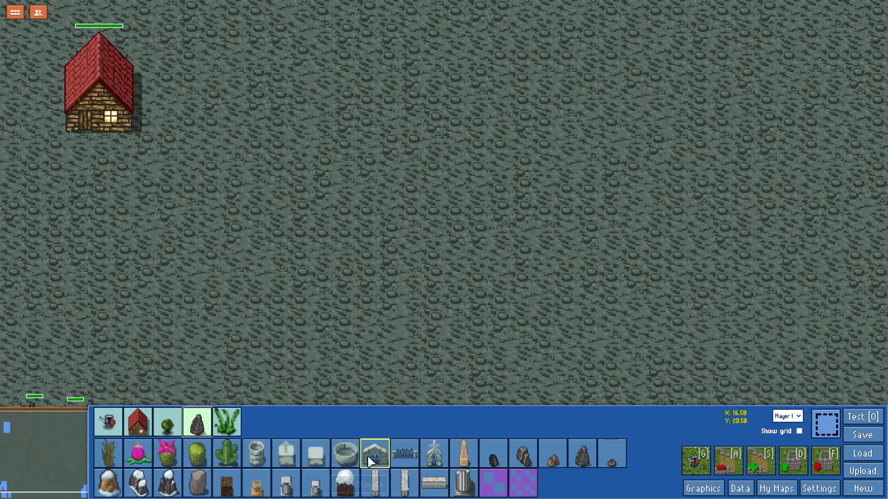
pyautogui.moveTo(71, 225)
pyautogui.mouseDown()
pyautogui.moveTo(243, 255)
pyautogui.moveTo(540, 218)
pyautogui.moveTo(634, 218)
pyautogui.moveTo(668, 243)
pyautogui.moveTo(661, 239)
pyautogui.mouseUp()
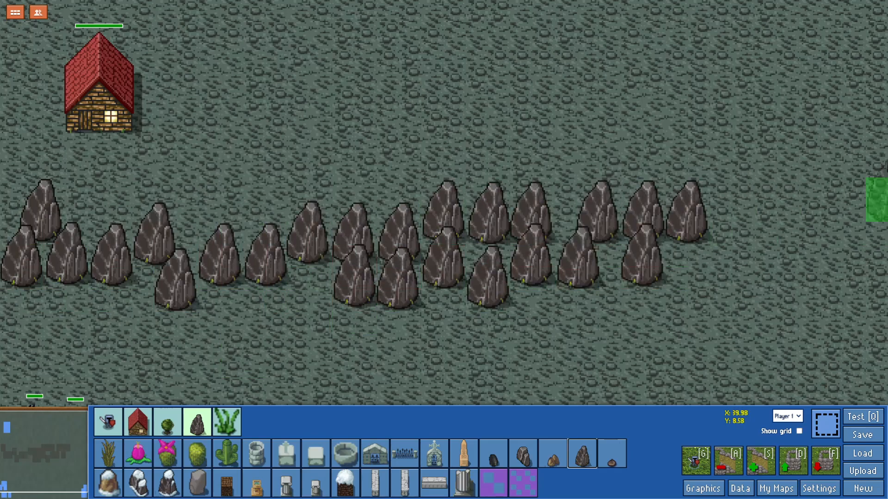
pyautogui.scroll(-1, 598, 331)
pyautogui.scroll(-1, 699, 287)
pyautogui.click(684, 138)
pyautogui.moveTo(675, 181)
pyautogui.mouseDown()
pyautogui.moveTo(567, 177)
pyautogui.moveTo(391, 204)
pyautogui.mouseUp()
pyautogui.click(322, 172)
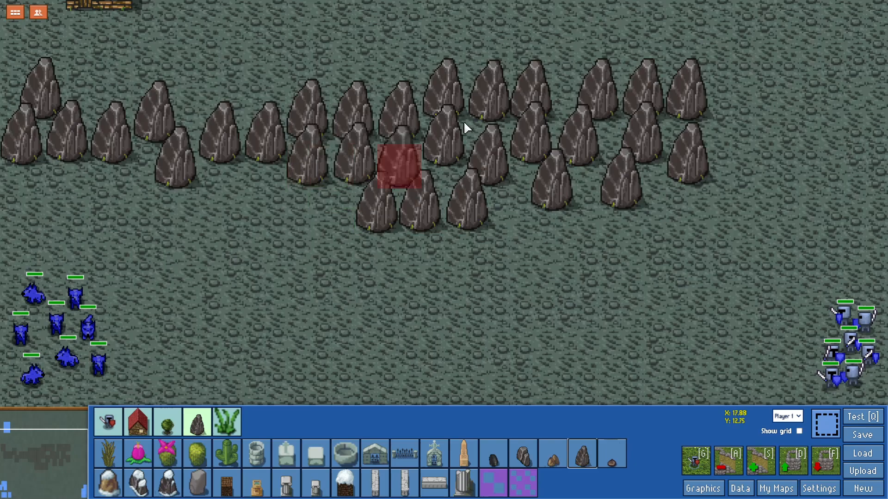
# Delete the southeastern Soldiers and move three southwestern Player 2 wolves to the open ground north of the rock barrier.
pyautogui.moveTo(764, 285); pyautogui.dragTo(873, 377)
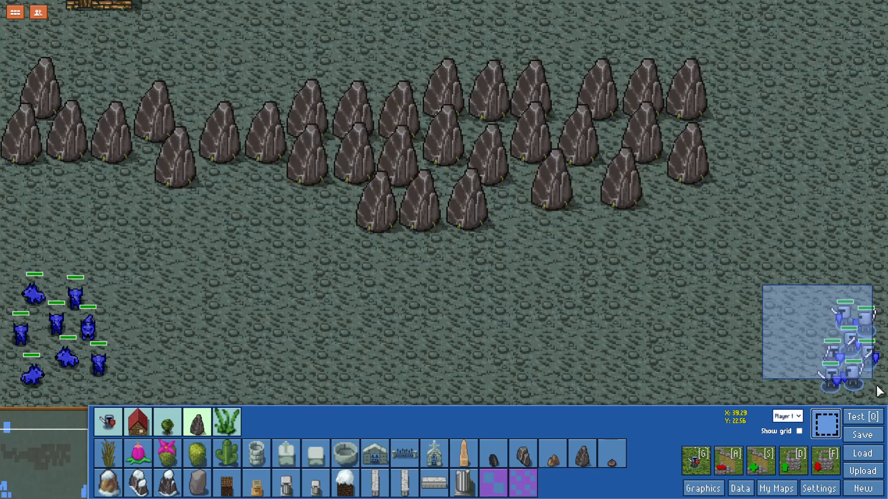
pyautogui.press('Delete')
pyautogui.moveTo(73, 301); pyautogui.dragTo(121, 340)
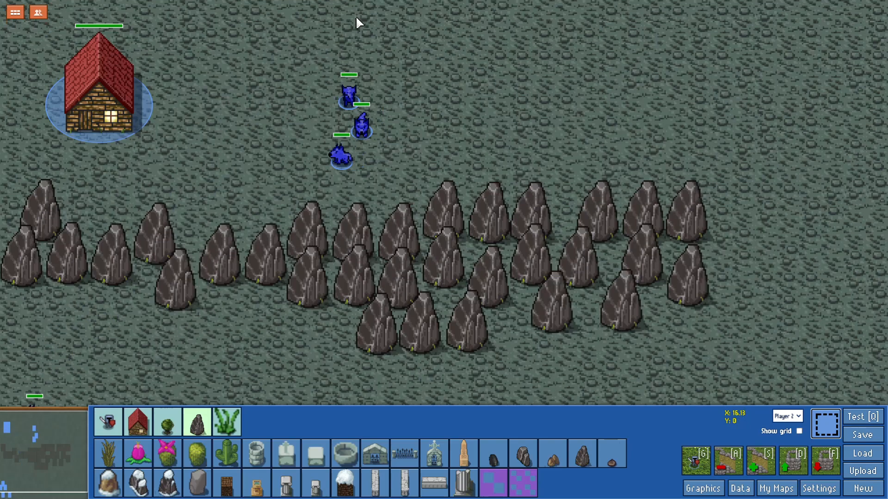
pyautogui.rightClick(415, 64)
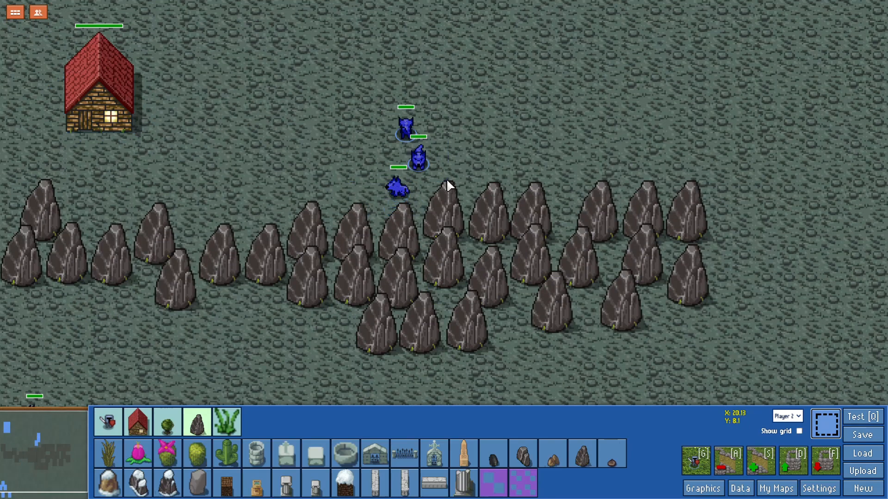
pyautogui.moveTo(359, 103); pyautogui.dragTo(452, 204)
pyautogui.rightClick(437, 106)
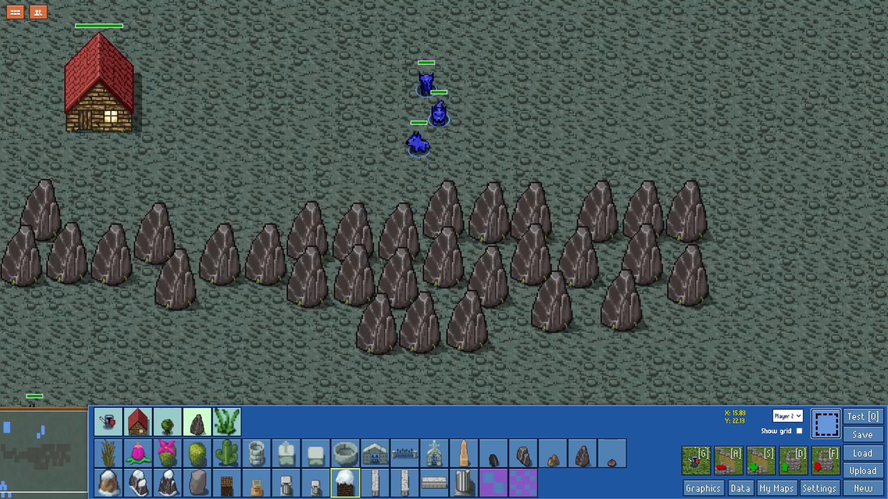
# Place the remaining zXP Fodder wolves in two groups, one east of the rock barrier and one near the map's northeastern corner.
pyautogui.press('Down')
pyautogui.rightClick(781, 260)
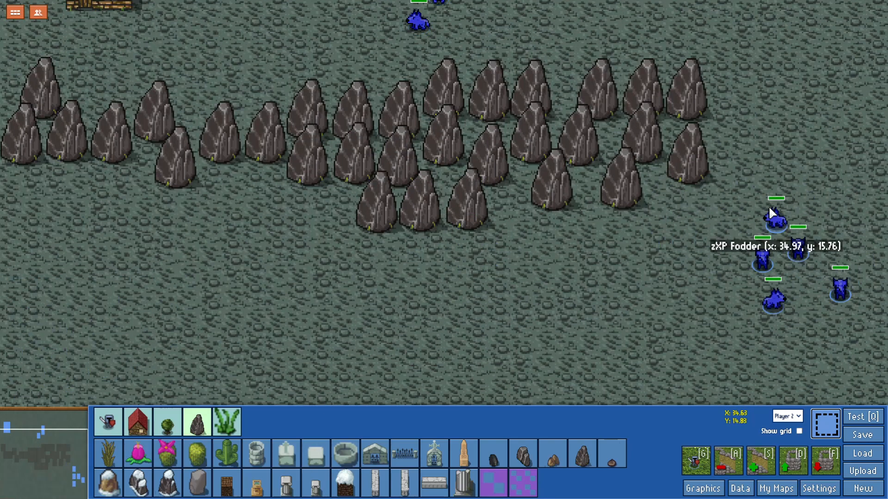
pyautogui.press('Up')
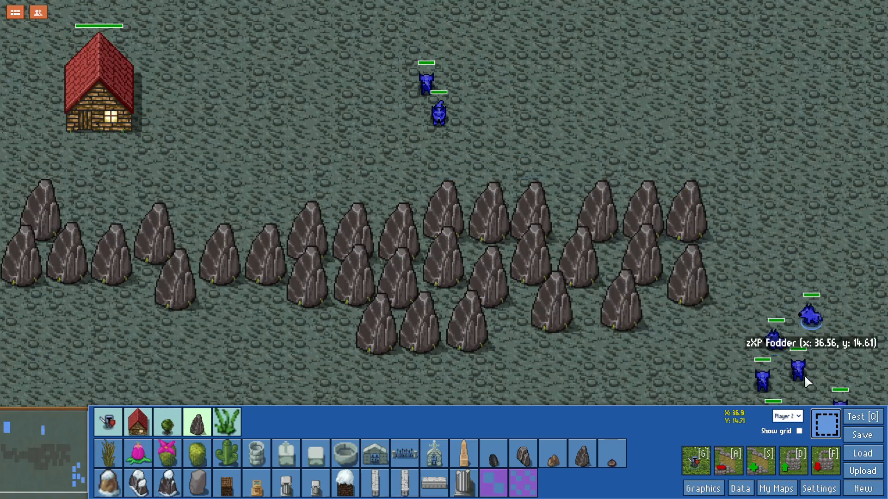
pyautogui.press('Down')
pyautogui.press('Up')
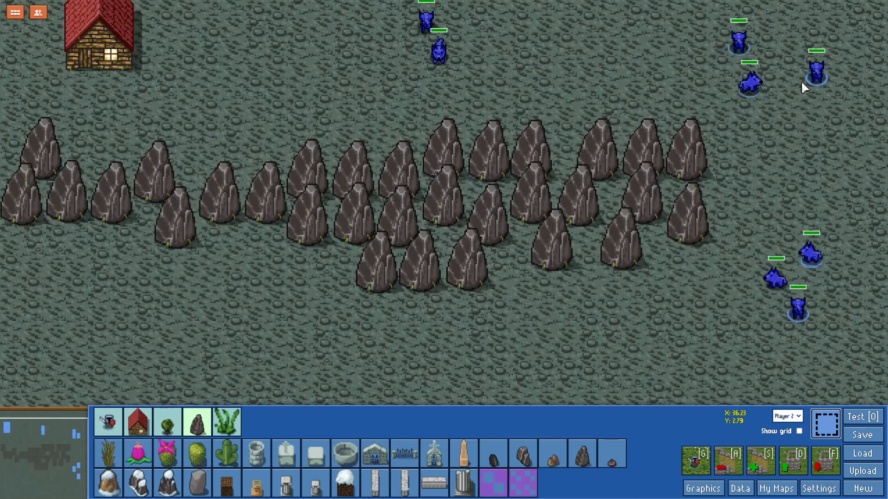
pyautogui.moveTo(733, 160); pyautogui.dragTo(732, 94)
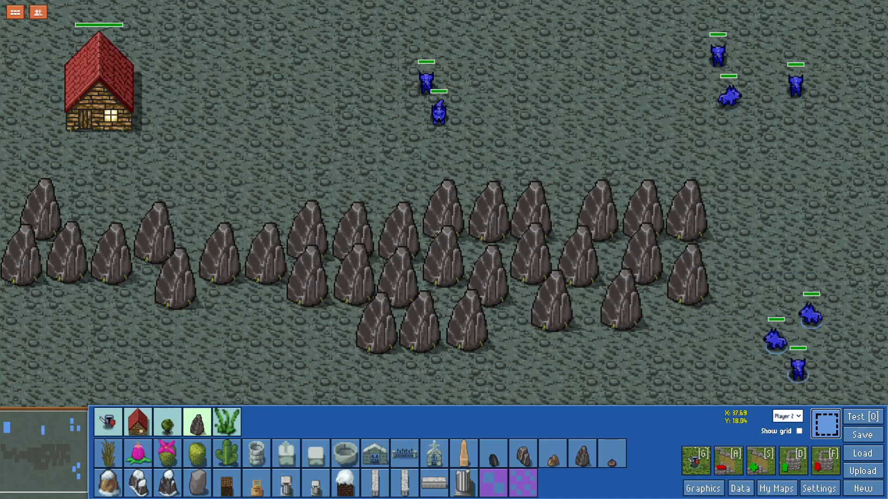
pyautogui.press('Down')
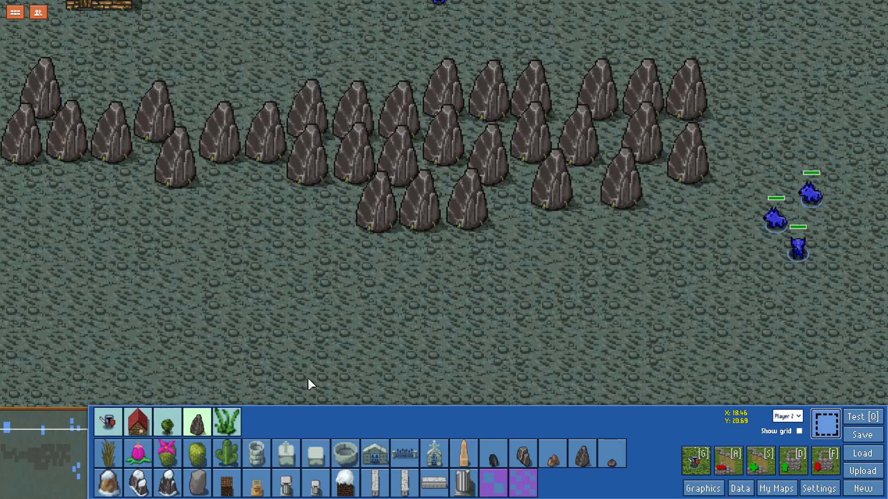
# Place three Player 1 Soldiers between the zHero House and the rock barrier.
pyautogui.click(111, 423)
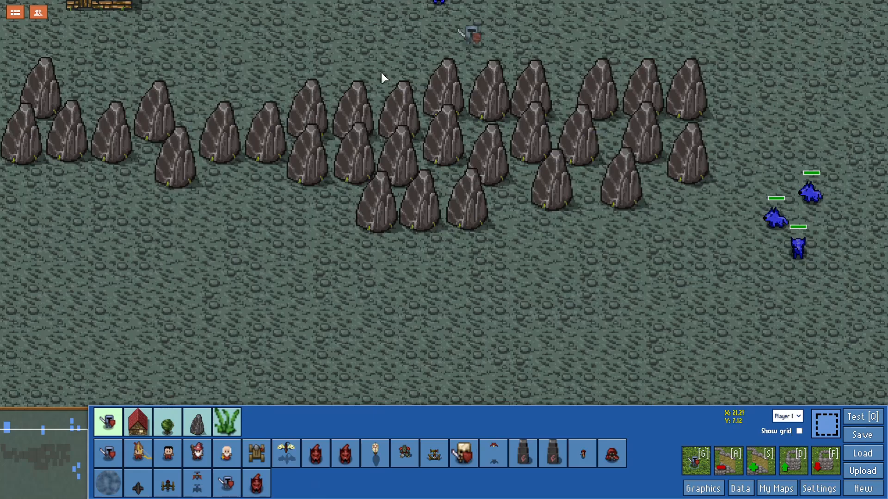
pyautogui.scroll(3, 384, 24)
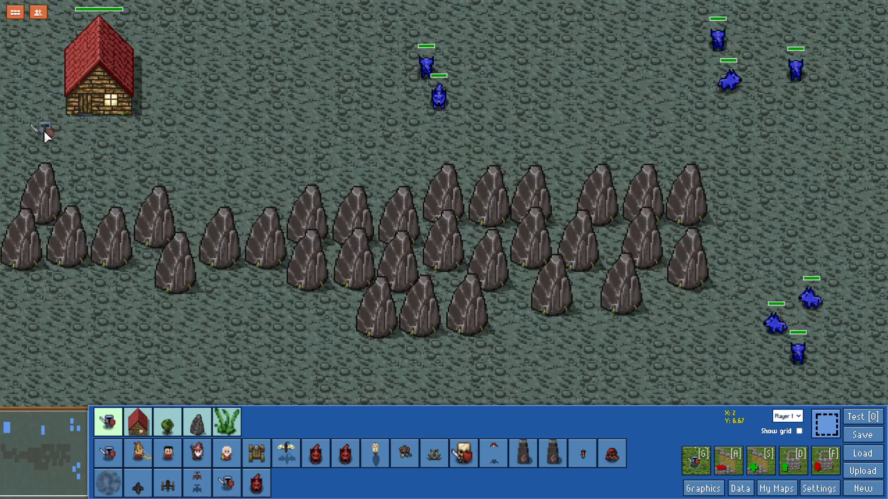
pyautogui.click(44, 130)
pyautogui.click(87, 146)
pyautogui.click(115, 170)
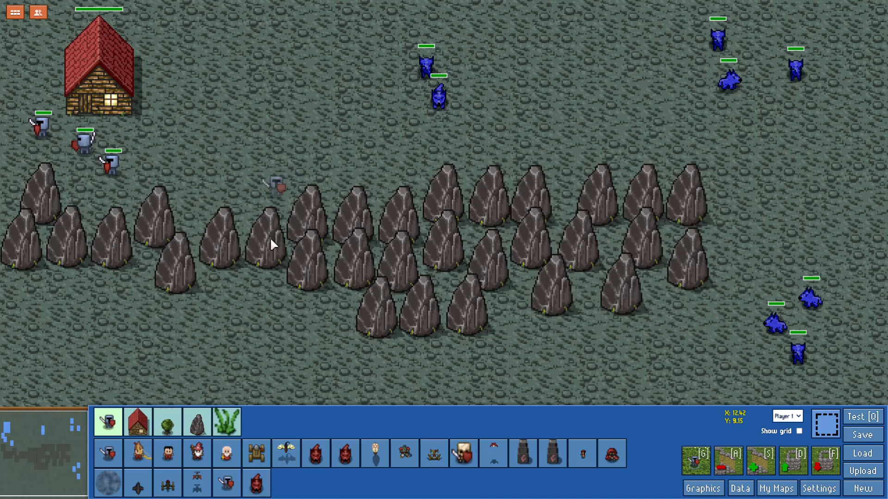
# Place five Player 2 Soldiers in a cluster near the map's southwestern corner.
pyautogui.scroll(-2, 301, 304)
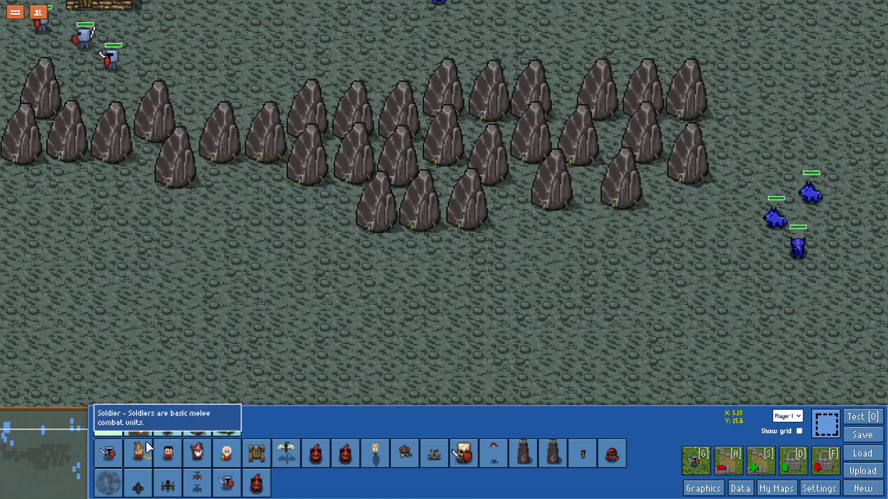
pyautogui.click(791, 443)
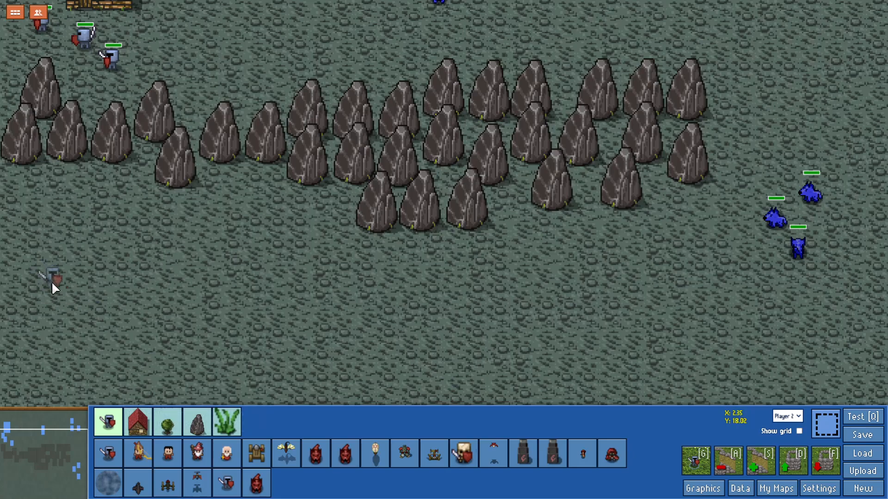
pyautogui.click(58, 376)
pyautogui.click(48, 347)
pyautogui.click(60, 336)
pyautogui.click(81, 341)
pyautogui.click(80, 316)
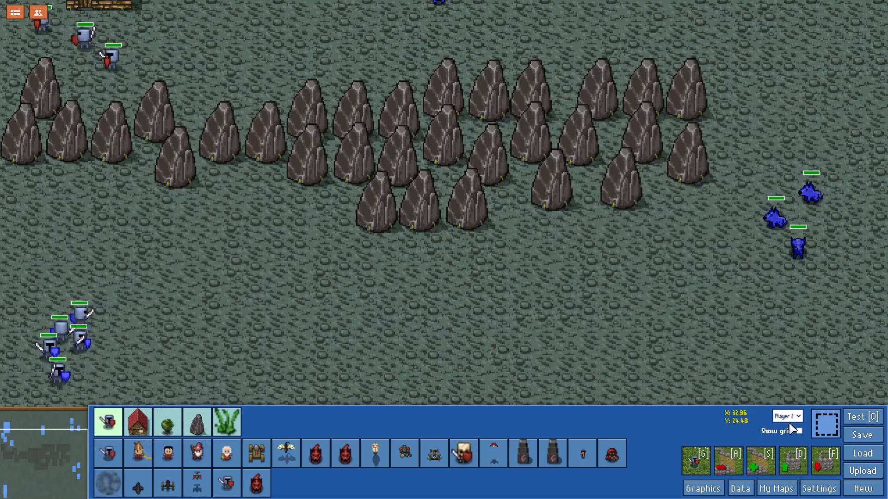
# Start the map test and train a hero from the zHero House.
pyautogui.click(863, 417)
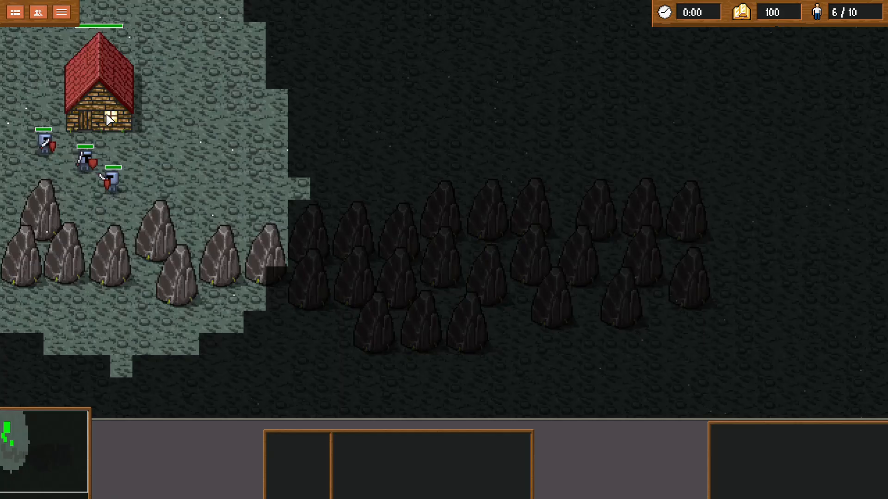
pyautogui.click(729, 448)
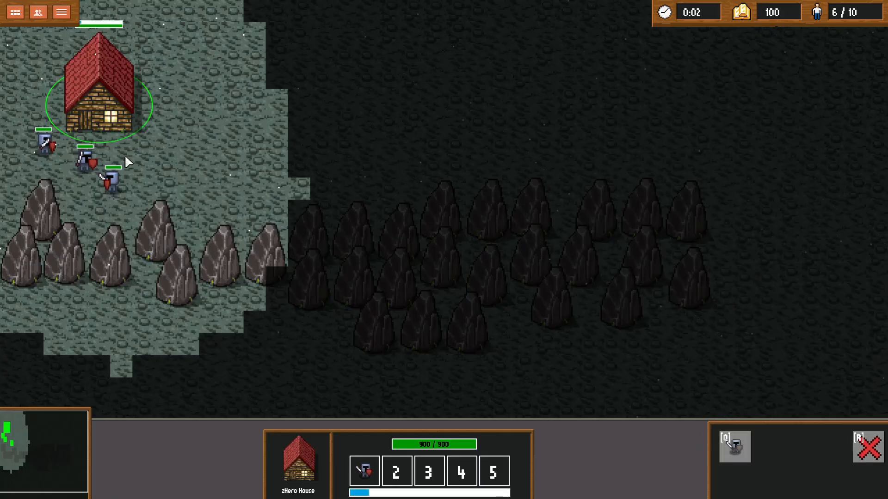
# Gather the Soldiers south of the zHero House and send them eastward together with the trained hero.
pyautogui.click(86, 162)
pyautogui.rightClick(92, 205)
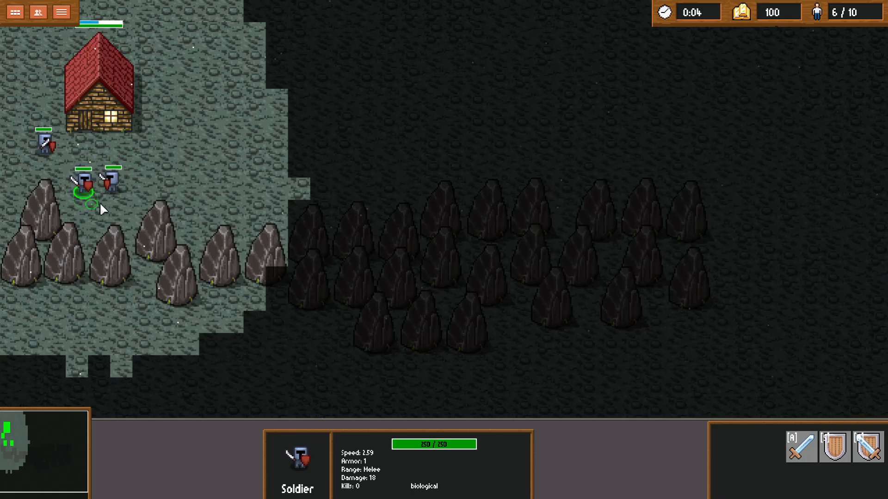
pyautogui.click(47, 144)
pyautogui.rightClick(98, 187)
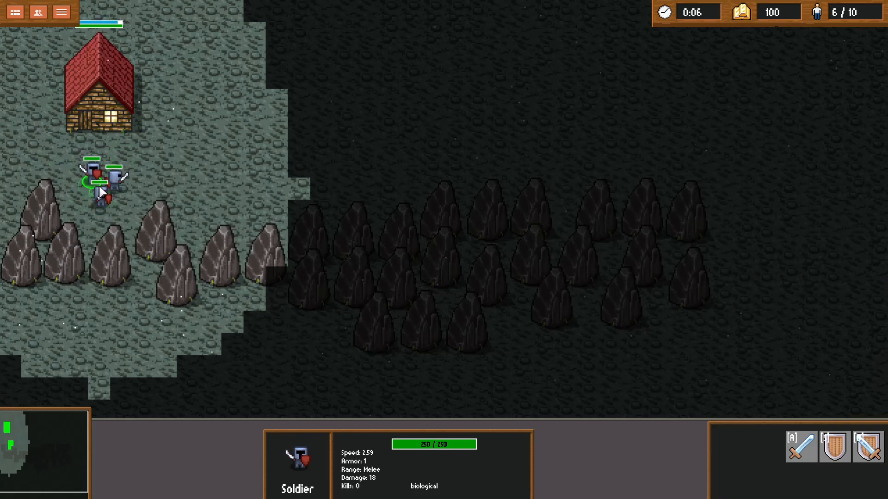
pyautogui.doubleClick(100, 190)
pyautogui.doubleClick(82, 141)
pyautogui.rightClick(254, 159)
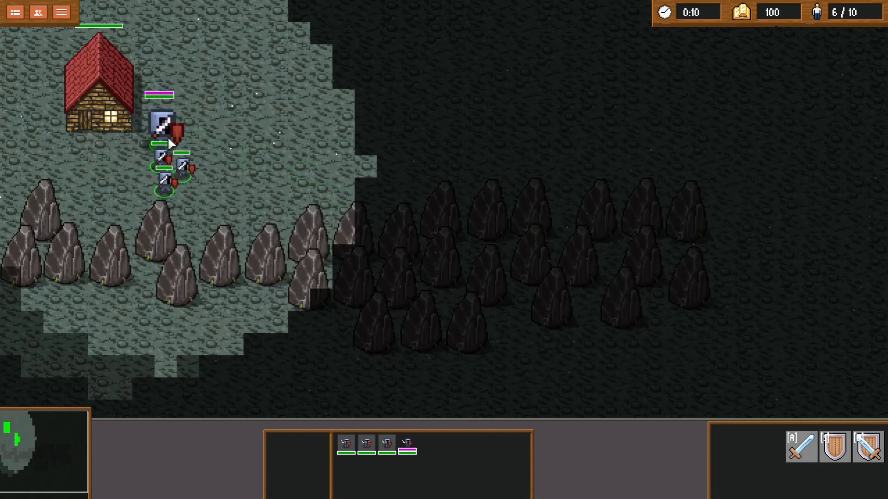
# Cast the hero's fireball at the first zXP Fodder wolves and advance the whole group eastward.
pyautogui.click(168, 136)
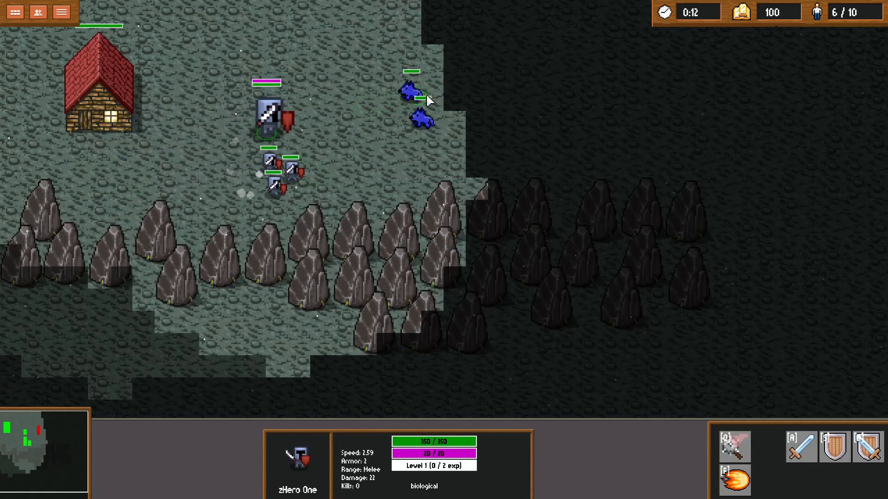
pyautogui.press('f')
pyautogui.hotkey('ctrl', 'a')
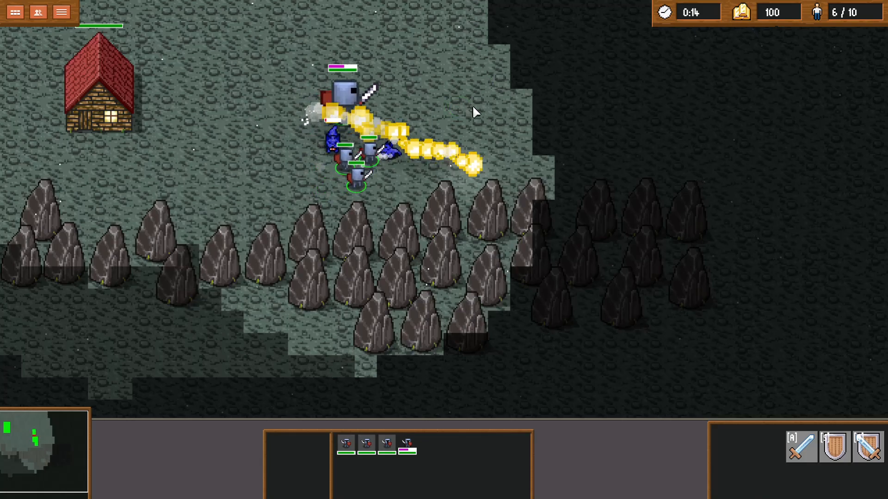
pyautogui.rightClick(434, 106)
# Lead the hero and Soldiers against the northeastern wolves, selecting the hero alone to check its level-up stats.
pyautogui.press('F1')
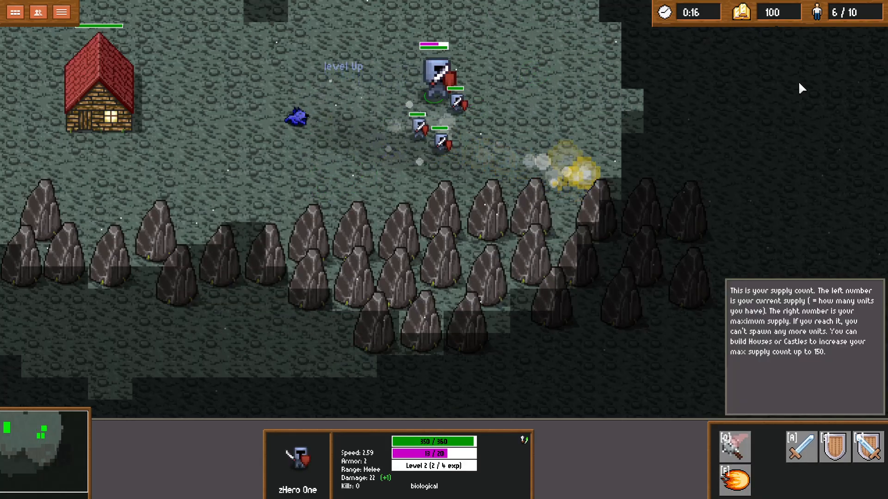
pyautogui.rightClick(703, 93)
pyautogui.hotkey('ctrl', 'a')
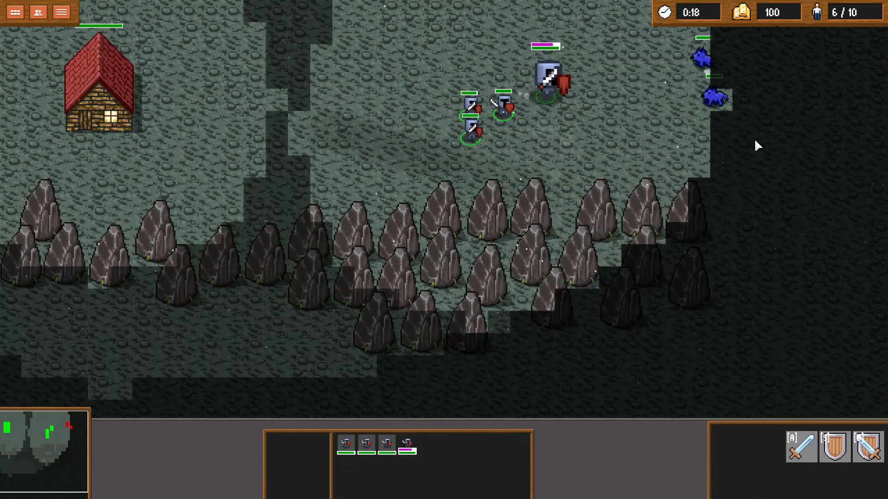
pyautogui.click(598, 71)
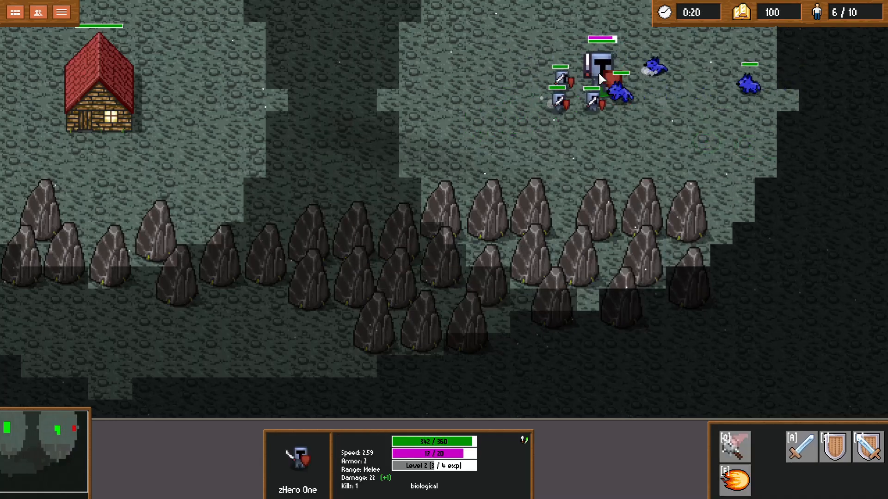
pyautogui.rightClick(737, 91)
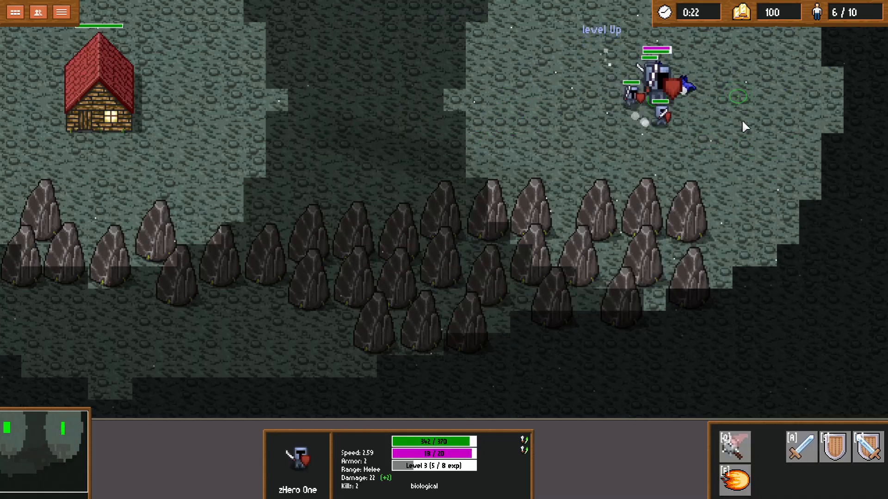
# Bring the group around the barrier's eastern end against the wolves there and send the hero further south.
pyautogui.hotkey('ctrl', 'a')
pyautogui.press('Down')
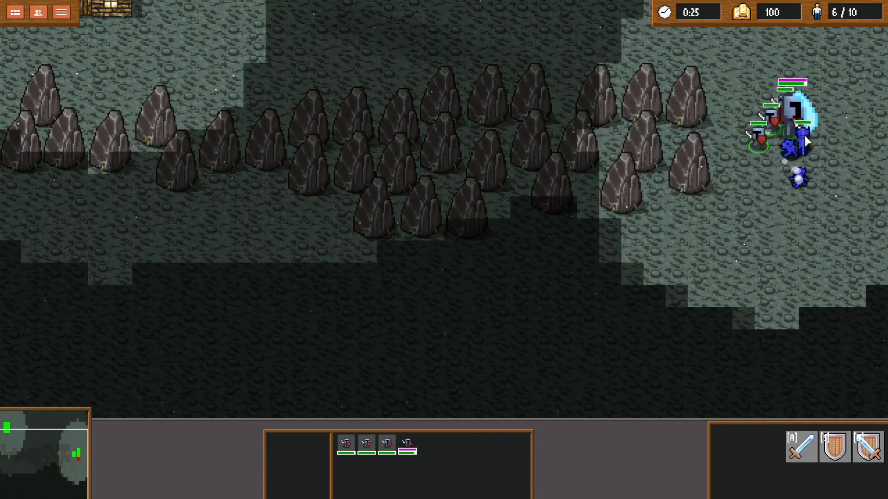
pyautogui.click(804, 134)
pyautogui.rightClick(781, 259)
pyautogui.rightClick(755, 252)
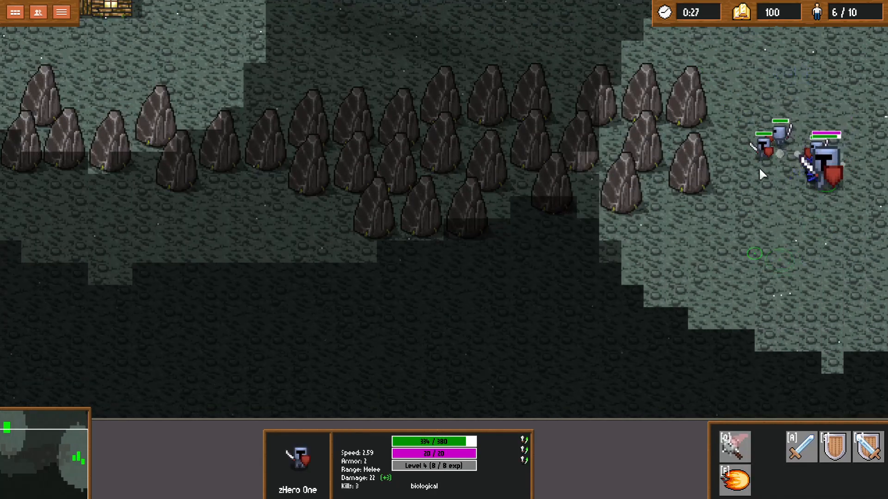
# March the hero and all Soldiers southwest along the south side of the rock barrier toward the enemy Soldiers.
pyautogui.hotkey('ctrl', 'a')
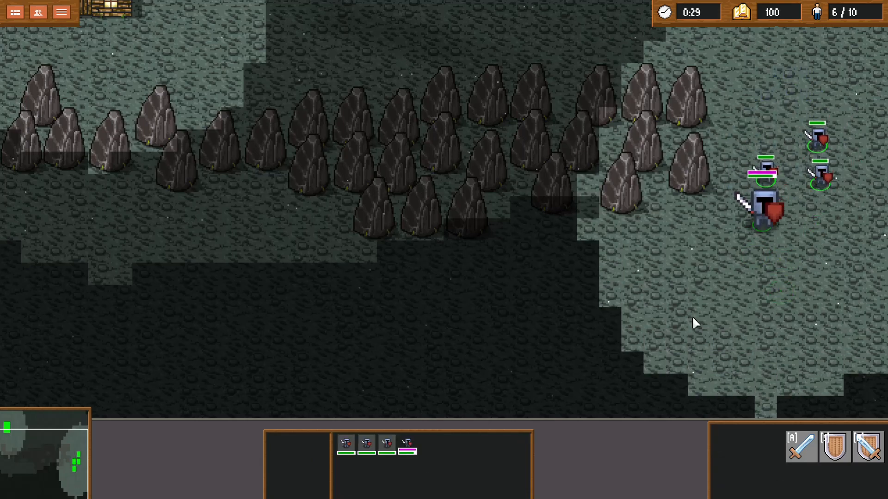
pyautogui.rightClick(692, 319)
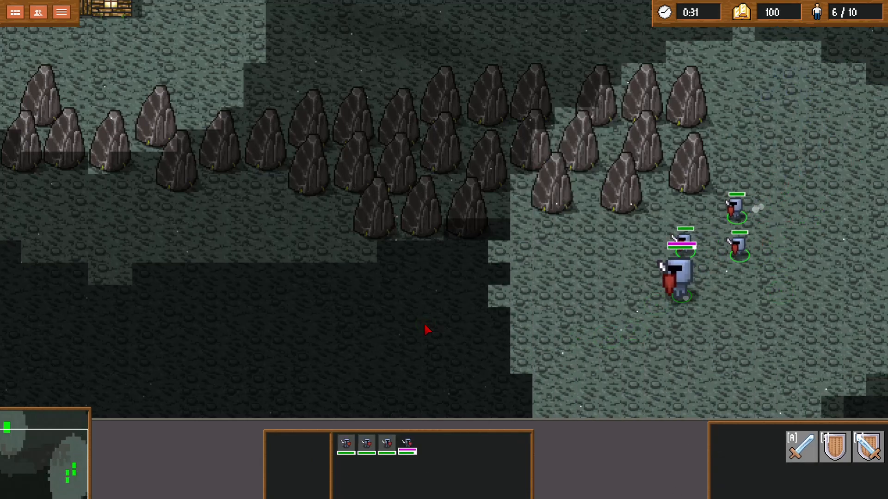
pyautogui.rightClick(404, 332)
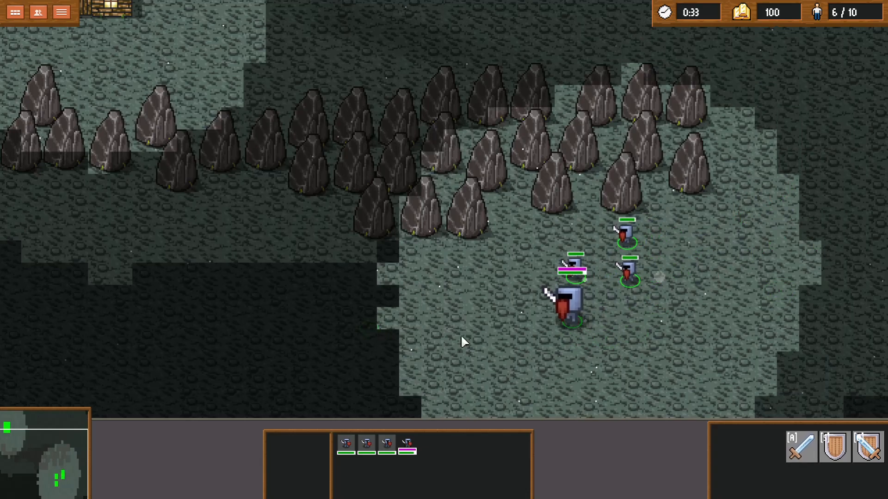
pyautogui.moveTo(512, 317); pyautogui.dragTo(578, 352)
pyautogui.hotkey('ctrl', 'a')
pyautogui.moveTo(383, 340); pyautogui.dragTo(429, 362)
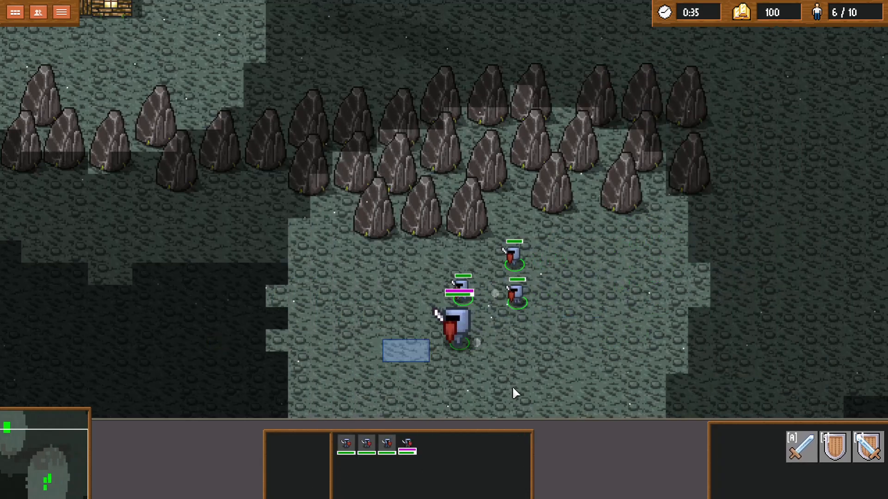
# March the hero west along the barrier's south side, cast its fireball at the enemy Soldiers and reselect the whole group.
pyautogui.moveTo(512, 386); pyautogui.dragTo(509, 386)
pyautogui.rightClick(260, 338)
pyautogui.rightClick(391, 364)
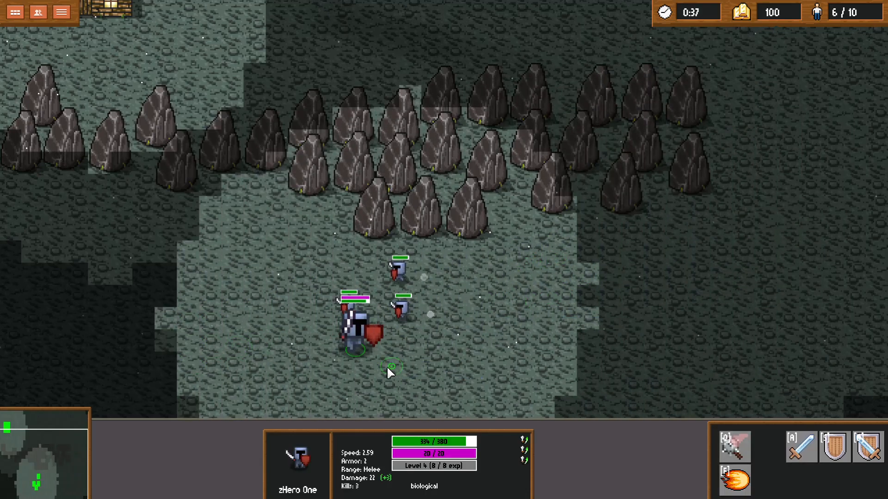
pyautogui.rightClick(242, 363)
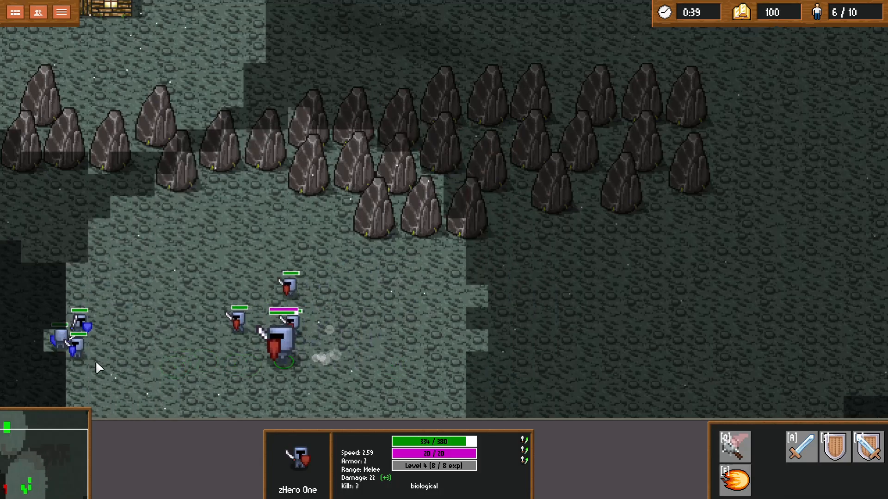
pyautogui.press('f')
pyautogui.click(154, 385)
pyautogui.hotkey('ctrl', 'a')
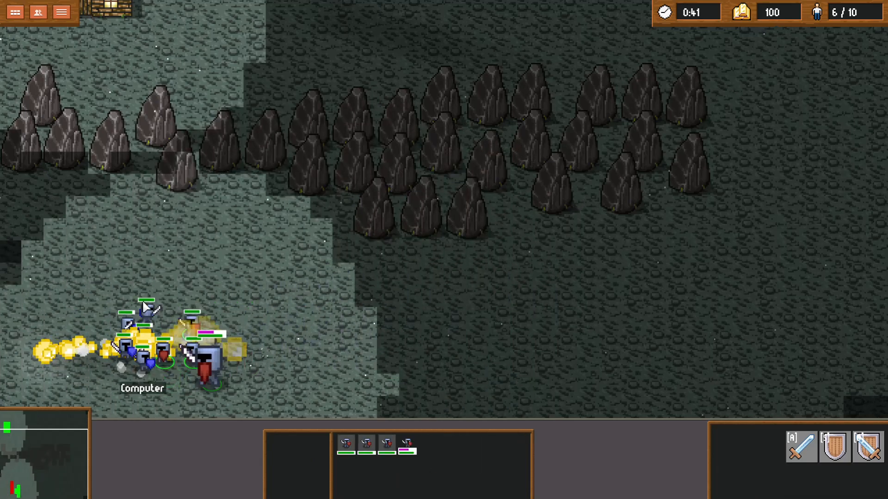
# Select the hero alone in the melee and move it northwest around the enemy Soldiers.
pyautogui.click(178, 388)
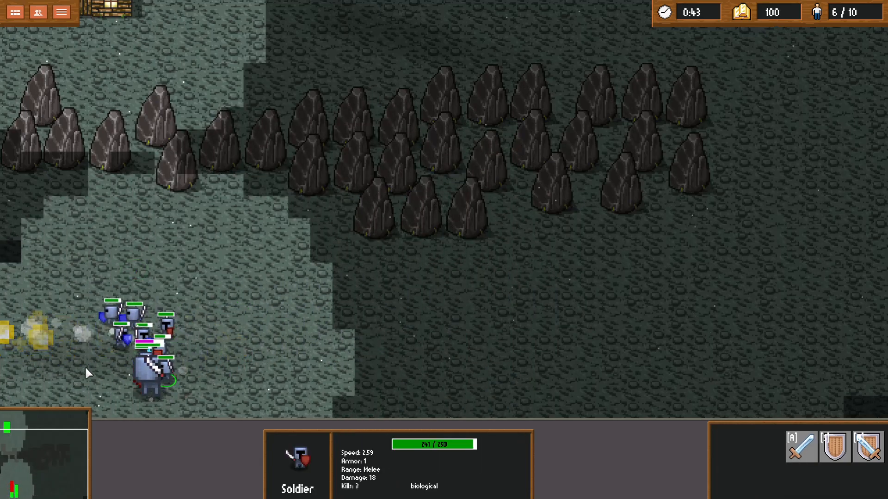
pyautogui.click(142, 398)
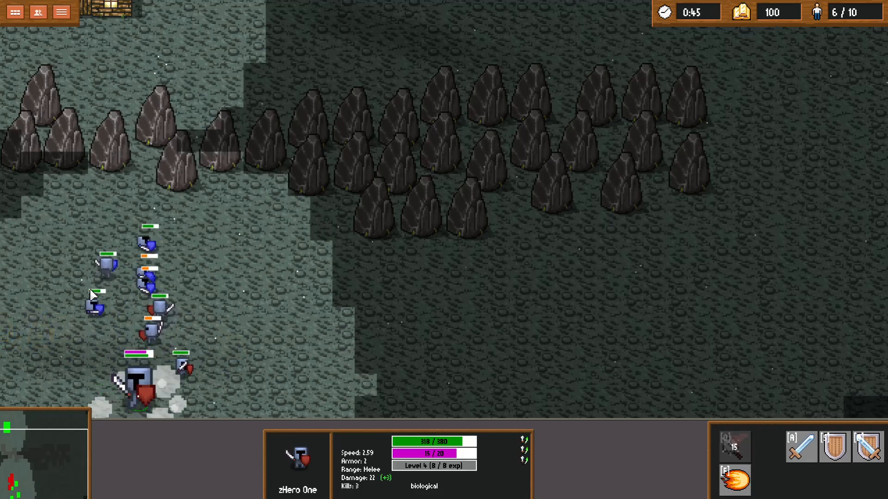
pyautogui.rightClick(57, 314)
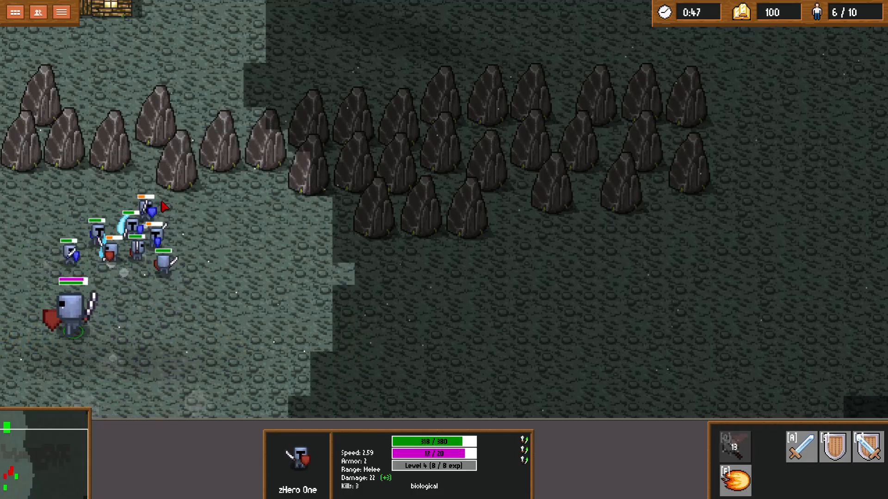
# Regroup the hero and Soldiers, cast the hero's fireball at the remaining enemy Soldiers and send the hero east.
pyautogui.moveTo(181, 333); pyautogui.dragTo(82, 172)
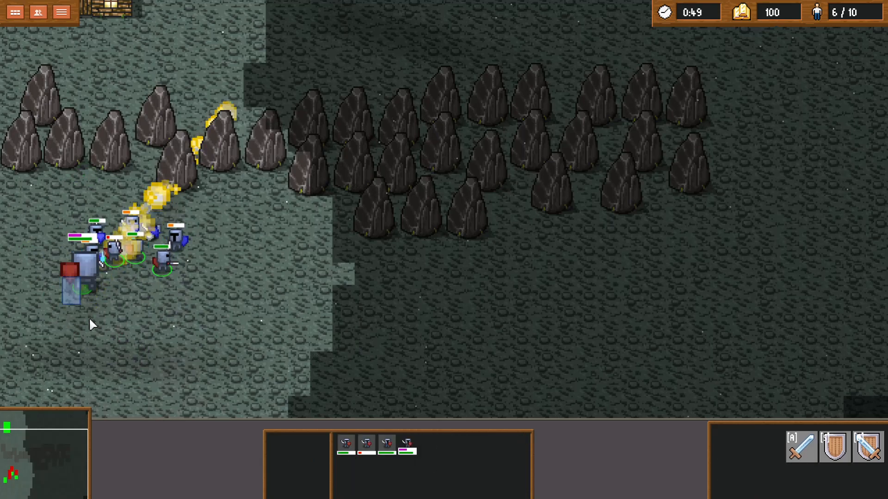
pyautogui.click(79, 271)
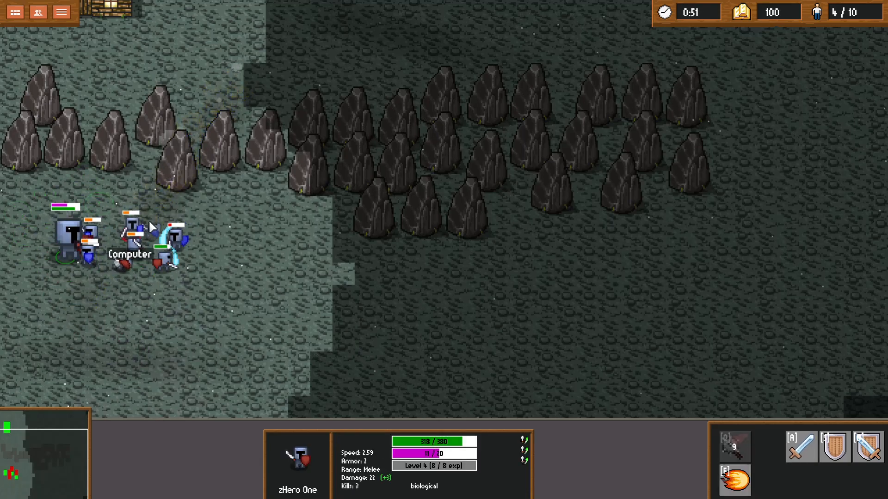
pyautogui.press('f')
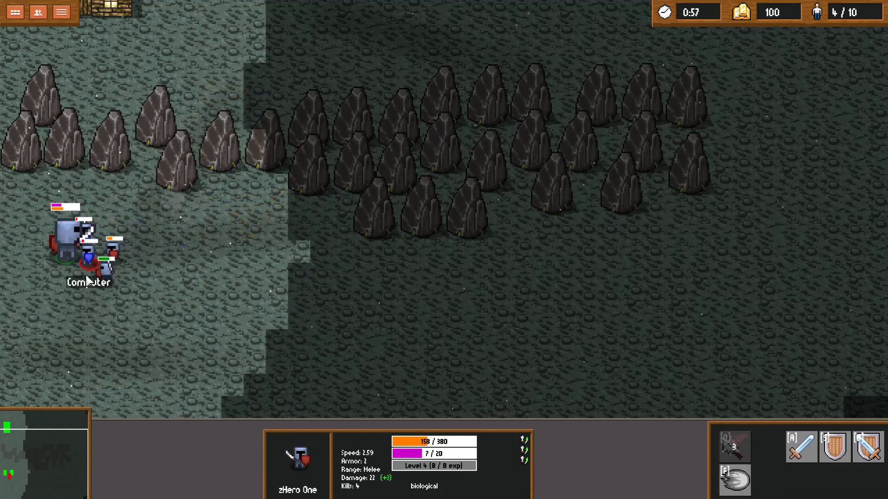
pyautogui.rightClick(181, 309)
pyautogui.rightClick(206, 309)
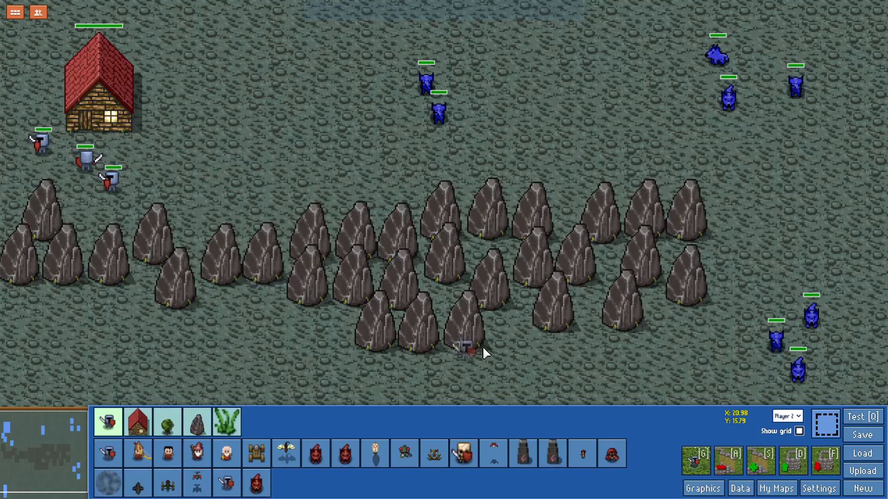
# Replace the map description in the map settings with "- Changed visual size and healthbar" and begin a second line, "- Two new abili".
pyautogui.scroll(-3, 550, 312)
pyautogui.click(819, 488)
pyautogui.click(379, 184)
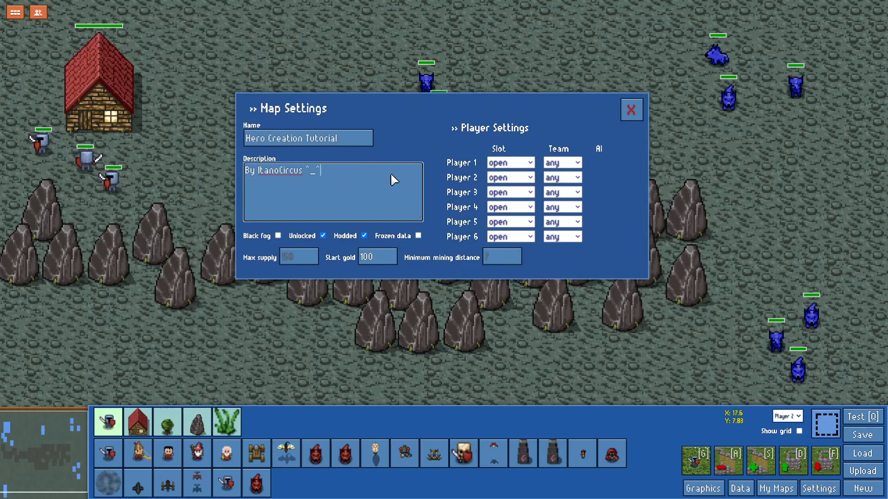
pyautogui.hotkey('ctrl', 'shift', 'Left')
pyautogui.hotkey('ctrl', 'shift', 'Left')
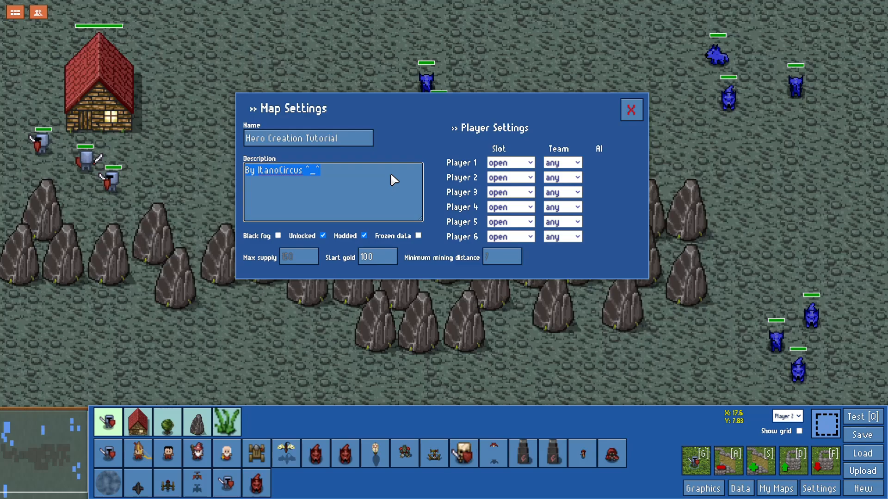
pyautogui.write('- Changed visual size')
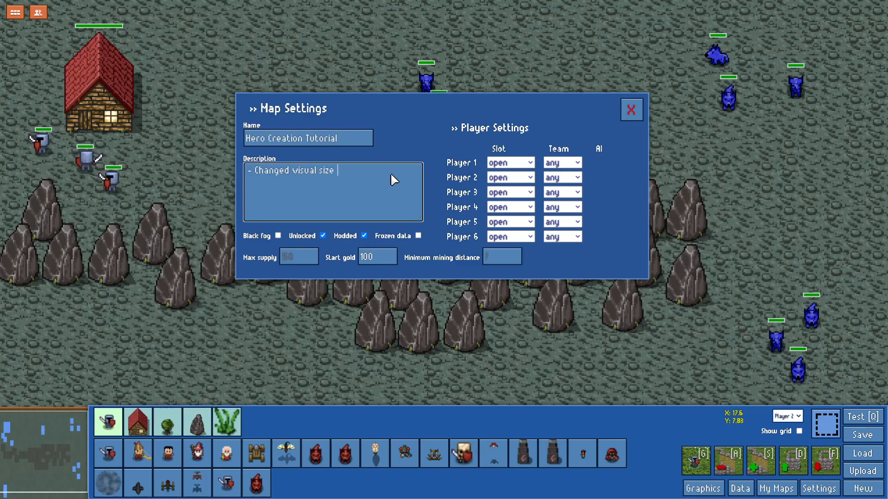
pyautogui.write('healthbar - ')
pyautogui.write('Two new abili')
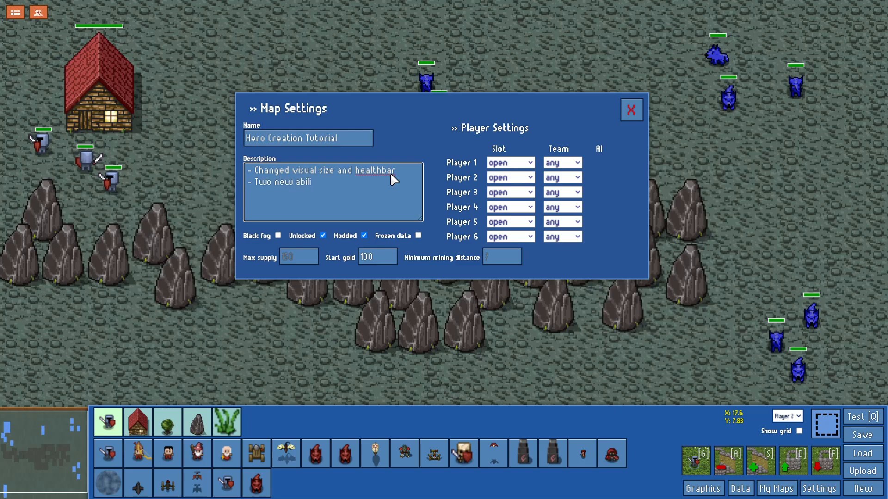
# Finish the second description line as "Two new abilities!" and rewrite the first as "- Play with oversized Hero Soldier".
pyautogui.press('Home')
pyautogui.hotkey('ctrl', 'shift', 'Right')
pyautogui.hotkey('ctrl', 'shift', 'Right')
pyautogui.hotkey('ctrl', 'shift', 'Right')
pyautogui.hotkey('ctrl', 'shift', 'Right')
pyautogui.hotkey('ctrl', 'shift', 'Right')
pyautogui.hotkey('ctrl', 'shift', 'Right')
pyautogui.write('Play ')
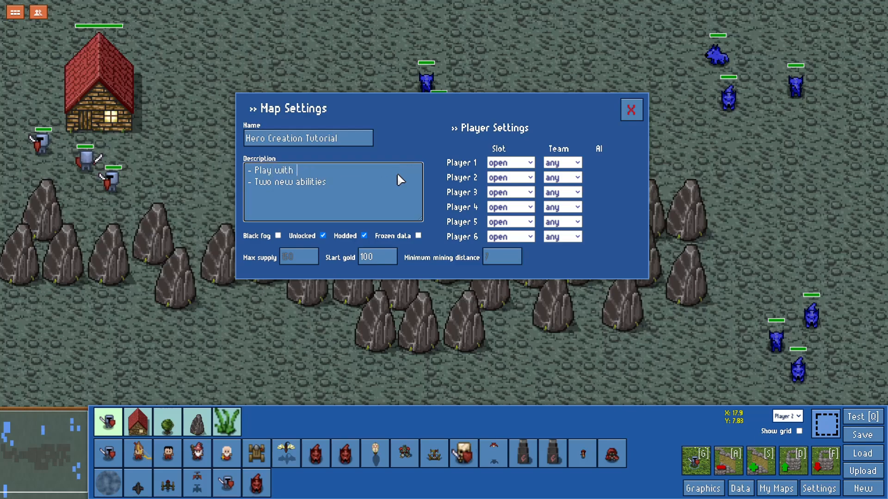
pyautogui.write('with oversized Hero Soldier')
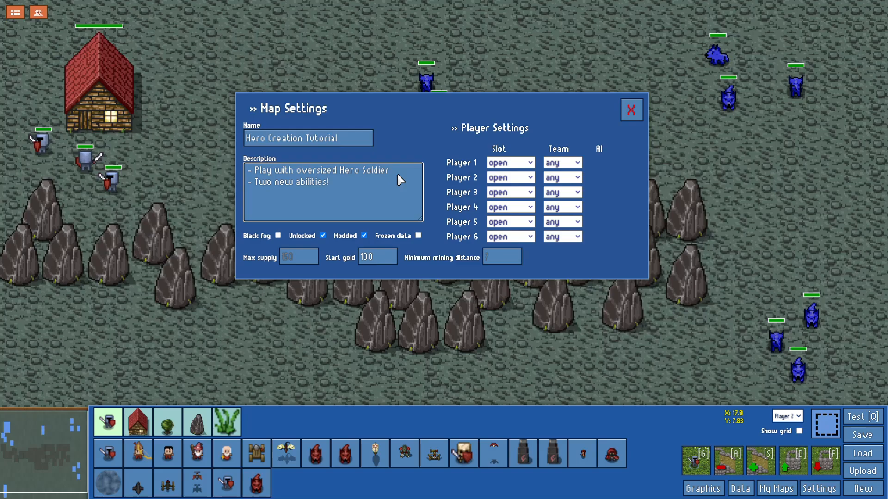
# Reword the second description line to "Two powerful abilities!" and add a third line, "- Level up to defeat the enemy army!!".
pyautogui.hotkey('ctrl', 'shift', 'Left')
pyautogui.hotkey('ctrl', 'shift', 'Left')
pyautogui.hotkey('ctrl', 'shift', 'Left')
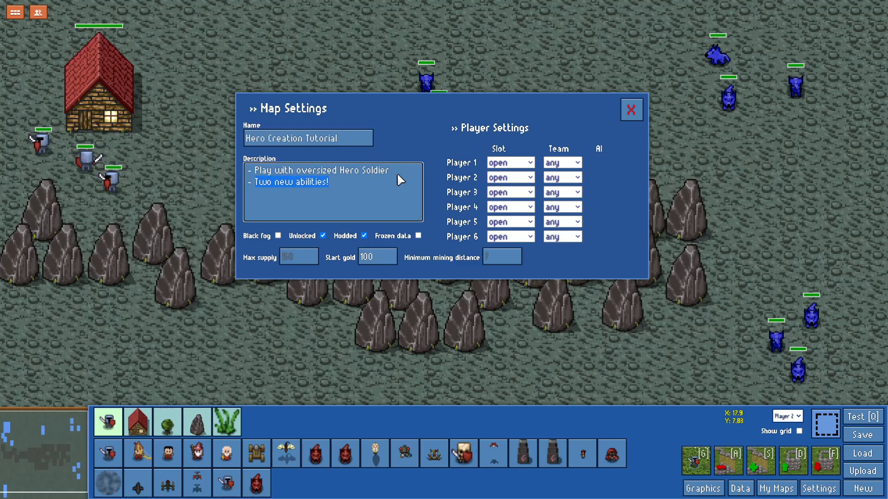
pyautogui.write('Two powerf')
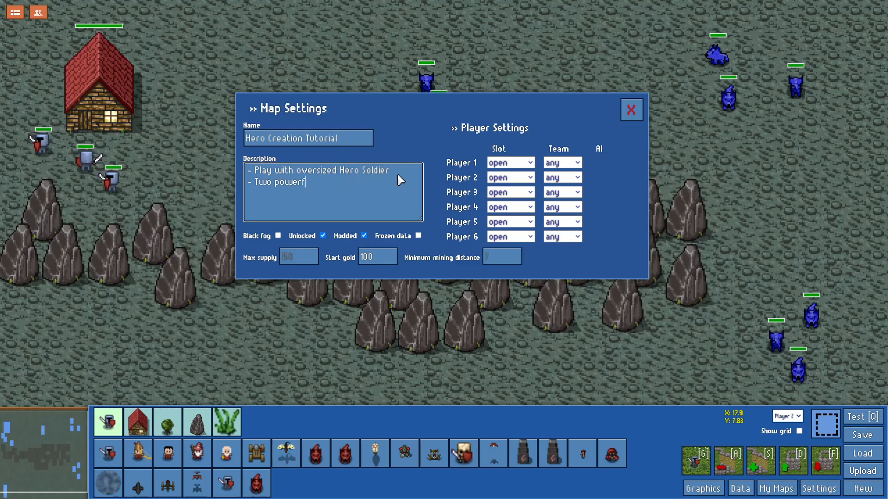
pyautogui.write('ul abilities! - Level up to ')
pyautogui.write('defeat the enemy army!!')
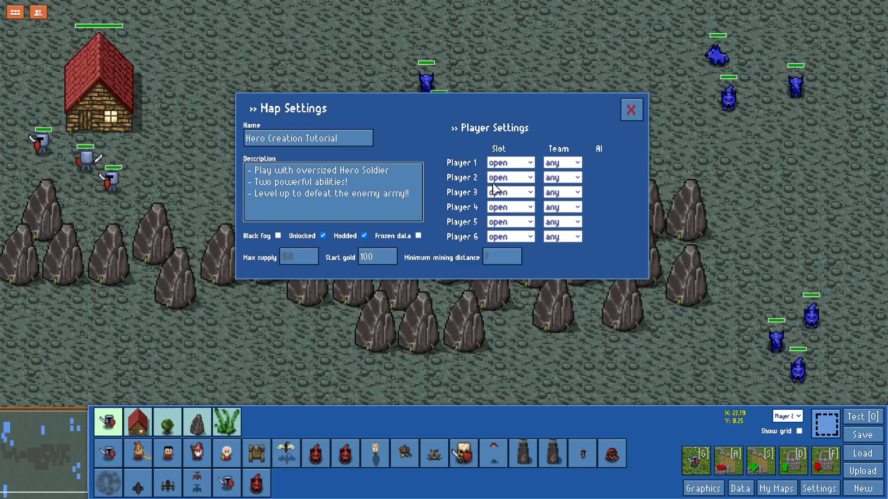
# Check the explanation of the Unlocked option and set the slots of Players 3 to 6 to closed.
pyautogui.click(298, 257)
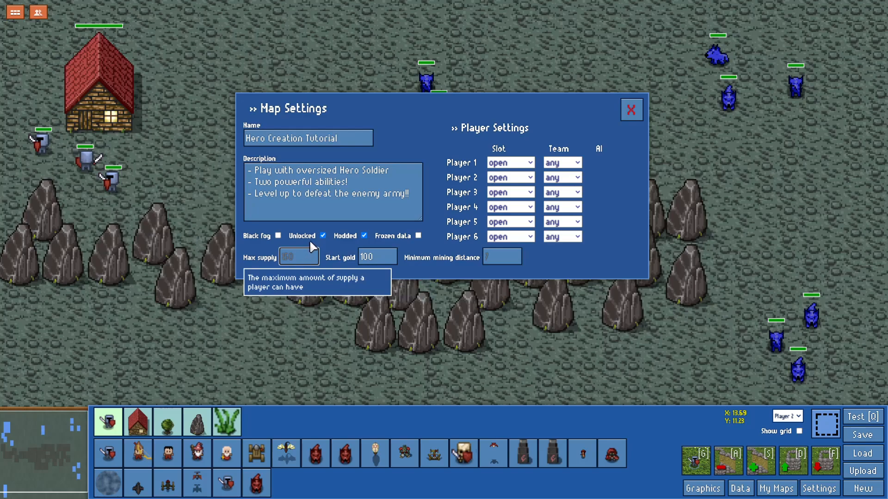
pyautogui.moveTo(313, 237)
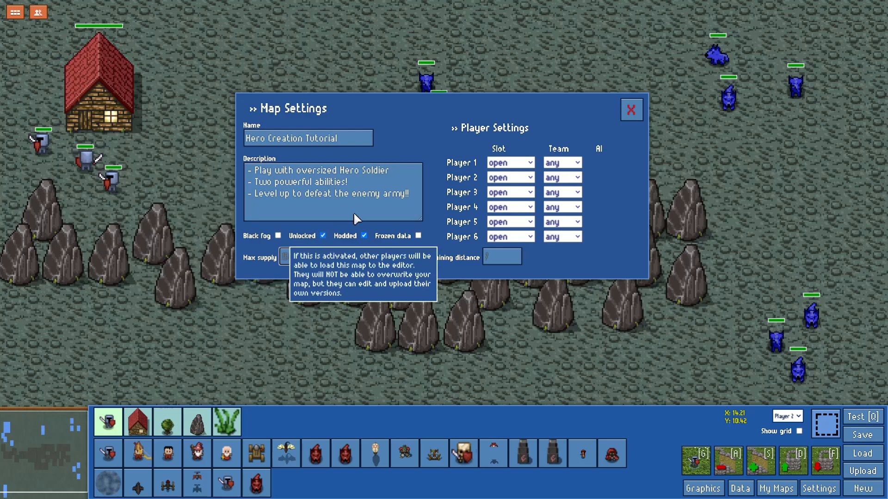
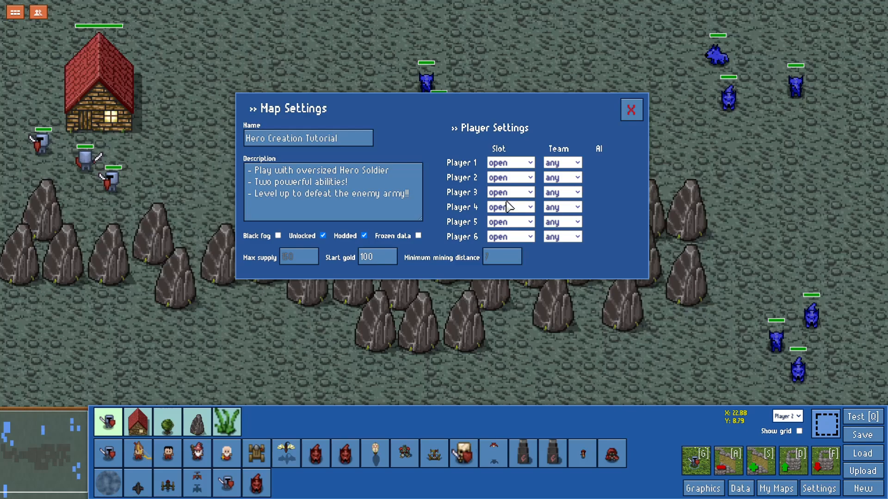
pyautogui.scroll(-1, 506, 196)
pyautogui.scroll(-1, 506, 207)
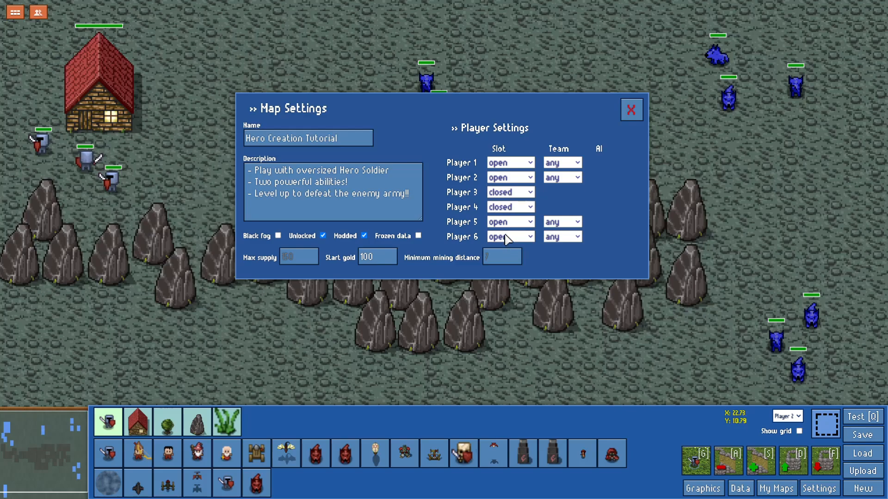
pyautogui.scroll(-1, 507, 222)
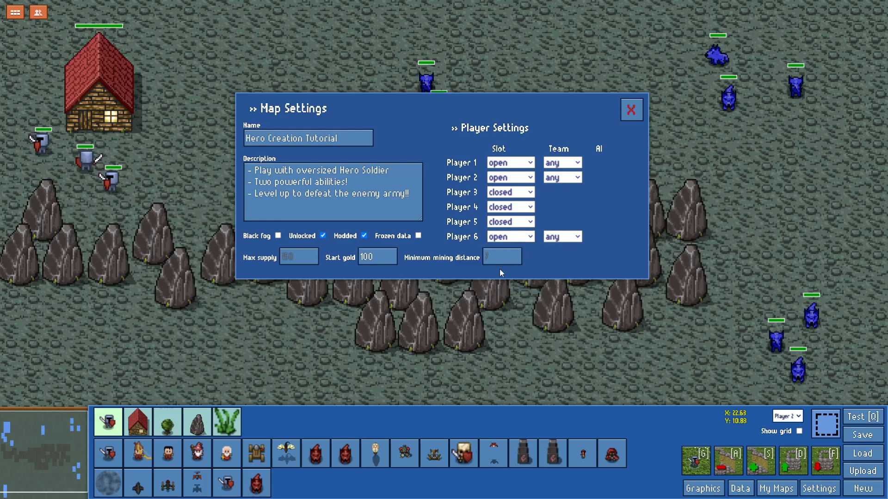
pyautogui.scroll(-1, 507, 237)
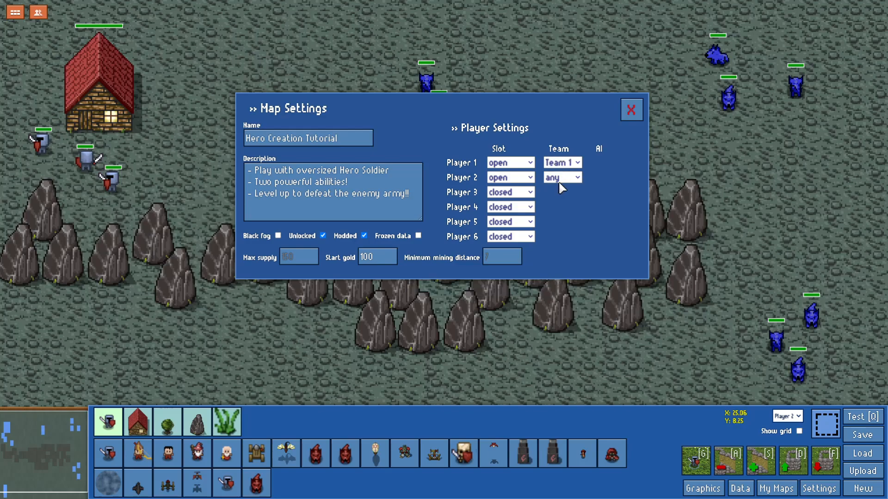
# Put Player 1 on Team 1, make Player 2 a computer with normal AI and a fixed team, and close the map settings.
pyautogui.click(513, 200)
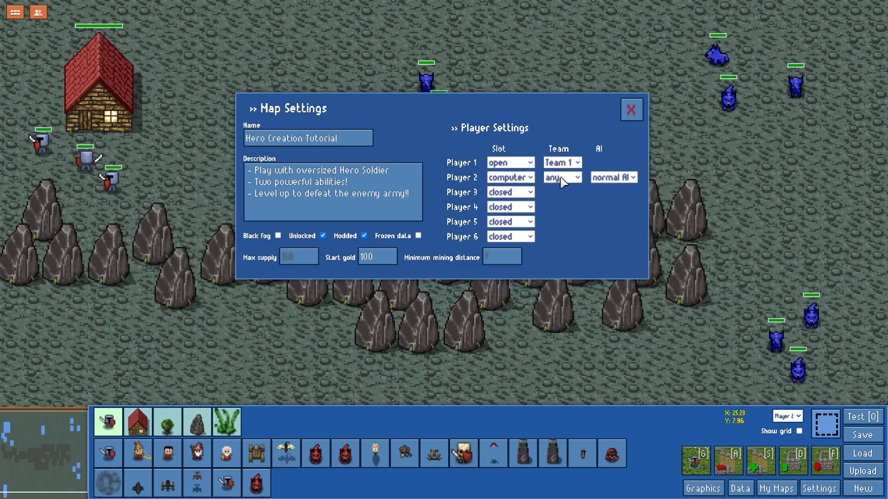
pyautogui.click(564, 207)
pyautogui.click(623, 111)
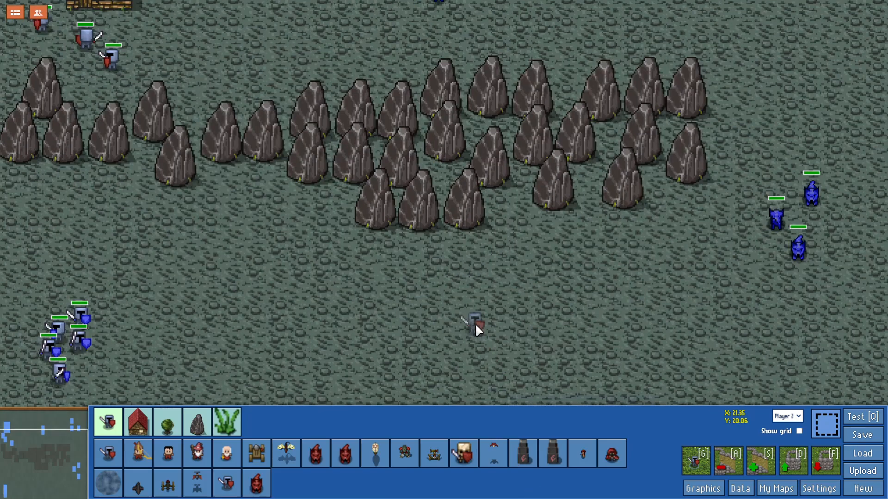
# Review the map layout and the custom unit and building data, examining the zHero House's preventsReveal and preventsLoss flags.
pyautogui.scroll(3, 438, 60)
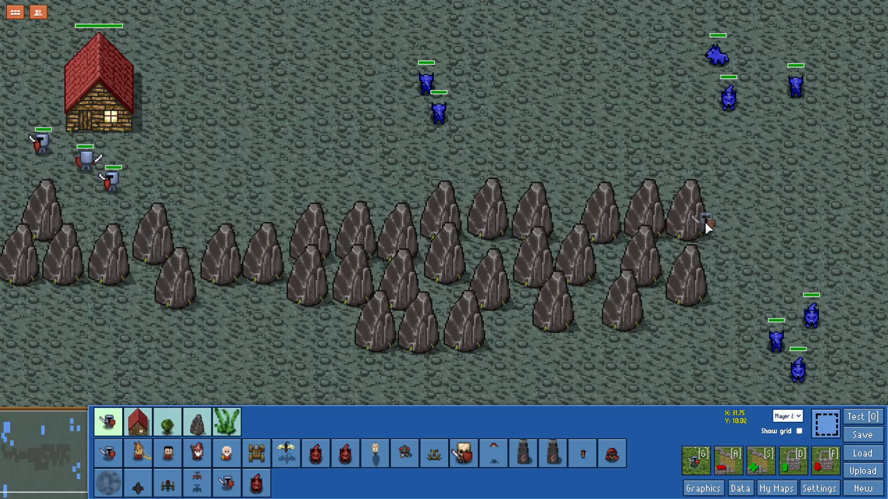
pyautogui.scroll(-2, 639, 386)
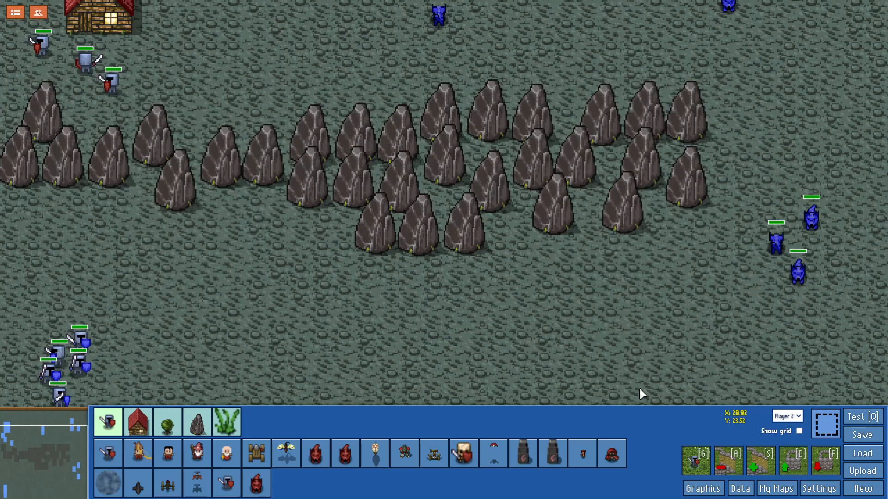
pyautogui.click(737, 481)
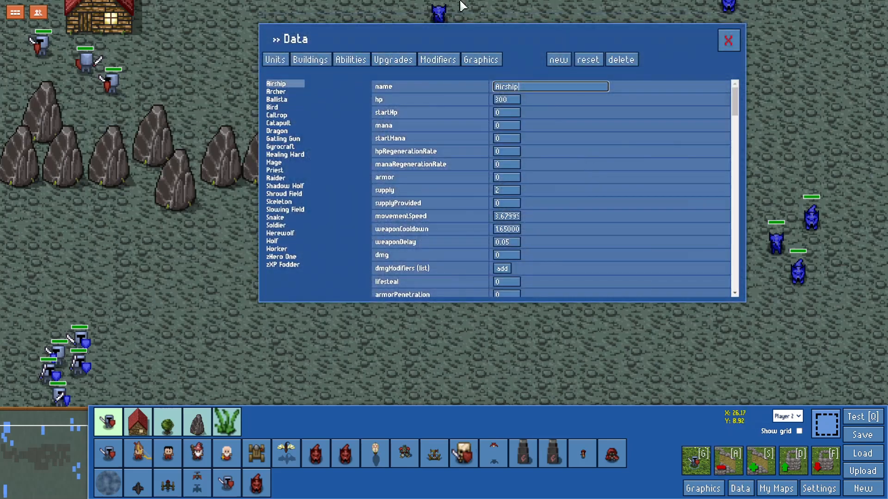
pyautogui.click(283, 62)
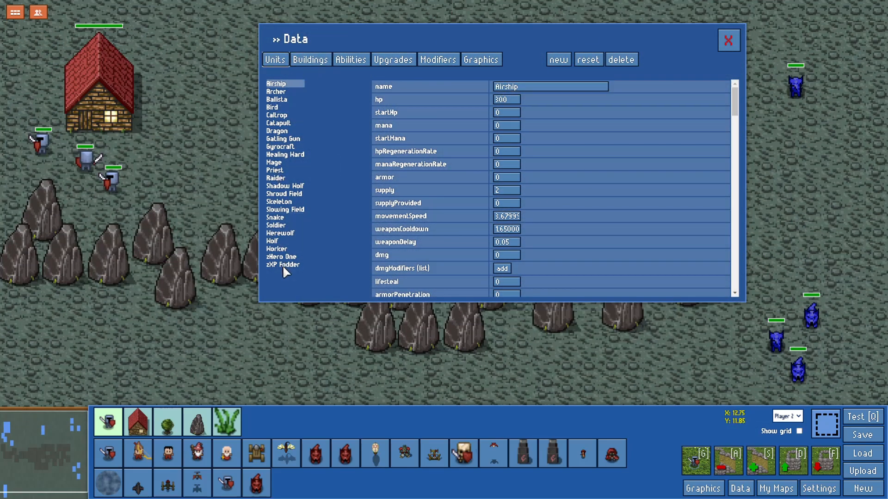
pyautogui.click(307, 60)
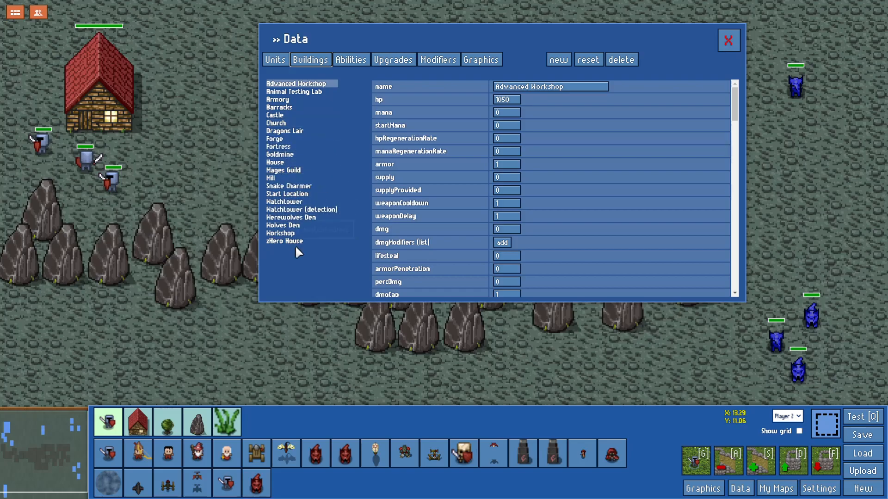
pyautogui.scroll(-15, 601, 194)
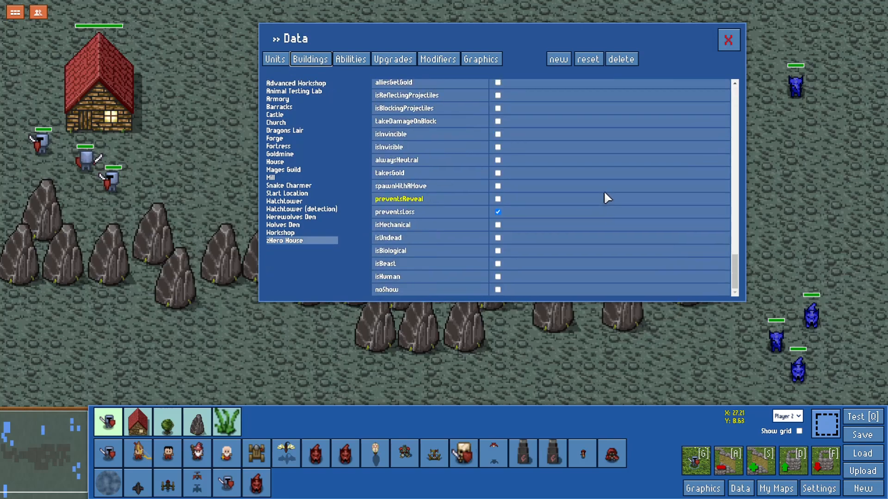
pyautogui.moveTo(476, 206)
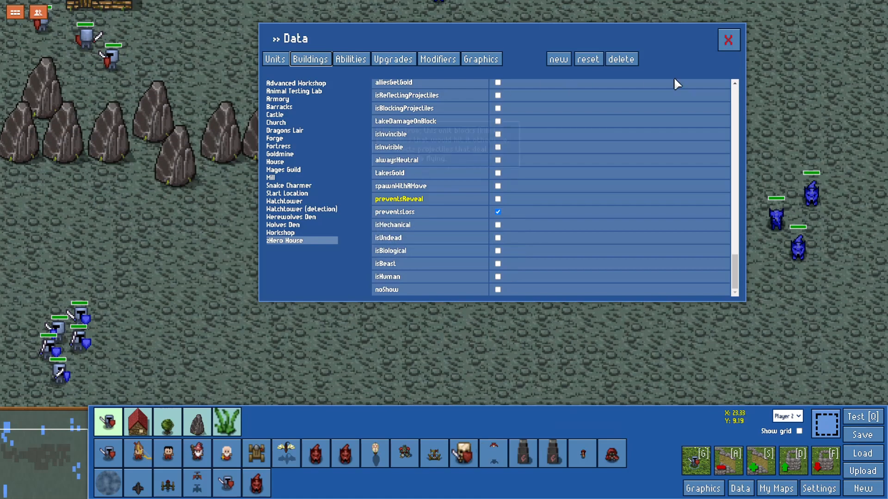
pyautogui.click(735, 41)
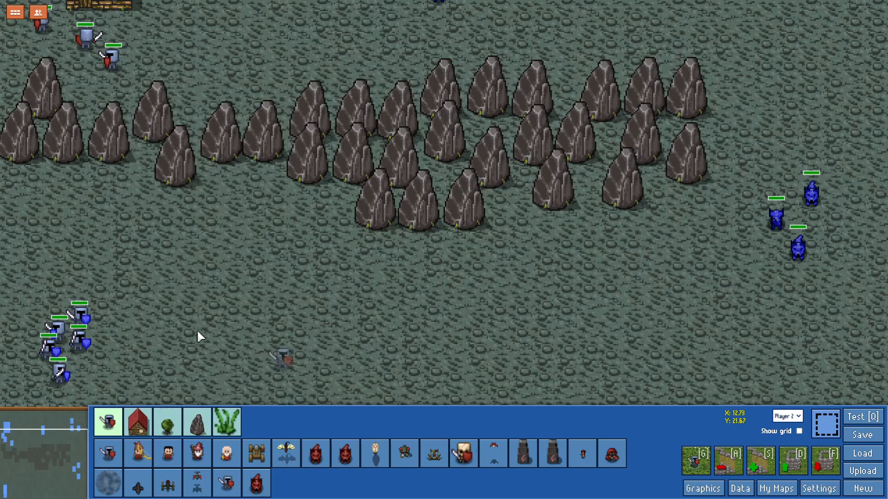
# Check the zHero House entry in the building data and close the data window.
pyautogui.press('Up')
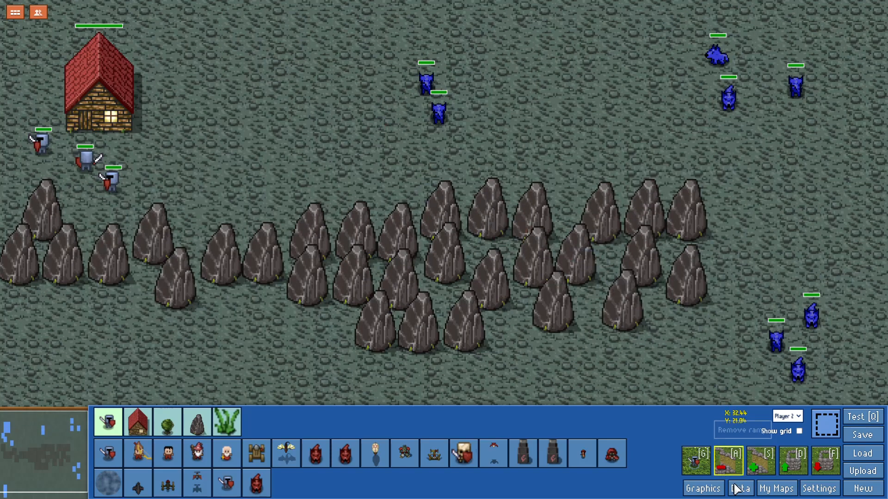
pyautogui.click(740, 489)
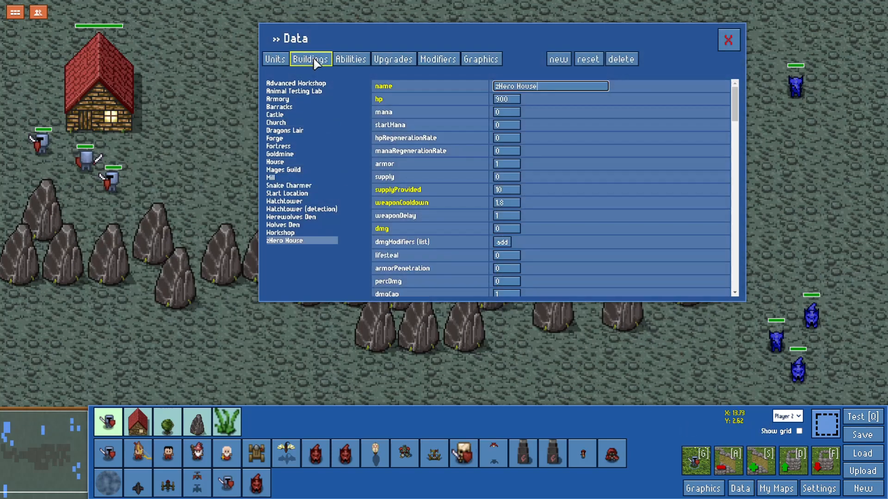
pyautogui.click(311, 60)
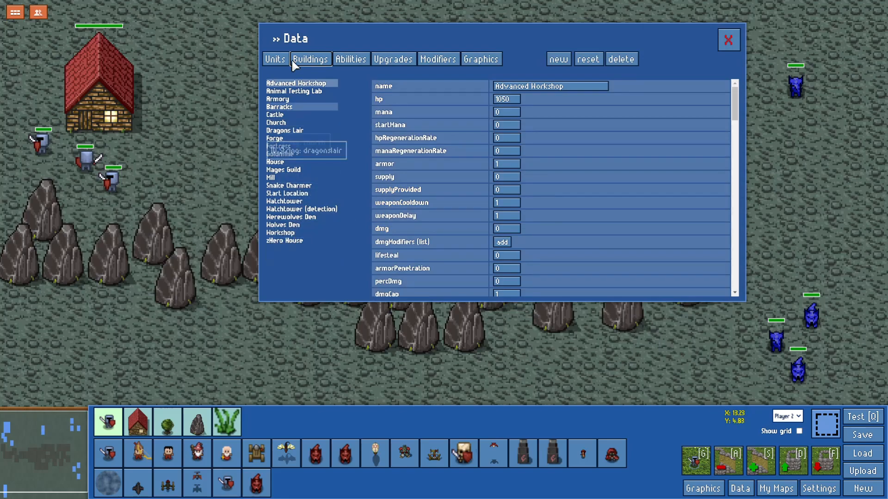
pyautogui.click(289, 241)
pyautogui.click(736, 36)
pyautogui.scroll(-3, 555, 203)
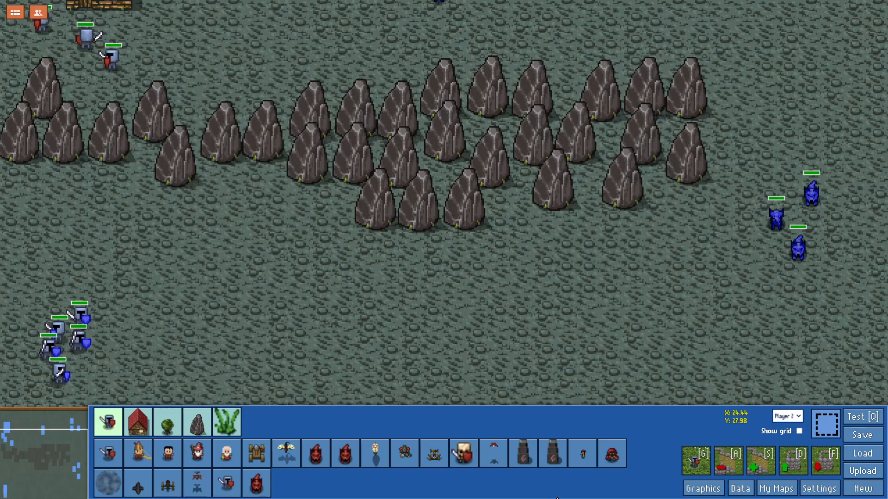
# Place a zHero House for Player 2 directly beside its soldiers near the map's lower-left corner.
pyautogui.click(137, 422)
pyautogui.click(171, 482)
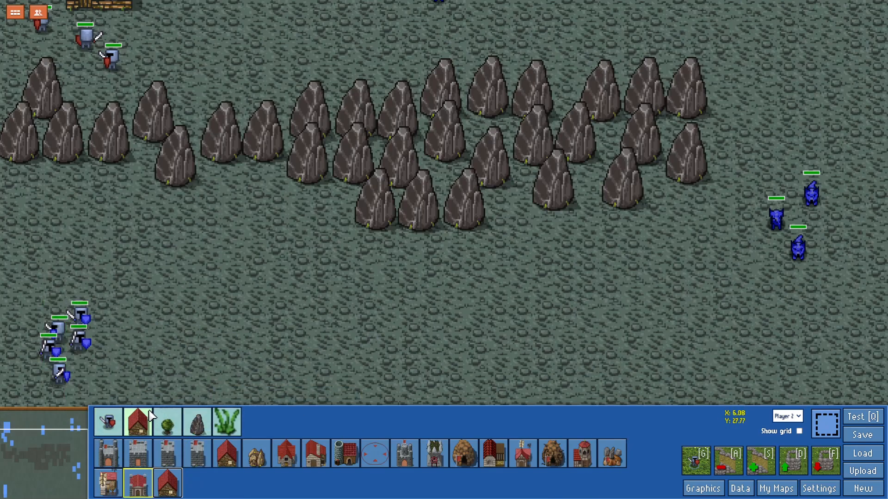
pyautogui.click(139, 352)
# Shift the group of Player 2 soldiers to the right and delete the house just placed.
pyautogui.click(826, 423)
pyautogui.moveTo(24, 300); pyautogui.dragTo(87, 376)
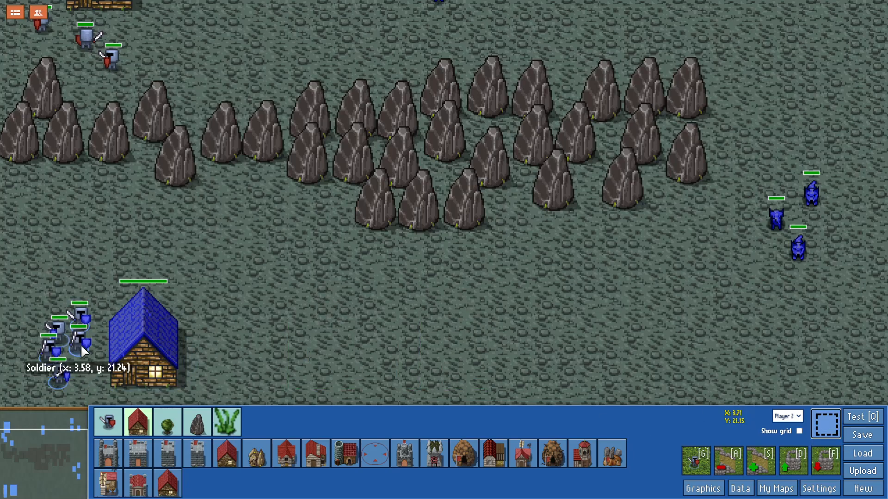
pyautogui.moveTo(80, 345); pyautogui.dragTo(253, 337)
pyautogui.press('Delete')
# Place a Player 2 zHero House in the map's lower-left corner and move the soldiers closer to it.
pyautogui.click(167, 483)
pyautogui.click(32, 373)
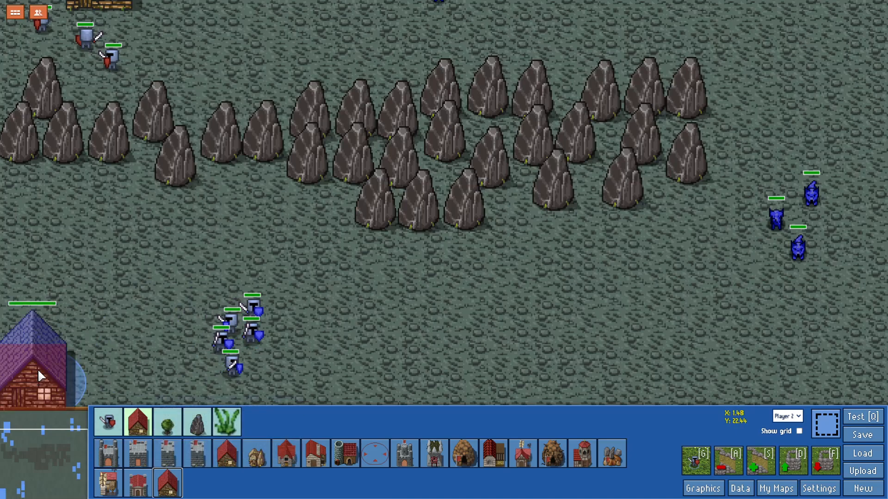
pyautogui.press('Escape')
pyautogui.moveTo(202, 292); pyautogui.dragTo(177, 343)
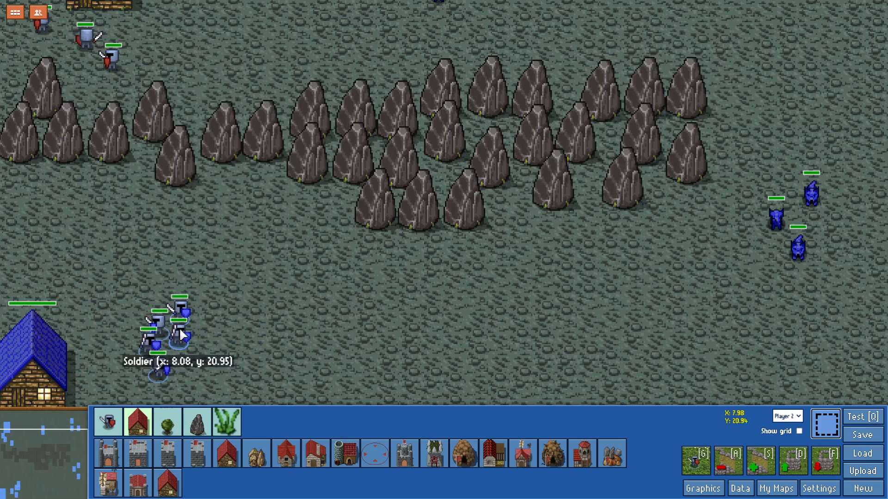
# Compare the new base with Player 1's and rearrange Player 2's soldiers beside their house.
pyautogui.scroll(4, 127, 148)
pyautogui.scroll(-4, 187, 289)
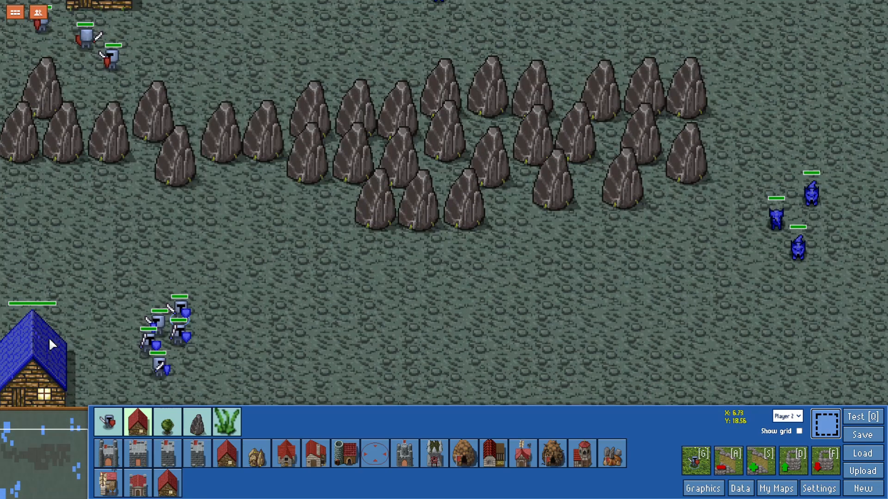
pyautogui.scroll(4, 119, 138)
pyautogui.click(118, 113)
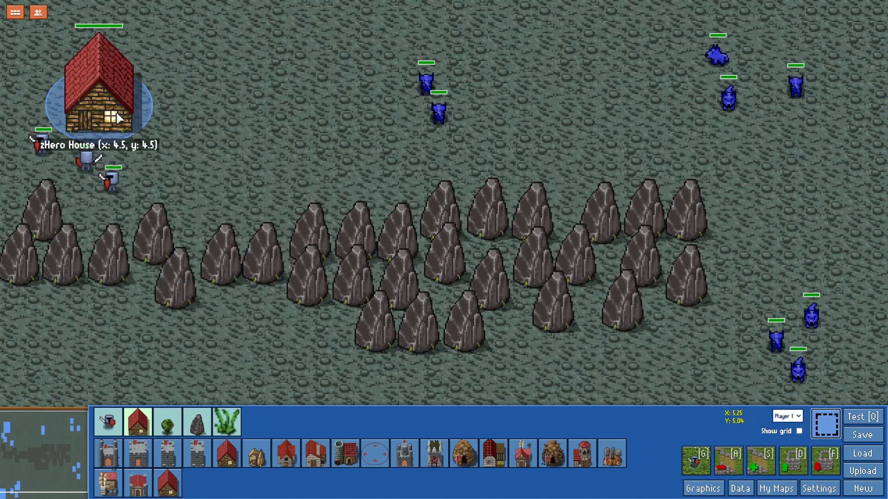
pyautogui.scroll(-3, 212, 334)
pyautogui.scroll(2, 42, 117)
pyautogui.click(111, 147)
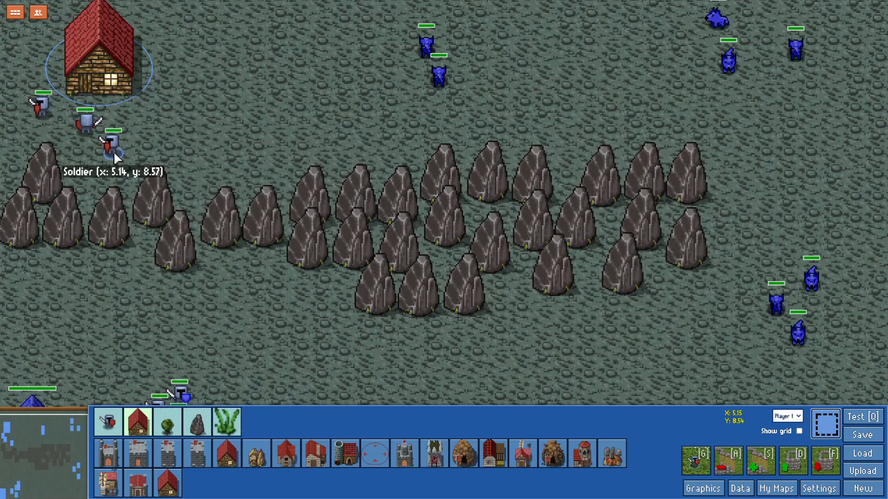
pyautogui.scroll(-3, 113, 153)
pyautogui.moveTo(175, 319); pyautogui.dragTo(172, 352)
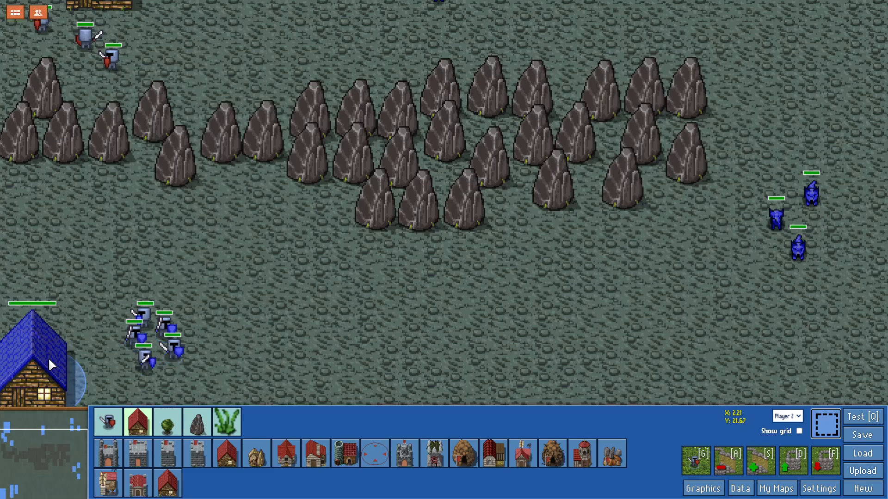
# Review the starting positions of both players' houses and the surrounding units.
pyautogui.scroll(3, 72, 54)
pyautogui.click(72, 55)
pyautogui.scroll(-3, 69, 160)
pyautogui.scroll(3, 134, 22)
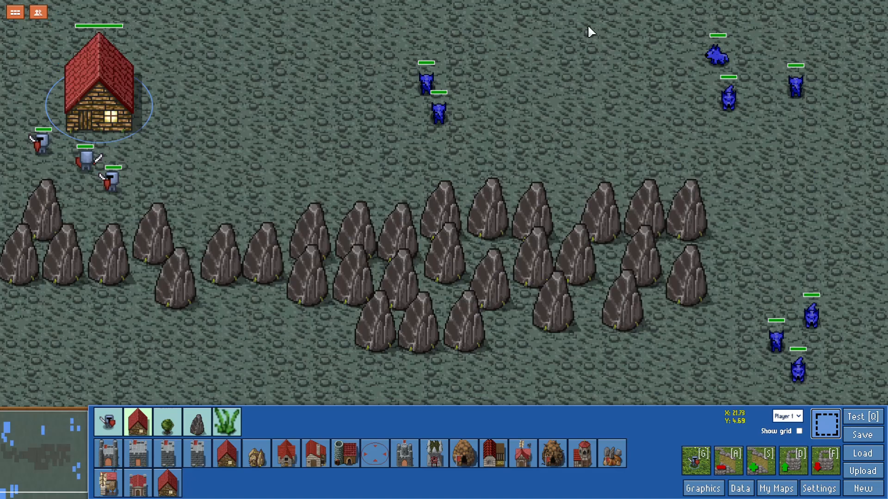
pyautogui.scroll(-3, 598, 184)
pyautogui.scroll(3, 198, 10)
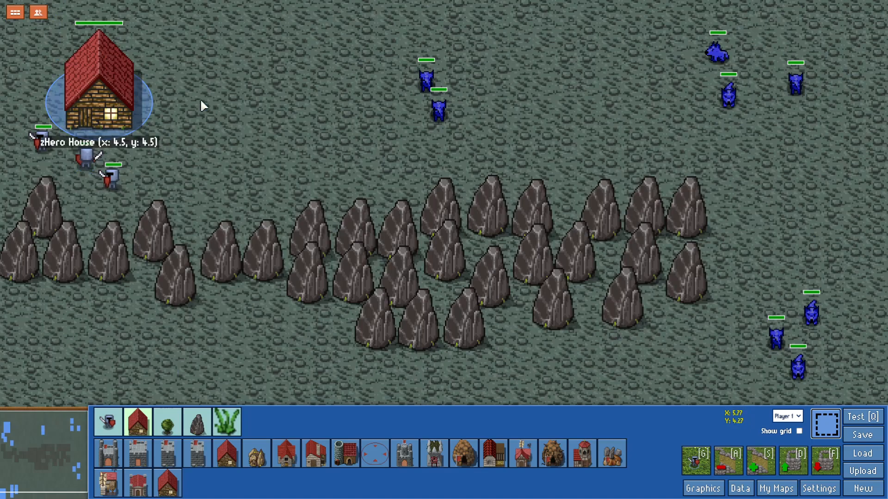
# Add a fourth line, "- Respawn upon death!!", to the description in the map settings.
pyautogui.click(806, 487)
pyautogui.click(409, 193)
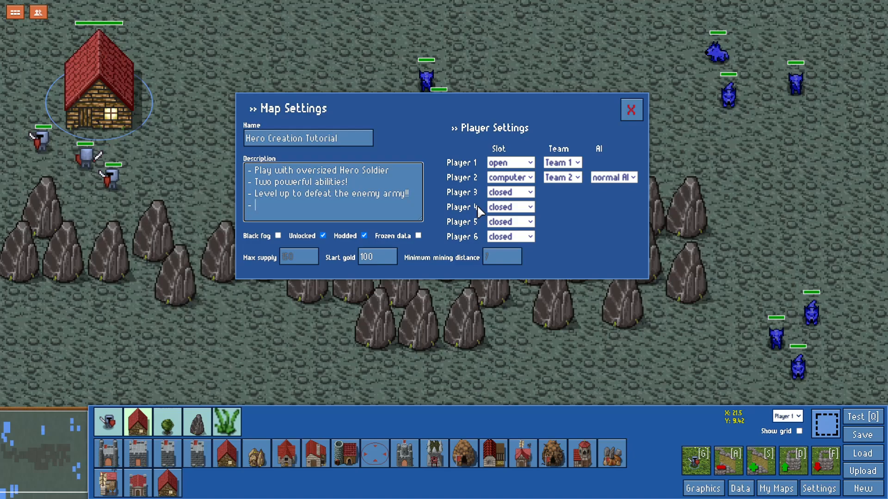
pyautogui.write('Respawn upon death!!')
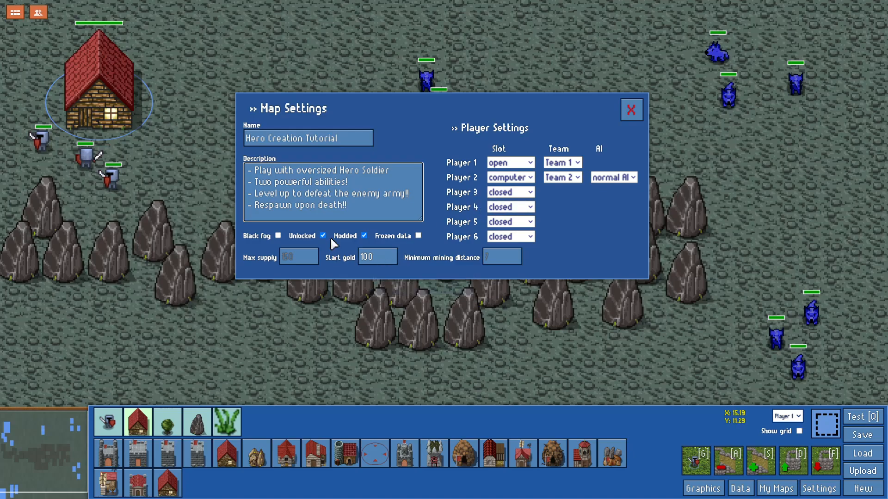
pyautogui.moveTo(326, 242)
pyautogui.click(356, 140)
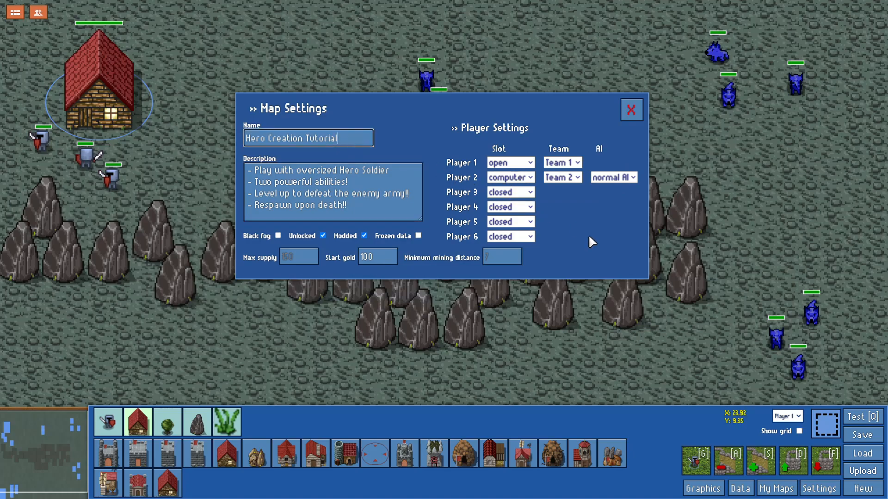
# Set the map's maximum supply to 10 and check the start gold and minimum mining distance fields.
pyautogui.click(293, 252)
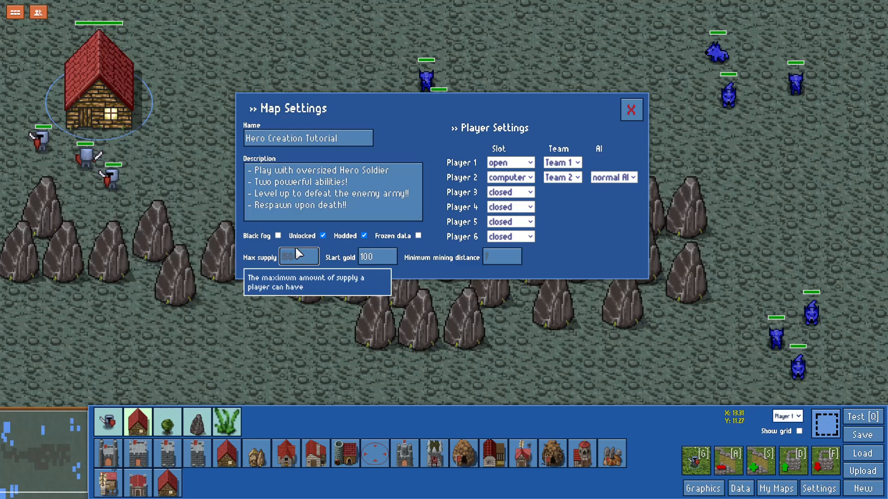
pyautogui.write('10')
pyautogui.press('Return')
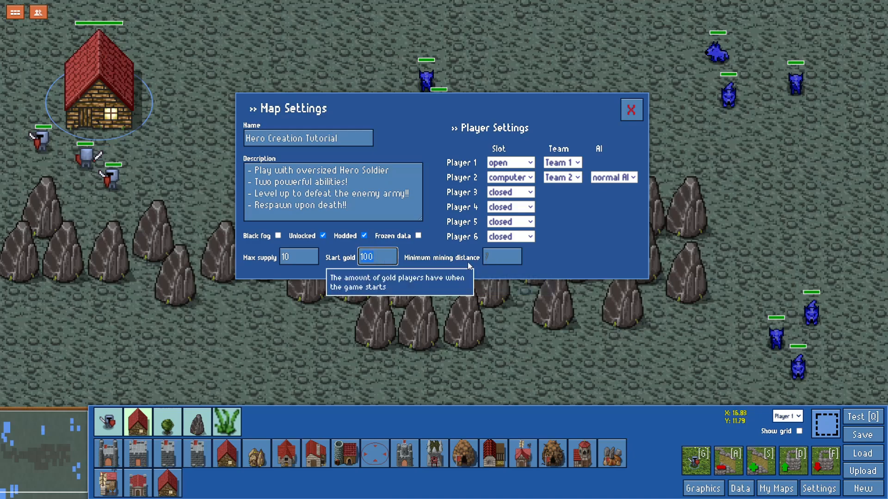
pyautogui.click(496, 257)
# Close the map settings and try to upload the map.
pyautogui.click(631, 110)
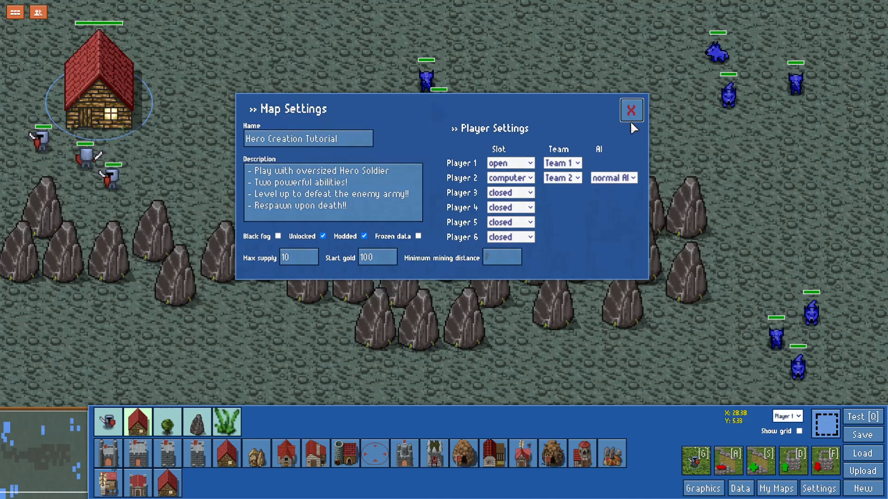
pyautogui.click(859, 472)
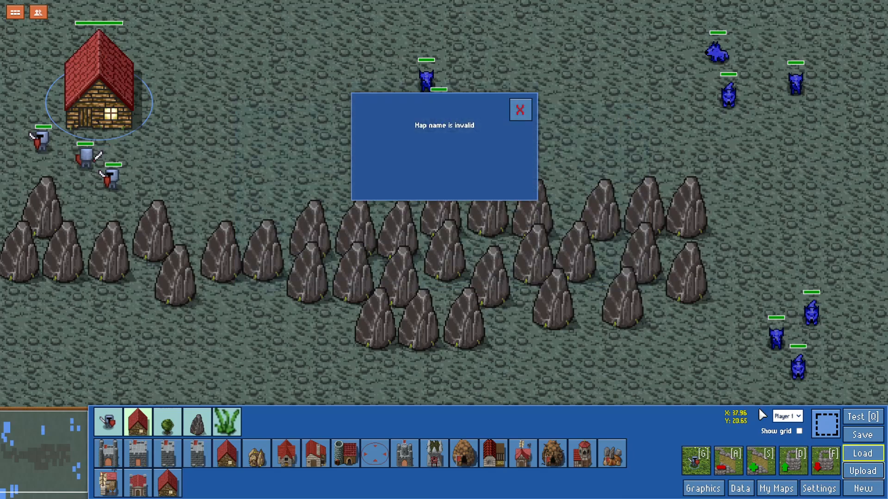
pyautogui.click(521, 110)
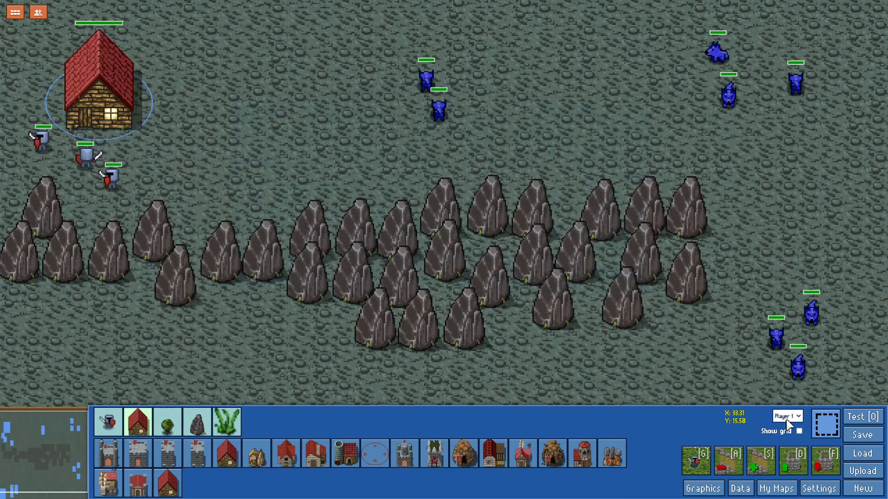
# Rename the map to "Hero Tutorial" in the map settings.
pyautogui.click(818, 489)
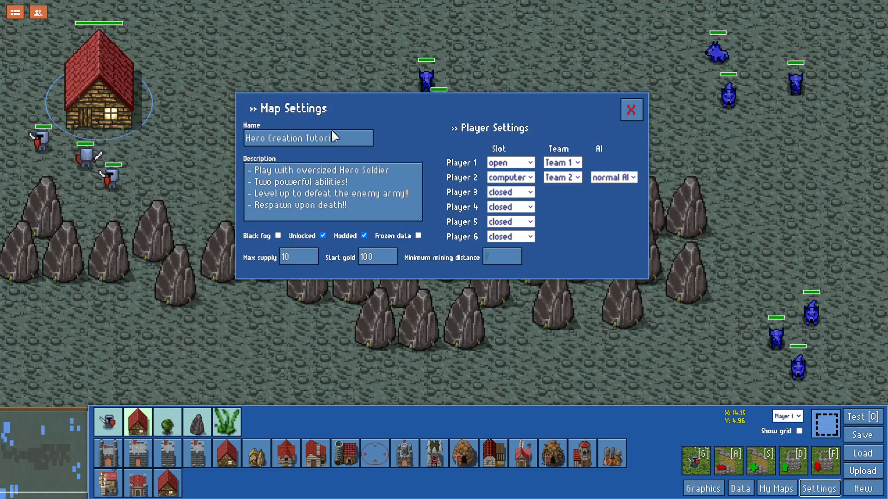
pyautogui.click(356, 142)
pyautogui.tripleClick(365, 140)
pyautogui.press('BackSpace')
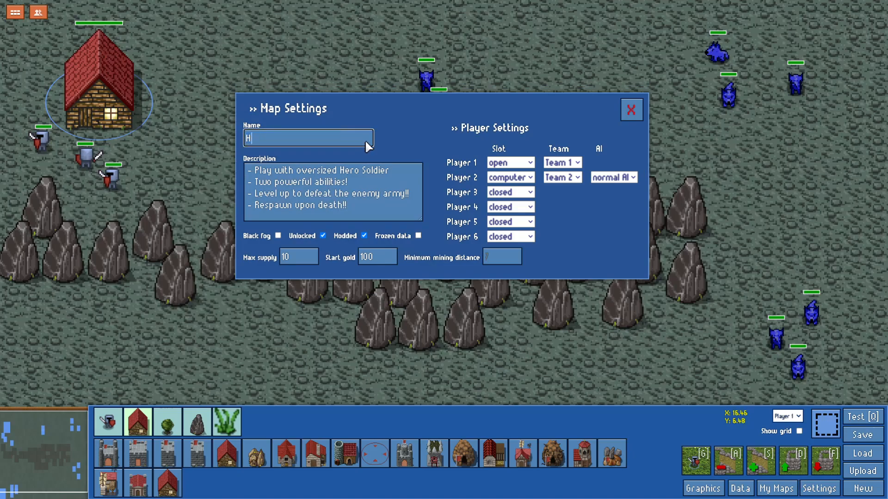
pyautogui.write('Hero Tutorial')
# Close the map settings and upload the renamed map.
pyautogui.click(633, 113)
pyautogui.click(852, 468)
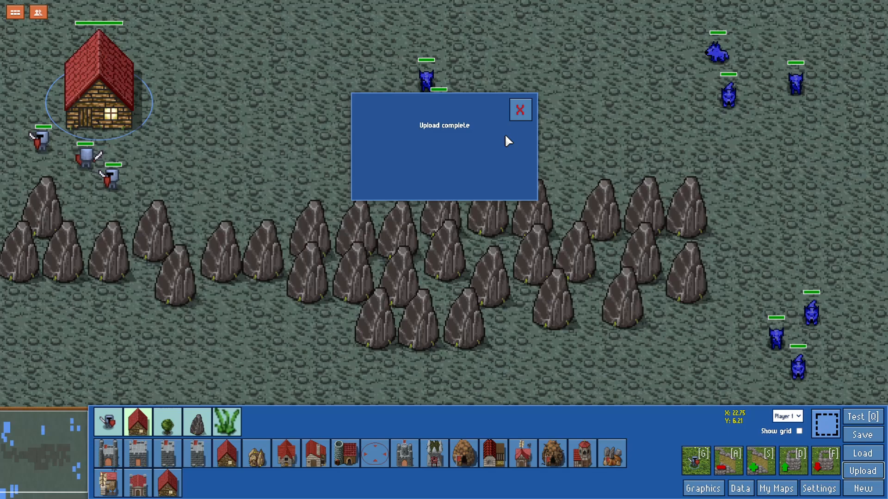
pyautogui.click(521, 112)
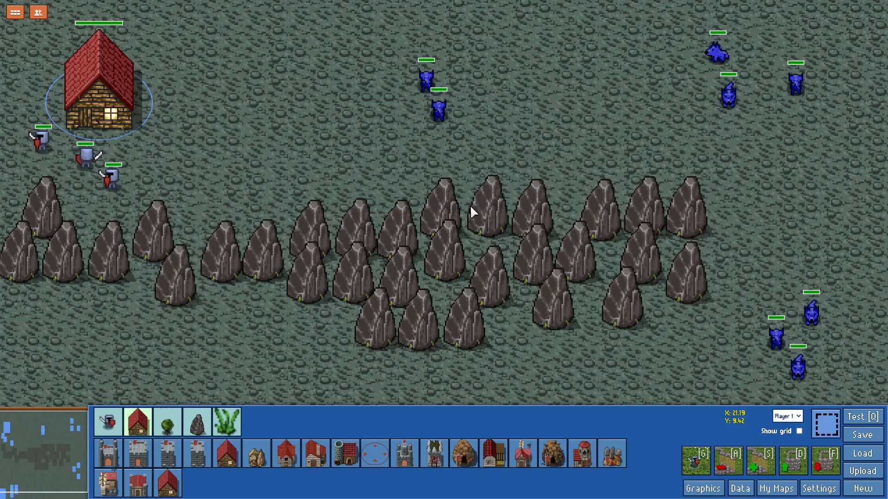
# Return to the lobby and create a multiplayer game on the Hero Tutorial map, searching for "Hero Tut".
pyautogui.click(16, 12)
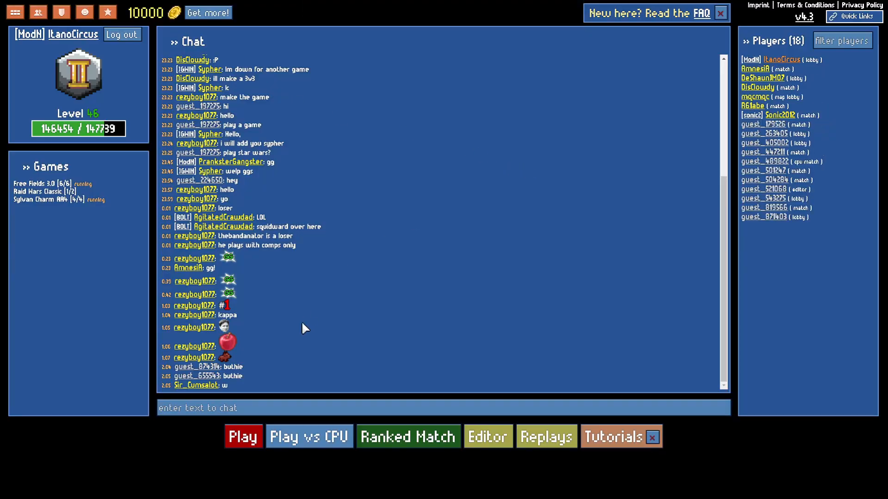
pyautogui.click(244, 436)
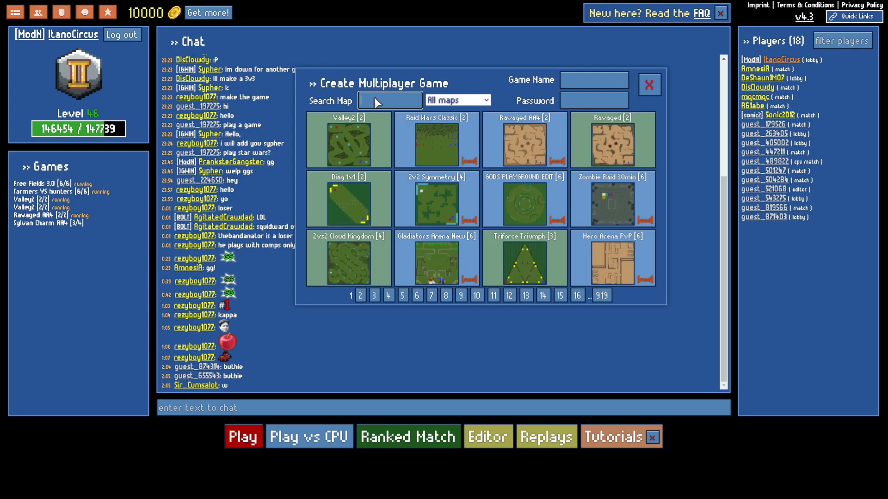
pyautogui.write('Hero Tut')
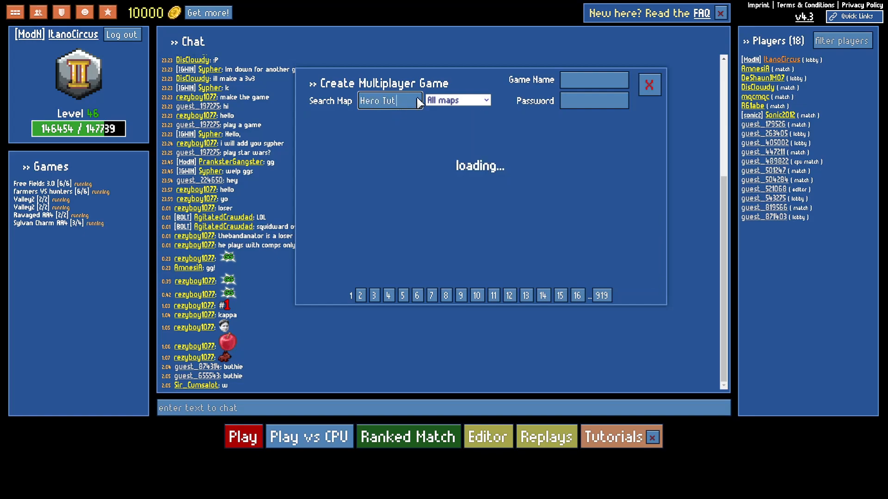
pyautogui.moveTo(457, 133)
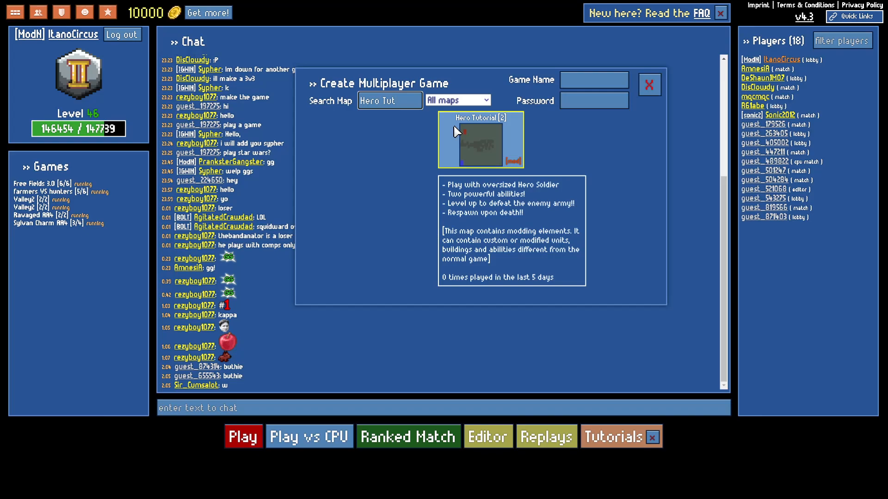
pyautogui.click(455, 131)
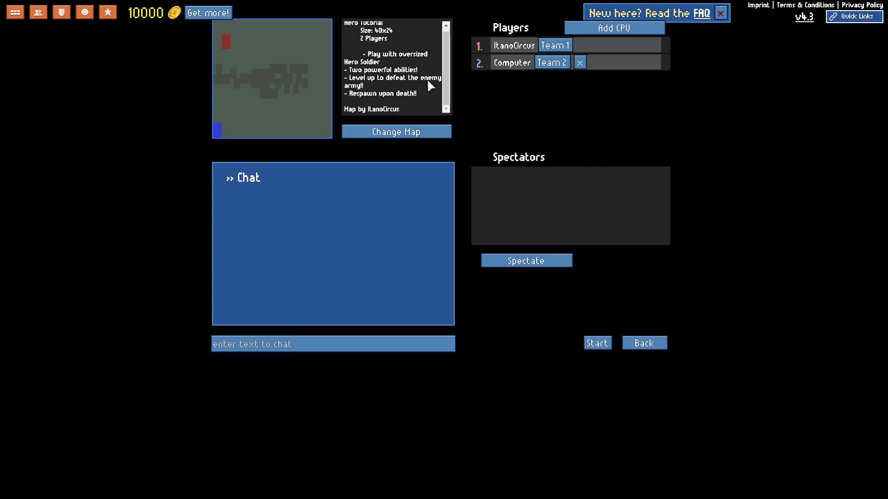
# Start the match, train the hero at the zHero House, and select the three soldiers before returning to the house.
pyautogui.click(596, 345)
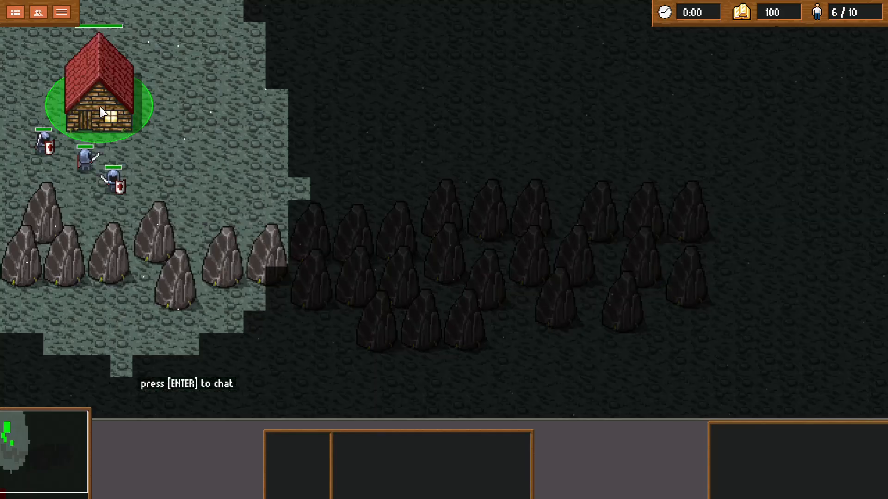
pyautogui.click(741, 449)
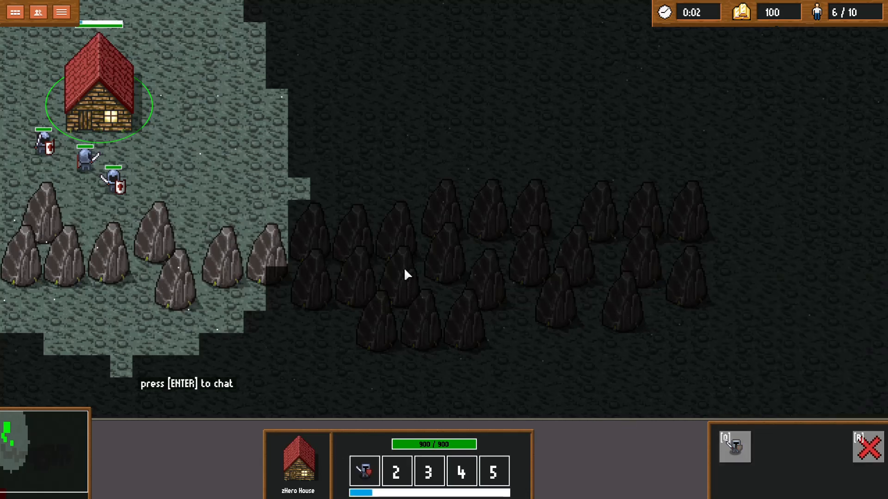
pyautogui.moveTo(49, 141); pyautogui.dragTo(121, 193)
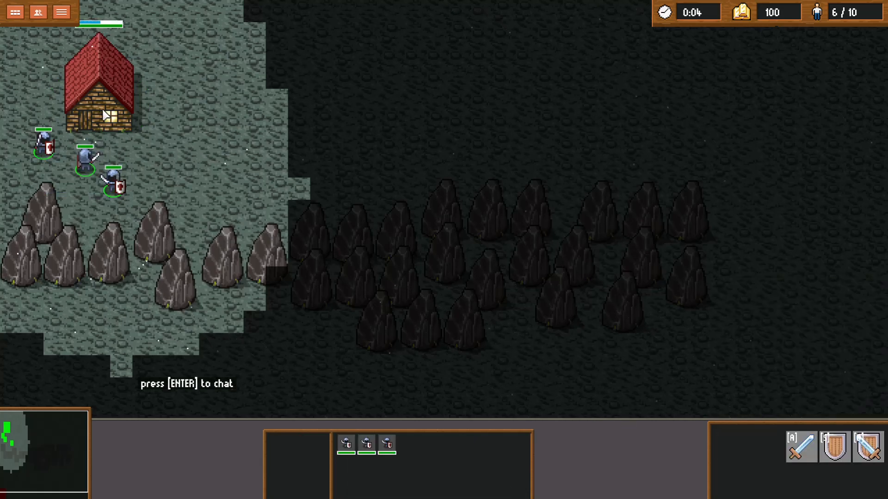
pyautogui.click(103, 113)
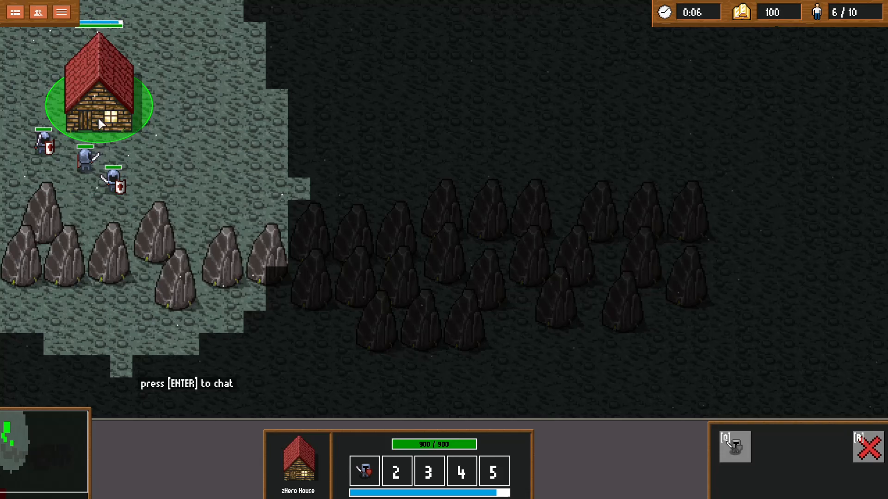
# Select all units and lead the hero and three soldiers east from the house to fight the first pair of blue creatures.
pyautogui.hotkey('ctrl', 'a')
pyautogui.rightClick(336, 161)
pyautogui.press('Tab')
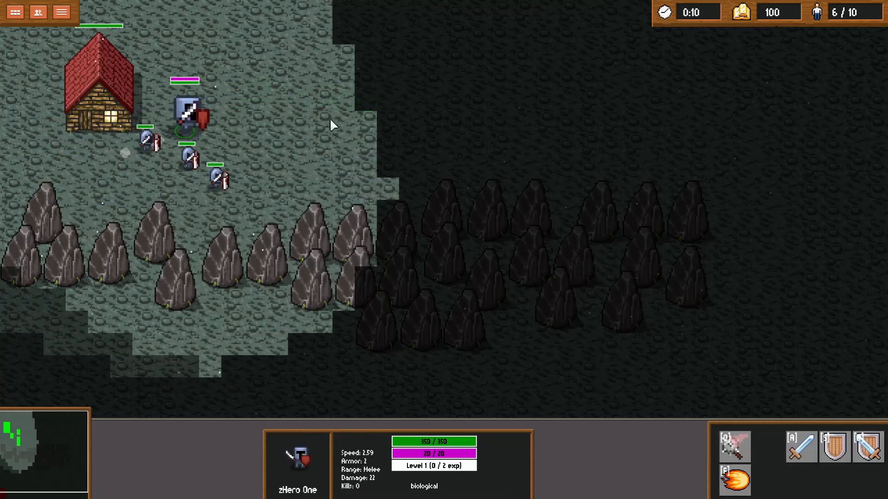
pyautogui.press('Tab')
pyautogui.press('Tab')
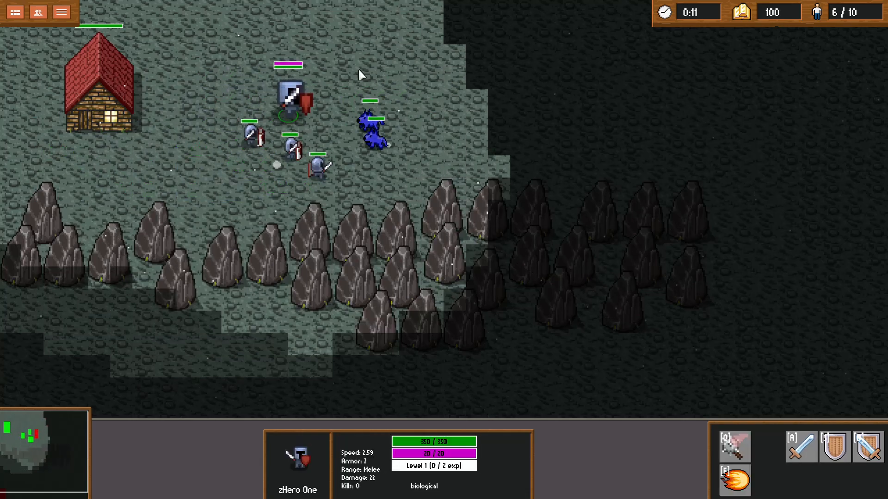
pyautogui.rightClick(416, 70)
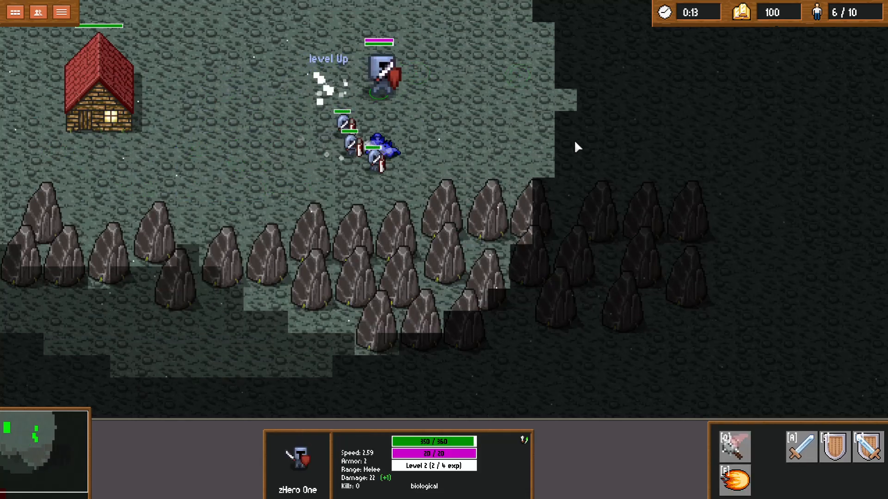
# Advance the group farther east above the rocks and cast the hero's fireball at the second pair of blue creatures.
pyautogui.press('Tab')
pyautogui.rightClick(592, 129)
pyautogui.press('Tab')
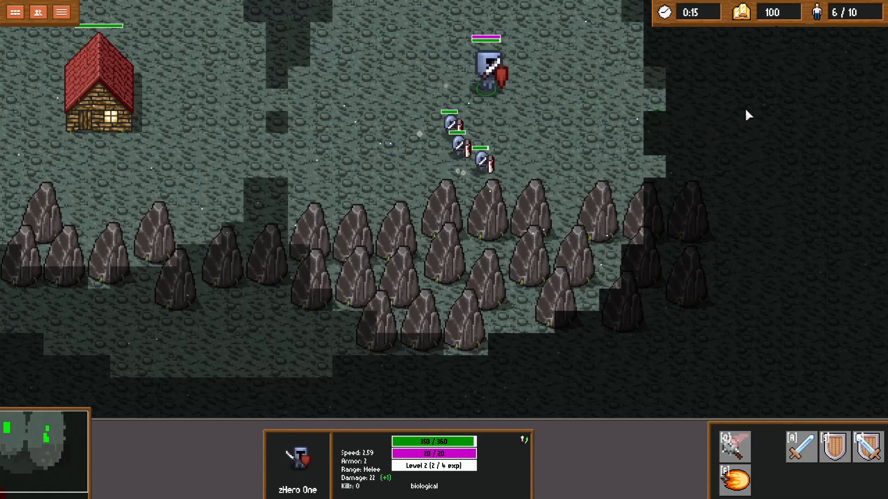
pyautogui.press('f')
pyautogui.click(688, 107)
pyautogui.press('Tab')
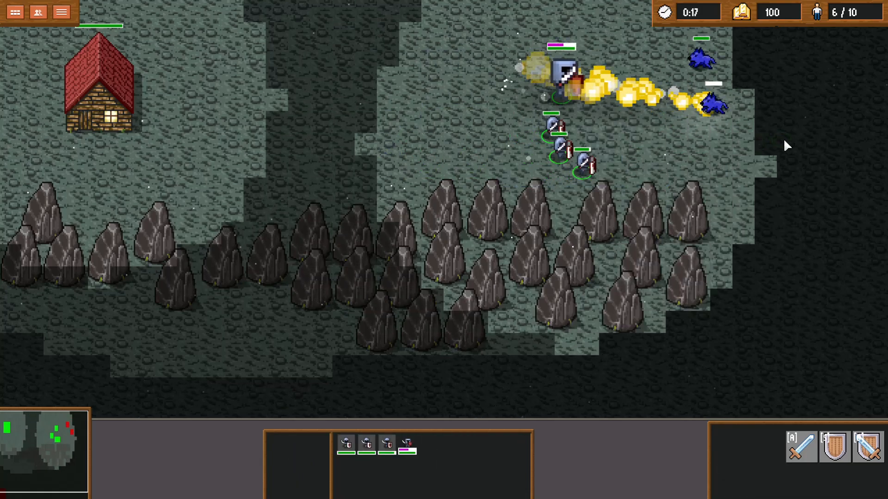
pyautogui.rightClick(749, 126)
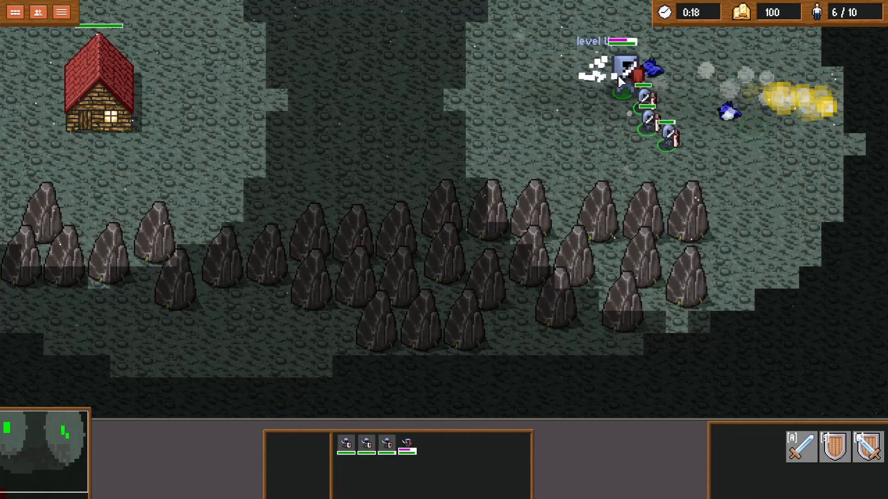
pyautogui.press('Tab')
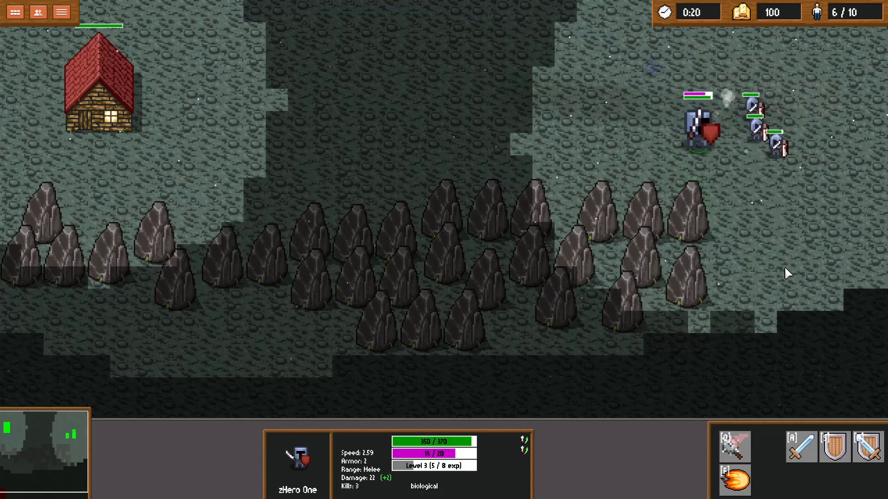
# Lead the group south around the eastern end of the rocks, fighting the blue creatures there.
pyautogui.press('Tab')
pyautogui.press('Tab')
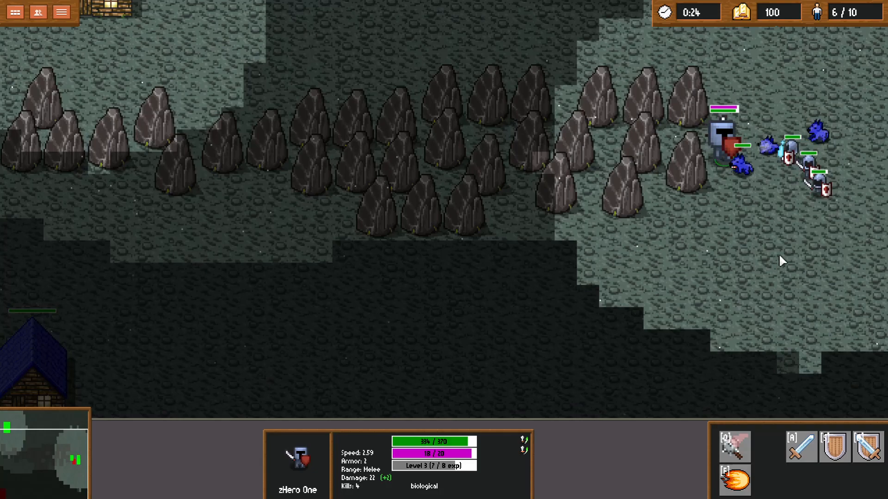
pyautogui.rightClick(777, 282)
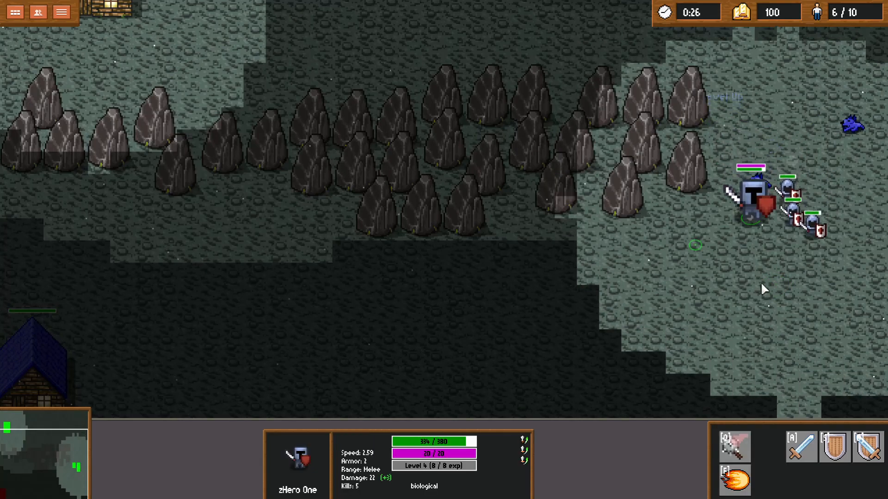
pyautogui.press('Tab')
pyautogui.rightClick(645, 385)
pyautogui.press('Tab')
pyautogui.rightClick(730, 218)
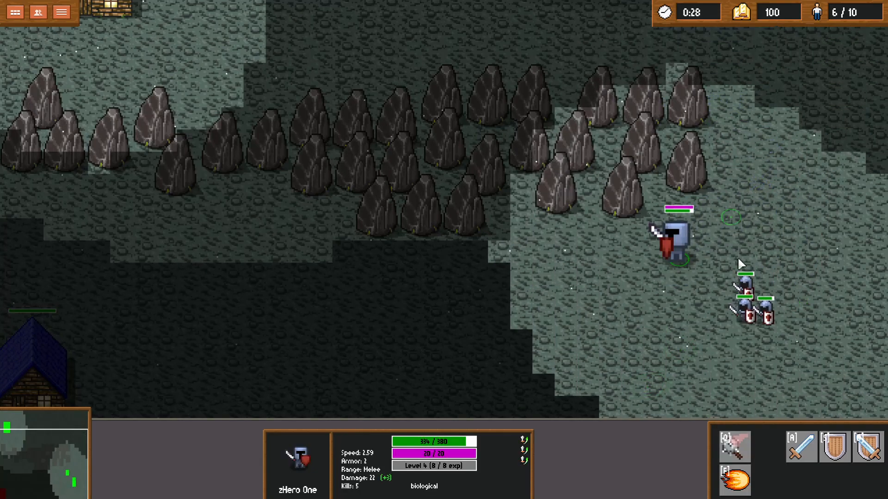
# Regroup the hero with the soldiers and march them west below the rocks towards the enemy base.
pyautogui.moveTo(742, 256); pyautogui.dragTo(651, 339)
pyautogui.rightClick(533, 370)
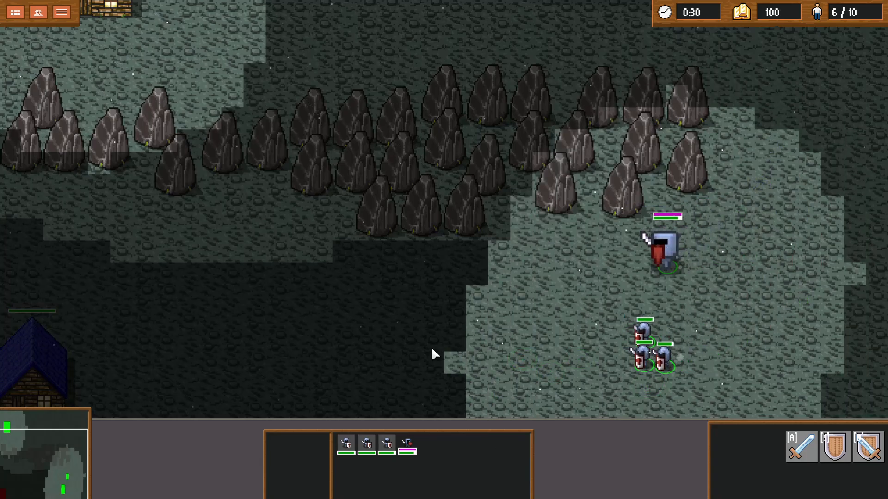
pyautogui.press('Tab')
pyautogui.rightClick(396, 320)
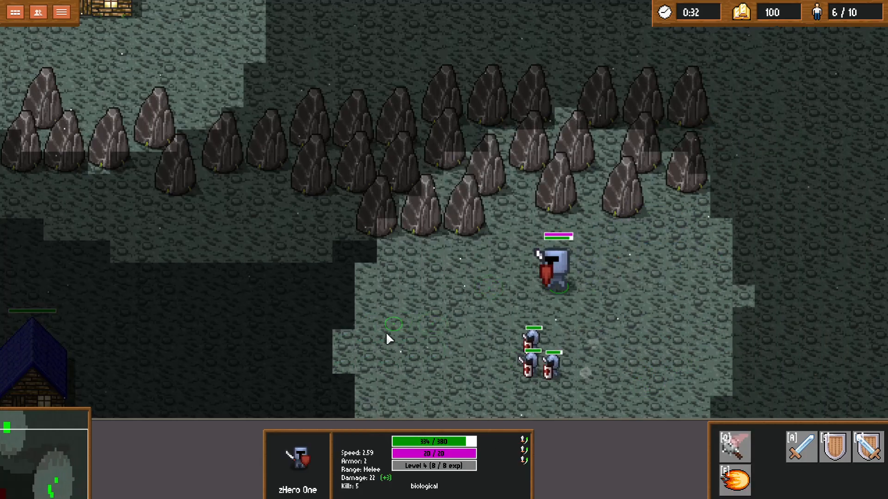
pyautogui.rightClick(307, 306)
pyautogui.rightClick(278, 318)
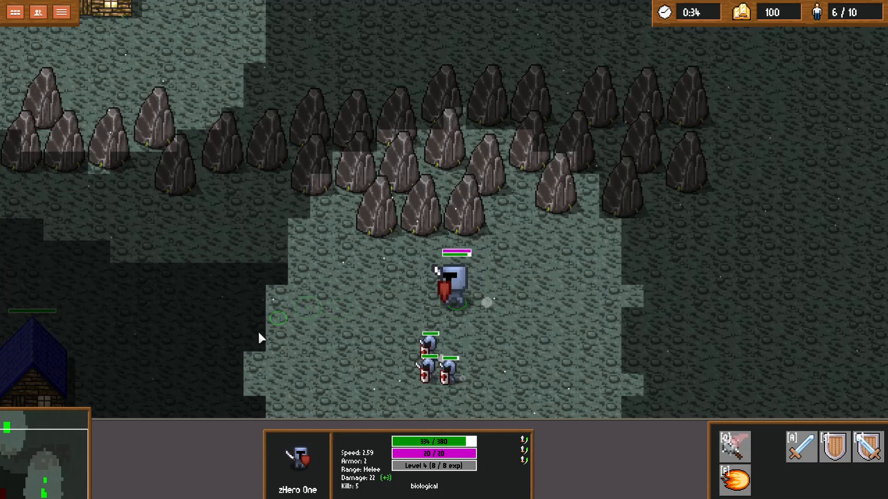
# Cast the fireball towards the enemy base, close in on its soldiers, and use the hero's other ability among them.
pyautogui.press('f')
pyautogui.click(232, 373)
pyautogui.press('Tab')
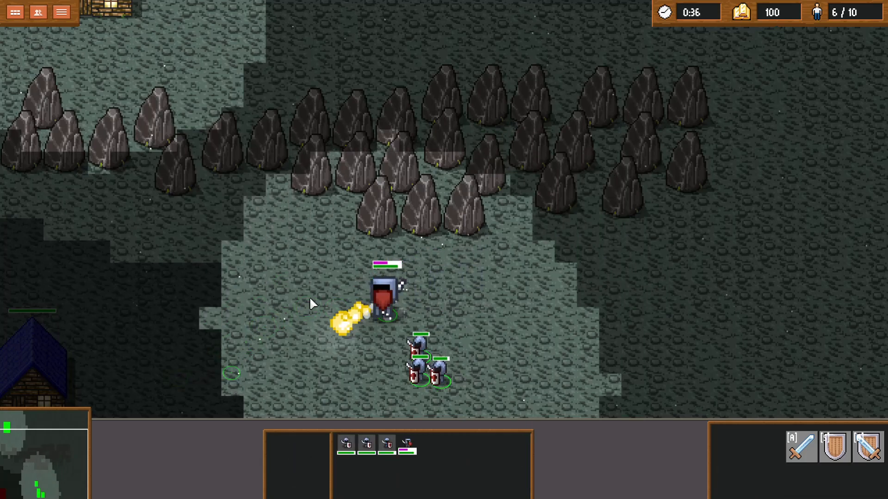
pyautogui.rightClick(235, 301)
pyautogui.press('Tab')
pyautogui.rightClick(215, 313)
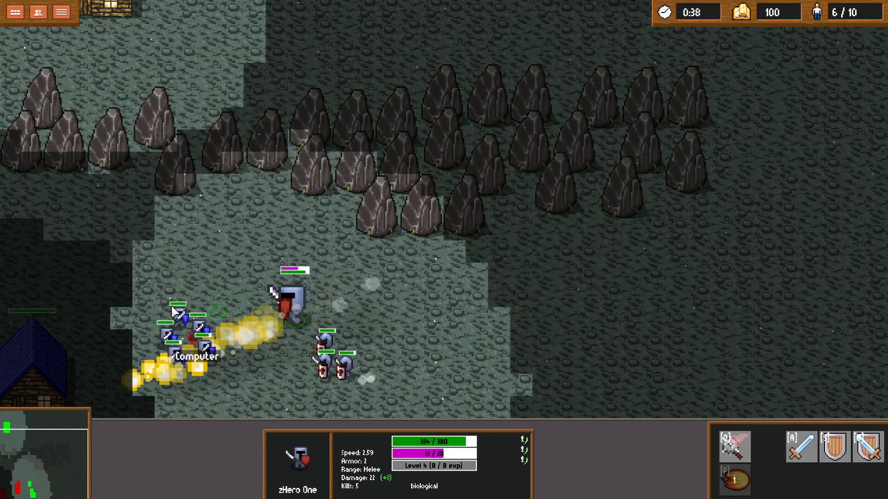
pyautogui.press('q')
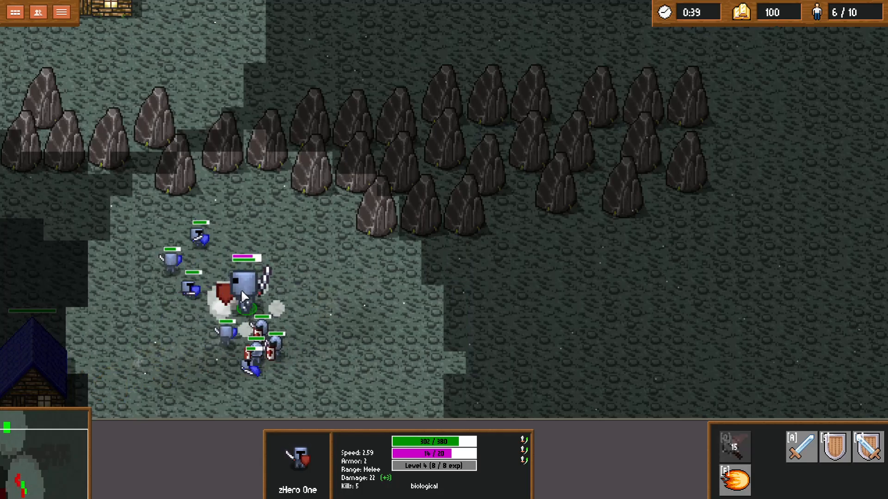
# Fight the enemy soldiers beside their house, repositioning the hero between attacks and casting fireballs at them.
pyautogui.rightClick(301, 383)
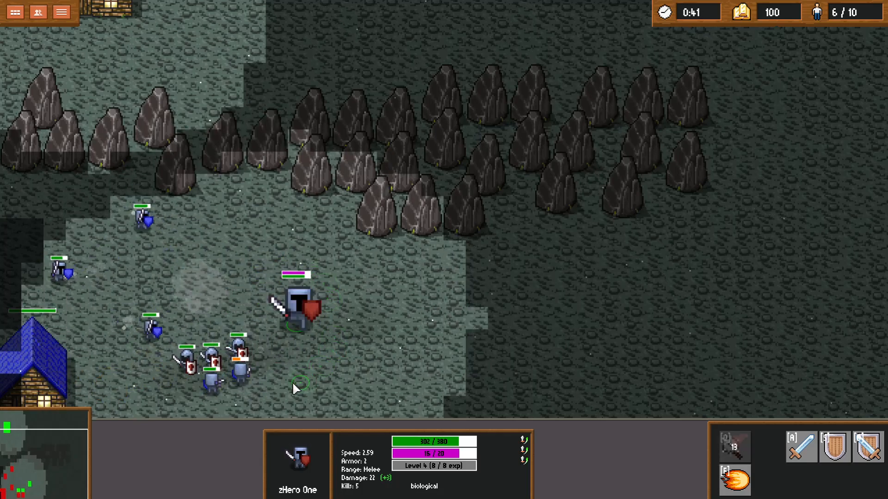
pyautogui.moveTo(183, 400); pyautogui.dragTo(271, 314)
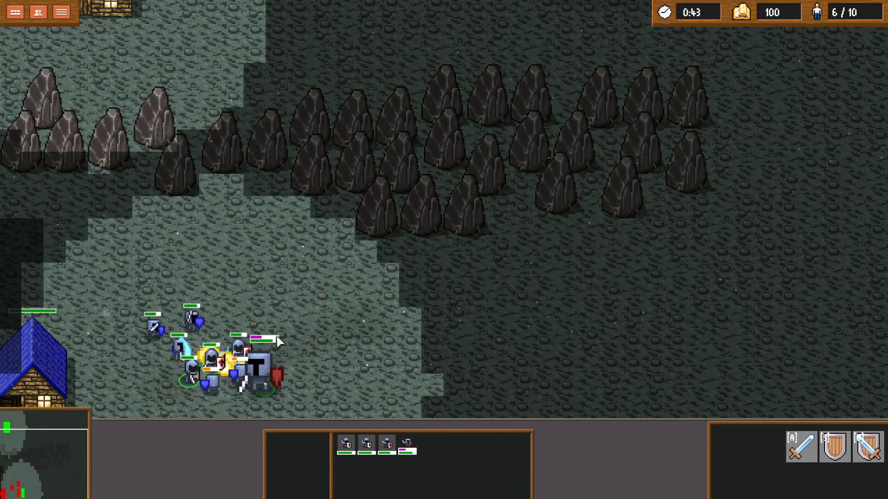
pyautogui.click(268, 384)
pyautogui.rightClick(260, 276)
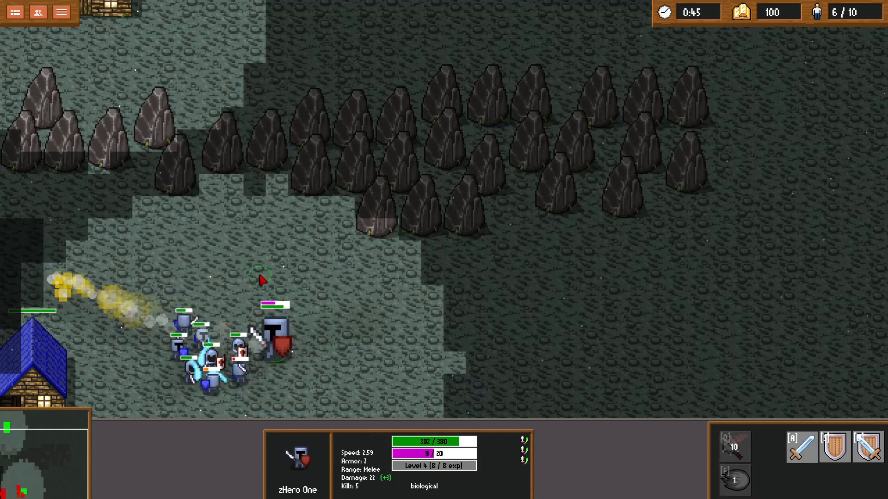
pyautogui.rightClick(292, 254)
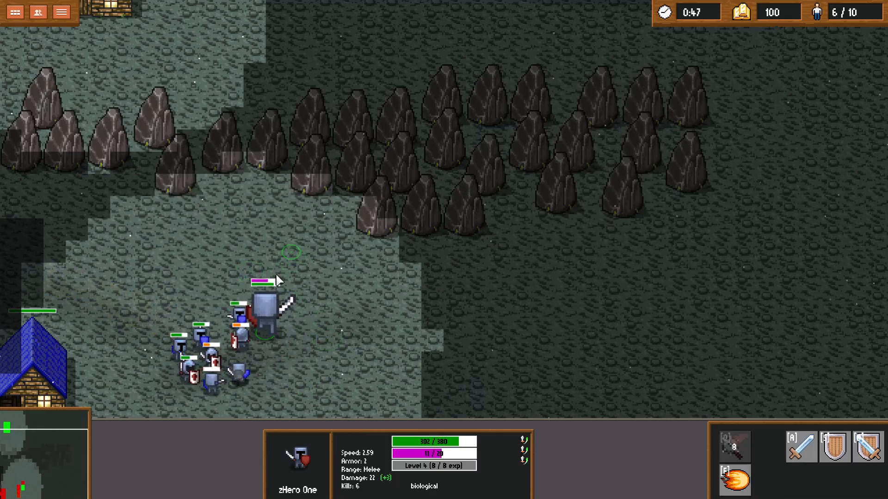
pyautogui.press('f')
pyautogui.click(154, 334)
pyautogui.rightClick(163, 283)
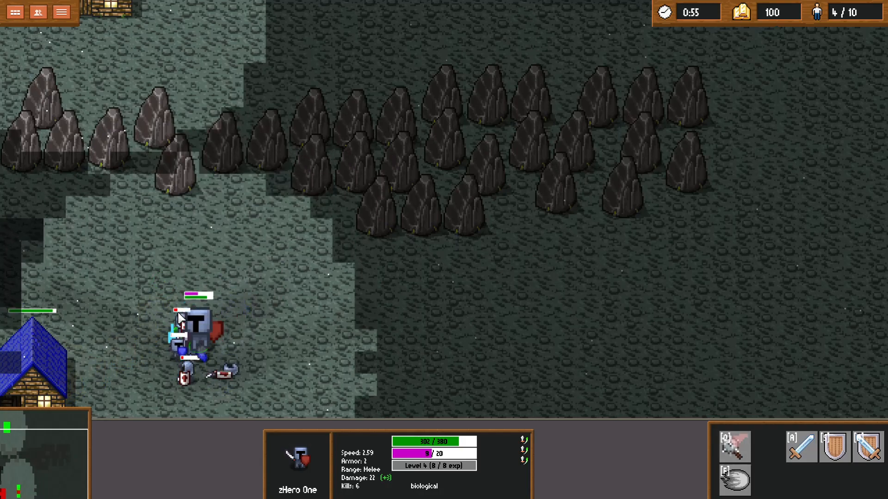
# Attack the enemy zHero House with the hero, briefly pulling back and casting fireballs at it.
pyautogui.click(65, 358)
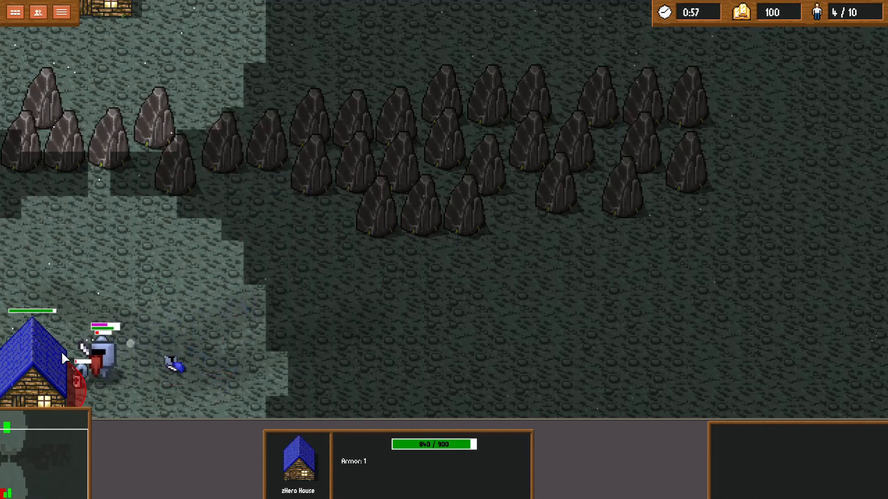
pyautogui.click(106, 365)
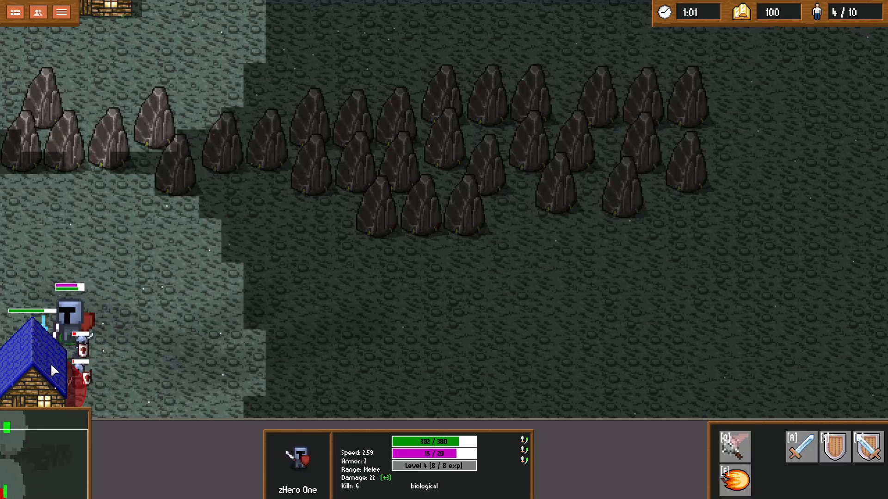
pyautogui.rightClick(195, 359)
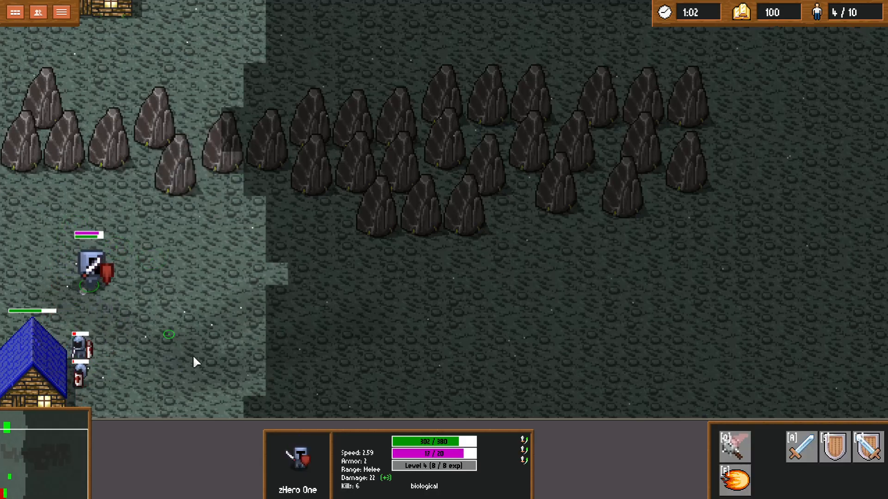
pyautogui.press('f')
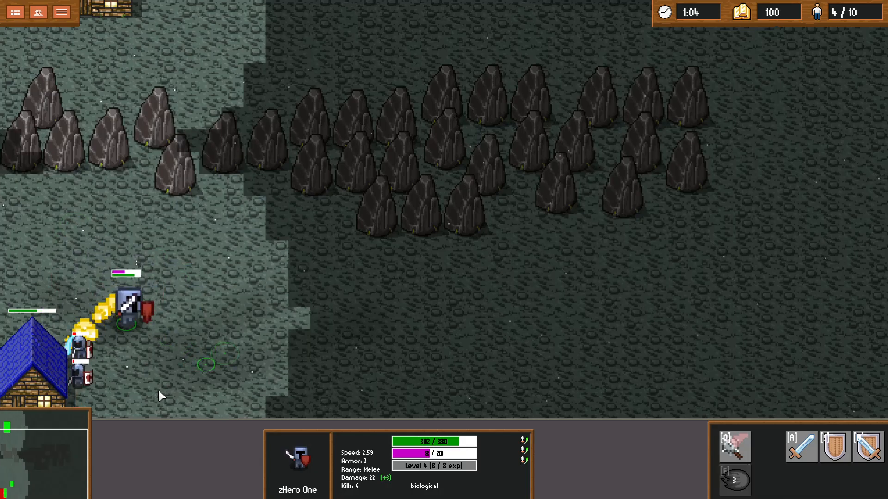
pyautogui.rightClick(158, 391)
pyautogui.rightClick(59, 380)
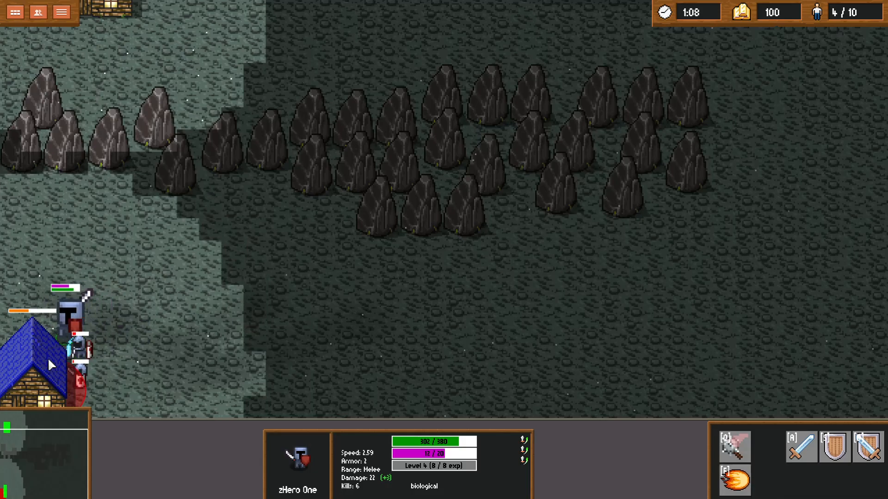
pyautogui.press('f')
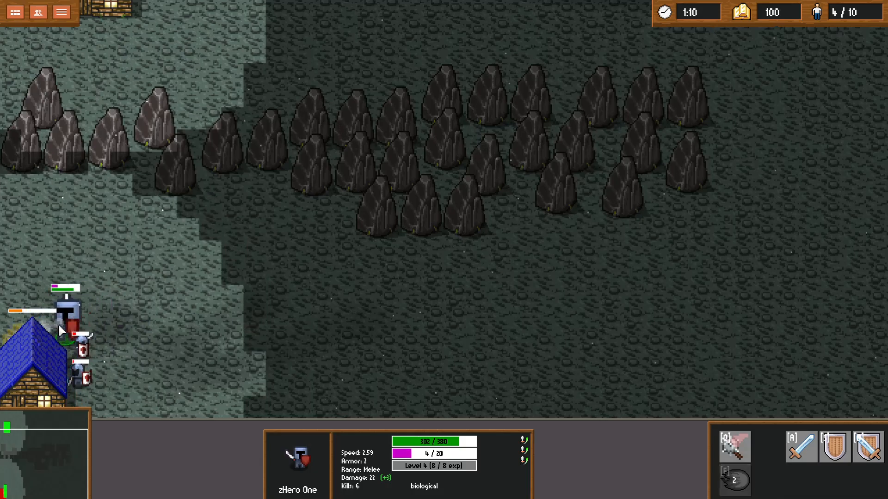
# Select the hero and both remaining soldiers and move them east, away from the enemy house.
pyautogui.click(52, 380)
pyautogui.moveTo(78, 350); pyautogui.dragTo(128, 378)
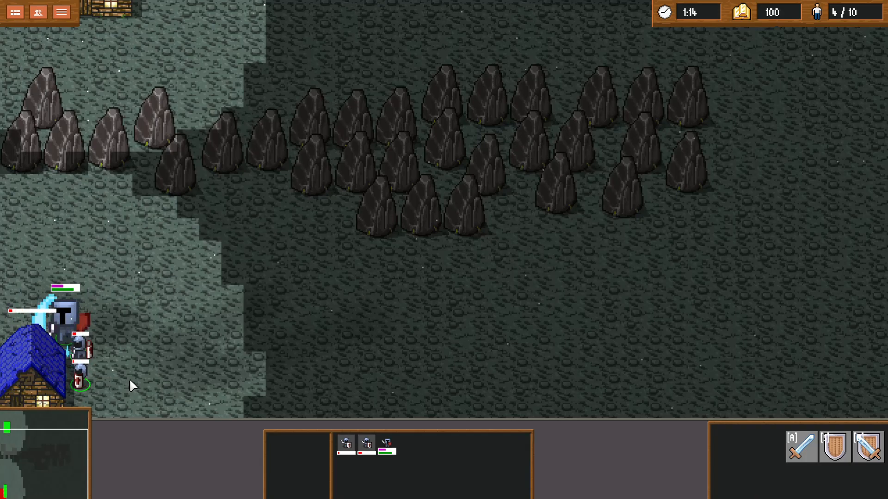
pyautogui.rightClick(129, 378)
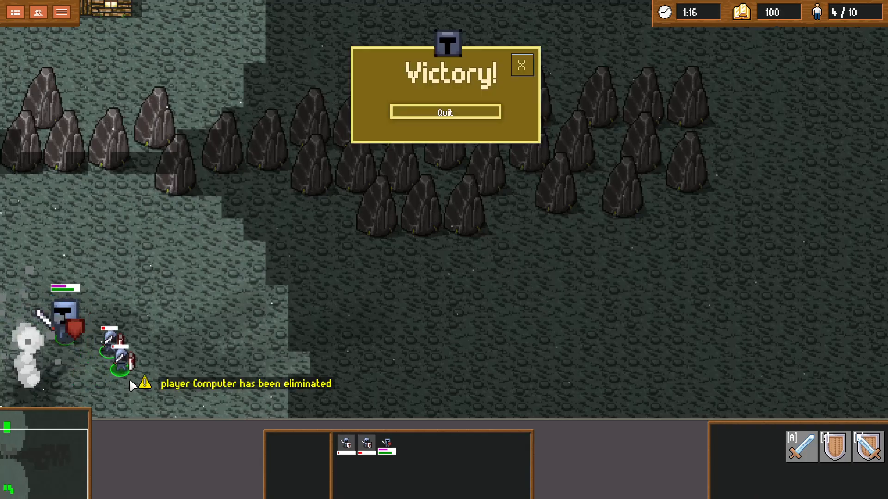
pyautogui.rightClick(230, 327)
pyautogui.rightClick(262, 319)
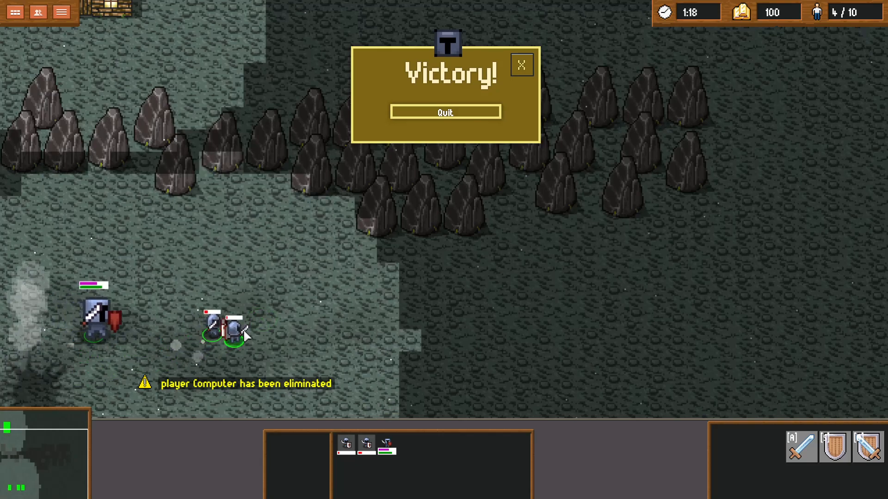
# Move one soldier a short way north-east on its own and select the hero.
pyautogui.click(225, 324)
pyautogui.rightClick(266, 262)
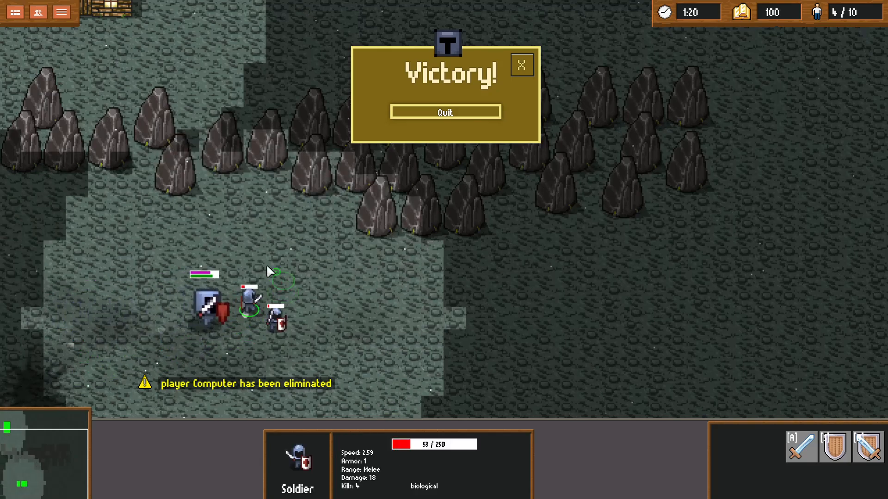
pyautogui.click(237, 313)
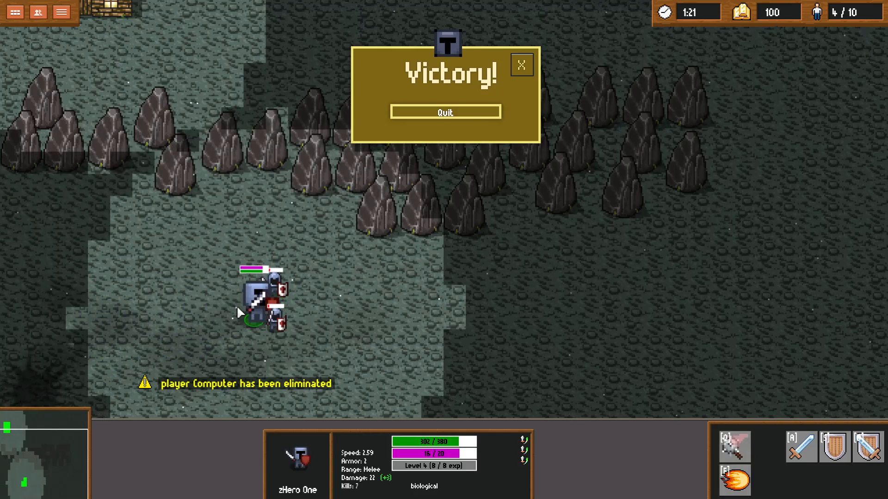